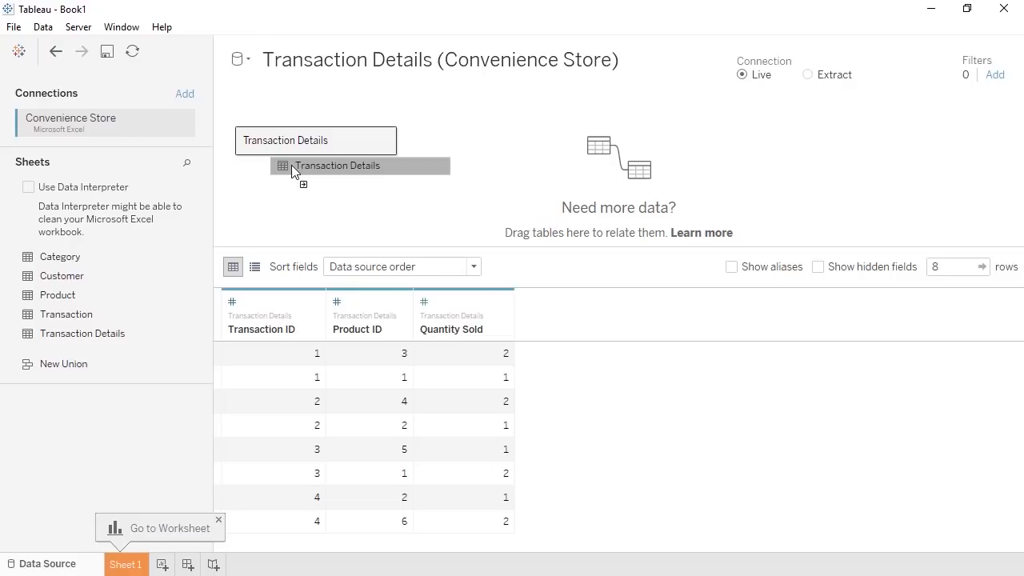
- Relate the Product table to Transaction Details on Product ID = Product ID (Product)
{"action": "left_click_drag", "start_coordinate": [291, 164], "coordinate": [288, 171]}
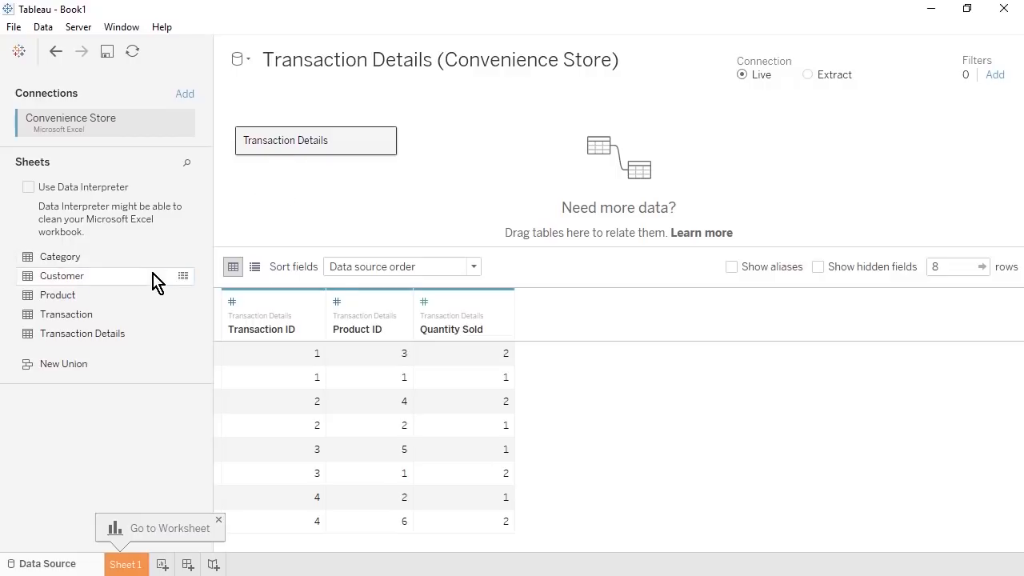
{"action": "left_click_drag", "start_coordinate": [132, 298], "coordinate": [462, 176]}
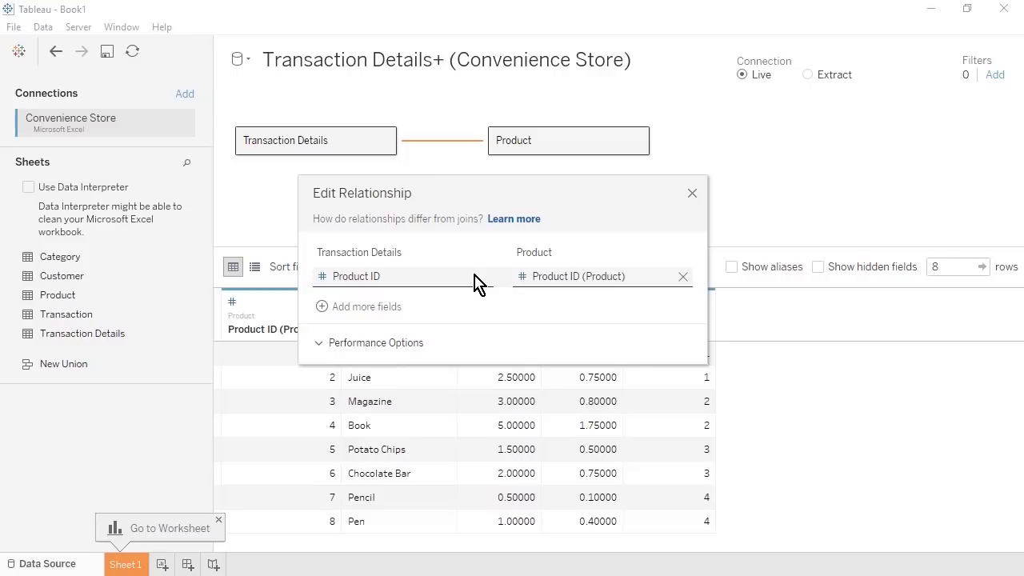
{"action": "left_click", "coordinate": [478, 284]}
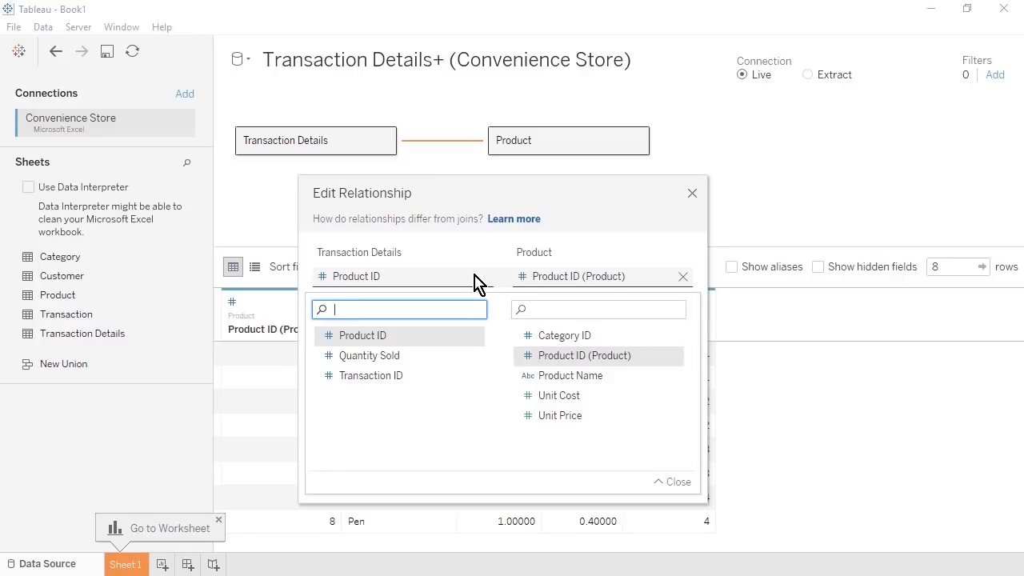
{"action": "left_click", "coordinate": [478, 283]}
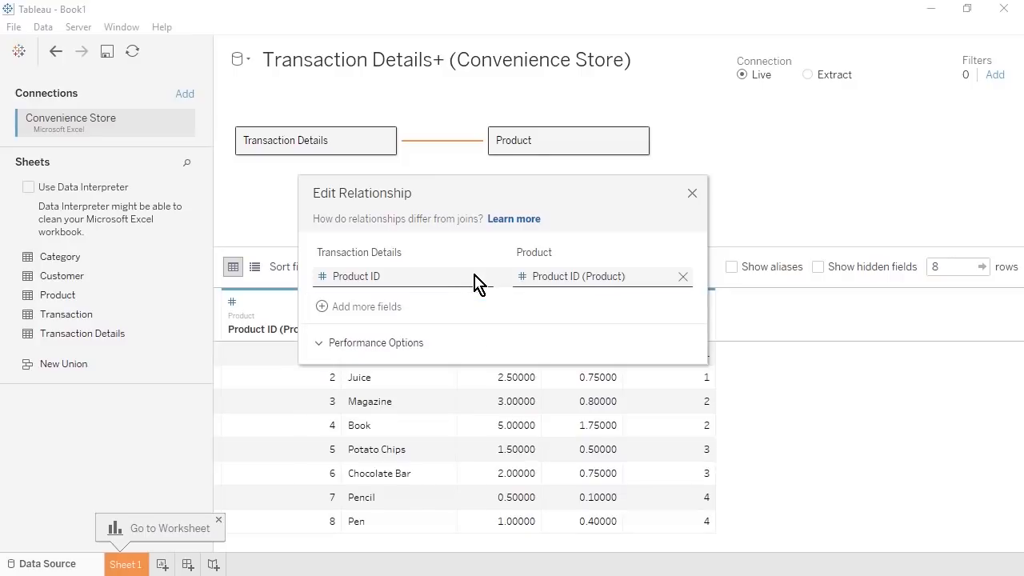
{"action": "left_click", "coordinate": [320, 347]}
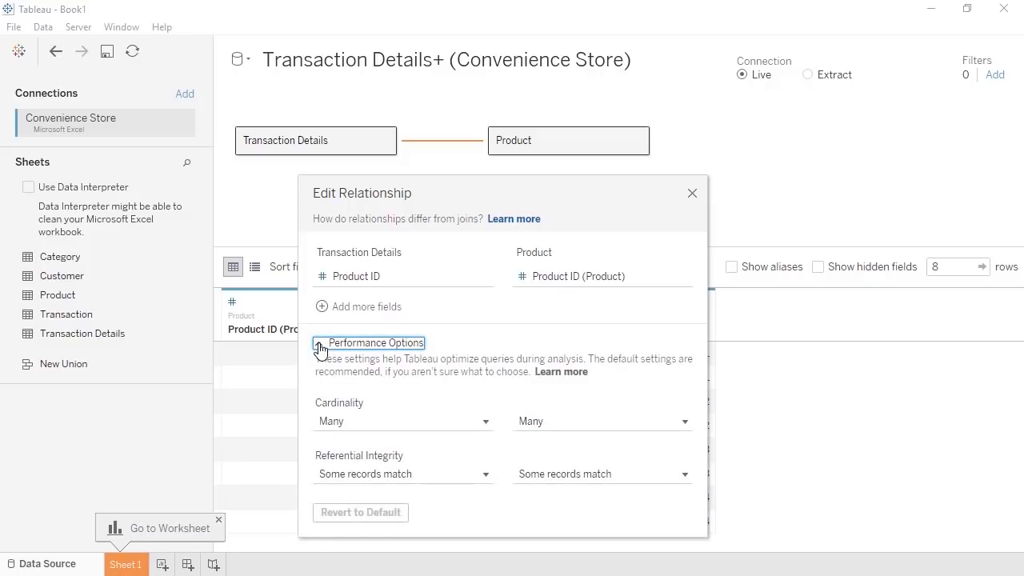
{"action": "left_click", "coordinate": [320, 347]}
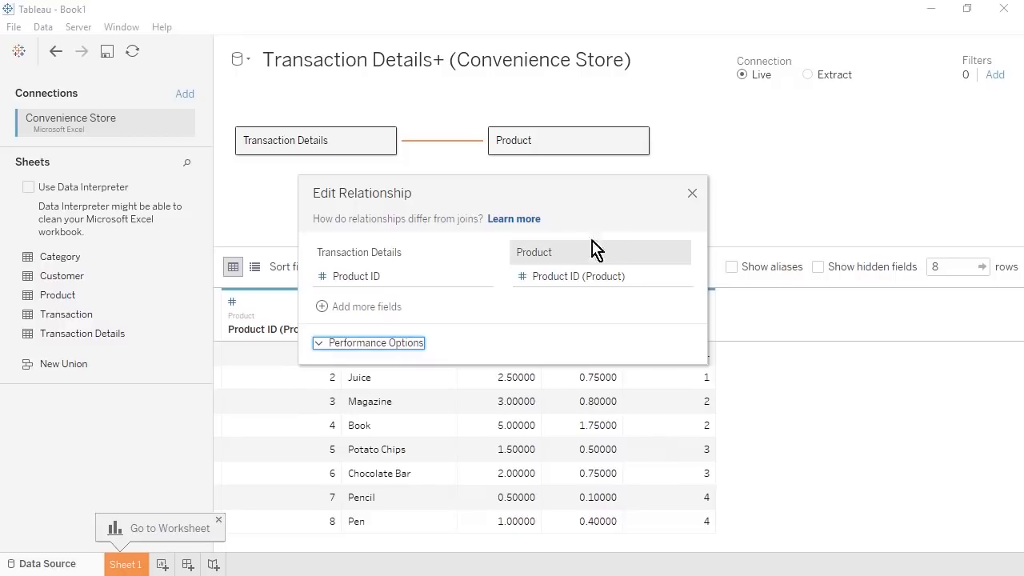
{"action": "left_click", "coordinate": [693, 194]}
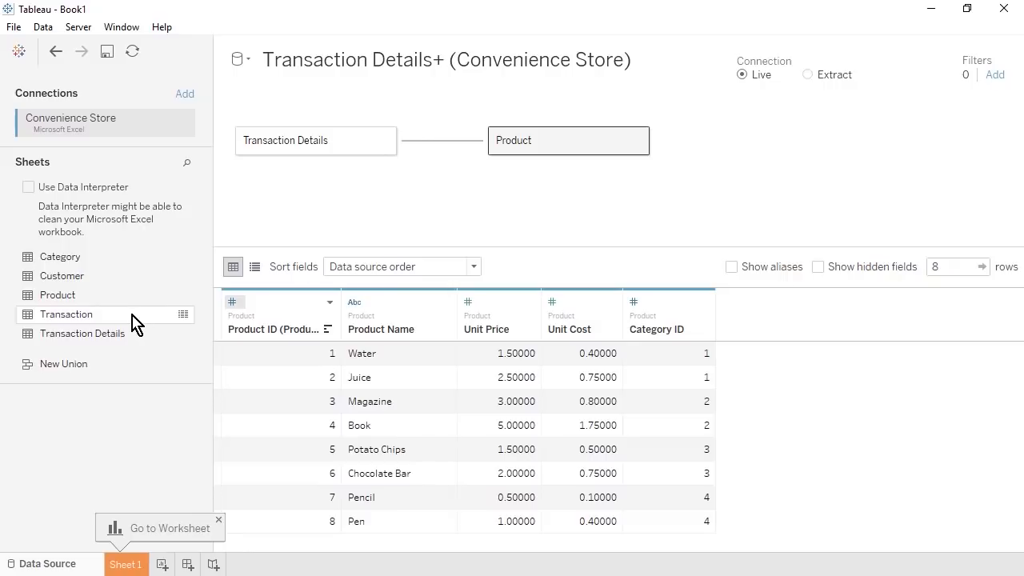
- Relate Transaction to Transaction Details on Transaction ID, then bring the Category table into the model
{"action": "left_click_drag", "start_coordinate": [133, 321], "coordinate": [434, 208]}
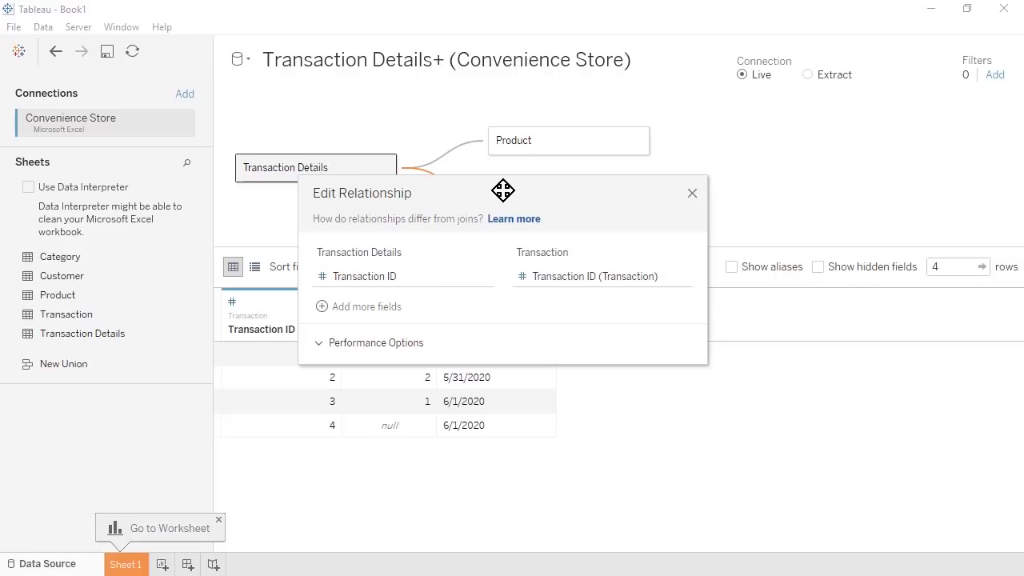
{"action": "left_click", "coordinate": [693, 195]}
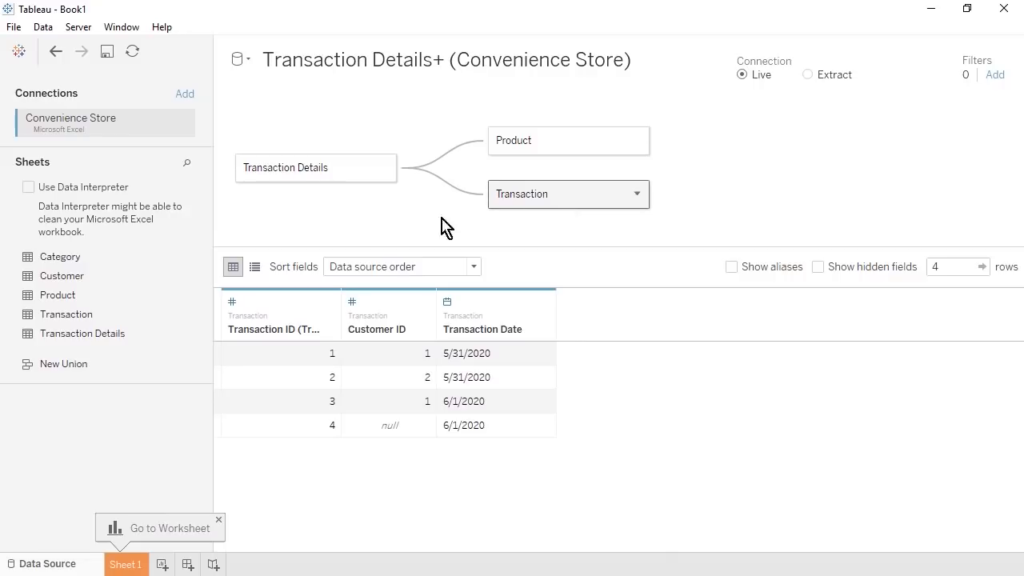
{"action": "left_click_drag", "start_coordinate": [158, 264], "coordinate": [450, 115]}
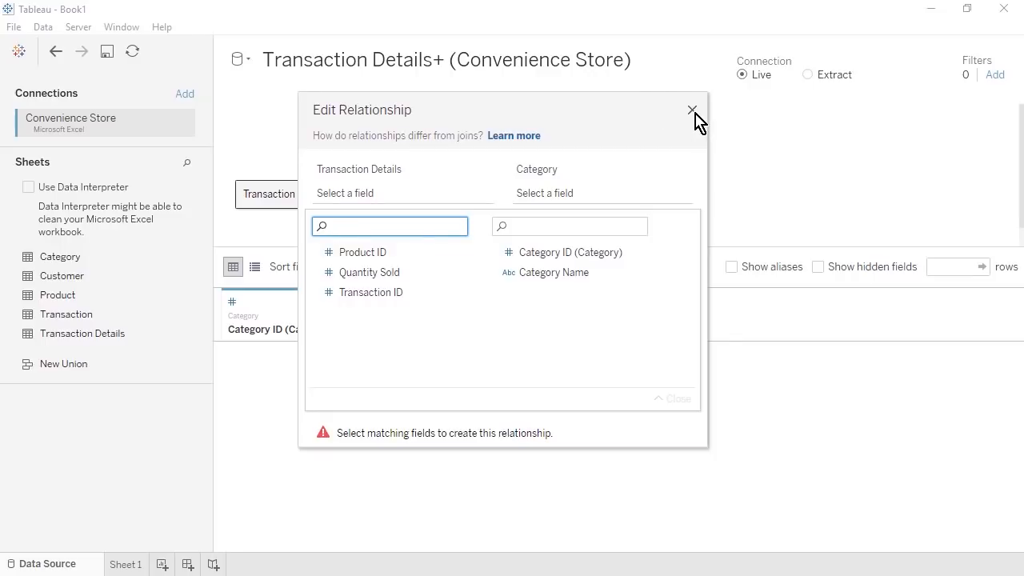
- Move the Category table under Product, related on Category ID
{"action": "left_click", "coordinate": [693, 112]}
{"action": "left_click_drag", "start_coordinate": [697, 245], "coordinate": [705, 273]}
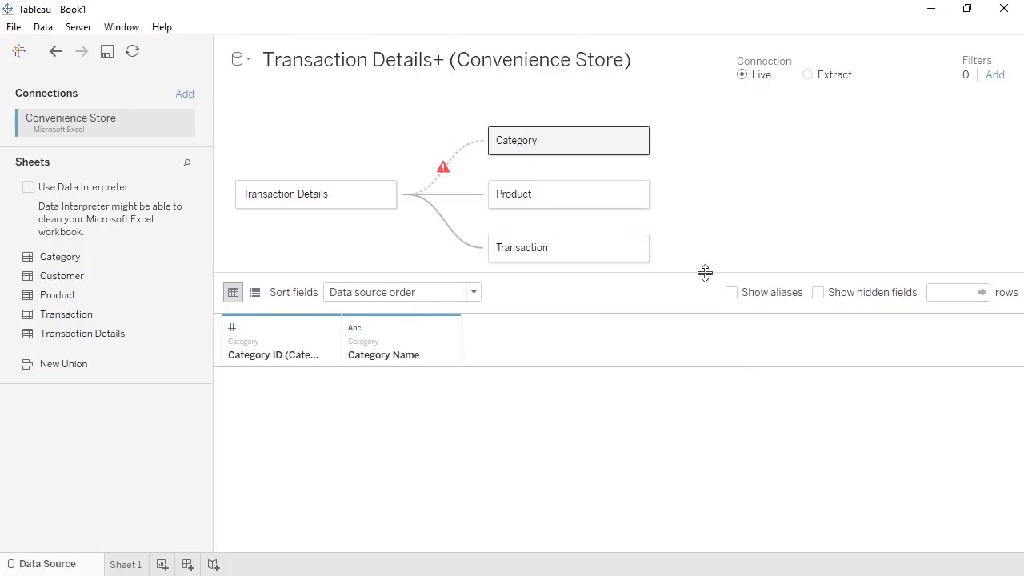
{"action": "mouse_move", "coordinate": [455, 163]}
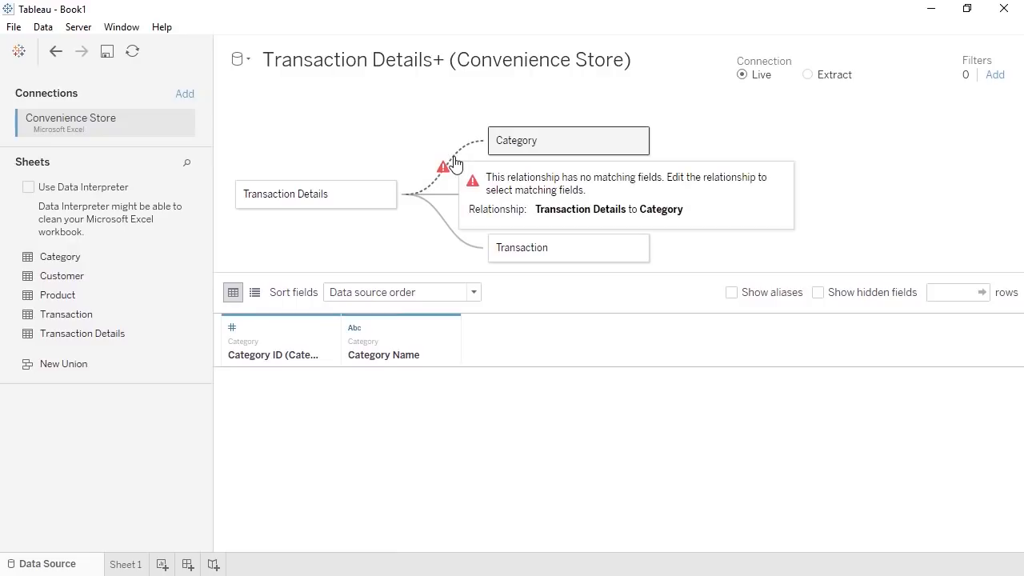
{"action": "left_click", "coordinate": [637, 142]}
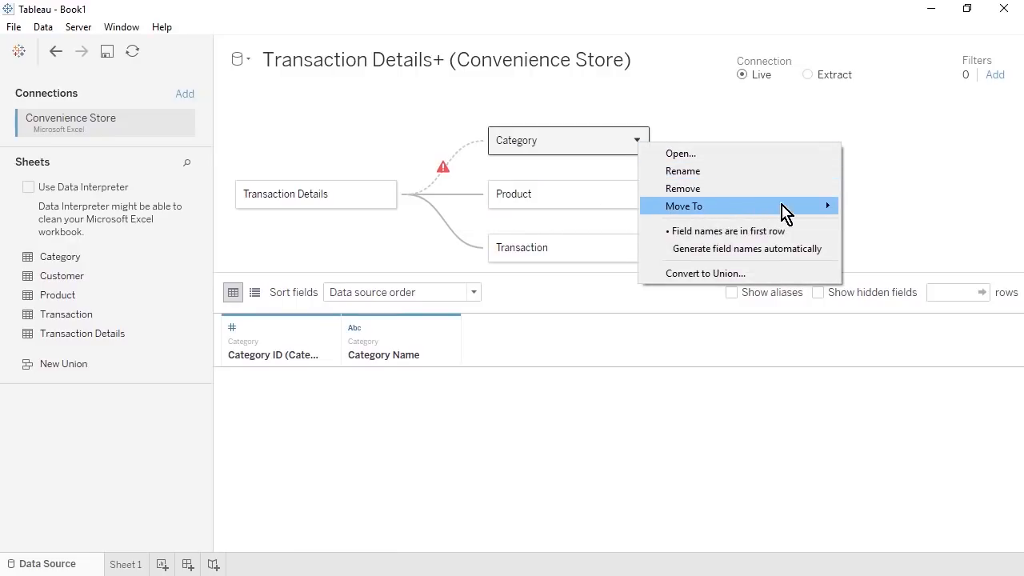
{"action": "mouse_move", "coordinate": [794, 209]}
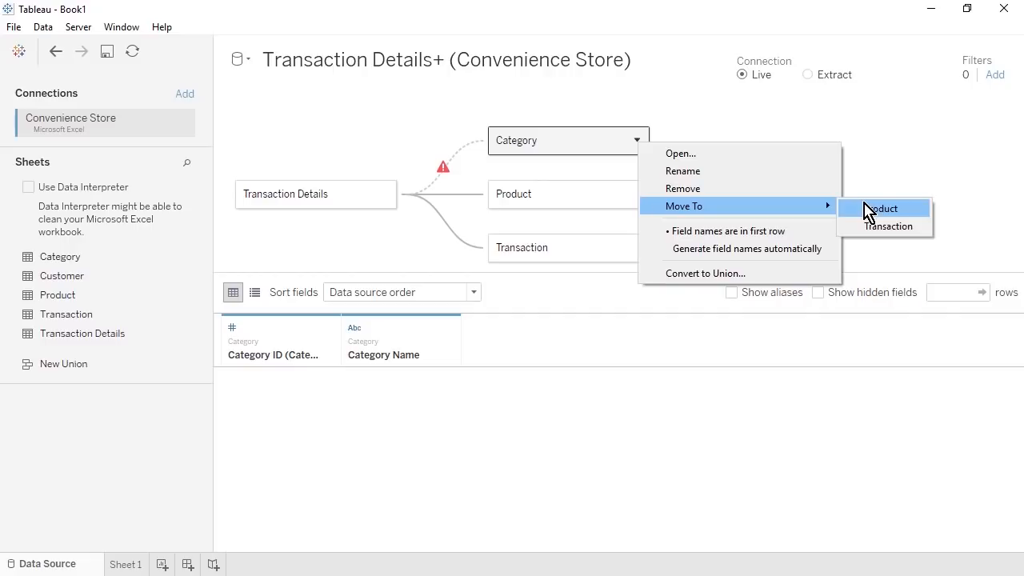
{"action": "left_click", "coordinate": [870, 209]}
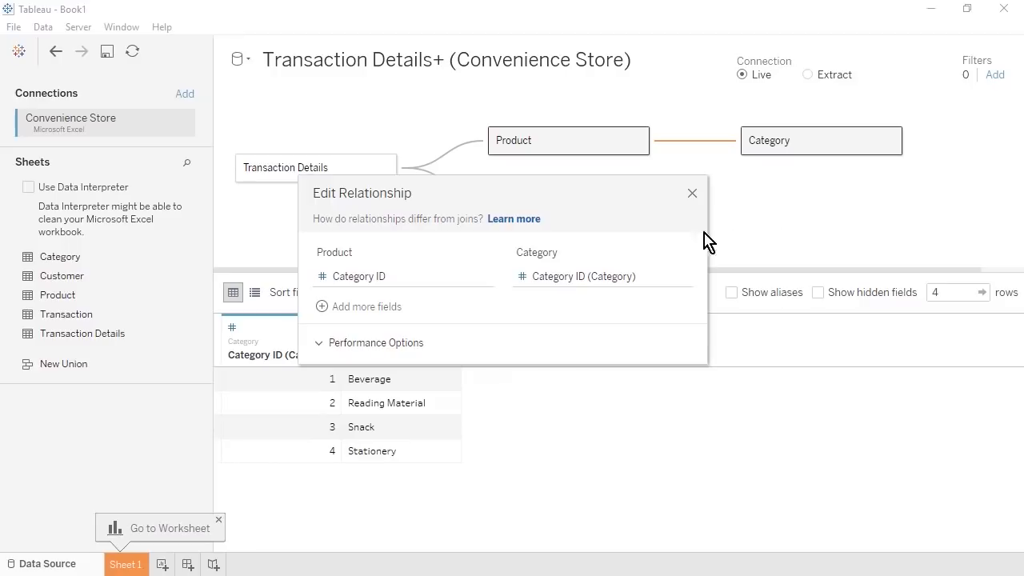
{"action": "left_click", "coordinate": [655, 278]}
{"action": "left_click", "coordinate": [655, 279]}
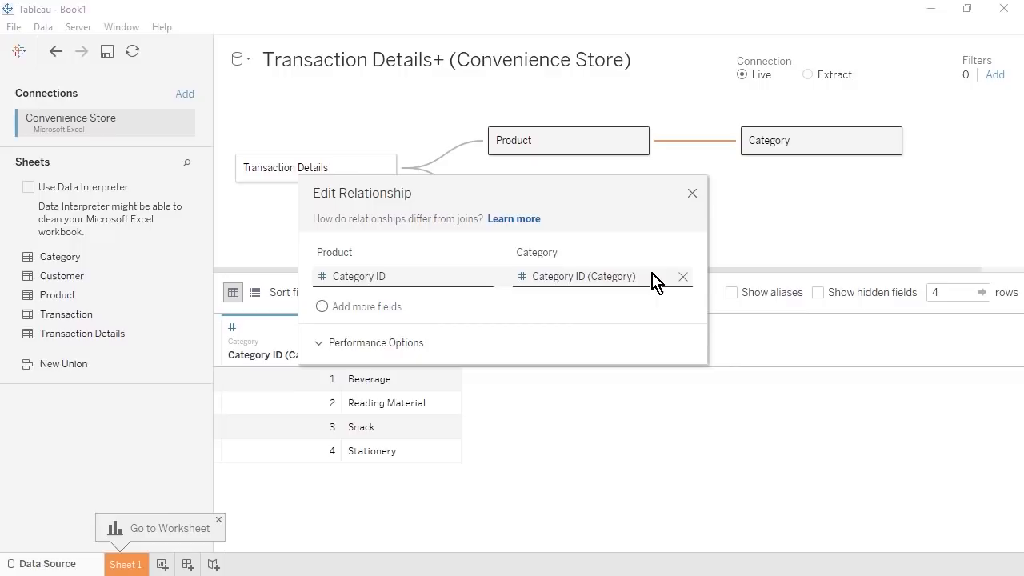
{"action": "left_click", "coordinate": [692, 194]}
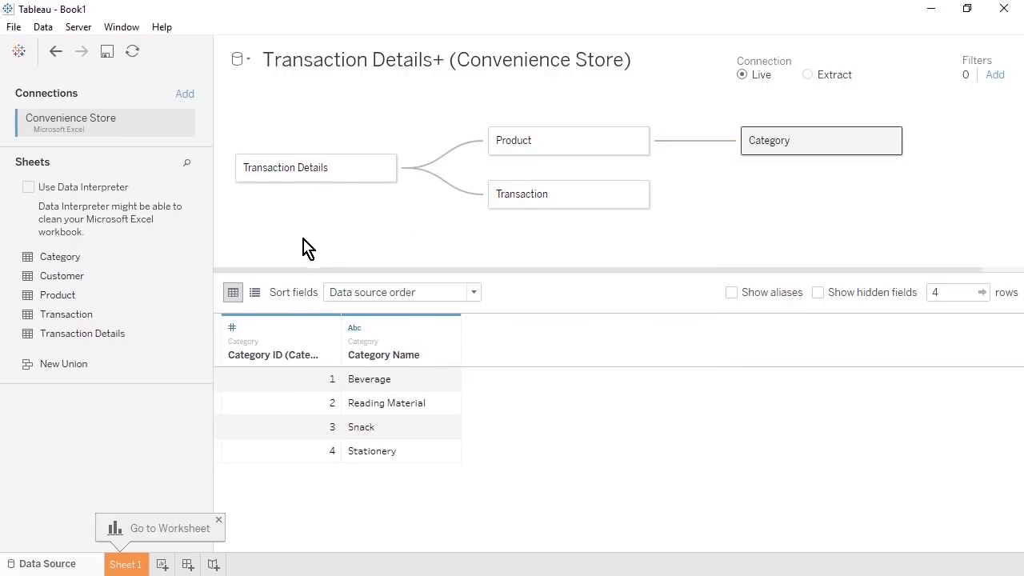
- Relate the Customer table to Transaction on Customer ID
{"action": "left_click_drag", "start_coordinate": [158, 275], "coordinate": [717, 216]}
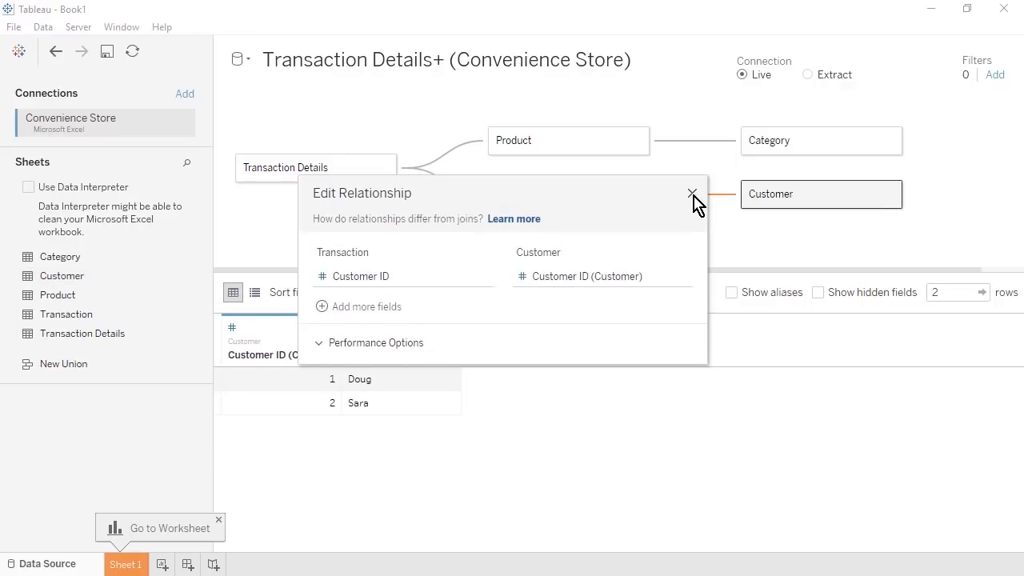
{"action": "left_click", "coordinate": [692, 194]}
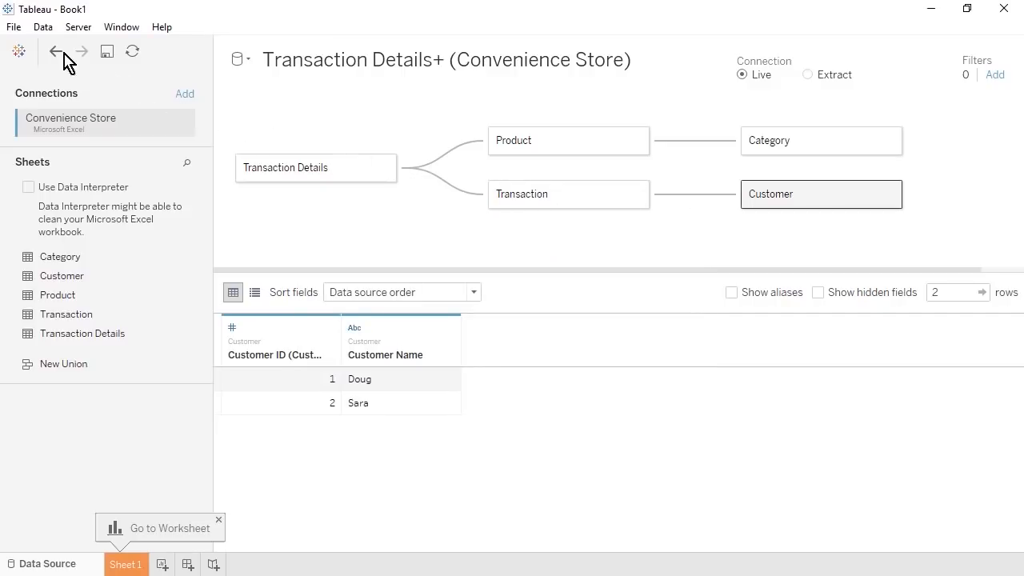
{"action": "left_click", "coordinate": [14, 27]}
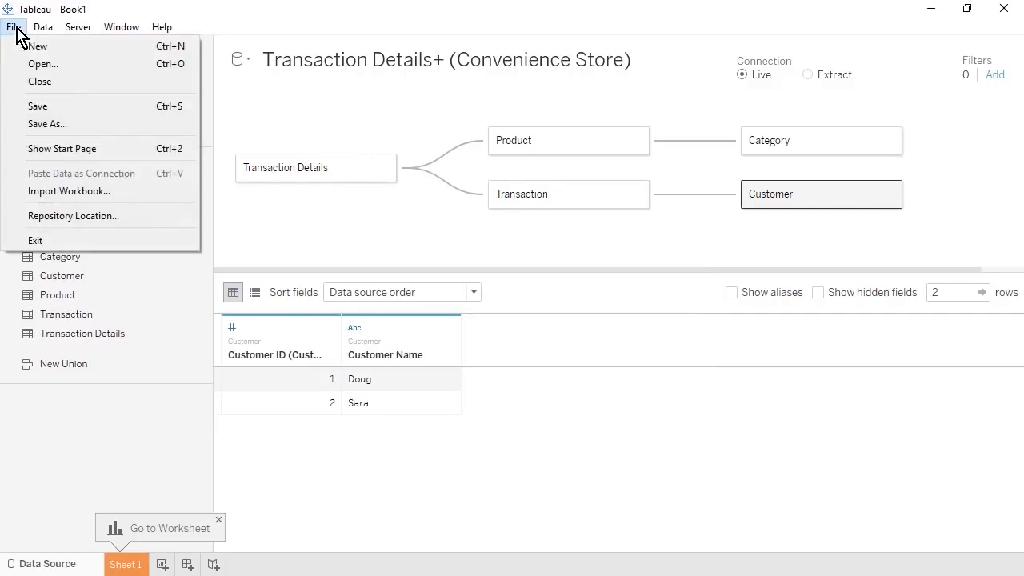
- Save the workbook as the Tableau Packaged Workbook 'Convenience Store' (.twbx)
{"action": "left_click", "coordinate": [94, 129]}
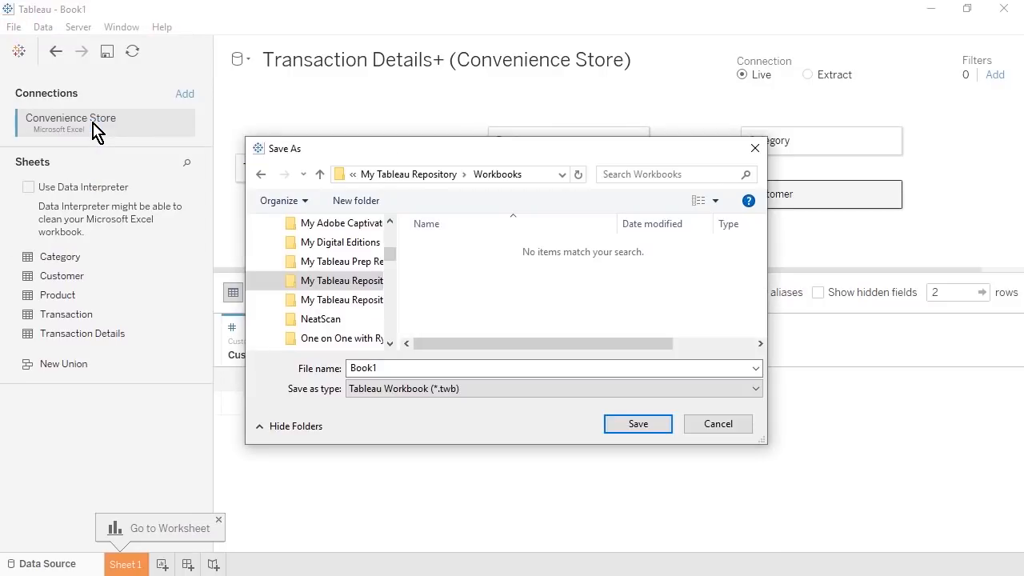
{"action": "left_click", "coordinate": [522, 392]}
{"action": "left_click", "coordinate": [548, 422]}
{"action": "left_click", "coordinate": [526, 366]}
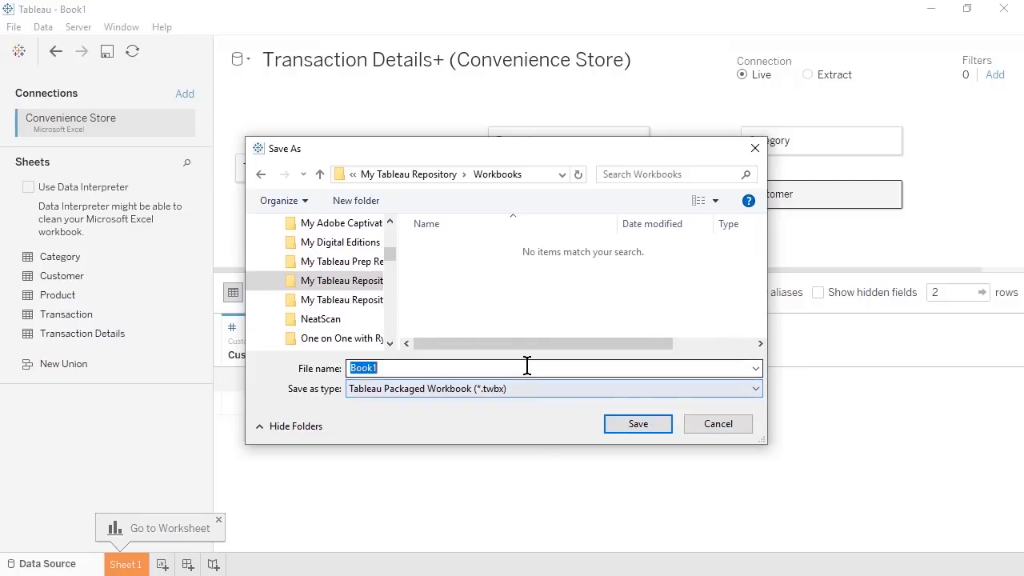
{"action": "type", "text": "Conven"}
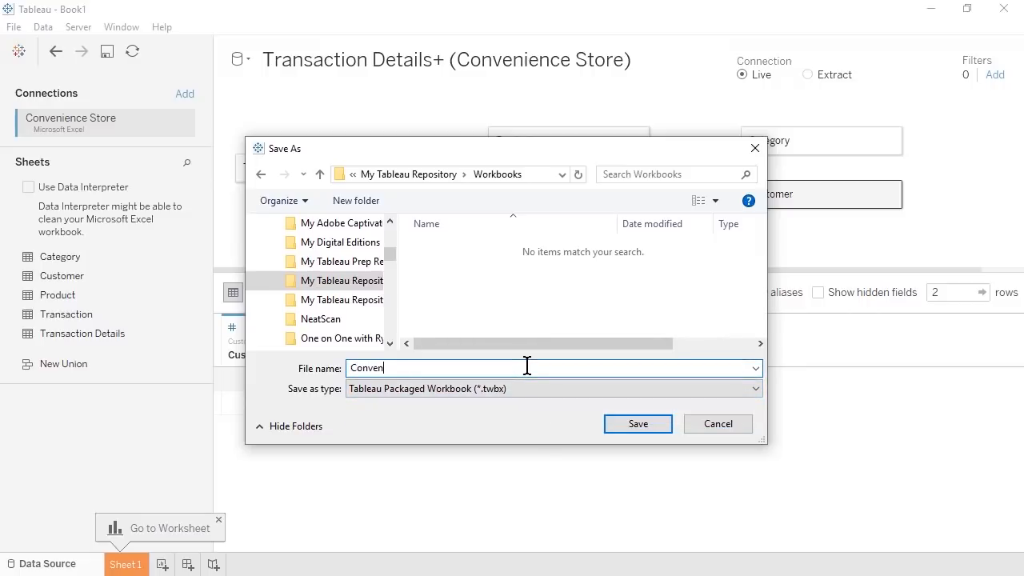
{"action": "type", "text": "ience Store"}
{"action": "left_click", "coordinate": [661, 427]}
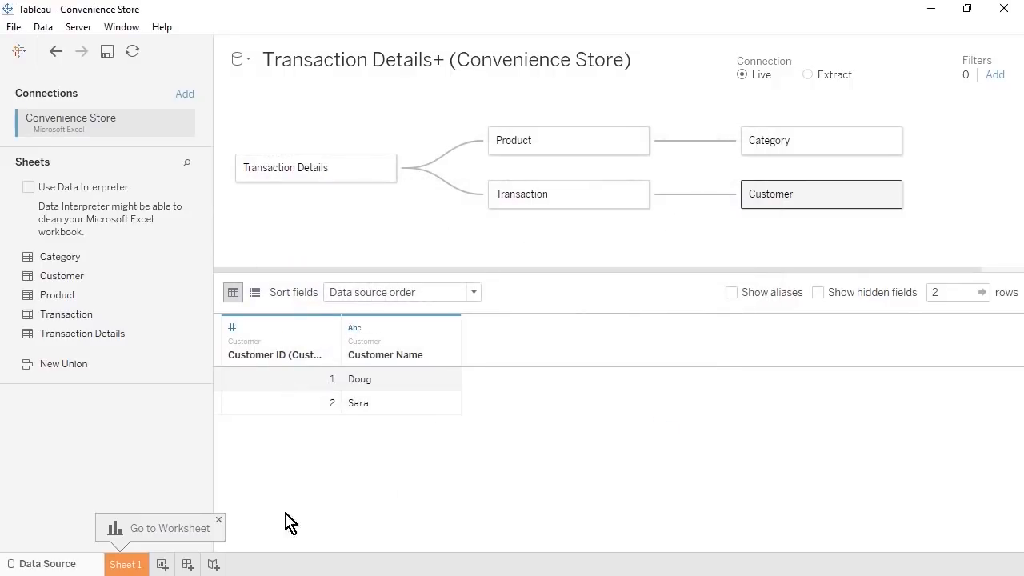
- On Sheet 1, set Unit Cost's default number format to Currency (Standard)
{"action": "left_click", "coordinate": [128, 564]}
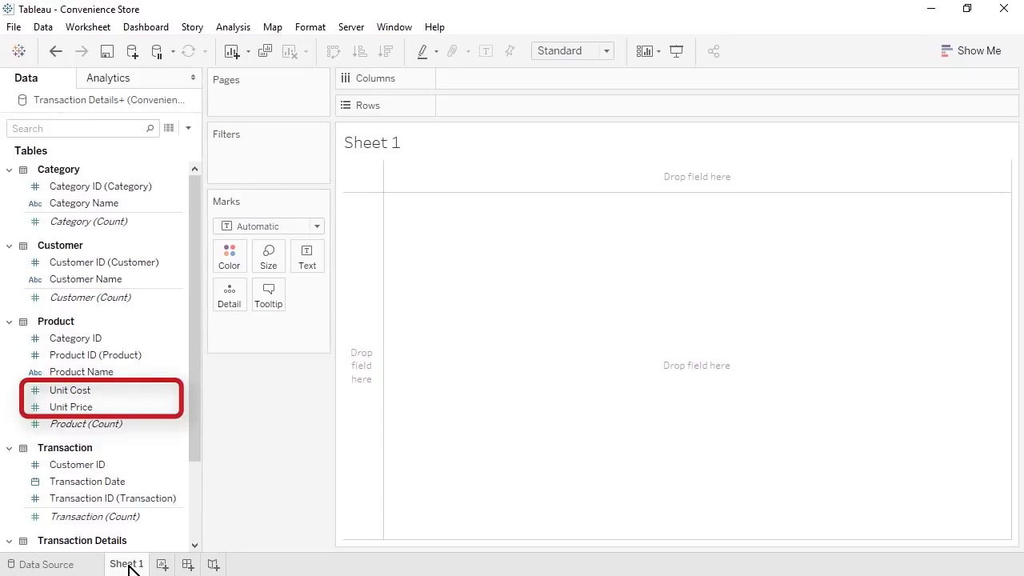
{"action": "left_click", "coordinate": [177, 394]}
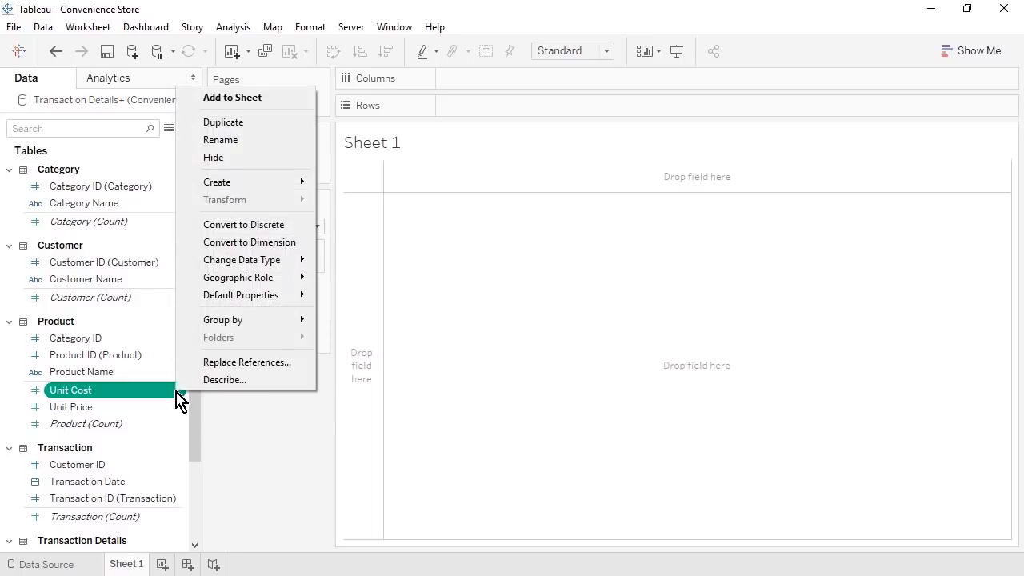
{"action": "mouse_move", "coordinate": [293, 302]}
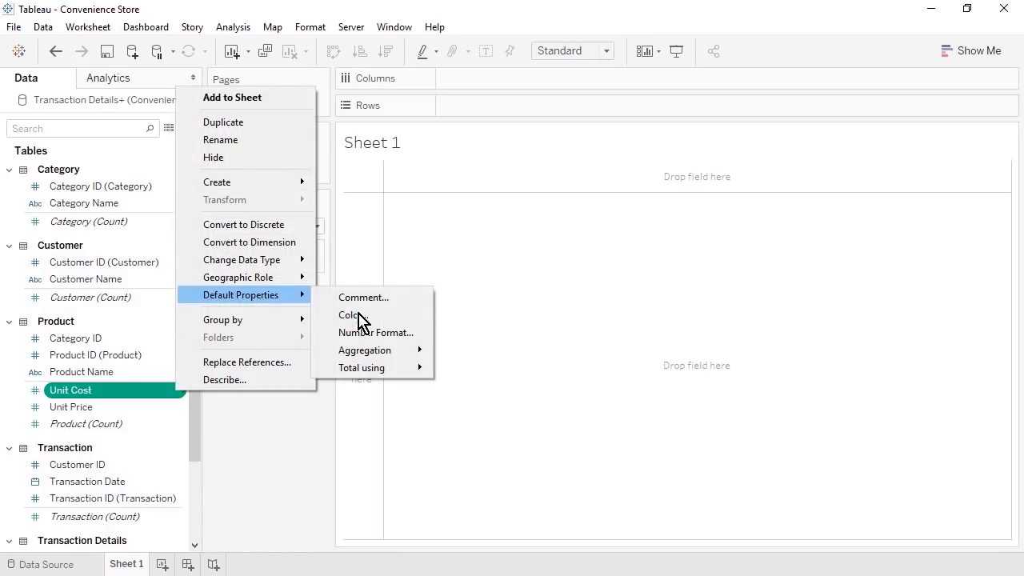
{"action": "left_click", "coordinate": [420, 341]}
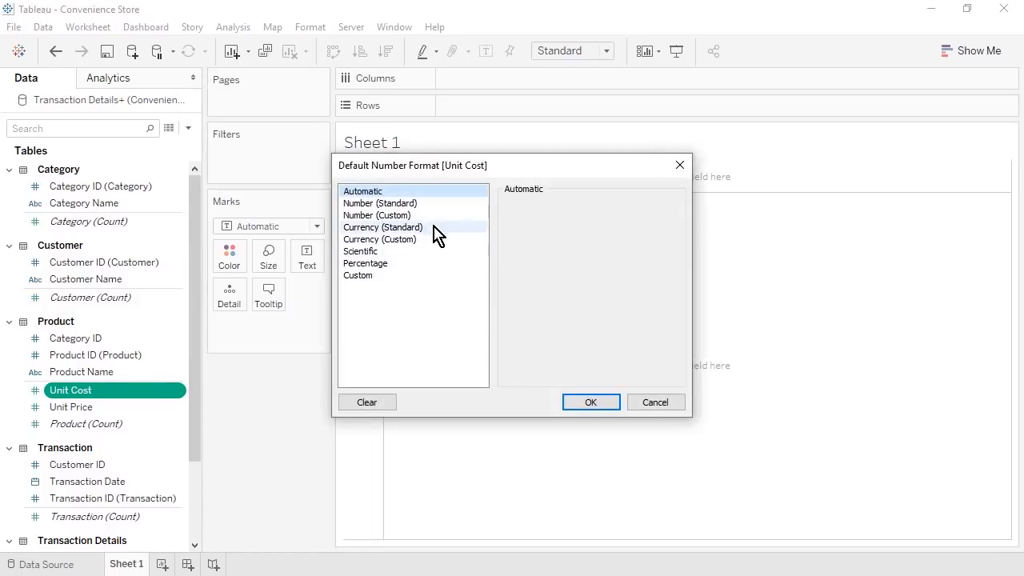
{"action": "left_click", "coordinate": [433, 228]}
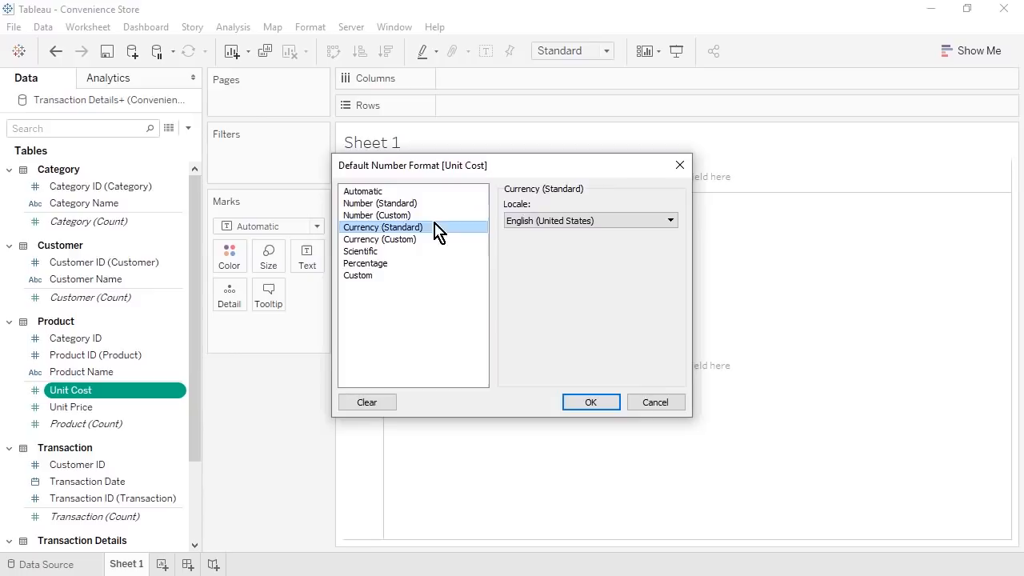
{"action": "left_click", "coordinate": [583, 406]}
- Set Unit Price's default number format to Currency (Standard) and save the workbook
{"action": "right_click", "coordinate": [181, 408]}
{"action": "mouse_move", "coordinate": [282, 313]}
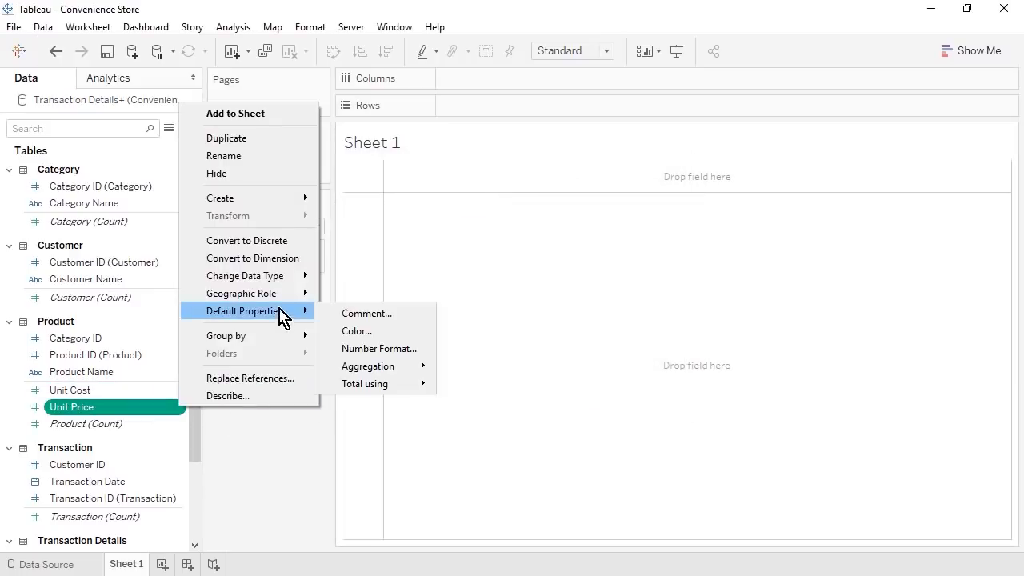
{"action": "left_click", "coordinate": [414, 350]}
{"action": "left_click", "coordinate": [425, 228]}
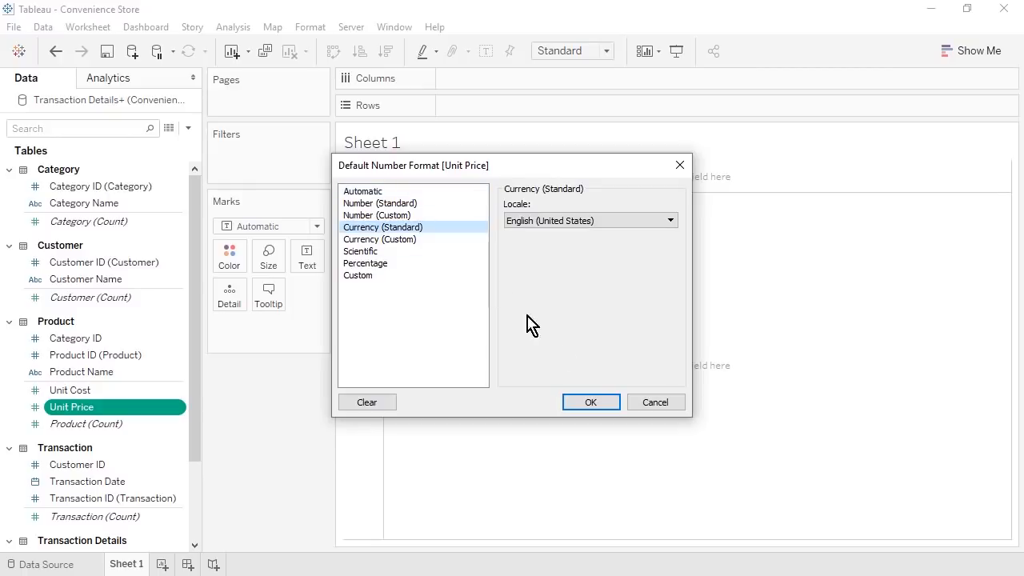
{"action": "left_click", "coordinate": [603, 406]}
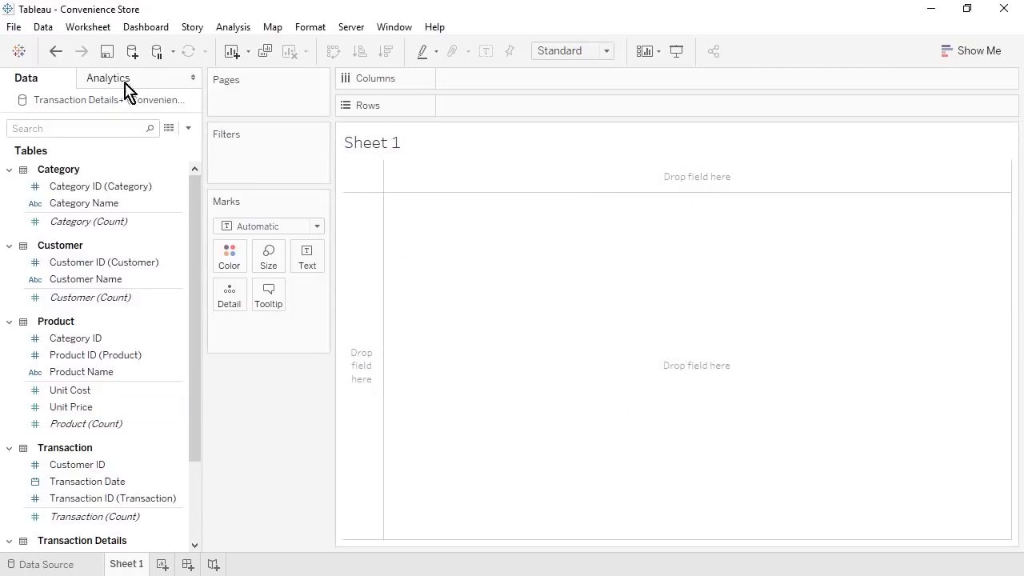
{"action": "left_click", "coordinate": [107, 53]}
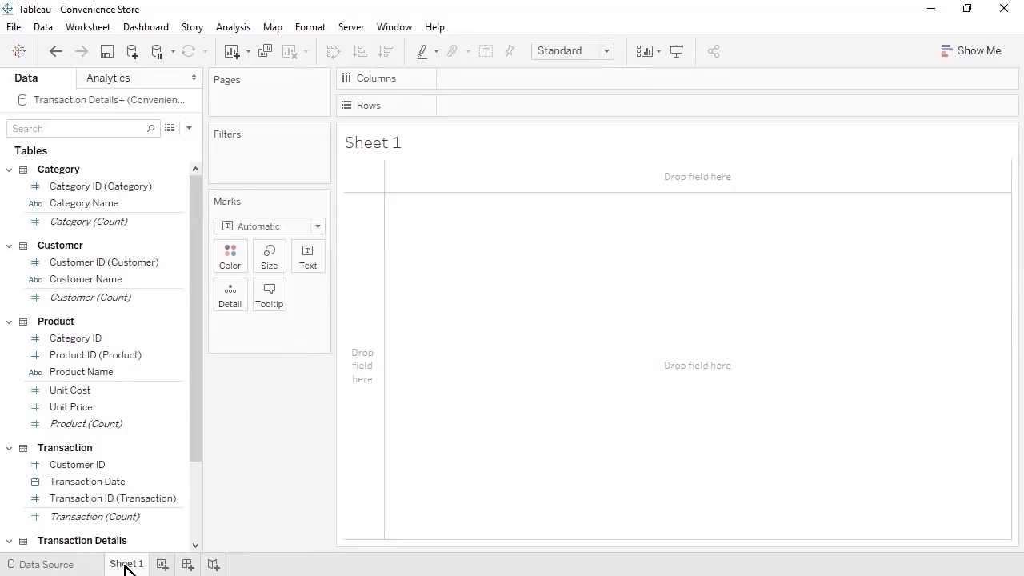
- Chart SUM(Quantity Sold) by Product Name as bars, sorted descending
{"action": "left_click_drag", "start_coordinate": [90, 372], "coordinate": [477, 109]}
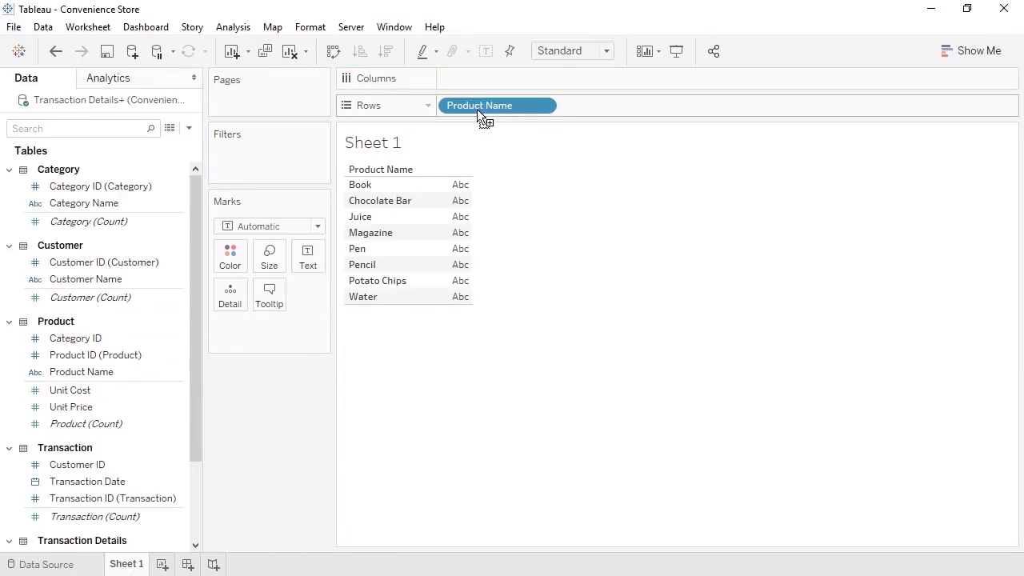
{"action": "scroll", "coordinate": [200, 515], "scroll_direction": "down", "scroll_amount": 3}
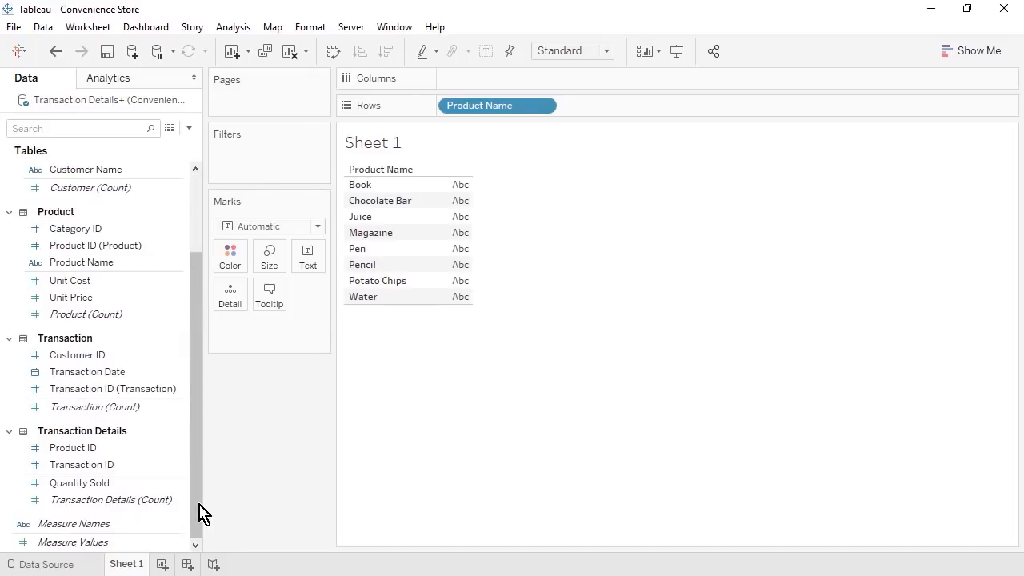
{"action": "left_click_drag", "start_coordinate": [160, 485], "coordinate": [491, 82]}
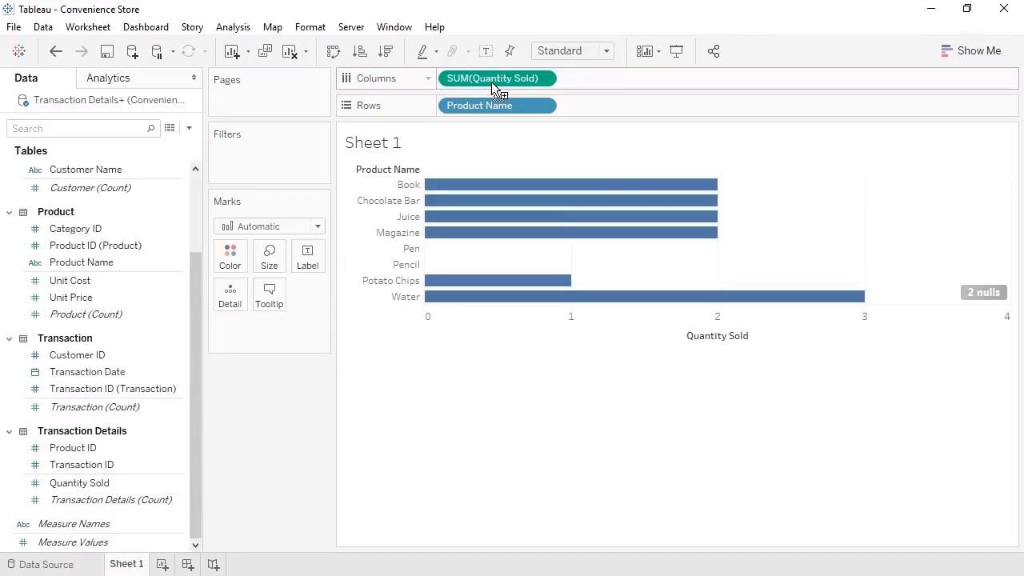
{"action": "left_click", "coordinate": [387, 53]}
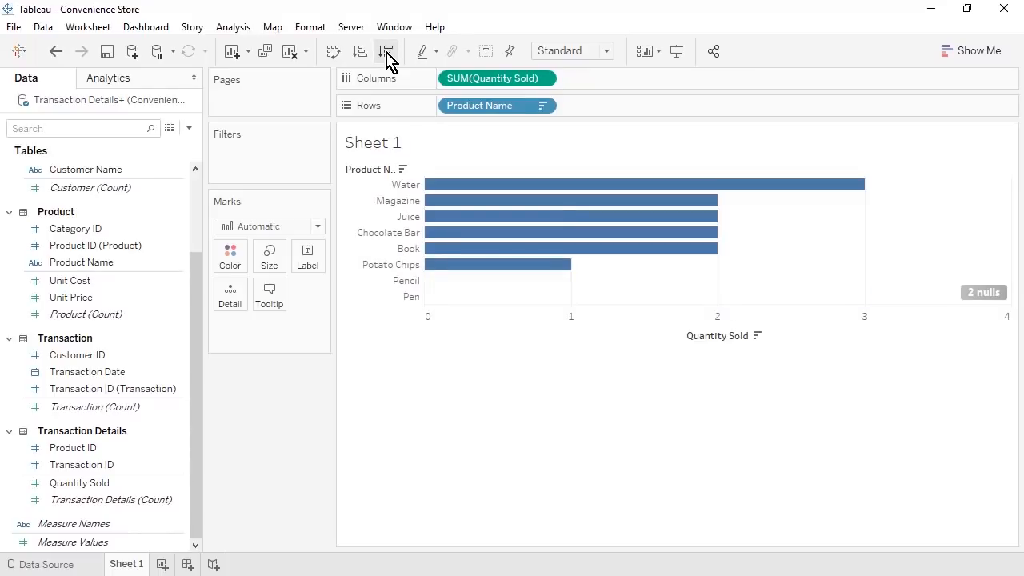
{"action": "left_click", "coordinate": [608, 55]}
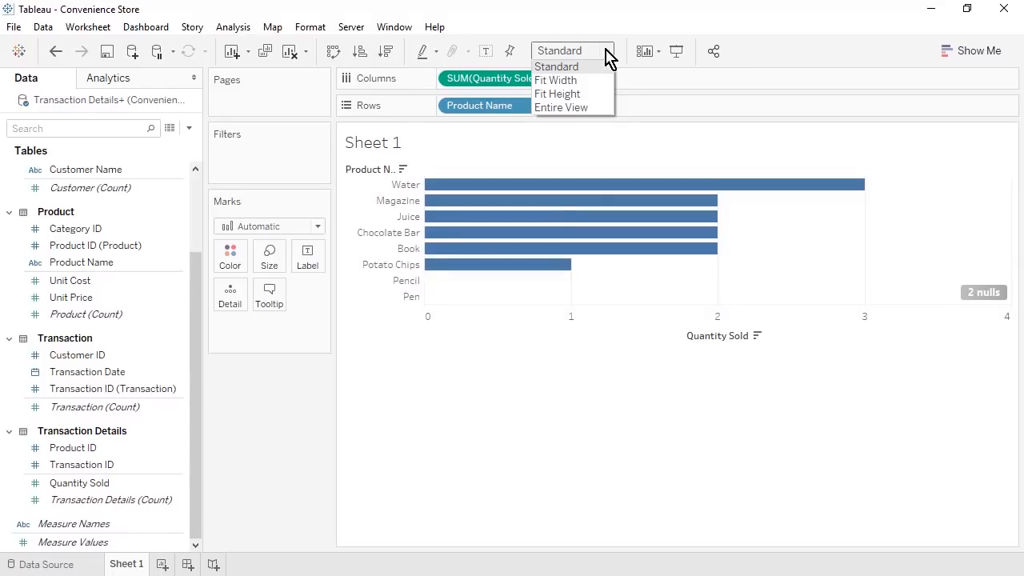
- Fit the chart to Entire View, widen product labels, and try then undo a non-null Quantity filter
{"action": "left_click", "coordinate": [604, 109]}
{"action": "left_click_drag", "start_coordinate": [428, 200], "coordinate": [462, 197]}
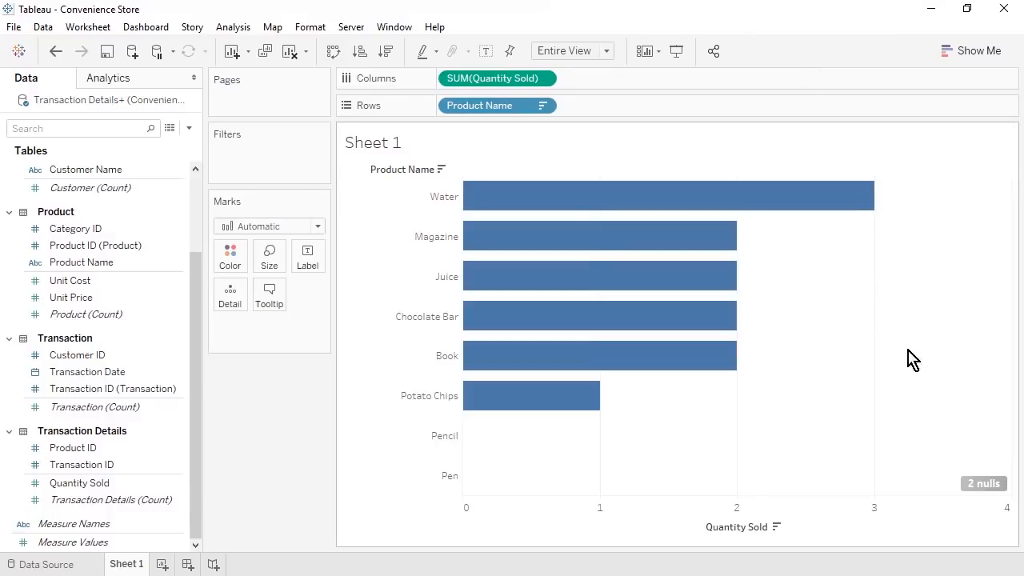
{"action": "left_click", "coordinate": [983, 485]}
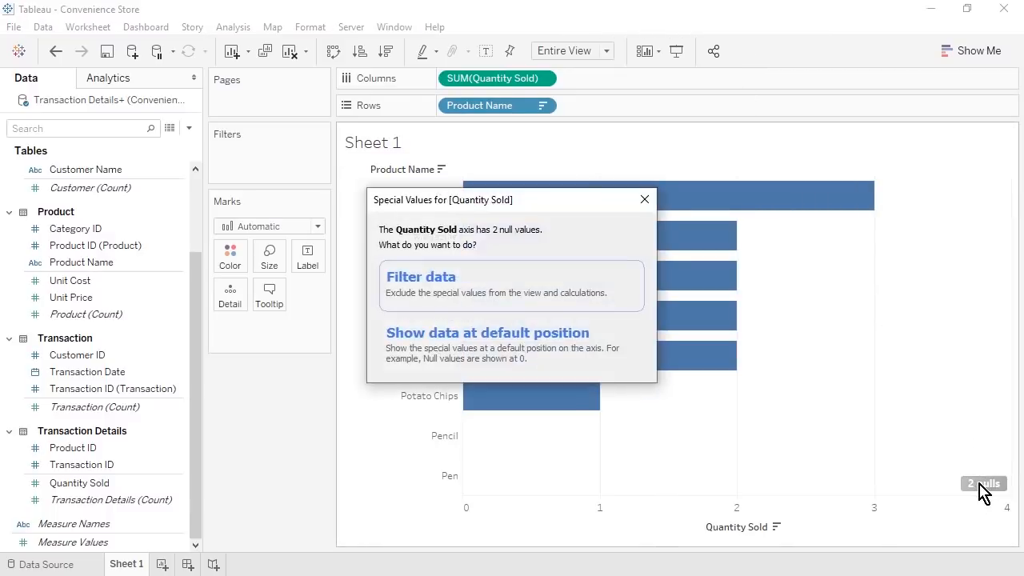
{"action": "left_click", "coordinate": [525, 296]}
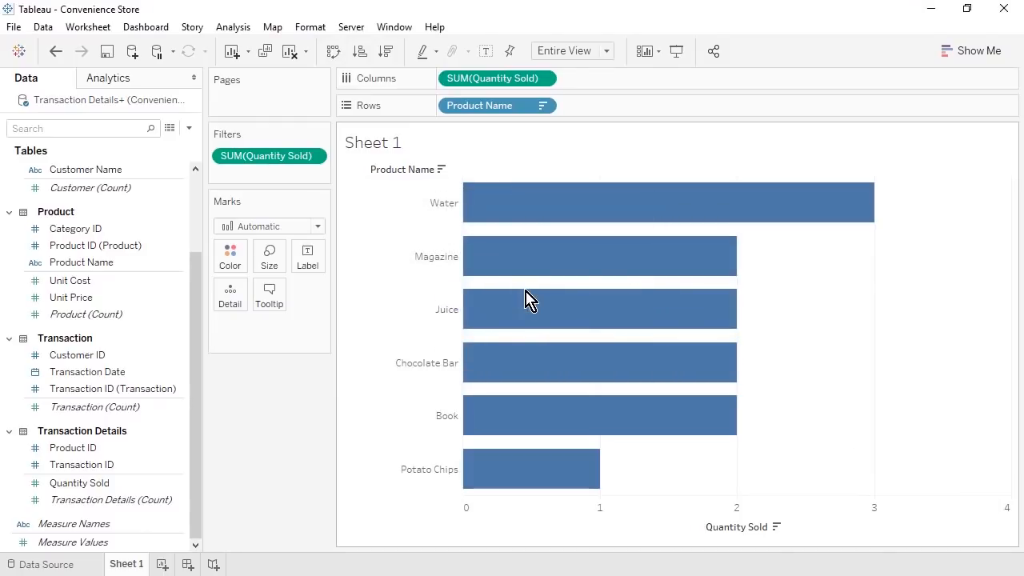
{"action": "left_click", "coordinate": [314, 158]}
{"action": "left_click", "coordinate": [315, 176]}
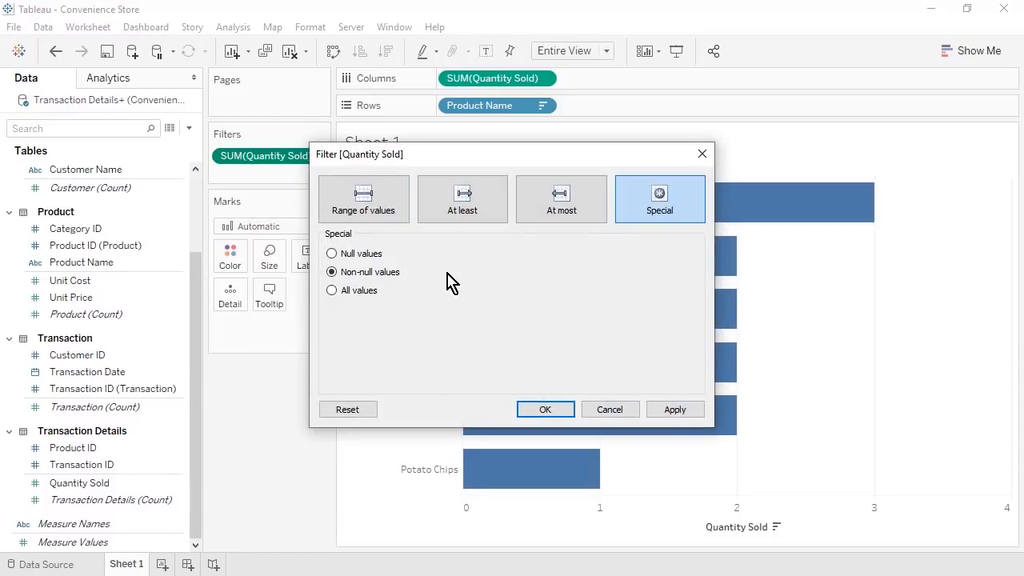
{"action": "left_click", "coordinate": [610, 410]}
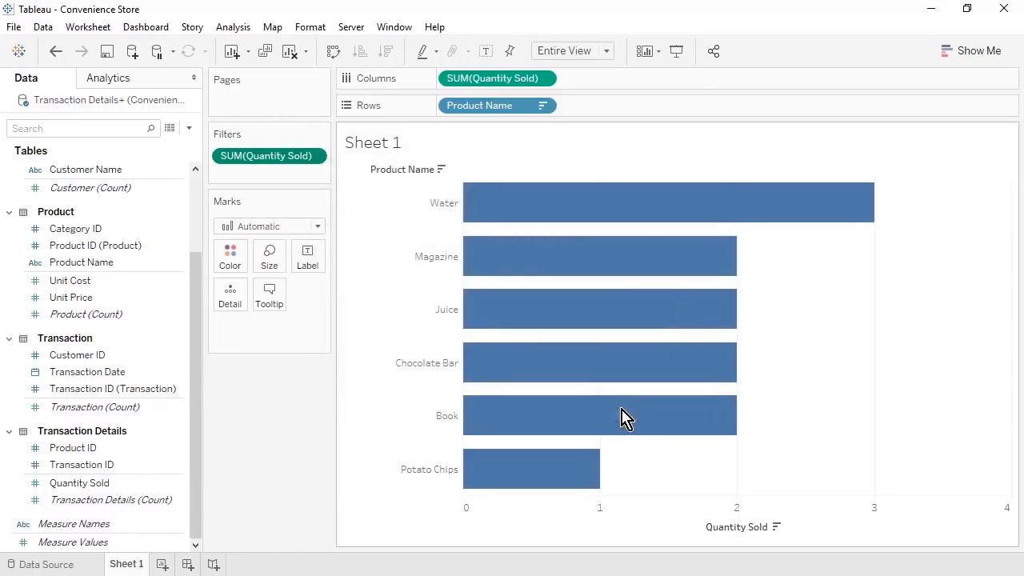
{"action": "left_click", "coordinate": [56, 53]}
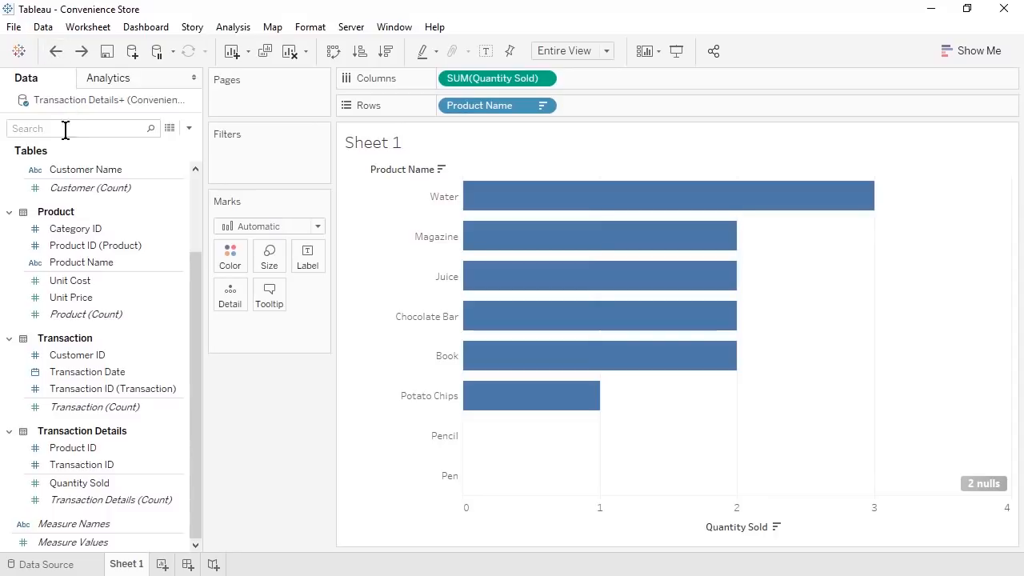
- Add Product ID (Product) to Rows and re-sort the bars by quantity descending
{"action": "left_click_drag", "start_coordinate": [93, 453], "coordinate": [439, 111]}
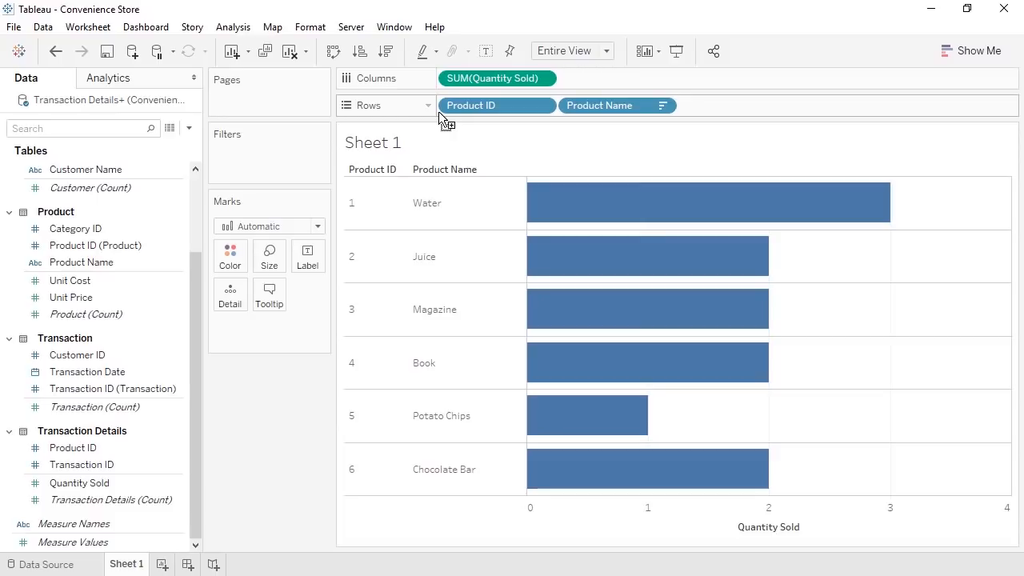
{"action": "mouse_move", "coordinate": [85, 246]}
{"action": "left_mouse_down"}
{"action": "mouse_move", "coordinate": [461, 124]}
{"action": "mouse_move", "coordinate": [490, 103]}
{"action": "left_mouse_up"}
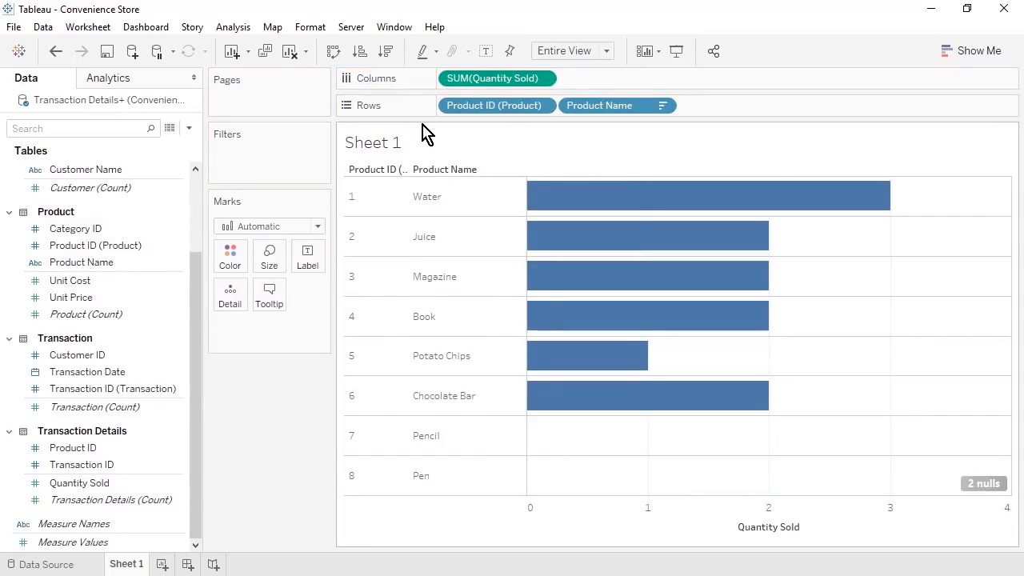
{"action": "left_click", "coordinate": [386, 51]}
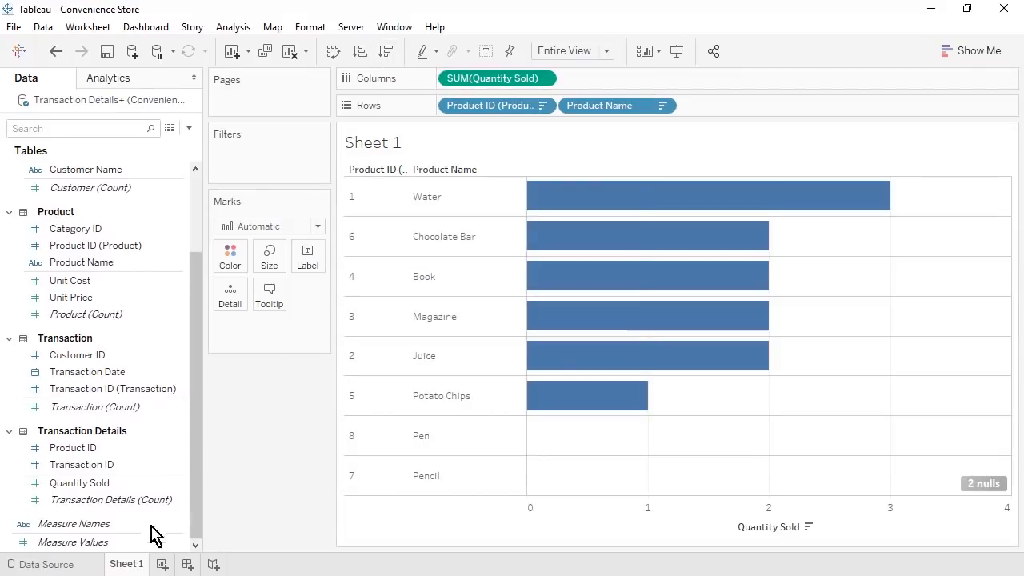
- Rename the sheet 'Best and Worst Selling Products' and add a new worksheet
{"action": "right_click", "coordinate": [128, 565]}
{"action": "left_click", "coordinate": [183, 377]}
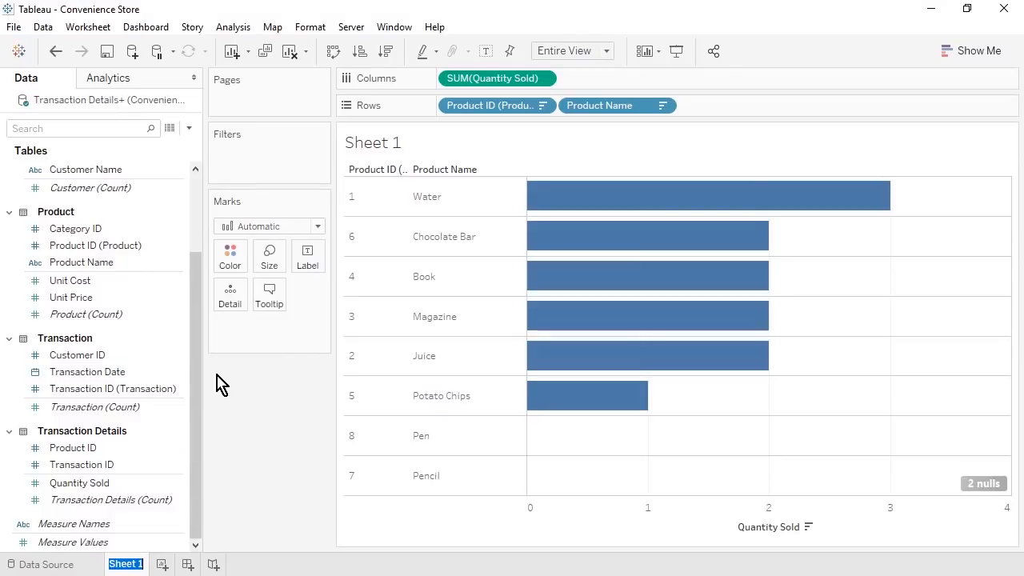
{"action": "type", "text": "Best and Worst Selling Products"}
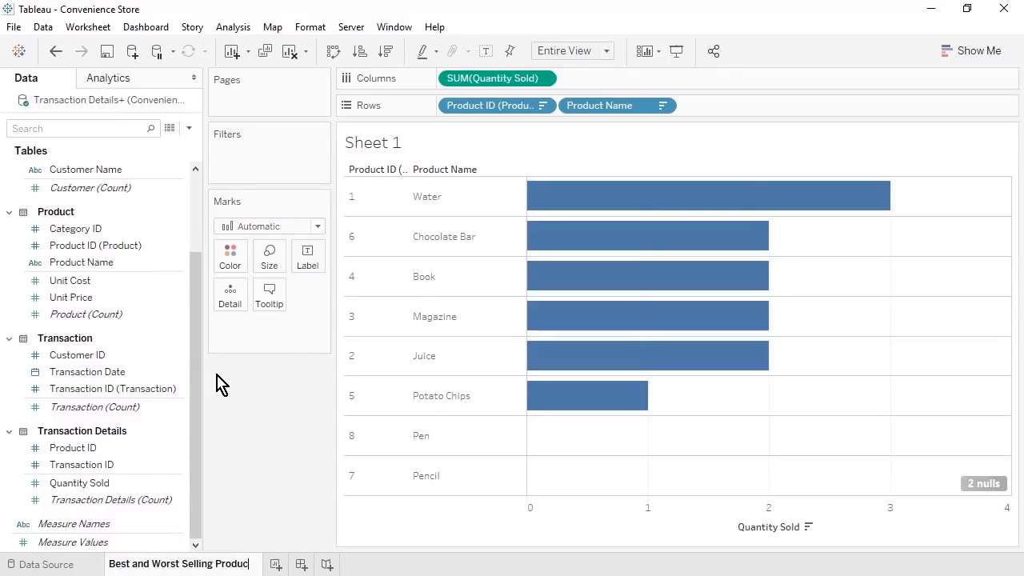
{"action": "key", "text": "Return"}
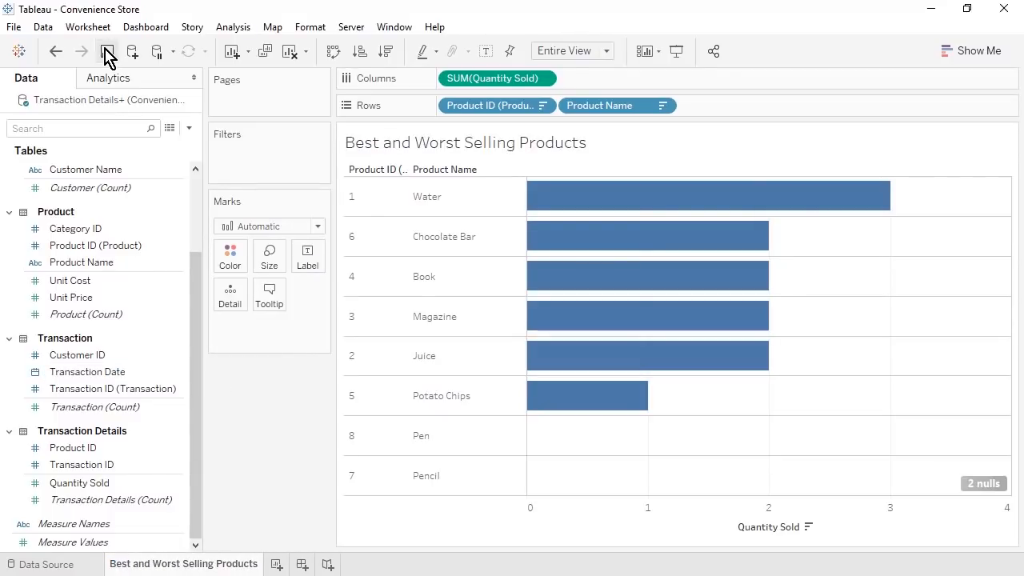
{"action": "left_click", "coordinate": [276, 564]}
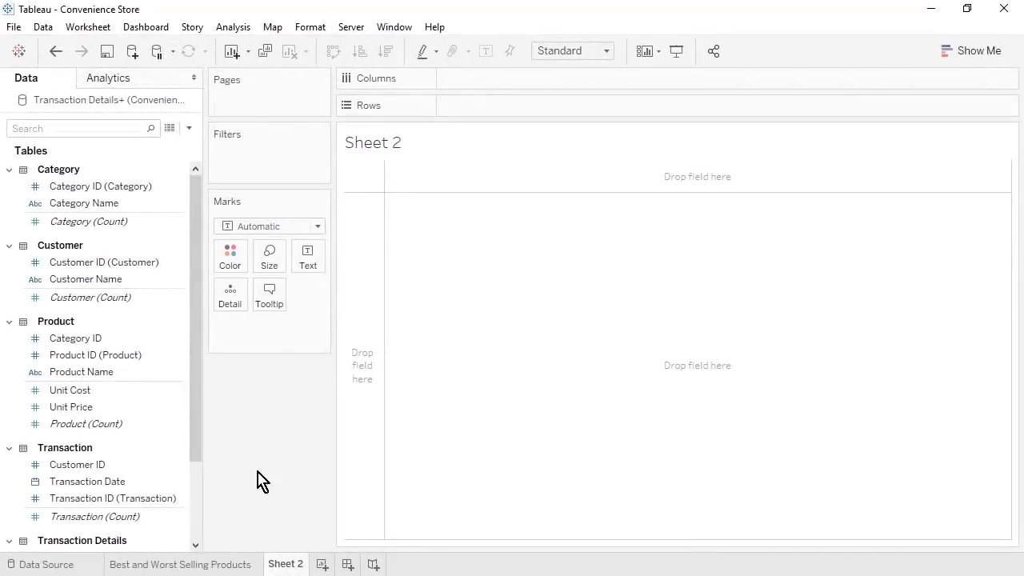
- Create the calculated field 'Contribution Margin' with formula [Unit Price]-[Unit Cost]
{"action": "left_click", "coordinate": [189, 128]}
{"action": "left_click", "coordinate": [144, 144]}
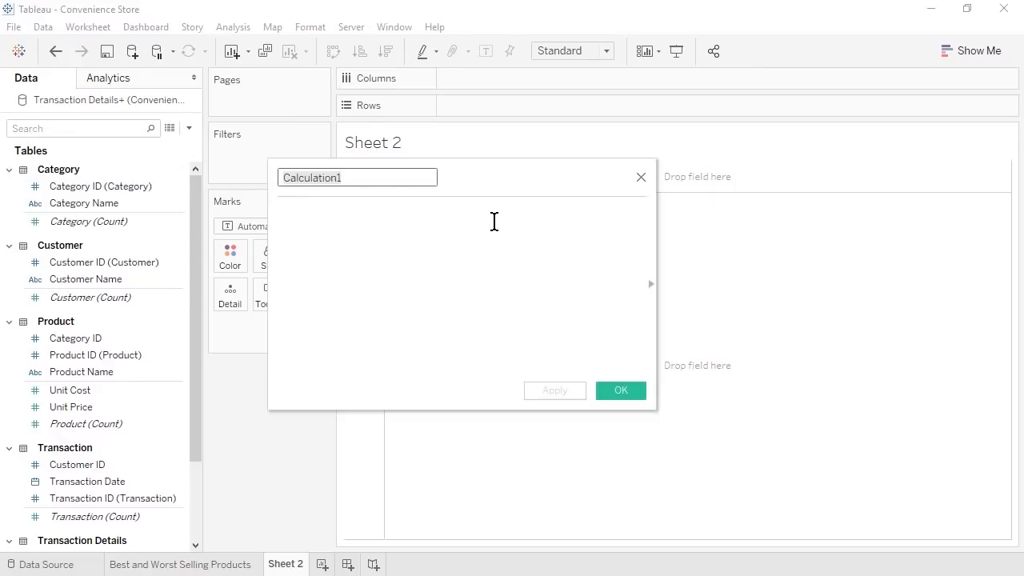
{"action": "type", "text": "Contribution Margin"}
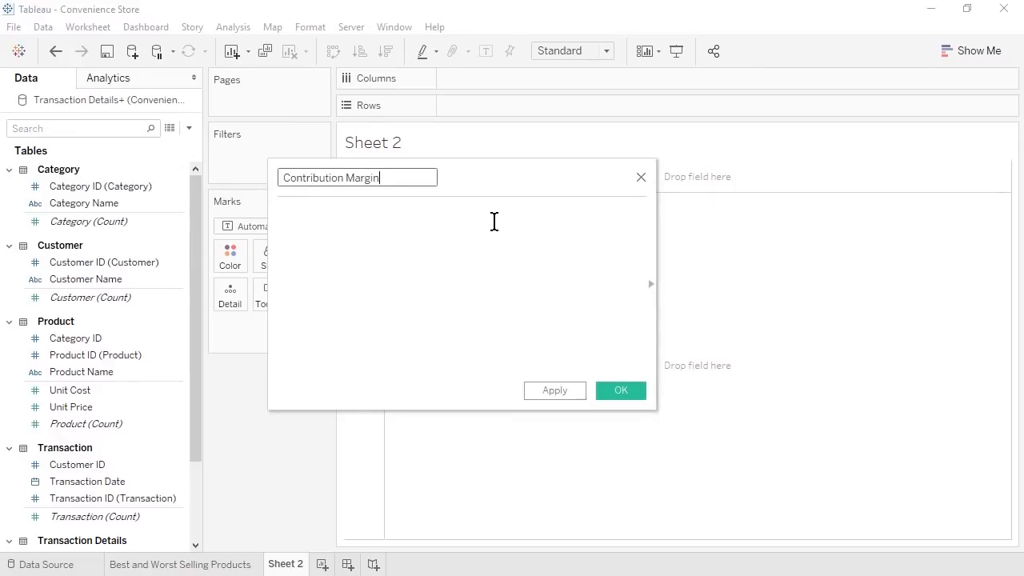
{"action": "left_click", "coordinate": [495, 221]}
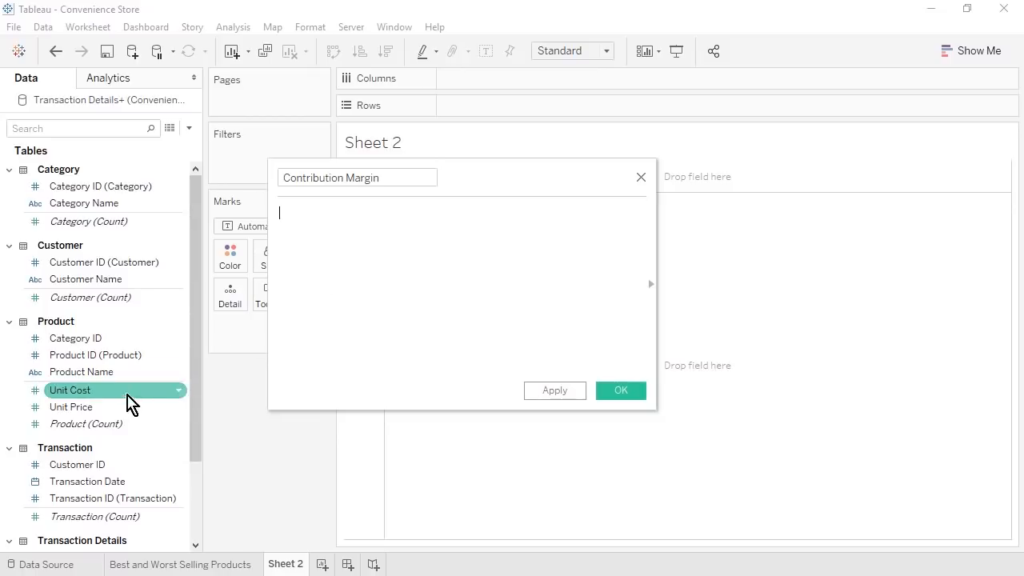
{"action": "left_click_drag", "start_coordinate": [128, 405], "coordinate": [387, 263]}
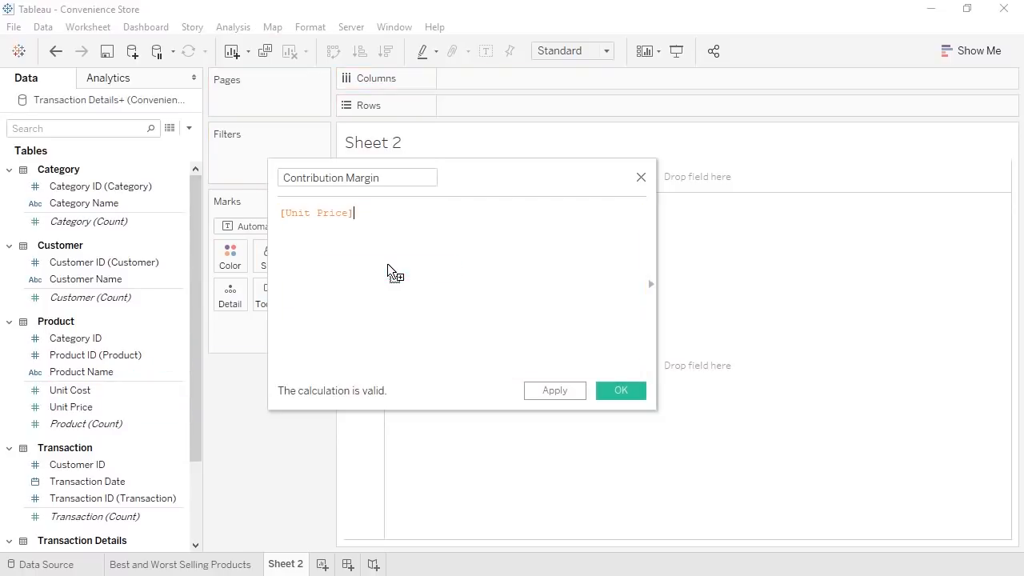
{"action": "type", "text": "-"}
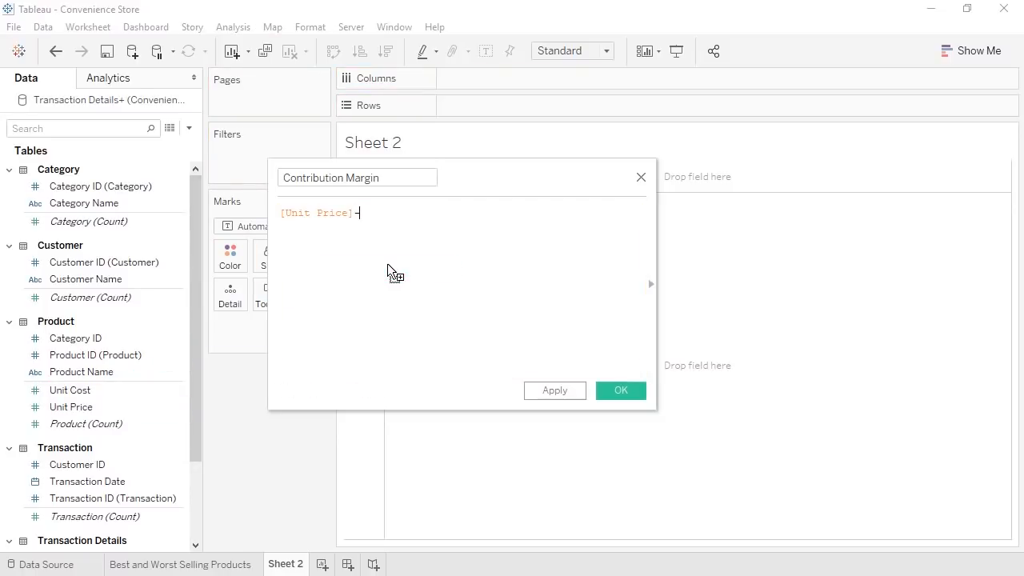
{"action": "left_click_drag", "start_coordinate": [96, 392], "coordinate": [438, 225]}
{"action": "left_click", "coordinate": [613, 393]}
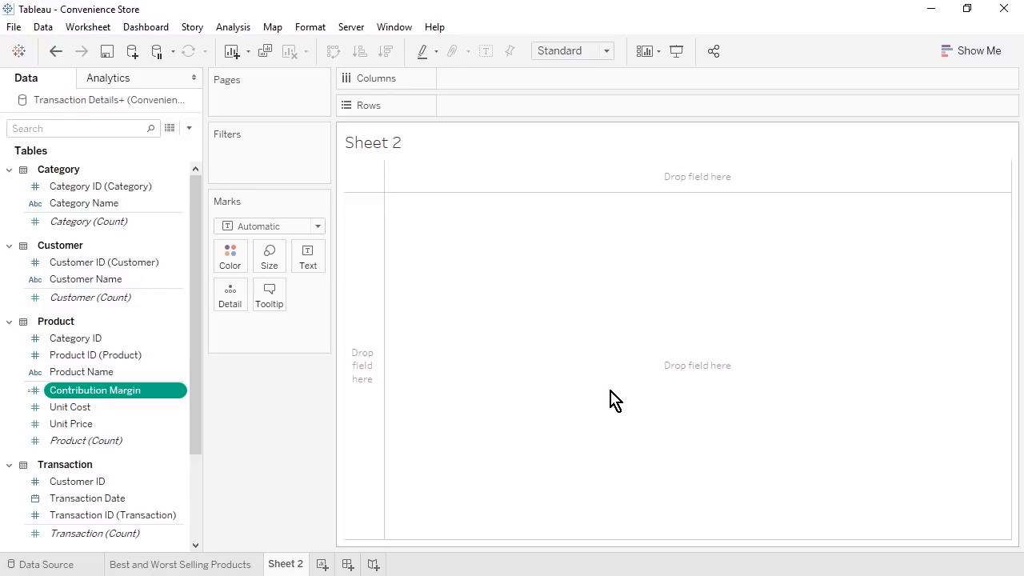
- Set Contribution Margin's default number format to Currency (Standard)
{"action": "right_click", "coordinate": [183, 392]}
{"action": "mouse_move", "coordinate": [286, 296]}
{"action": "left_click", "coordinate": [407, 333]}
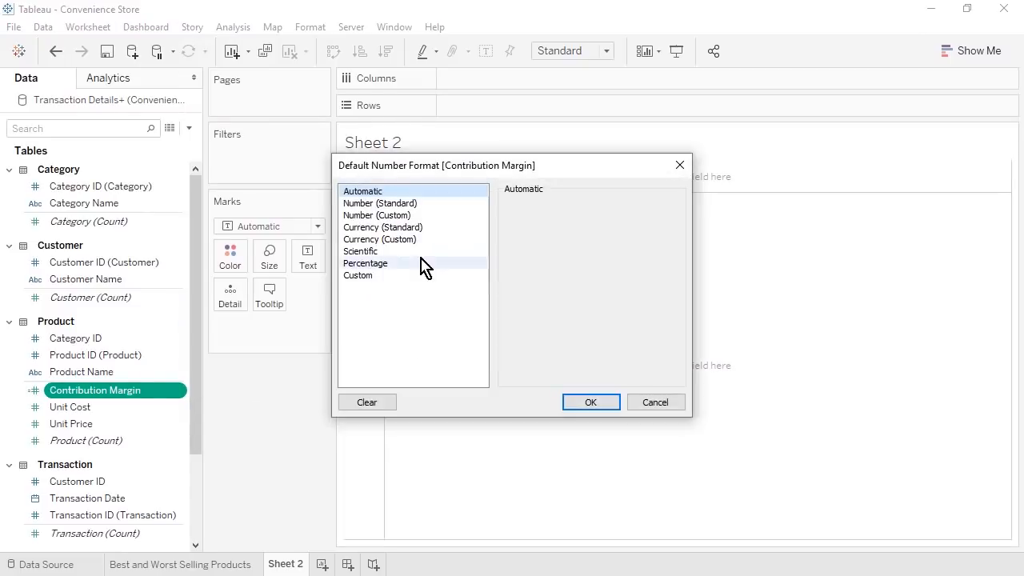
{"action": "left_click", "coordinate": [424, 228]}
{"action": "left_click", "coordinate": [606, 405]}
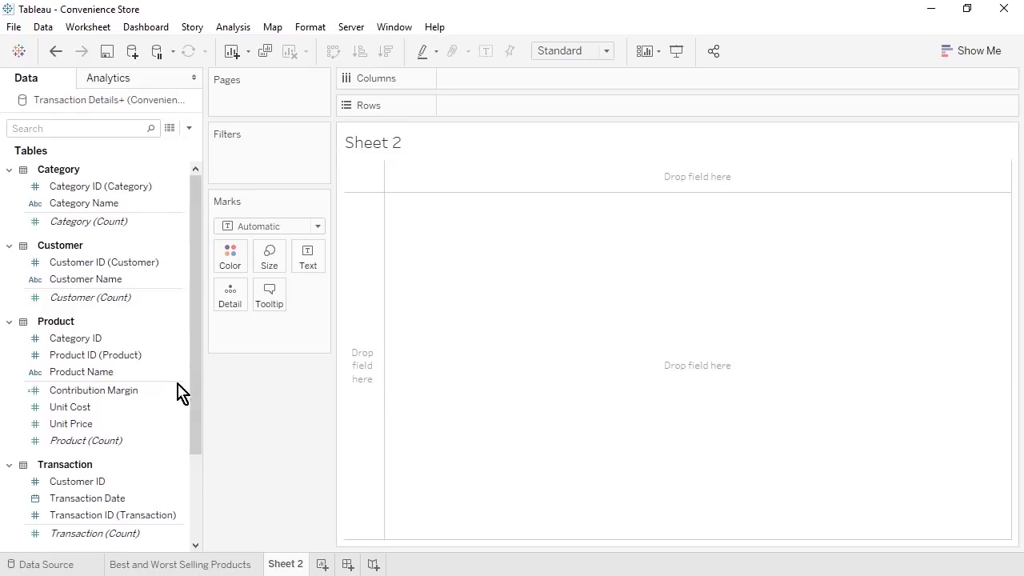
- Build an entire-view text table of Unit Price, Unit Cost and Contribution Margin per product, Unit Price first
{"action": "left_click", "coordinate": [92, 374]}
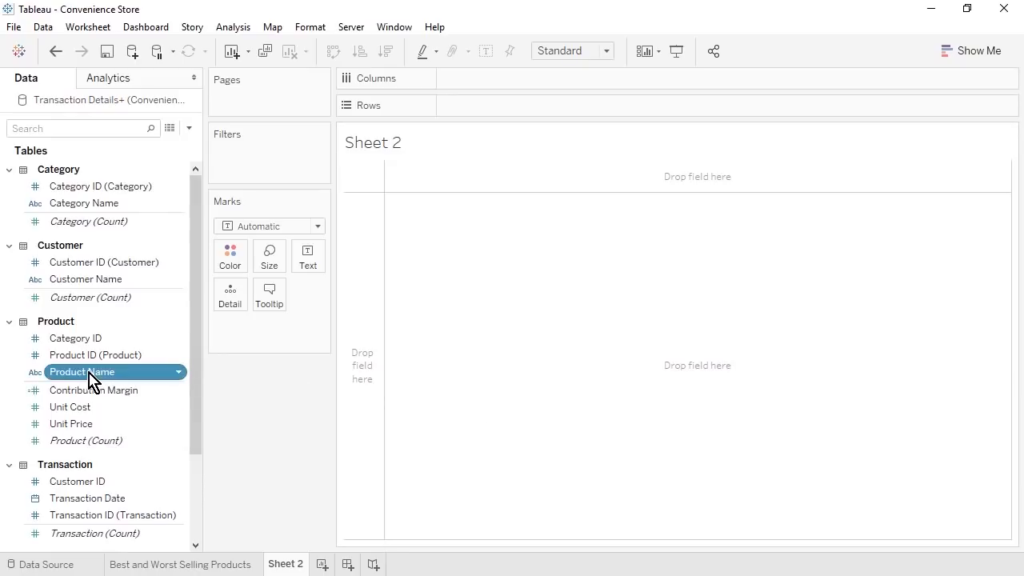
{"action": "left_click", "coordinate": [94, 394], "text": "ctrl"}
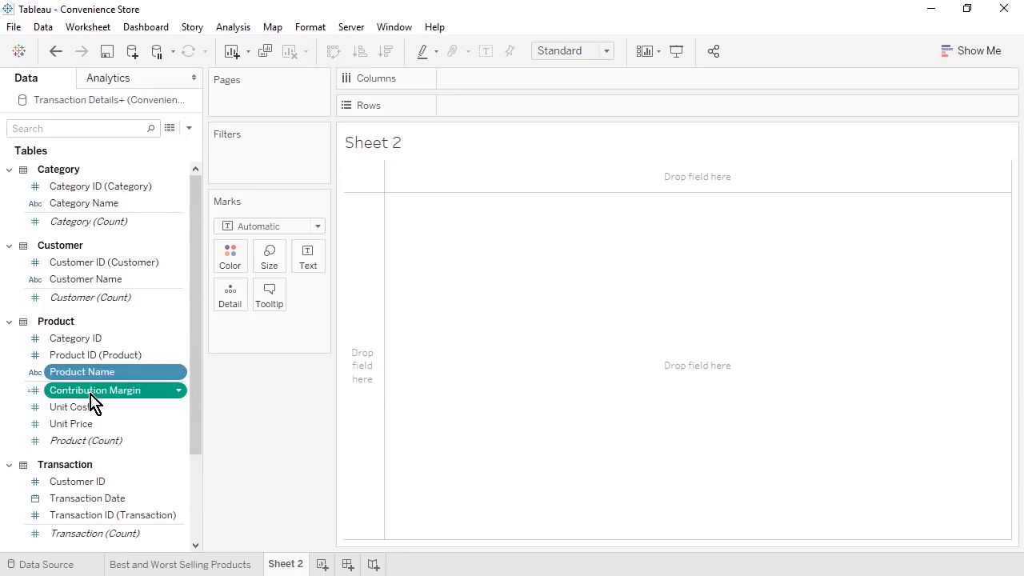
{"action": "left_click", "coordinate": [94, 410], "text": "ctrl"}
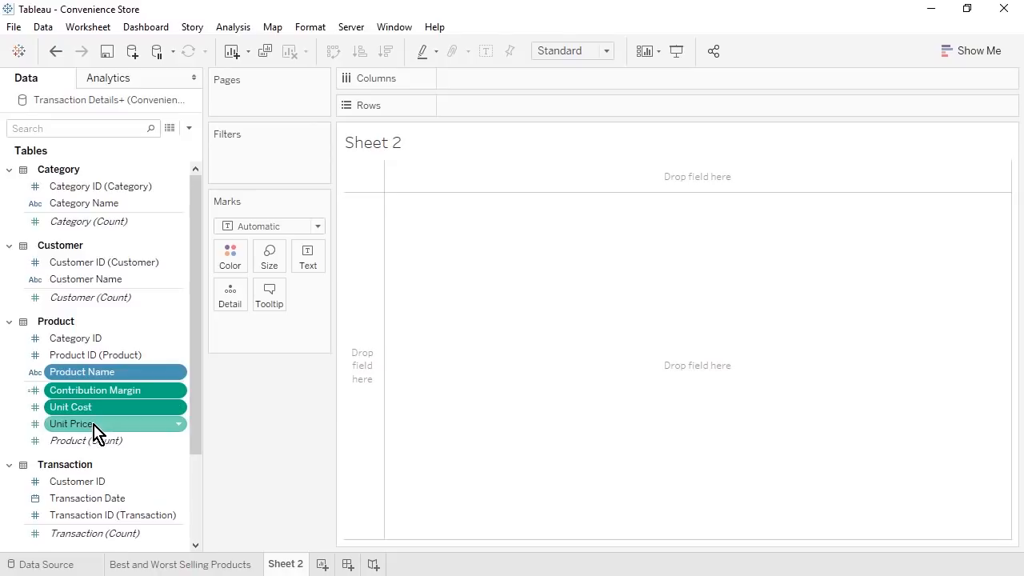
{"action": "left_click", "coordinate": [93, 424], "text": "ctrl"}
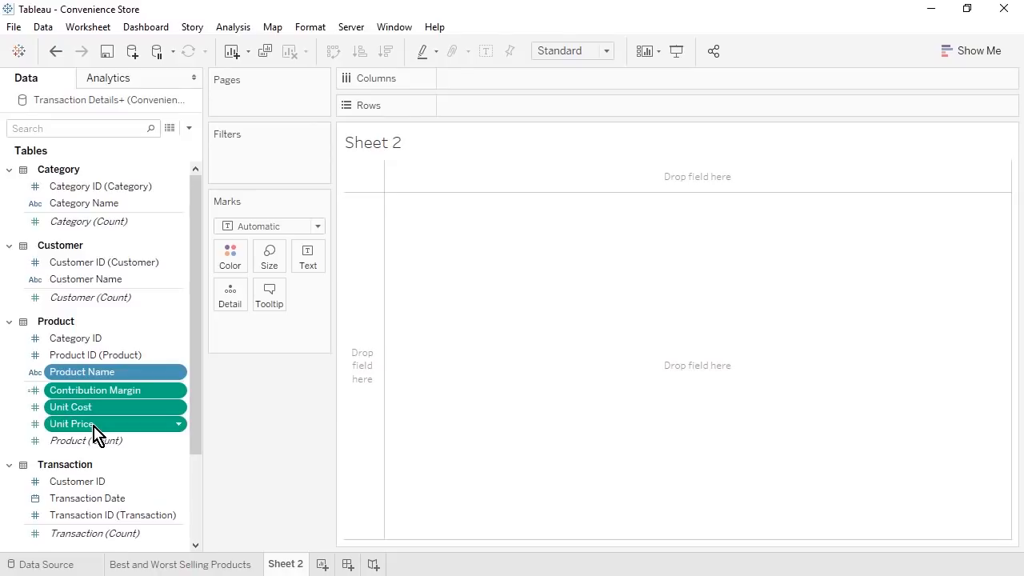
{"action": "left_click", "coordinate": [961, 60]}
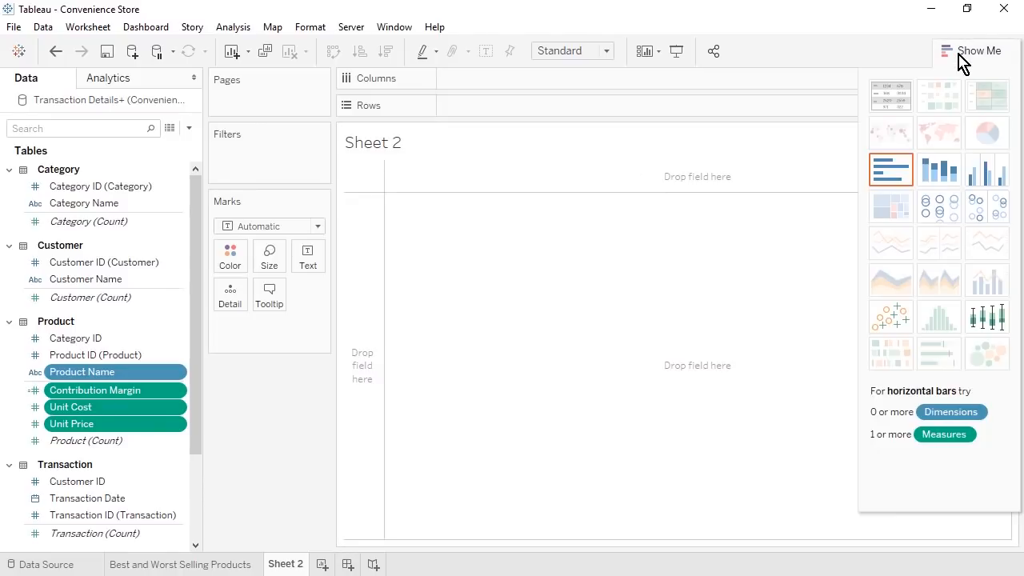
{"action": "left_click", "coordinate": [898, 104]}
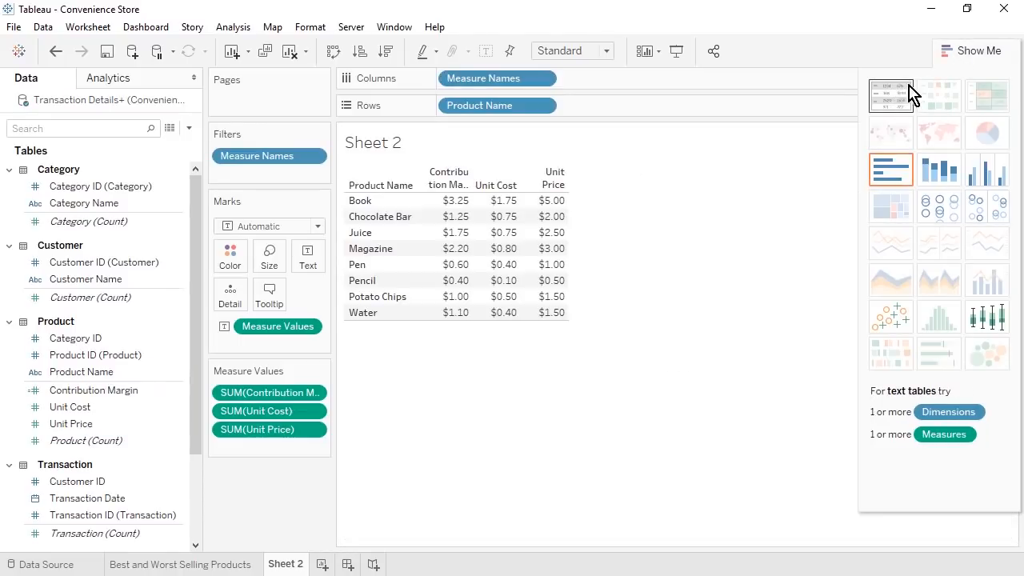
{"action": "left_click", "coordinate": [964, 60]}
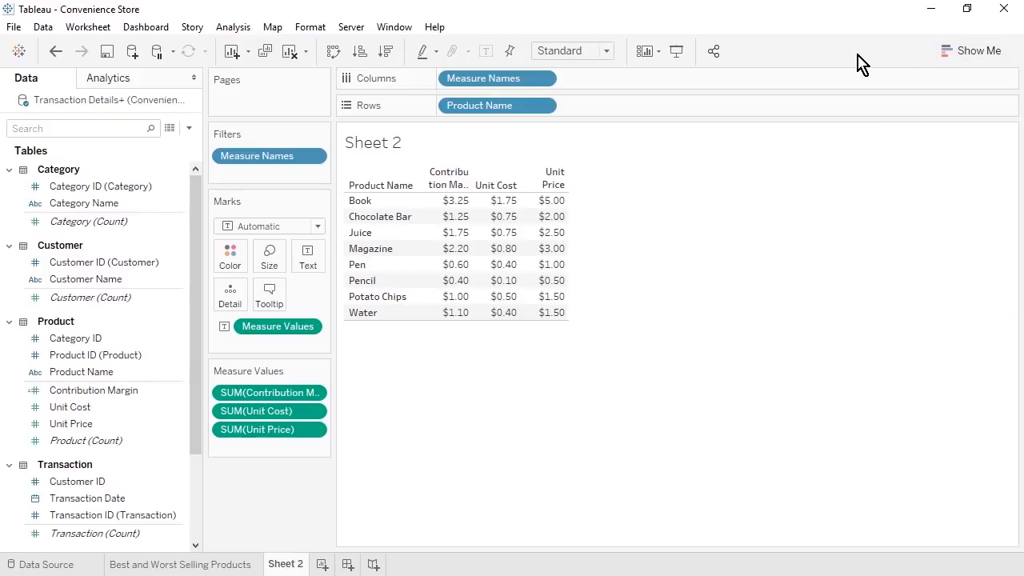
{"action": "left_click", "coordinate": [610, 54]}
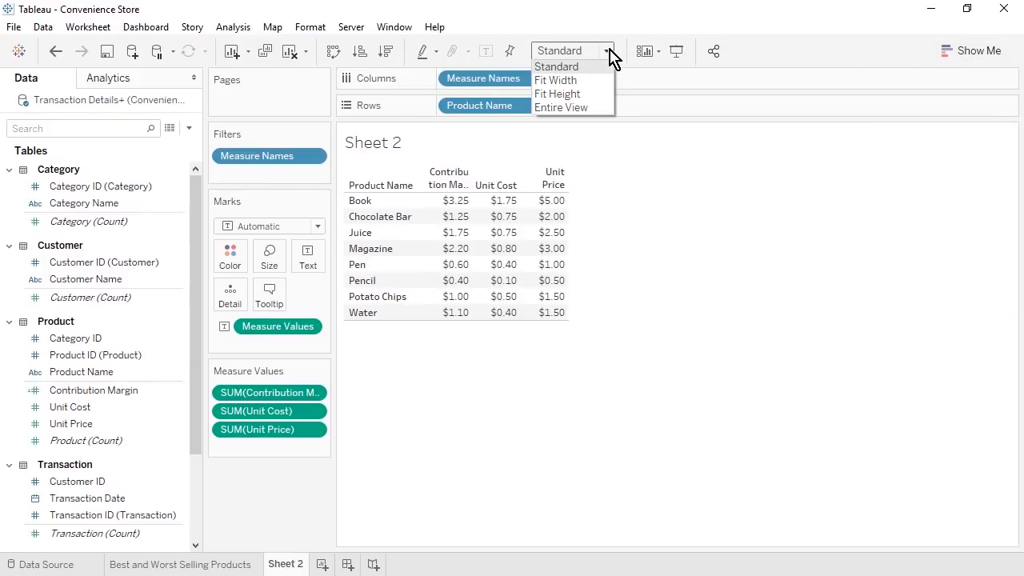
{"action": "left_click", "coordinate": [603, 111]}
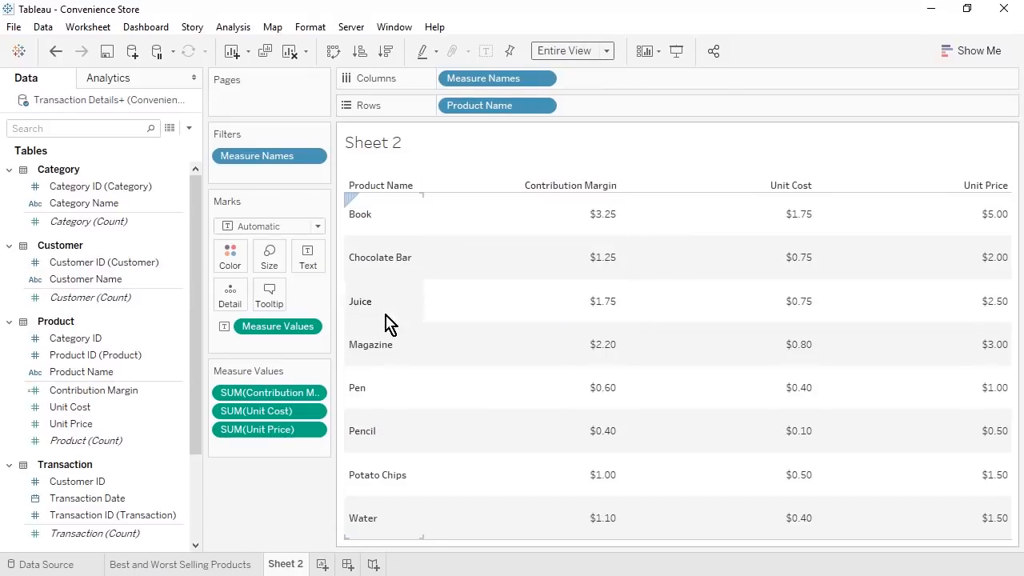
{"action": "mouse_move", "coordinate": [246, 430]}
{"action": "left_mouse_down"}
{"action": "mouse_move", "coordinate": [247, 381]}
{"action": "mouse_move", "coordinate": [247, 443]}
{"action": "left_mouse_up"}
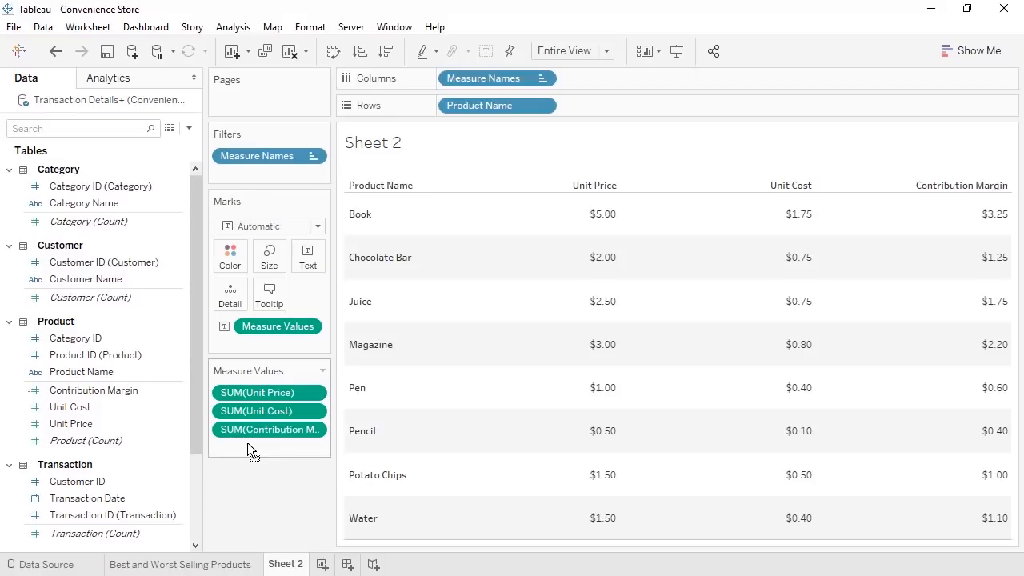
- Rename Sheet 2 to 'Contribution Margin per Product' and add a new blank worksheet
{"action": "right_click", "coordinate": [286, 564]}
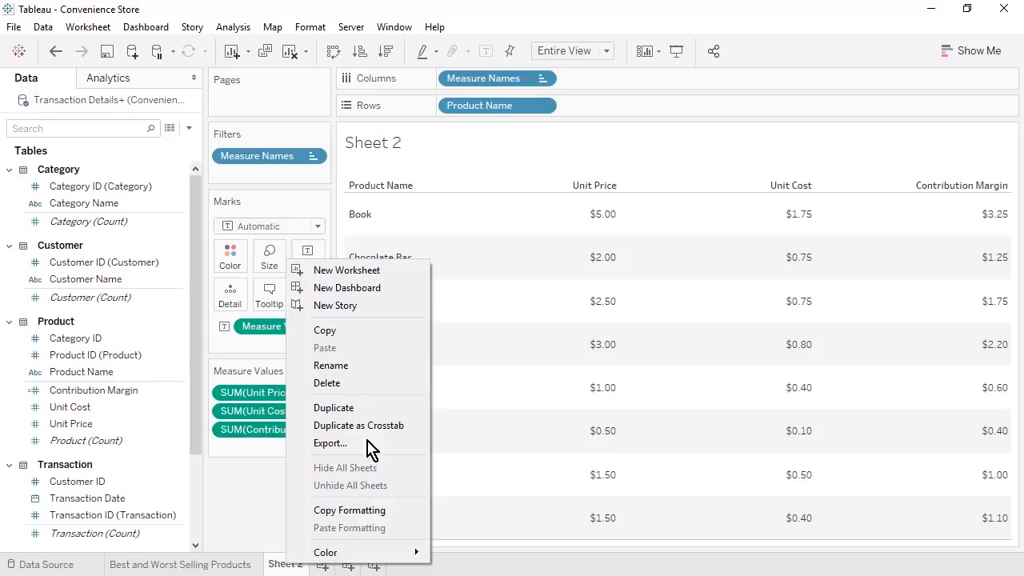
{"action": "left_click", "coordinate": [375, 365]}
{"action": "type", "text": "Contribution Margi"}
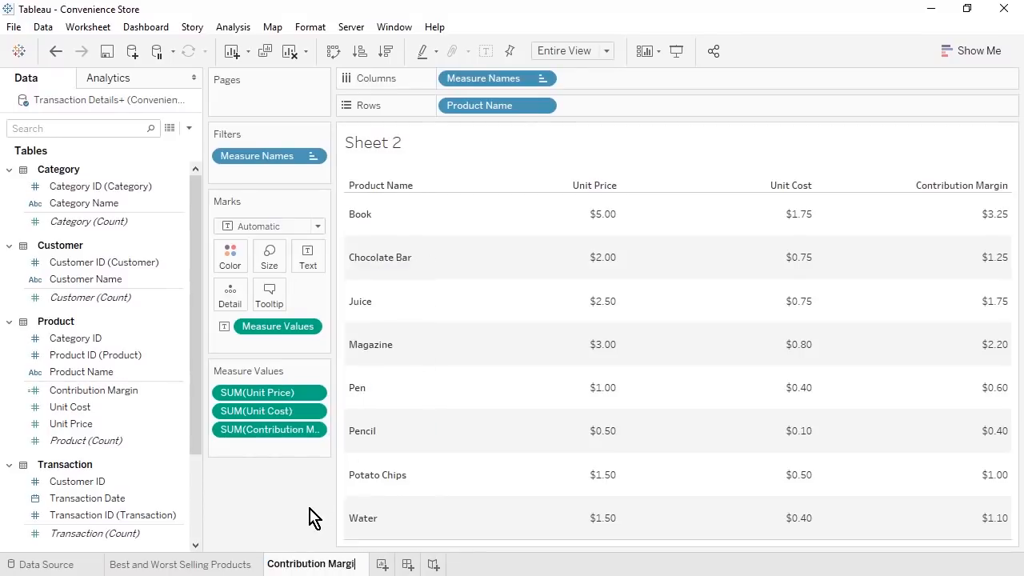
{"action": "type", "text": "n per Product"}
{"action": "key", "text": "Return"}
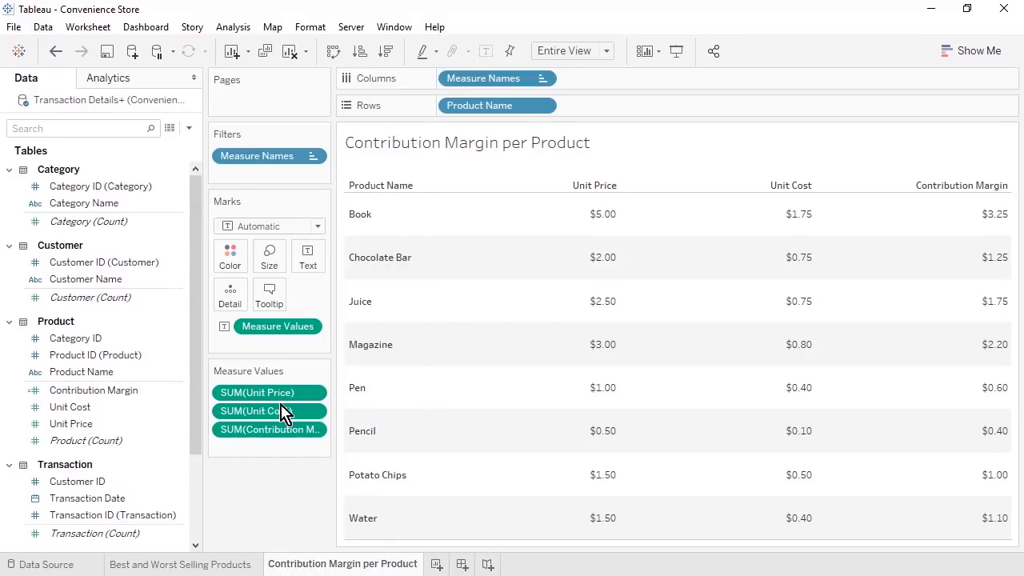
{"action": "left_click", "coordinate": [437, 564]}
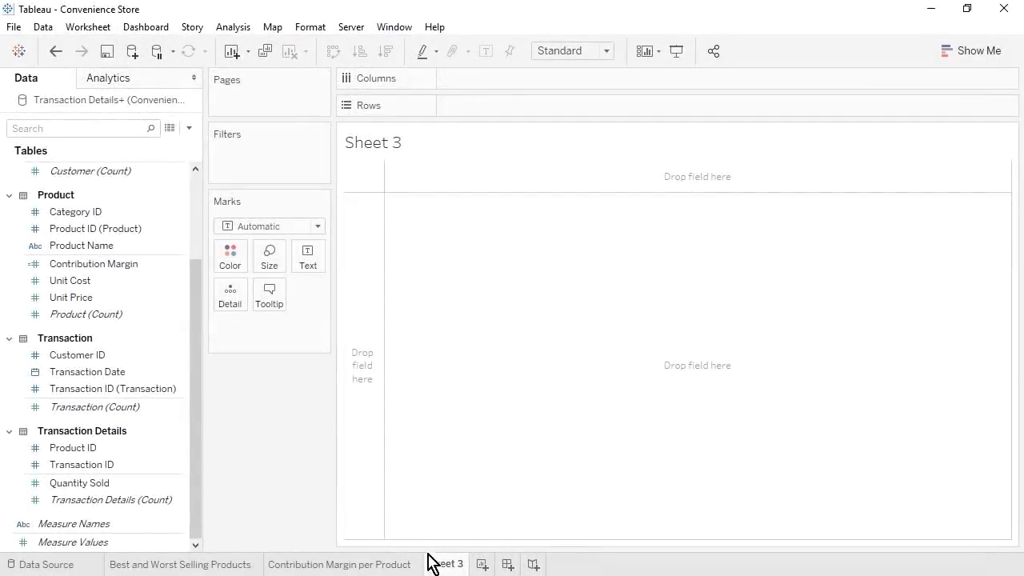
- Create a calculated field 'Sales Revenue' with formula [Quantity Sold]*[Unit Price]
{"action": "left_click", "coordinate": [189, 129]}
{"action": "left_click", "coordinate": [186, 145]}
{"action": "type", "text": "Sales Revenue"}
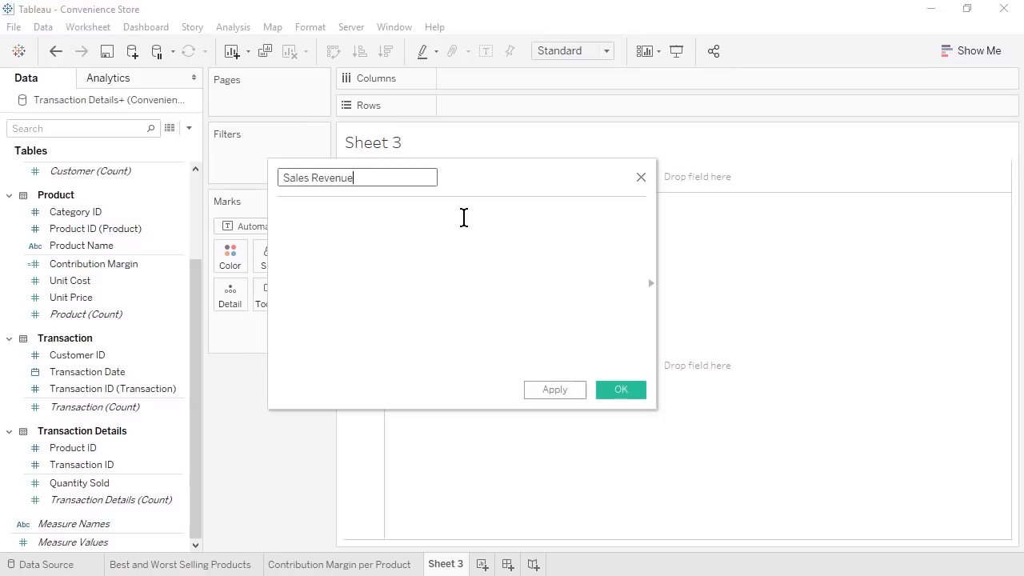
{"action": "left_click", "coordinate": [463, 218]}
{"action": "left_click_drag", "start_coordinate": [126, 485], "coordinate": [378, 264]}
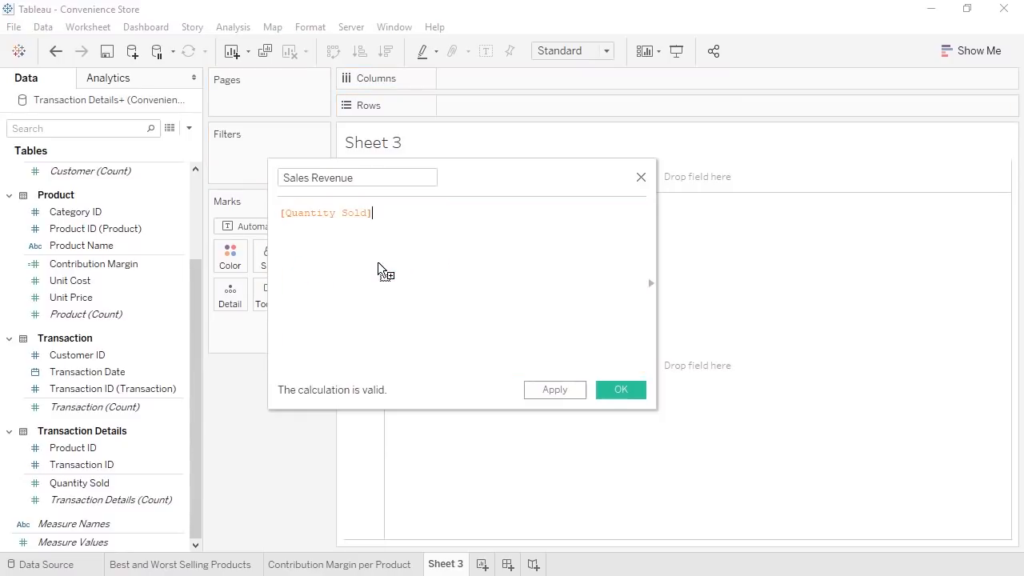
{"action": "type", "text": "*"}
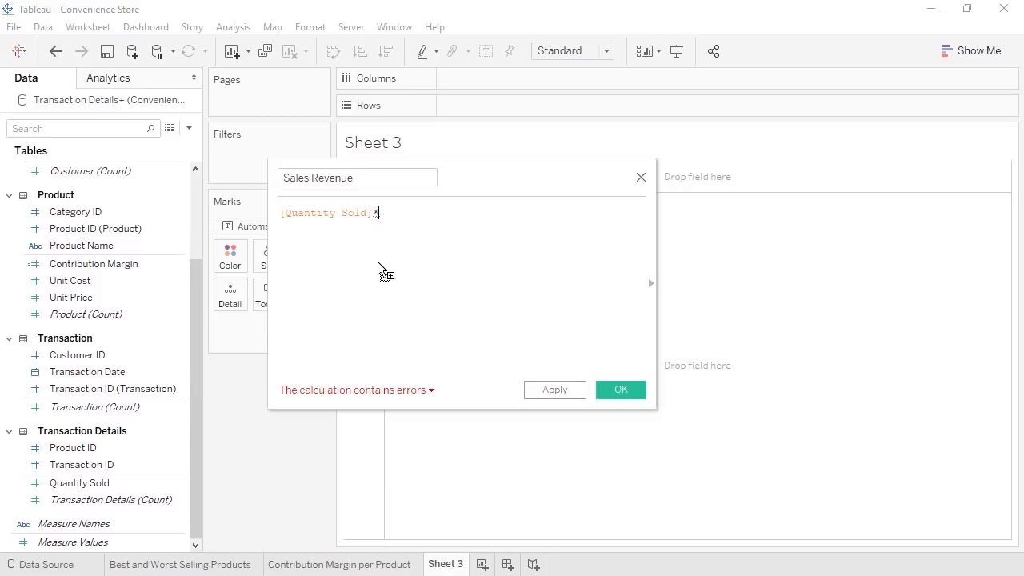
{"action": "left_click_drag", "start_coordinate": [119, 299], "coordinate": [461, 217]}
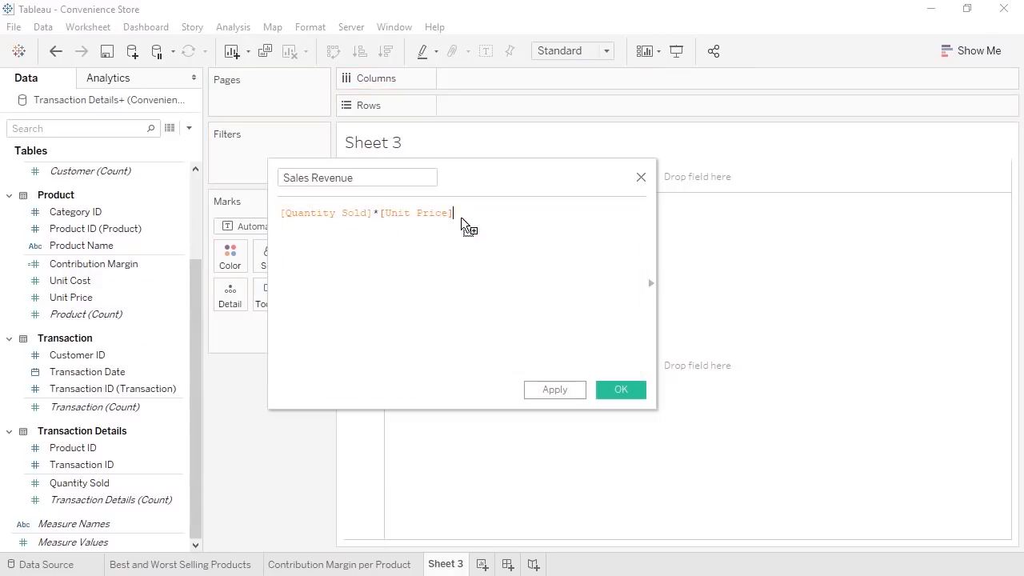
{"action": "left_click", "coordinate": [629, 394]}
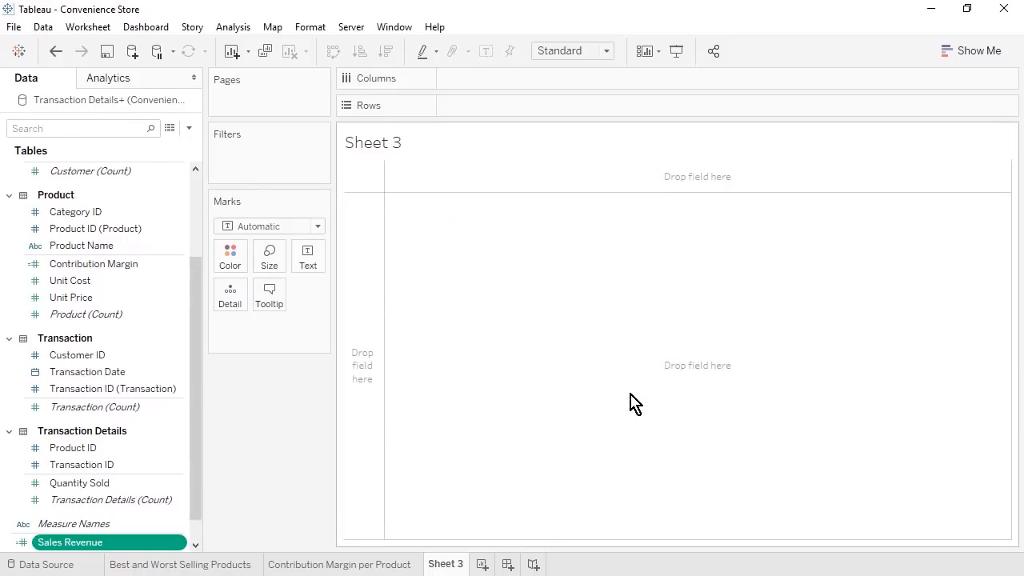
- Set Sales Revenue's default number format to Currency (Standard)
{"action": "left_click", "coordinate": [197, 544]}
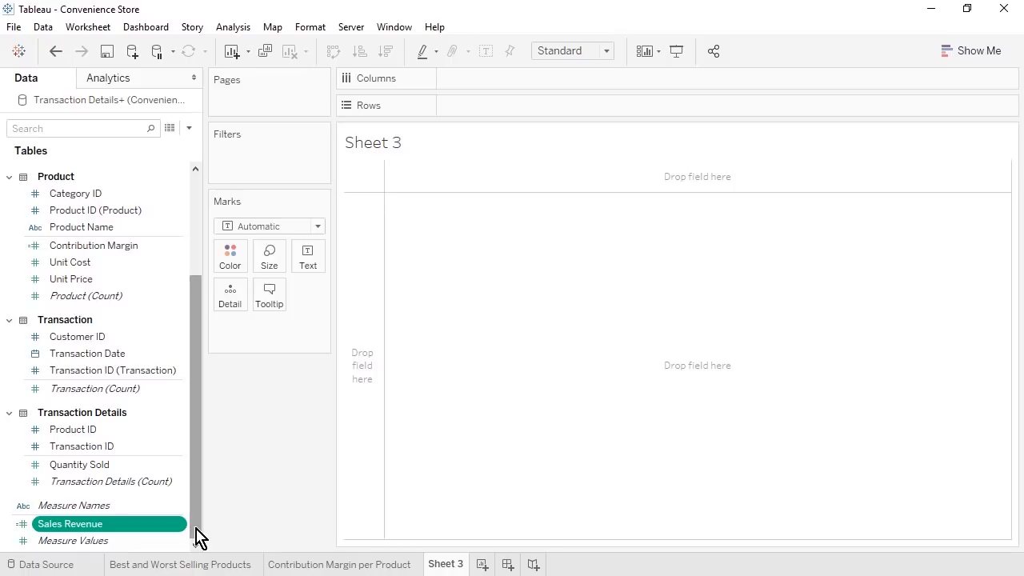
{"action": "right_click", "coordinate": [189, 532]}
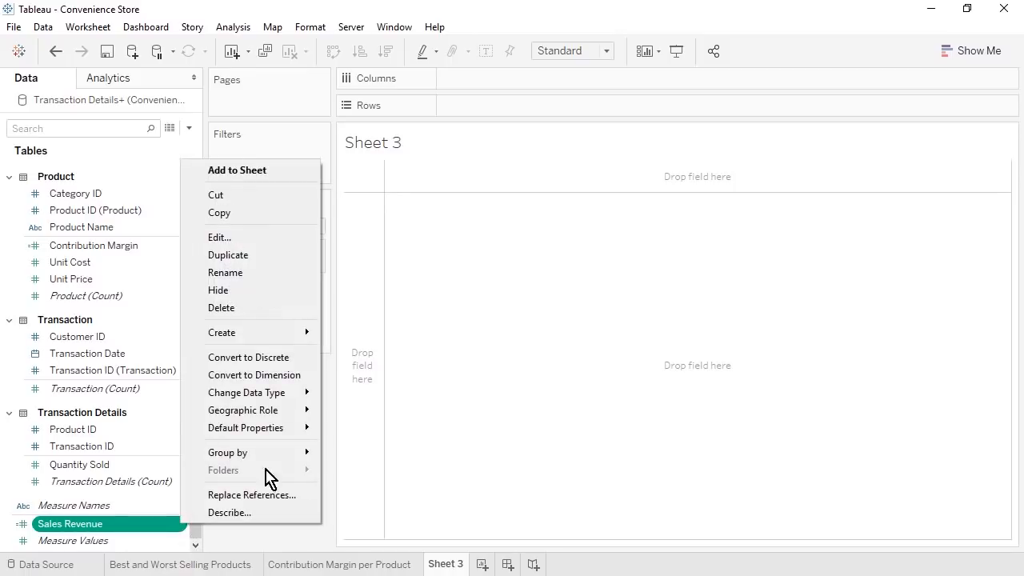
{"action": "mouse_move", "coordinate": [264, 427]}
{"action": "left_click", "coordinate": [384, 464]}
{"action": "left_click", "coordinate": [446, 229]}
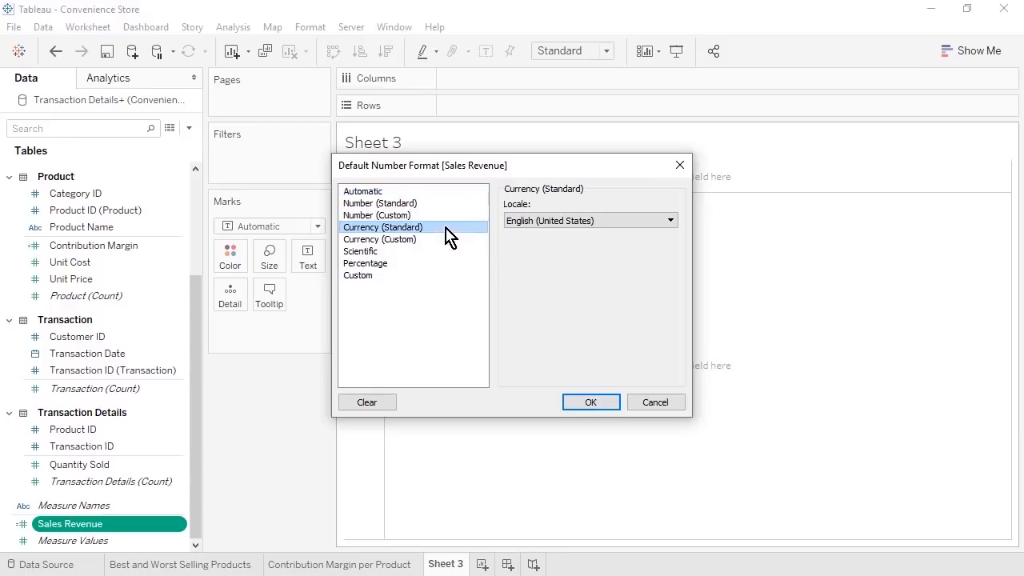
{"action": "left_click", "coordinate": [606, 405]}
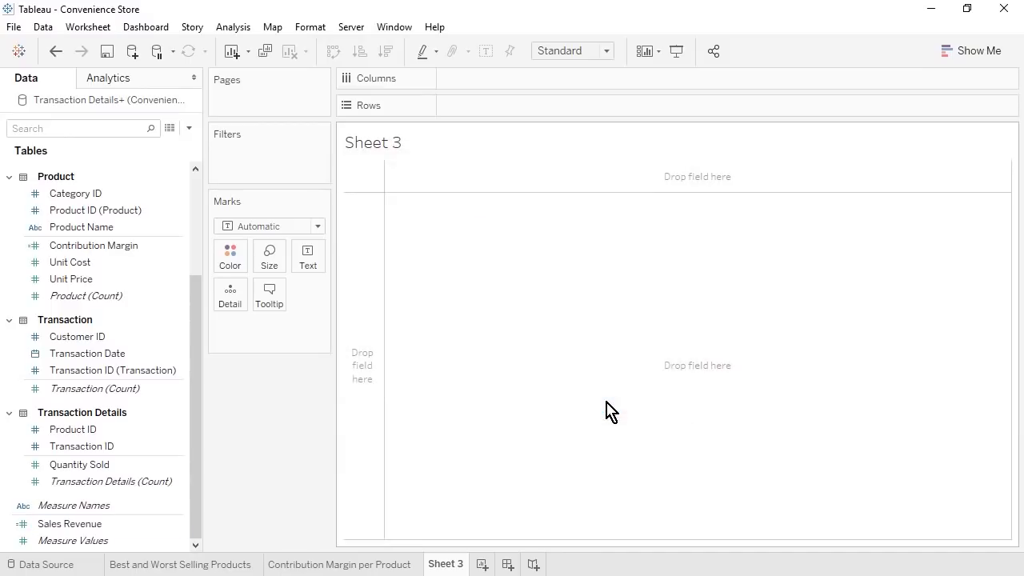
{"action": "left_click", "coordinate": [189, 128]}
- Create a calculated field 'Profit' with formula [Quantity Sold]*[Contribution Margin]
{"action": "left_click", "coordinate": [176, 146]}
{"action": "type", "text": "Profit"}
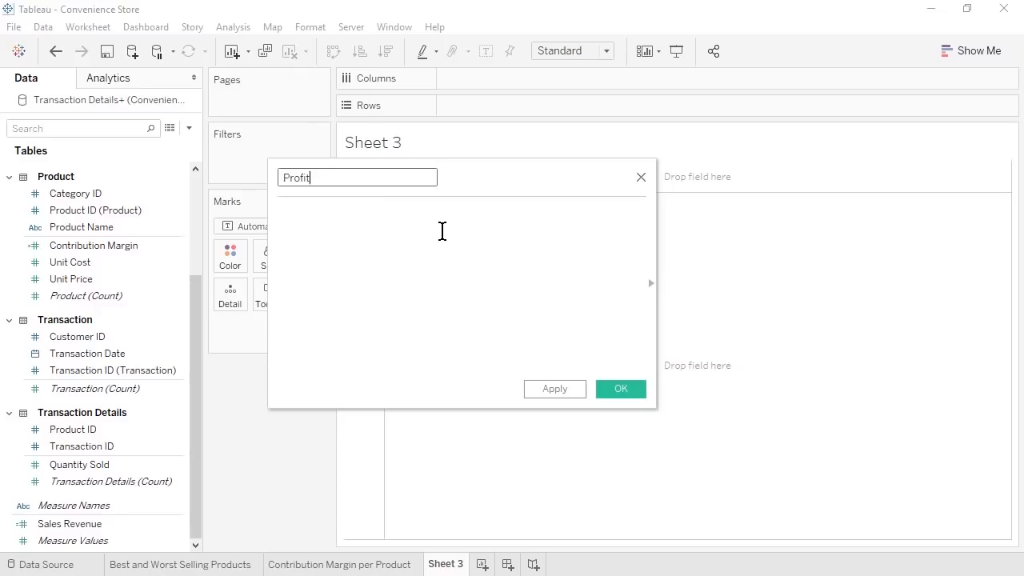
{"action": "left_click", "coordinate": [443, 231]}
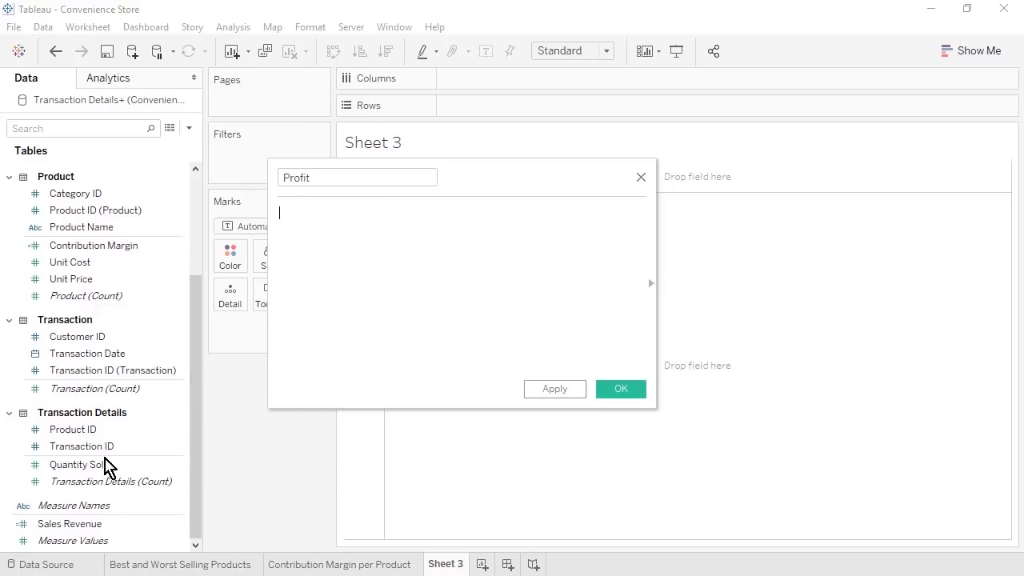
{"action": "left_click_drag", "start_coordinate": [103, 464], "coordinate": [382, 284]}
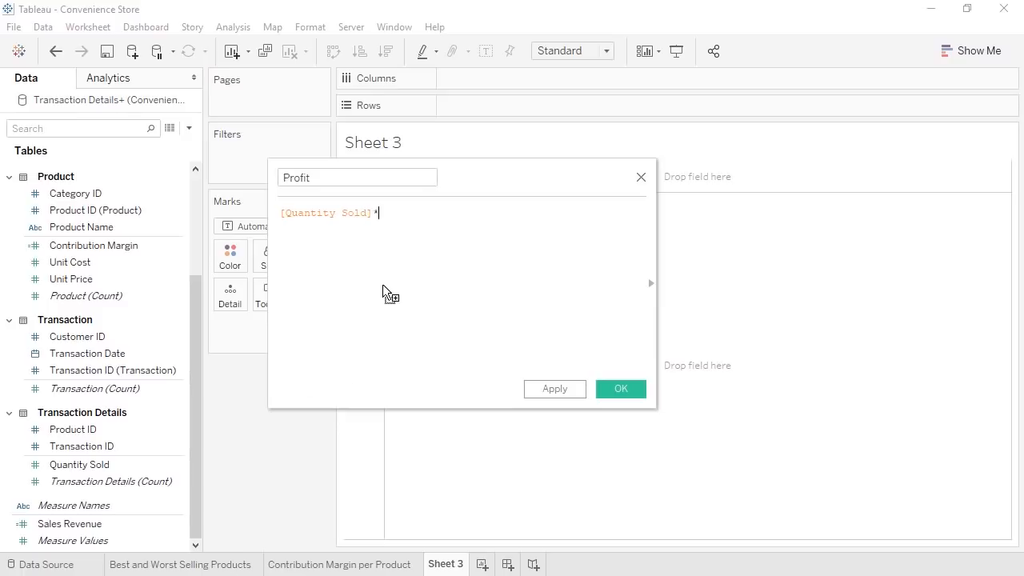
{"action": "type", "text": "*"}
{"action": "left_click", "coordinate": [87, 247]}
{"action": "left_click_drag", "start_coordinate": [87, 250], "coordinate": [460, 226]}
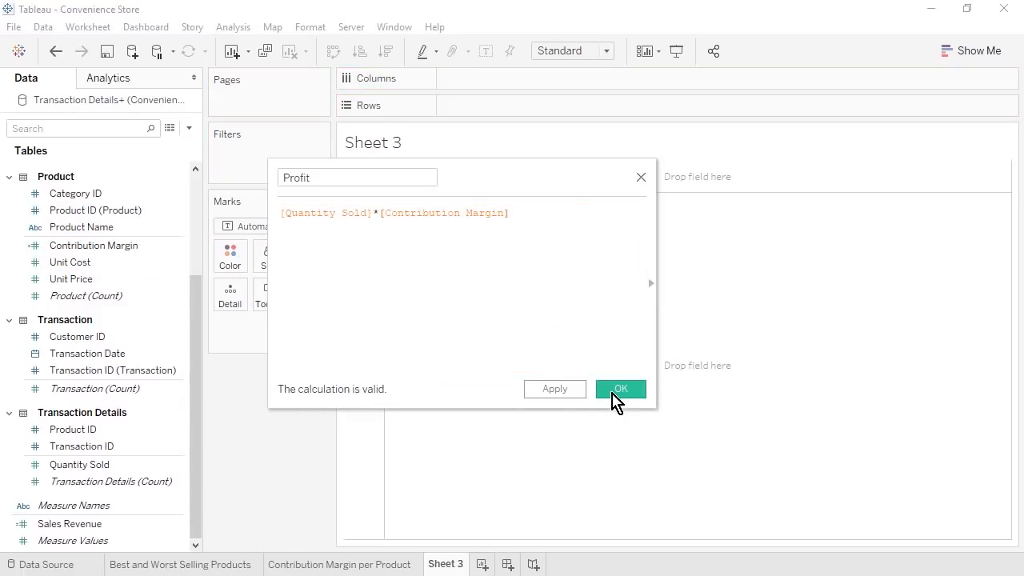
{"action": "left_click", "coordinate": [614, 391]}
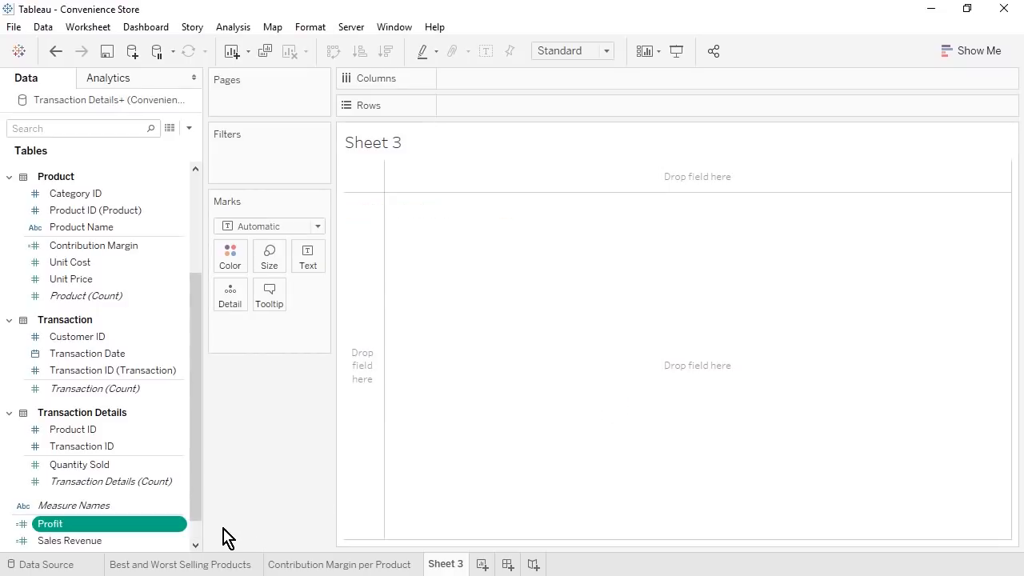
- Set Profit's default number format to Currency (Standard)
{"action": "scroll", "coordinate": [199, 541], "scroll_direction": "down", "scroll_amount": 1}
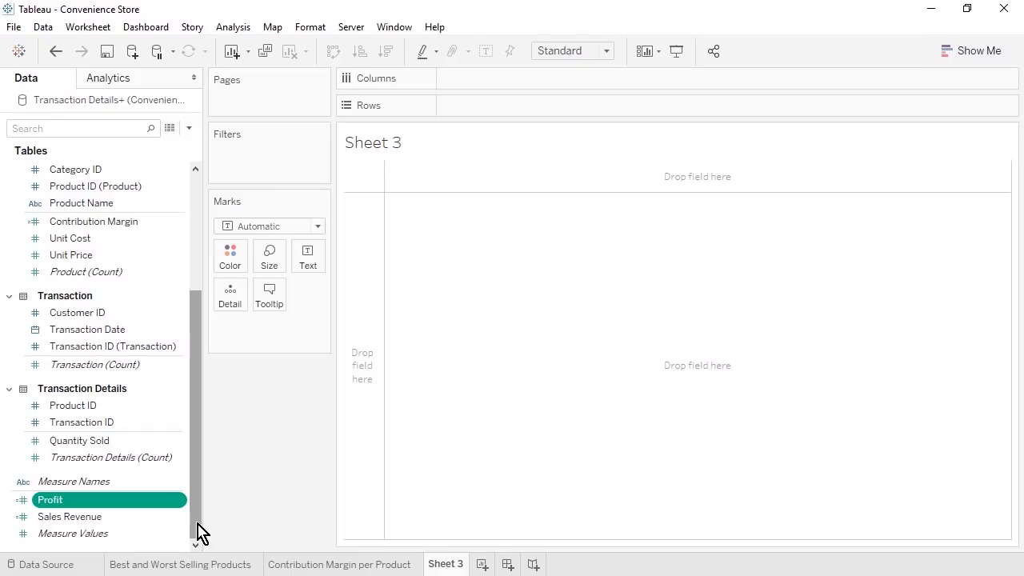
{"action": "right_click", "coordinate": [181, 502]}
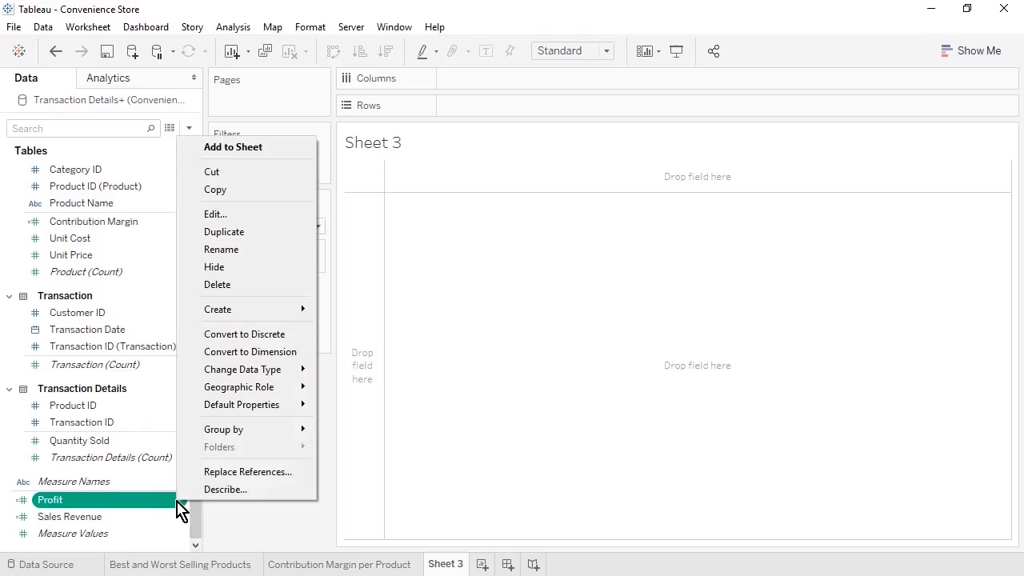
{"action": "mouse_move", "coordinate": [272, 405]}
{"action": "left_click", "coordinate": [376, 441]}
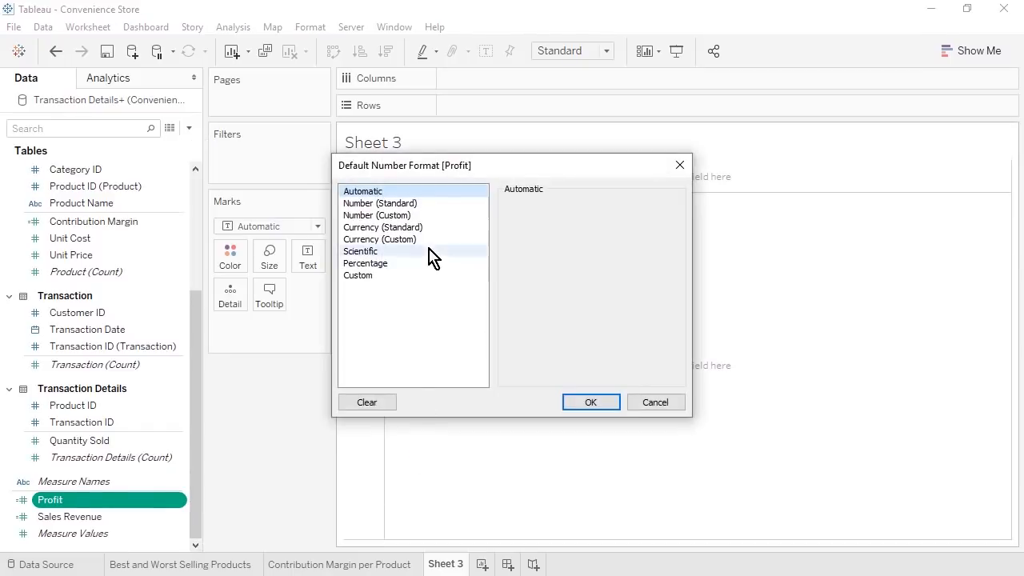
{"action": "left_click", "coordinate": [417, 228]}
{"action": "left_click", "coordinate": [589, 404]}
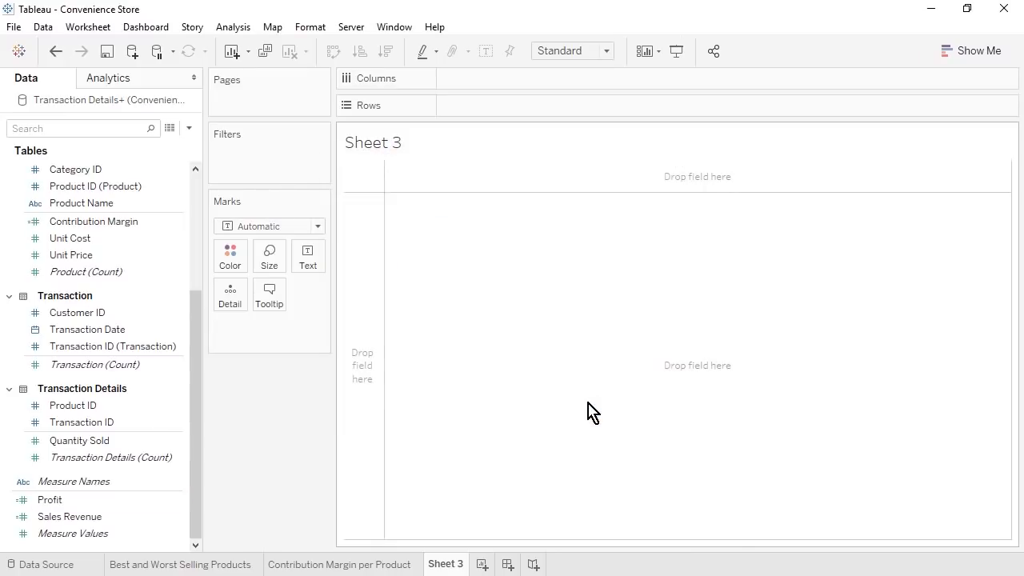
{"action": "left_click", "coordinate": [188, 128]}
- Create a calculated field 'Profit Margin' as SUM([Profit])/SUM([Sales Revenue])
{"action": "left_click", "coordinate": [180, 143]}
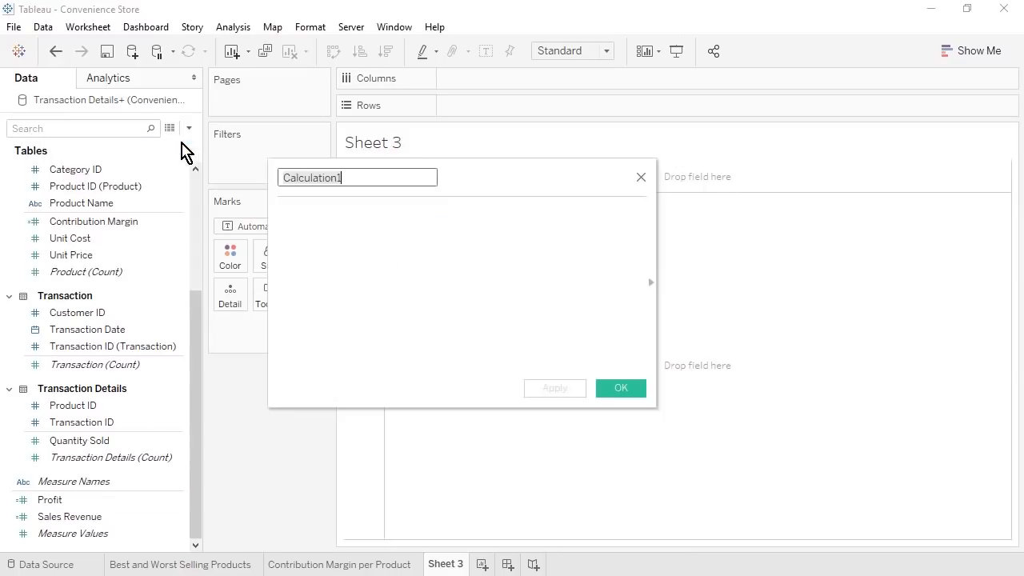
{"action": "type", "text": "Profit Margin"}
{"action": "left_click", "coordinate": [450, 220]}
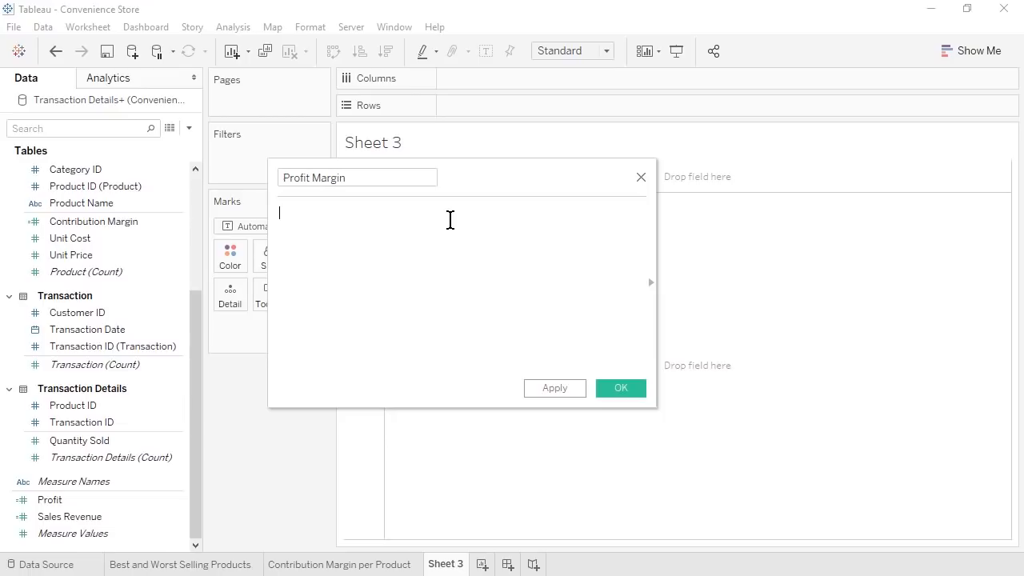
{"action": "type", "text": "sum"}
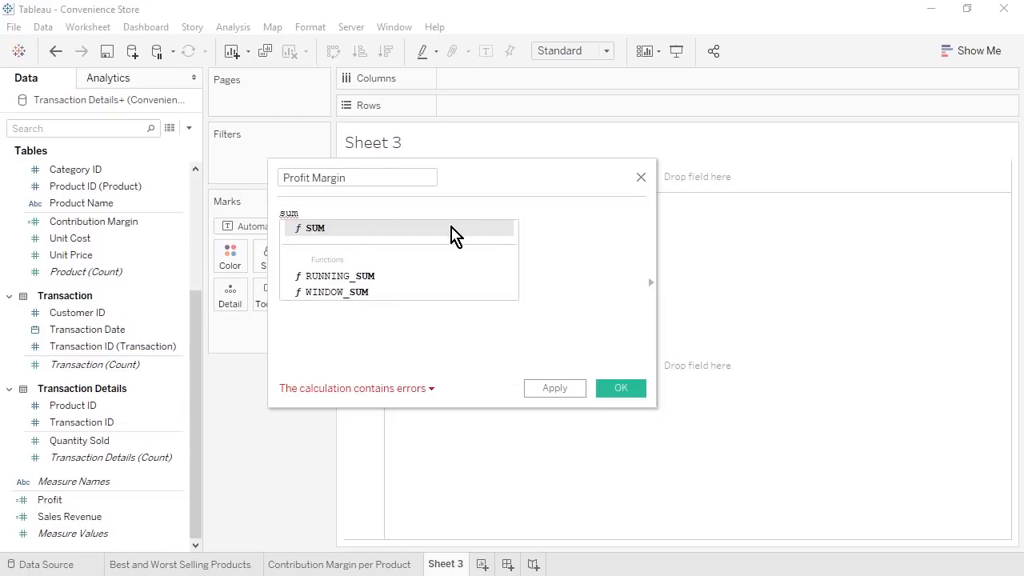
{"action": "left_click", "coordinate": [451, 232]}
{"action": "left_click_drag", "start_coordinate": [93, 221], "coordinate": [304, 219]}
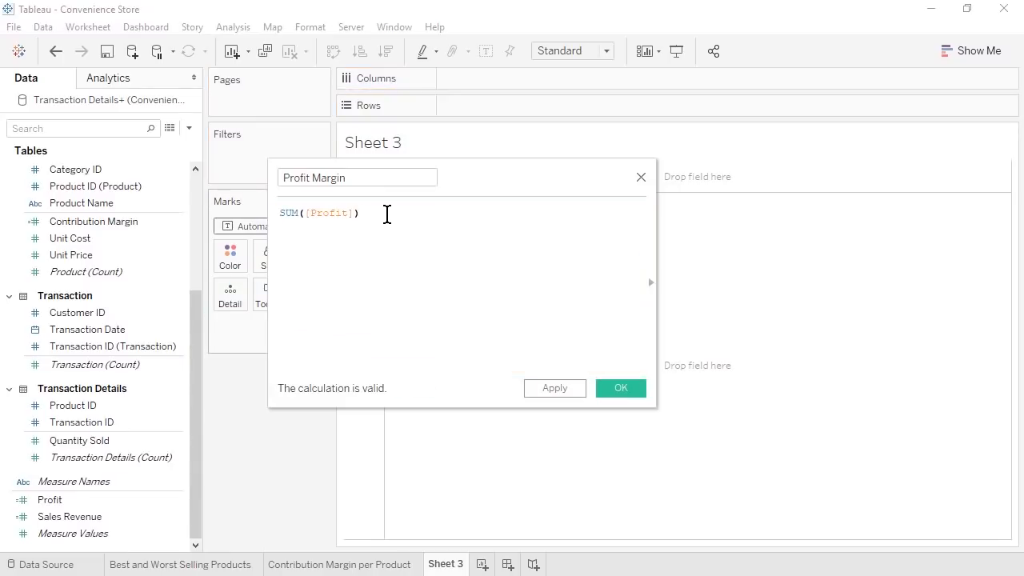
{"action": "type", "text": "/sum"}
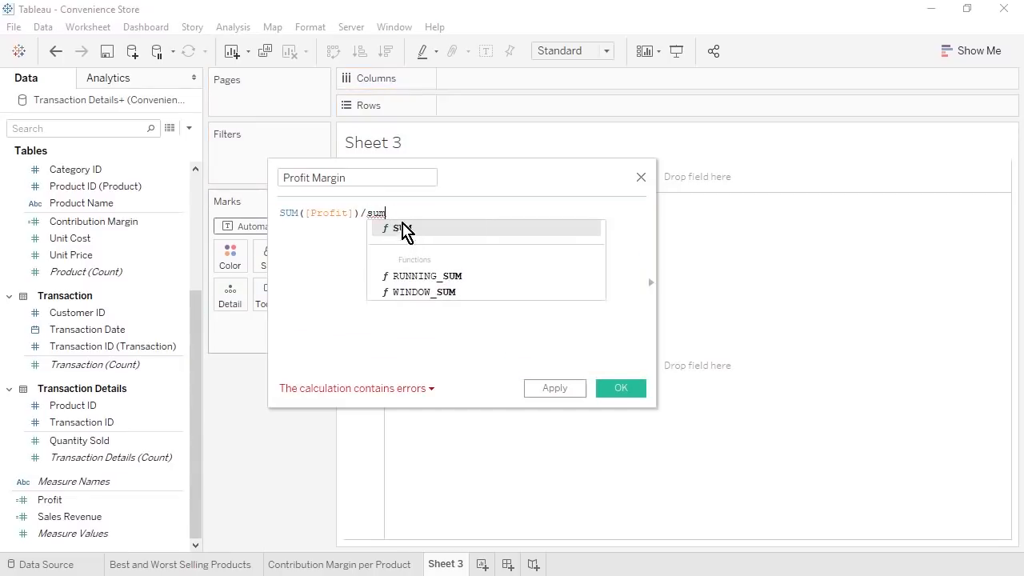
{"action": "left_click", "coordinate": [405, 231]}
{"action": "left_click", "coordinate": [112, 518]}
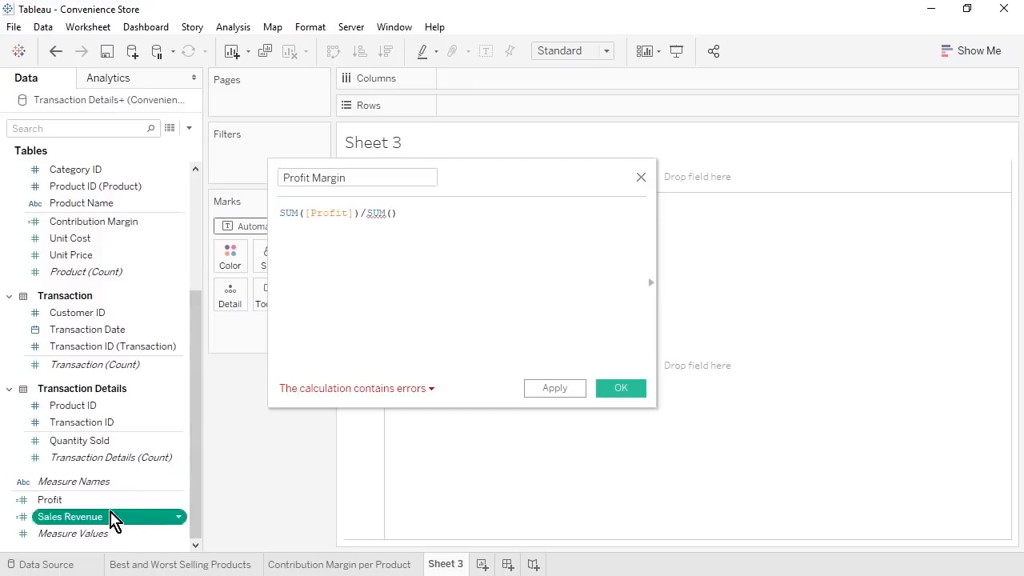
{"action": "left_click_drag", "start_coordinate": [112, 519], "coordinate": [393, 216]}
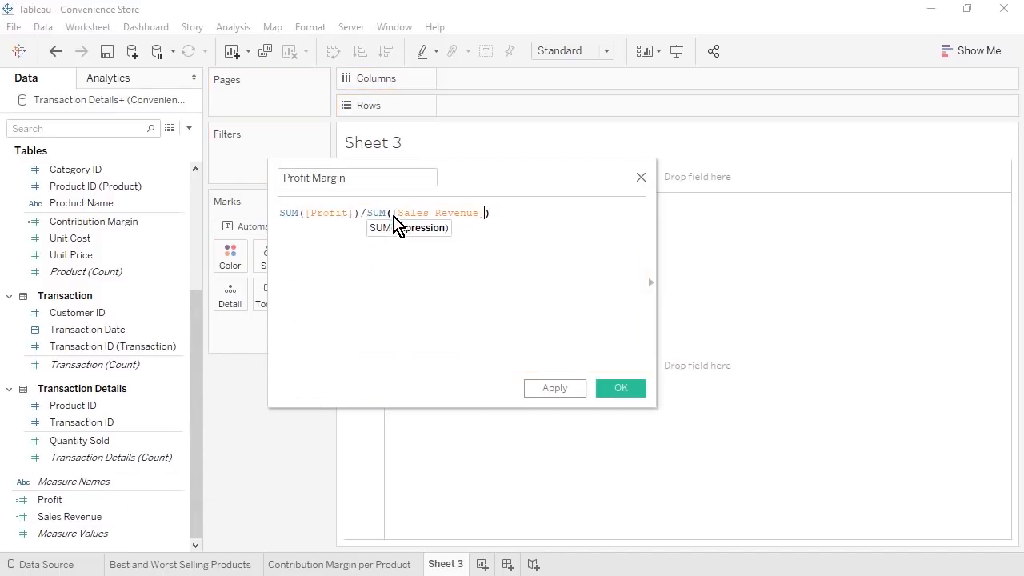
{"action": "left_click", "coordinate": [506, 214]}
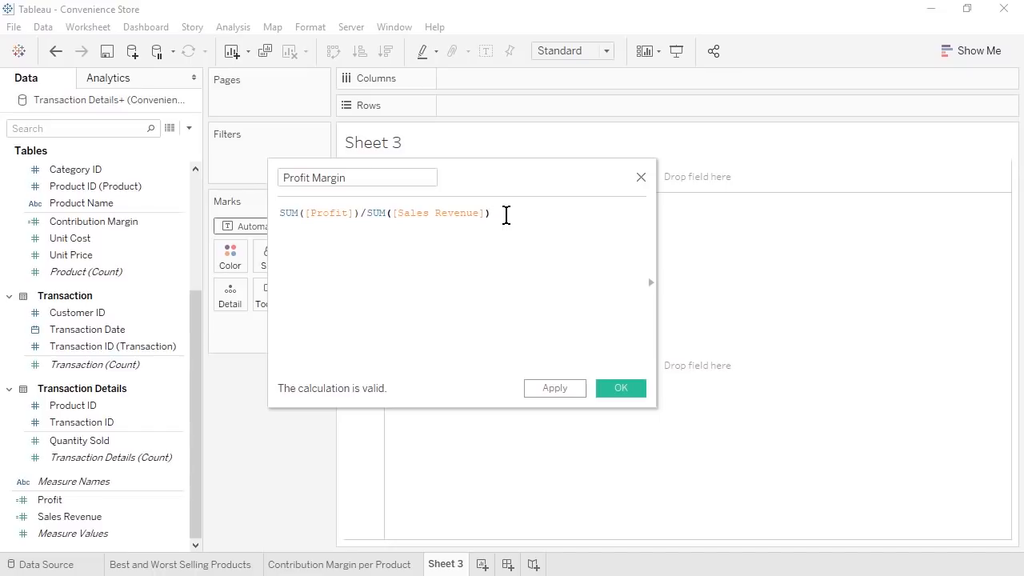
{"action": "left_click", "coordinate": [629, 391]}
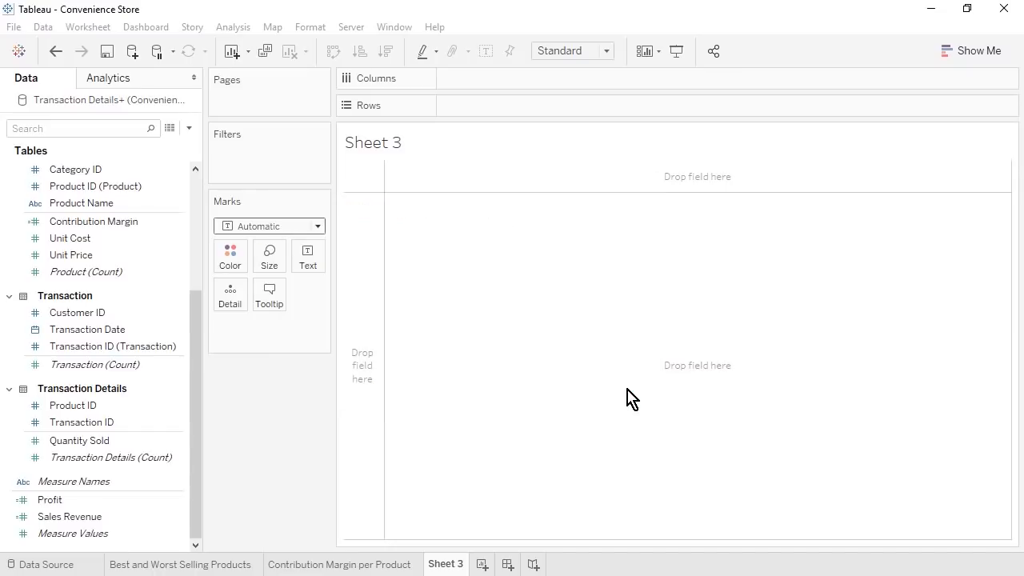
- Set Profit Margin's default number format to Percentage with one decimal place
{"action": "left_click", "coordinate": [196, 543]}
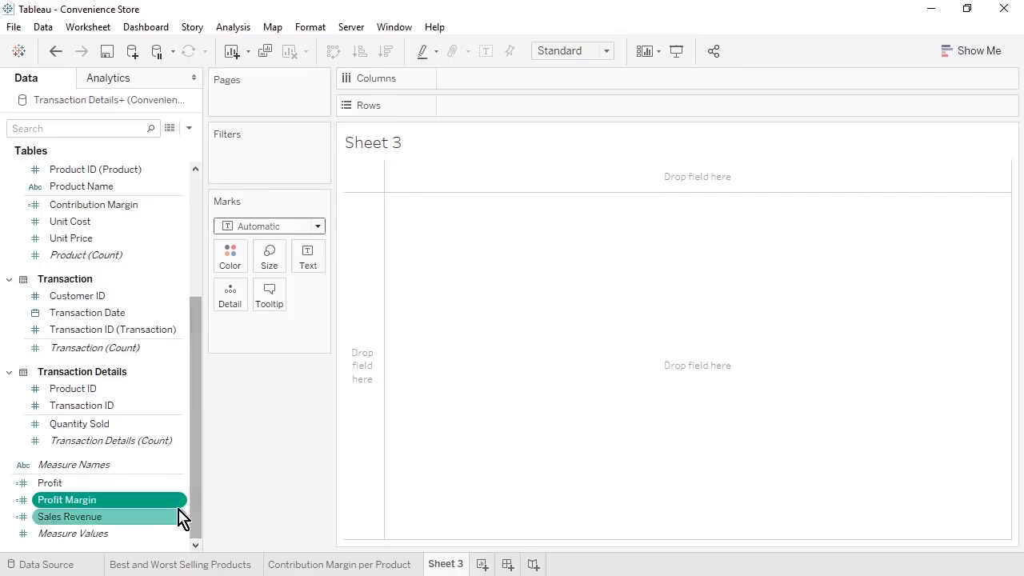
{"action": "right_click", "coordinate": [182, 502]}
{"action": "mouse_move", "coordinate": [272, 404]}
{"action": "left_click", "coordinate": [393, 440]}
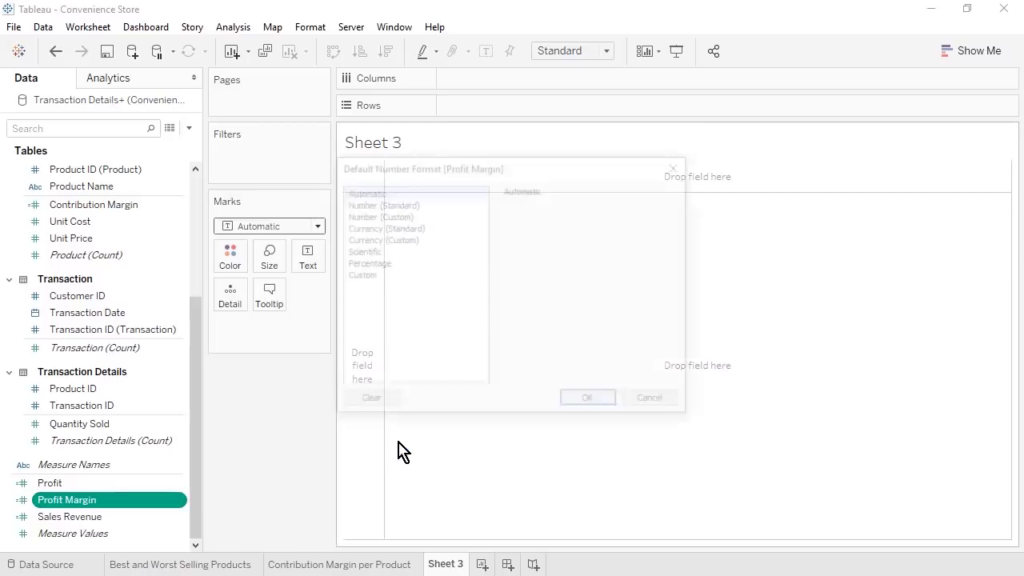
{"action": "left_click", "coordinate": [412, 265]}
{"action": "left_click", "coordinate": [548, 225]}
{"action": "left_click", "coordinate": [548, 225]}
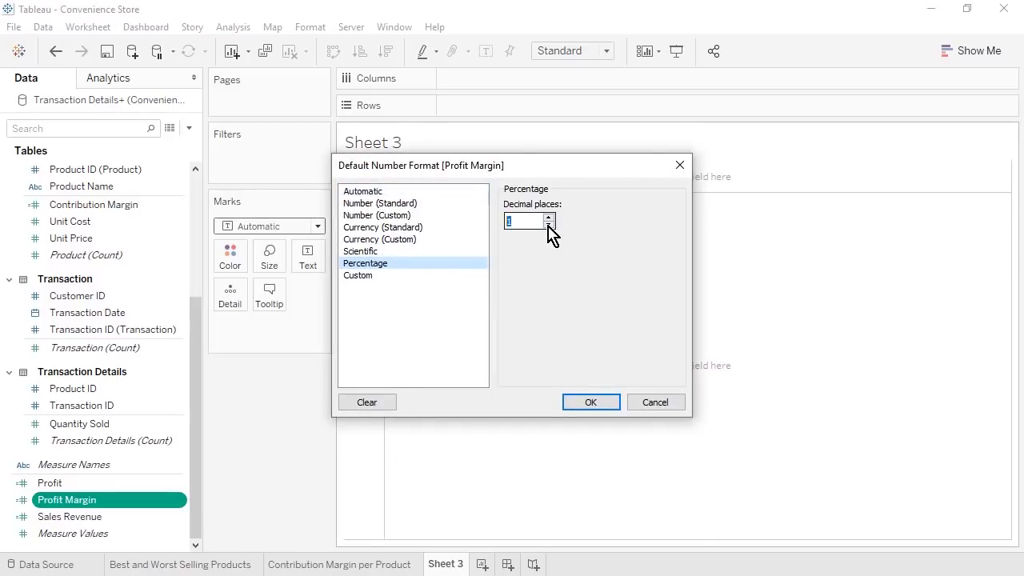
{"action": "left_click", "coordinate": [608, 407]}
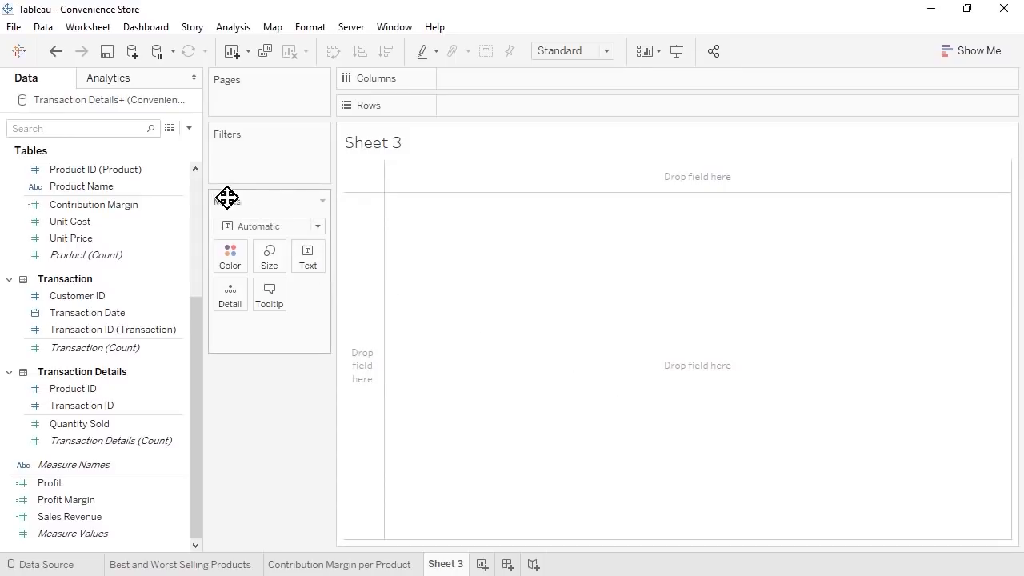
- Build a text table of Profit, Profit Margin and Sales Revenue by Category Name and Product Name
{"action": "scroll", "coordinate": [198, 192], "scroll_direction": "up", "scroll_amount": 4}
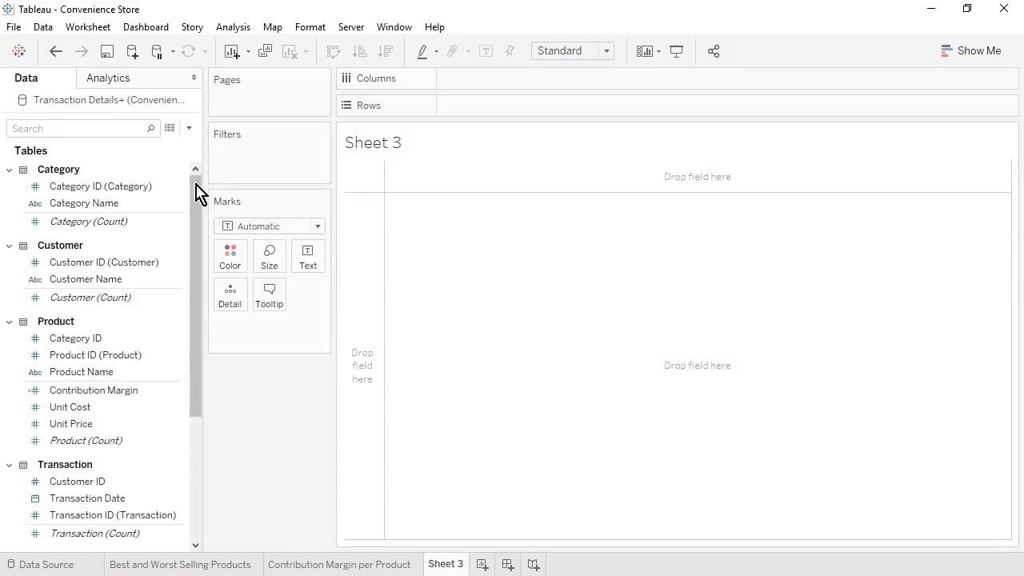
{"action": "left_click", "coordinate": [114, 206]}
{"action": "left_click", "coordinate": [126, 373], "text": "ctrl"}
{"action": "scroll", "coordinate": [197, 482], "scroll_direction": "down", "scroll_amount": 5}
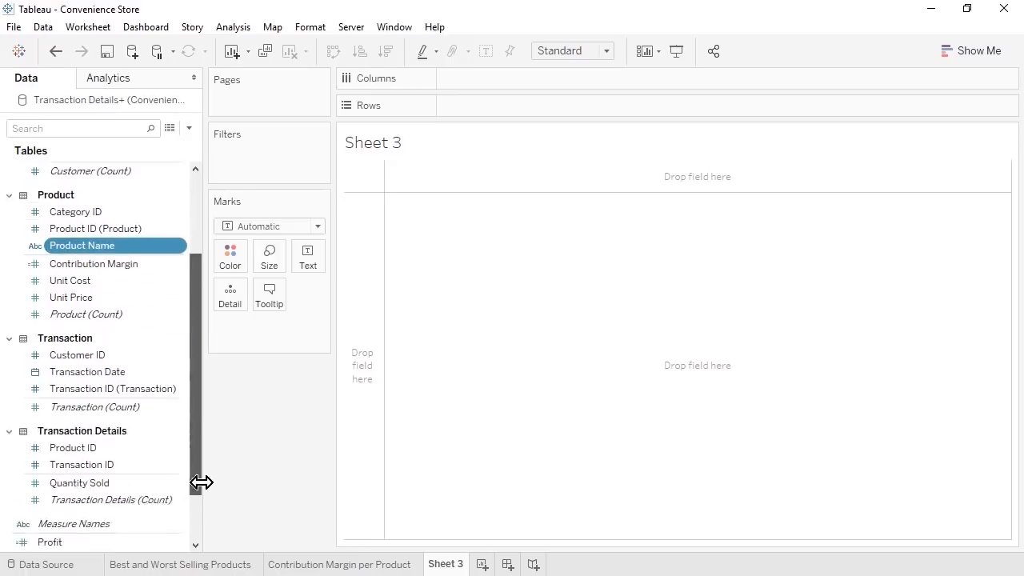
{"action": "left_click", "coordinate": [120, 483], "text": "ctrl"}
{"action": "left_click", "coordinate": [120, 500], "text": "ctrl"}
{"action": "left_click", "coordinate": [124, 517], "text": "ctrl"}
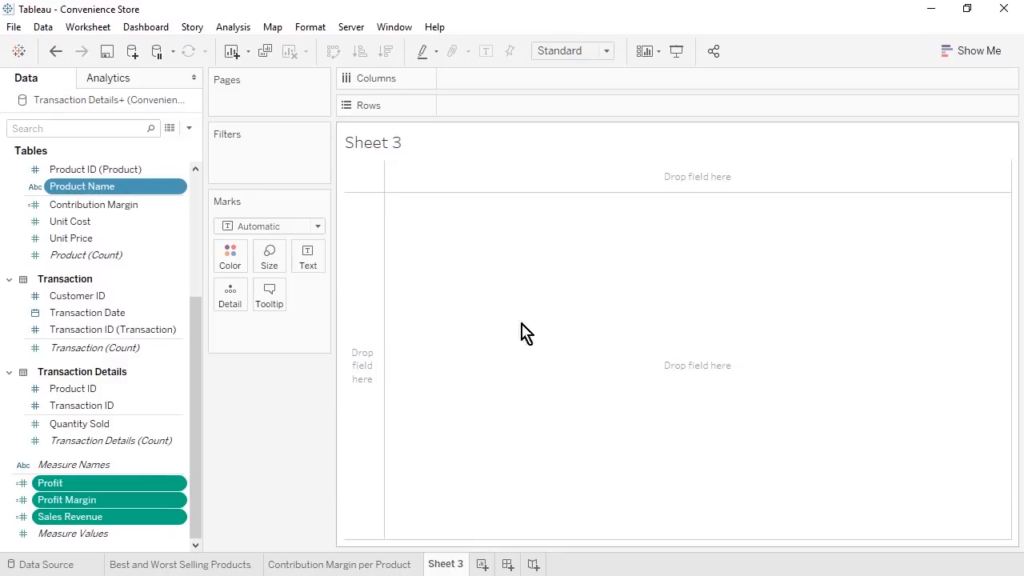
{"action": "left_click", "coordinate": [964, 54]}
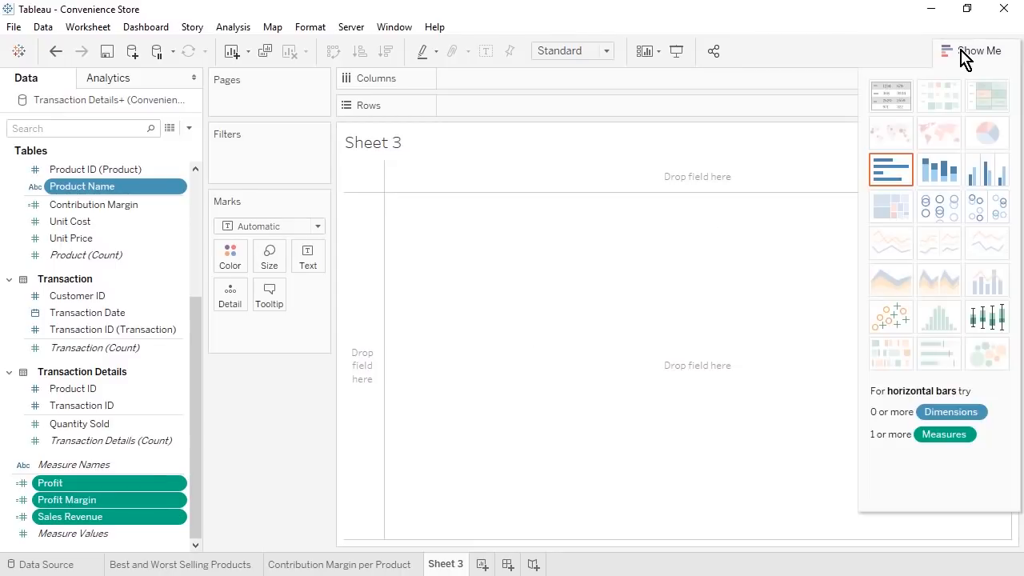
{"action": "left_click", "coordinate": [896, 102]}
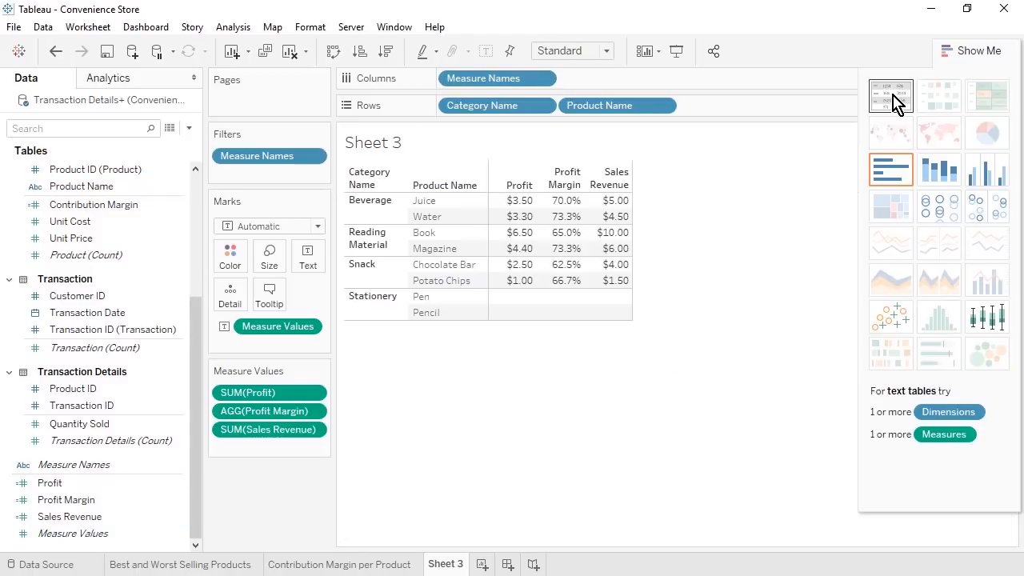
{"action": "left_click", "coordinate": [966, 51]}
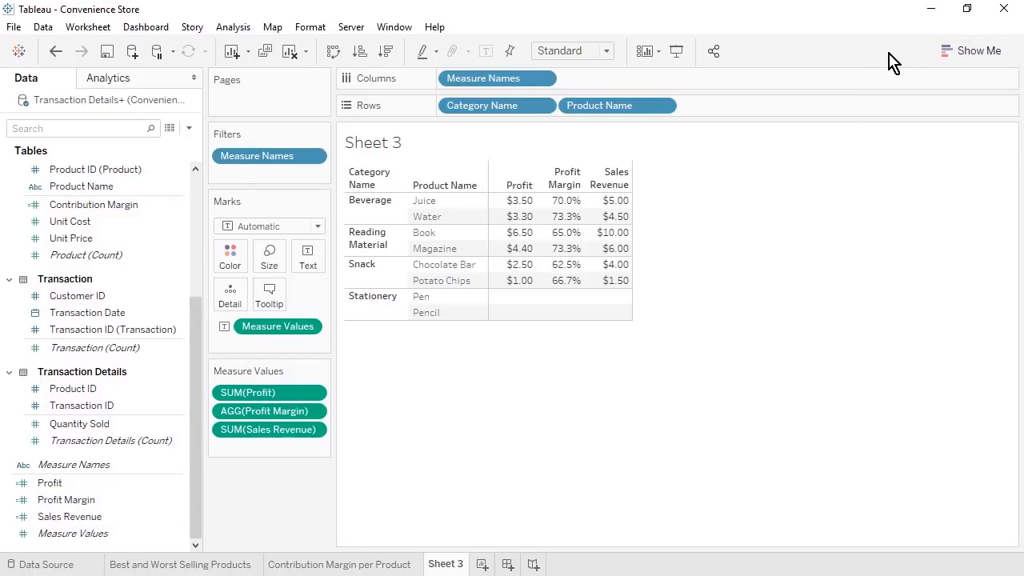
- Fit the table to Entire View and move Profit Margin after Sales Revenue
{"action": "left_click", "coordinate": [608, 51]}
{"action": "left_click", "coordinate": [561, 107]}
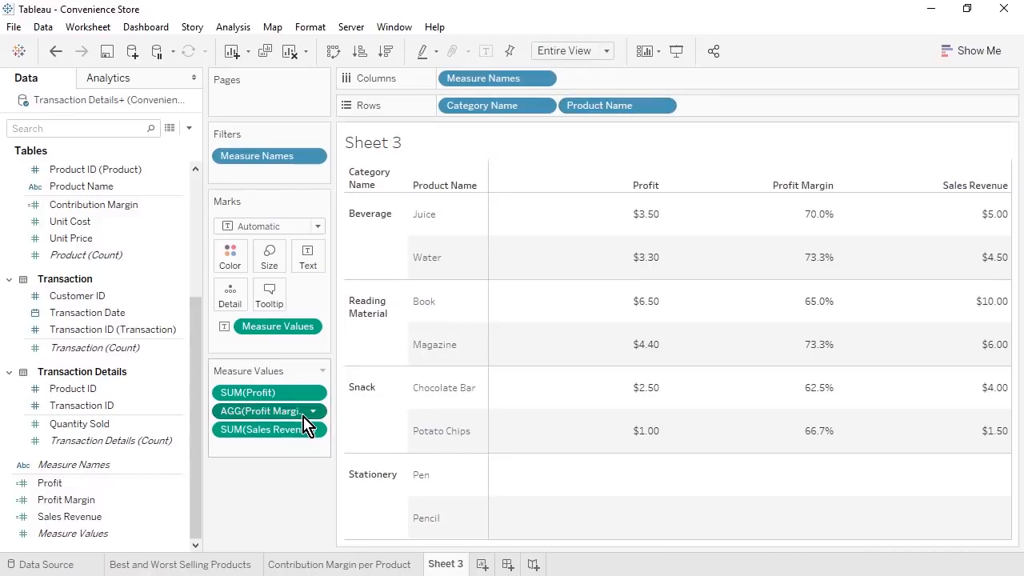
{"action": "left_click_drag", "start_coordinate": [304, 417], "coordinate": [306, 449]}
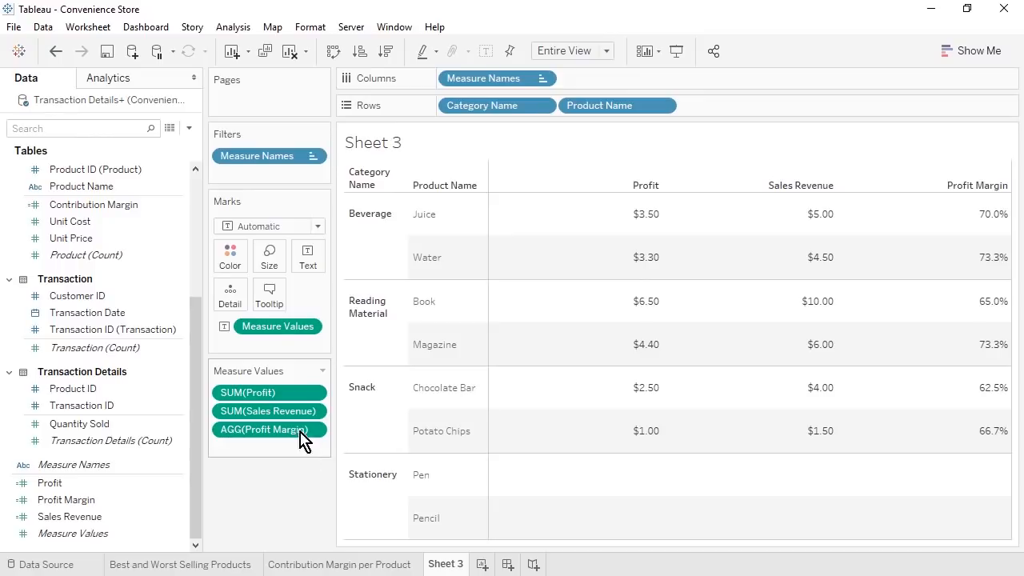
- Add subtotals for each category and a column grand total to the table
{"action": "left_click", "coordinate": [233, 27]}
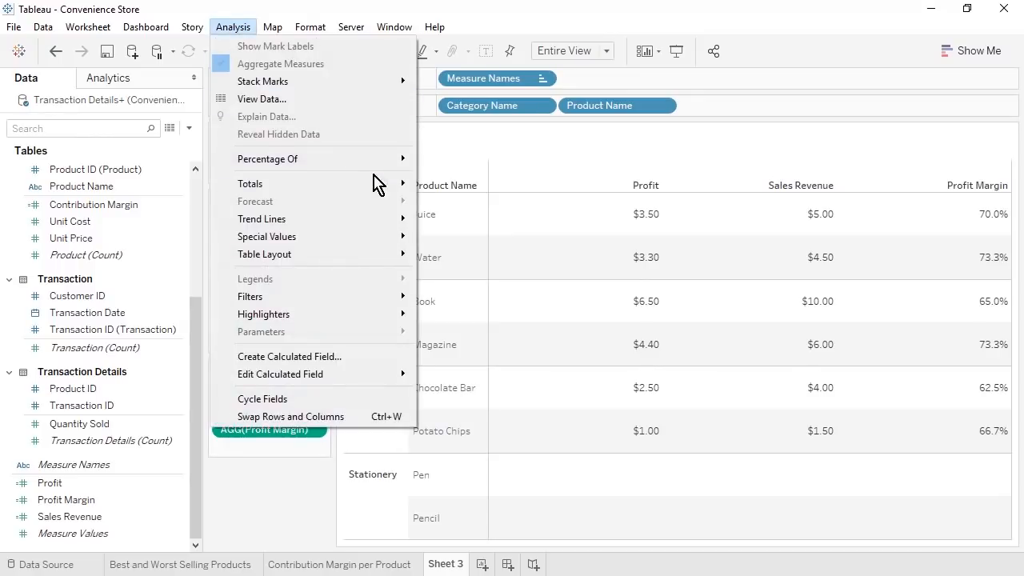
{"action": "mouse_move", "coordinate": [384, 188]}
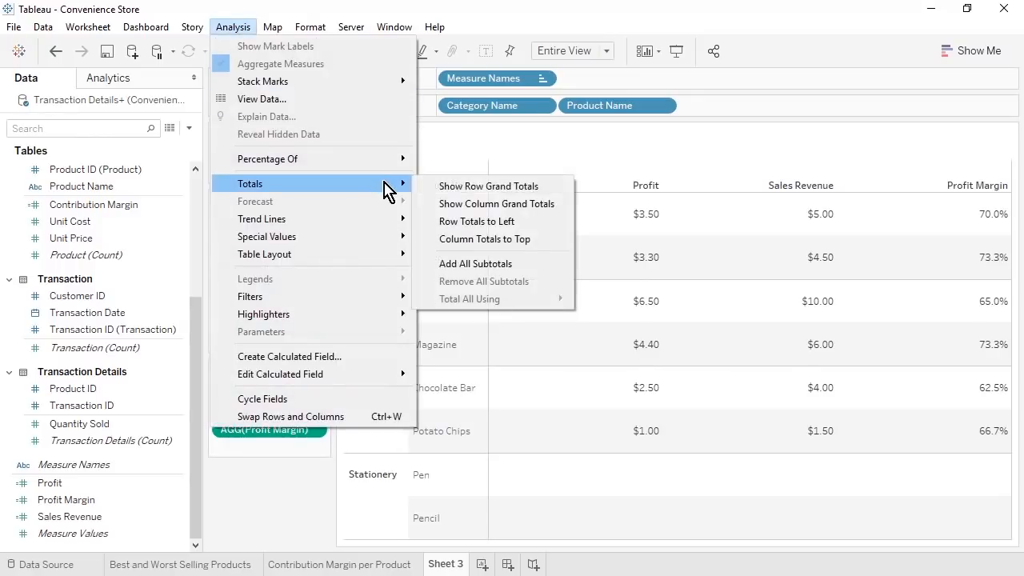
{"action": "left_click", "coordinate": [541, 272]}
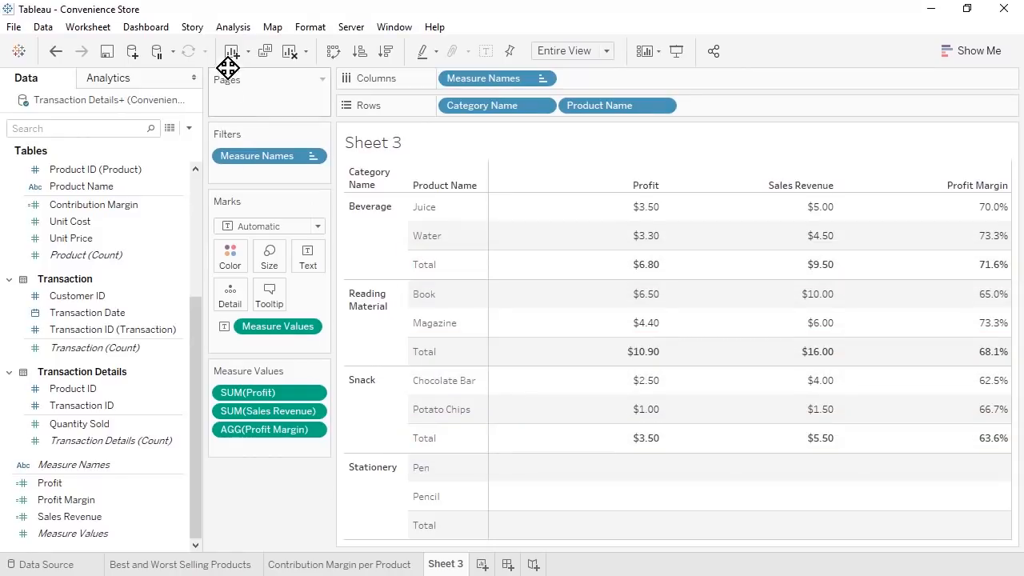
{"action": "left_click", "coordinate": [233, 28]}
{"action": "mouse_move", "coordinate": [365, 184]}
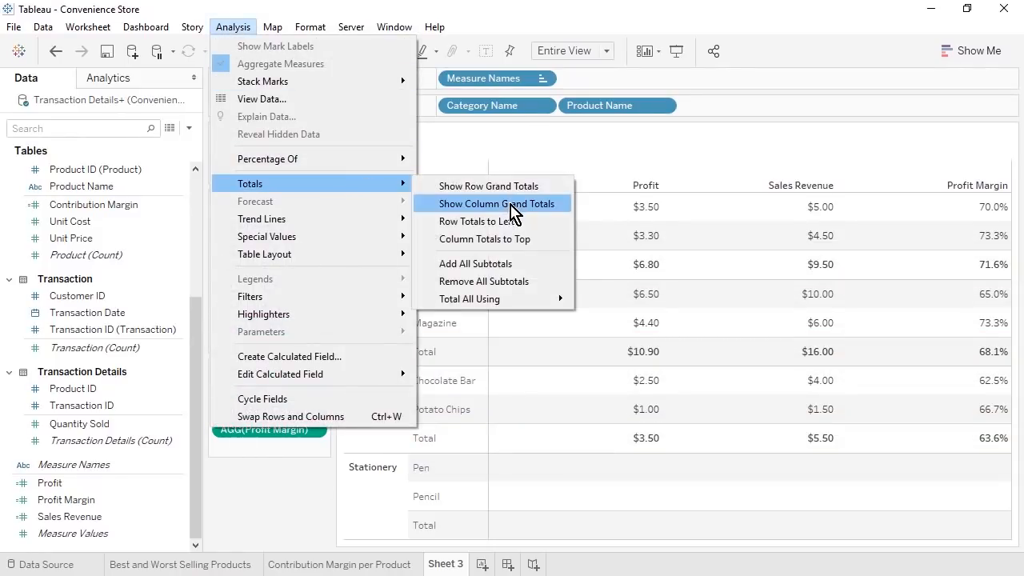
{"action": "left_click", "coordinate": [509, 205]}
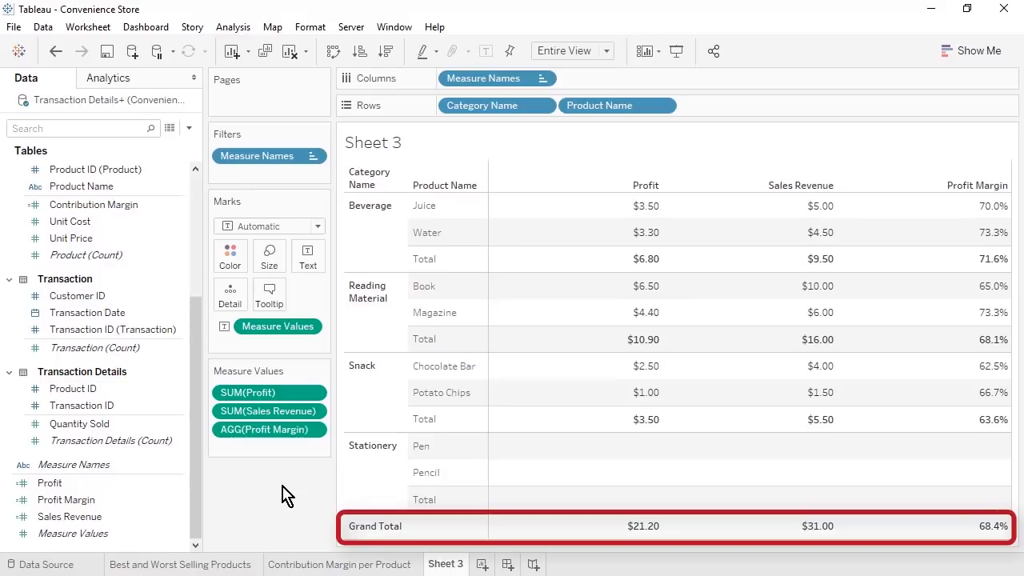
- Rename Sheet 3 to 'Profit, Sales Revenue, and Profit Margin per Category and Product' and add a new worksheet
{"action": "right_click", "coordinate": [446, 564]}
{"action": "left_click", "coordinate": [498, 362]}
{"action": "type", "text": "Profit, Sales Revenue, and P"}
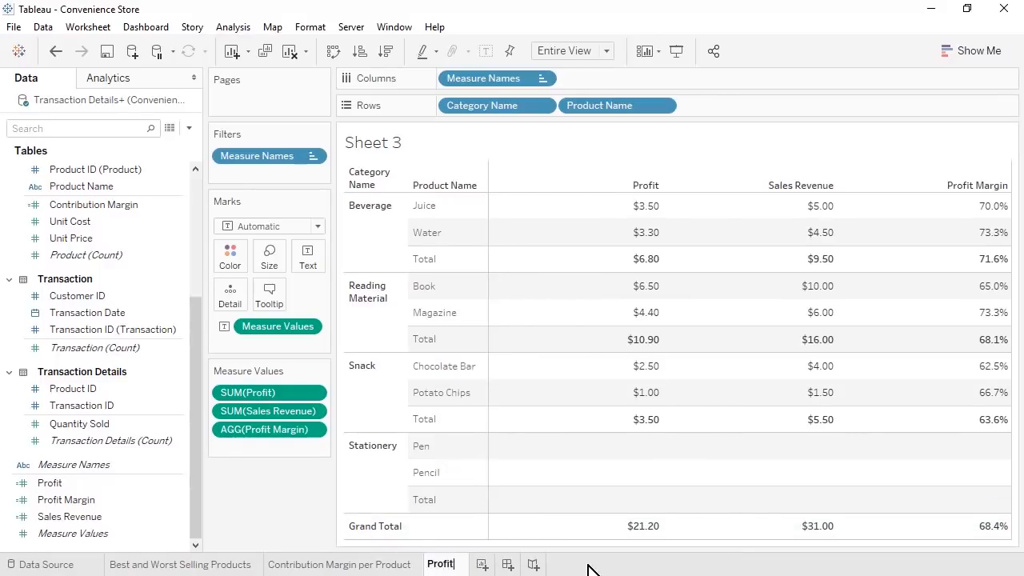
{"action": "type", "text": "rofit Margin "}
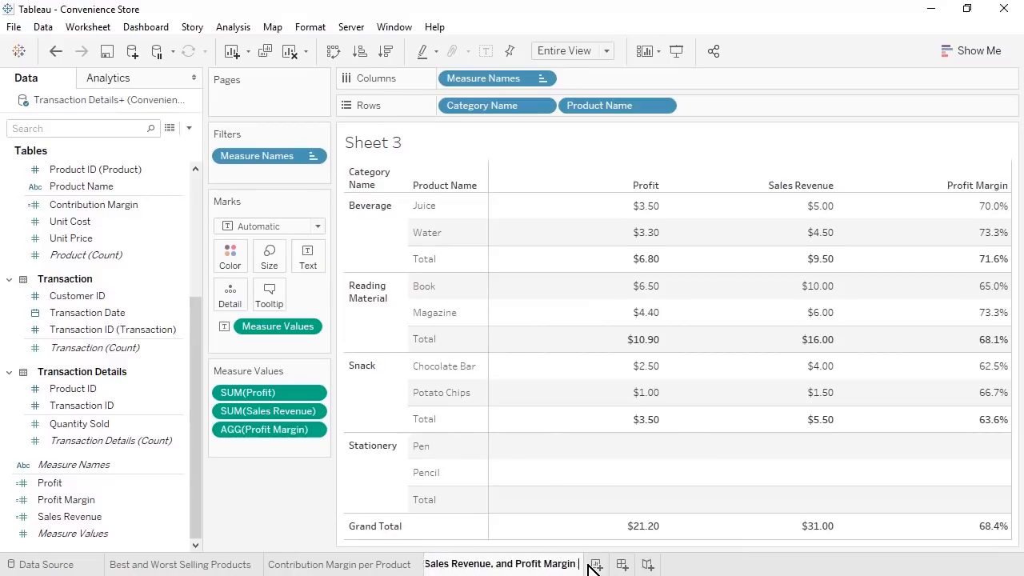
{"action": "type", "text": "per Category and Product"}
{"action": "key", "text": "Return"}
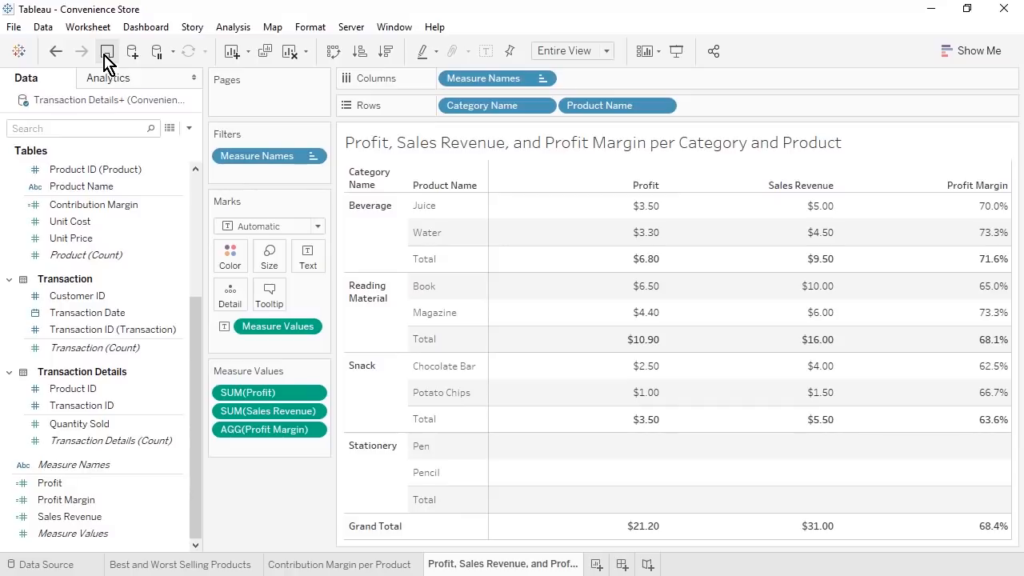
{"action": "left_click", "coordinate": [596, 564]}
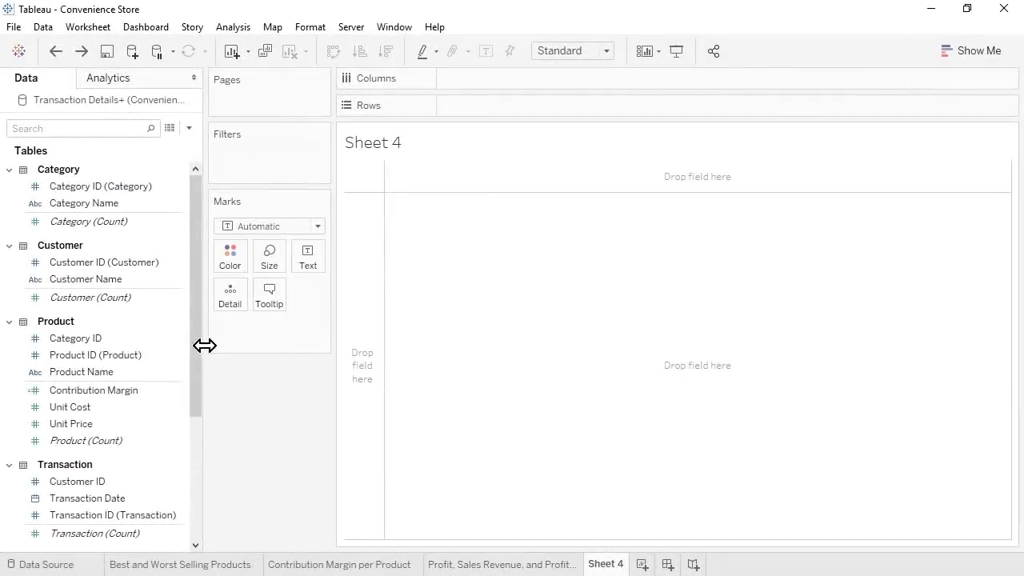
- Chart transaction count per Customer Name as descending bars filling the entire view, header widened
{"action": "left_click", "coordinate": [85, 280]}
{"action": "left_click_drag", "start_coordinate": [85, 280], "coordinate": [464, 123]}
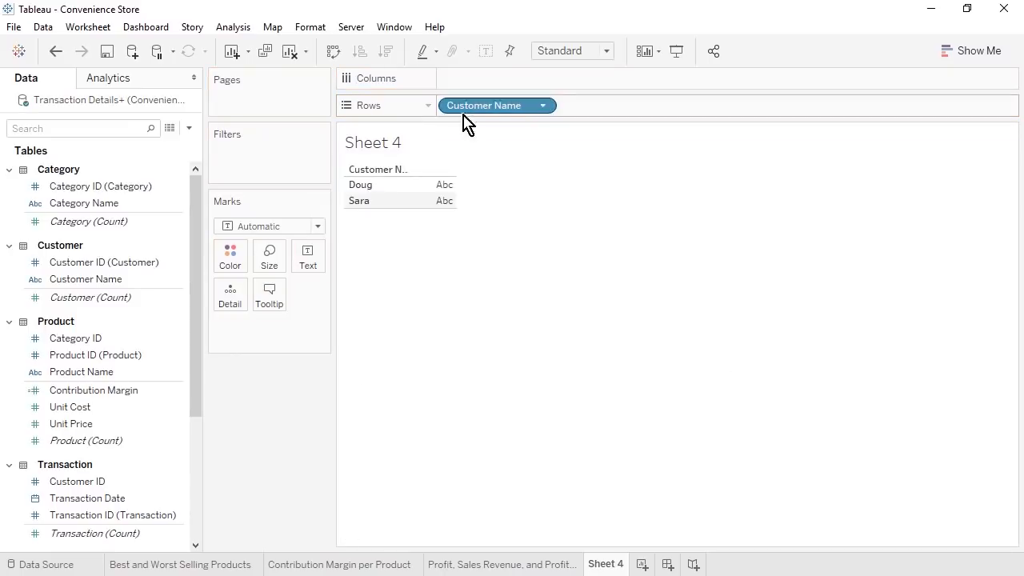
{"action": "left_click", "coordinate": [144, 516]}
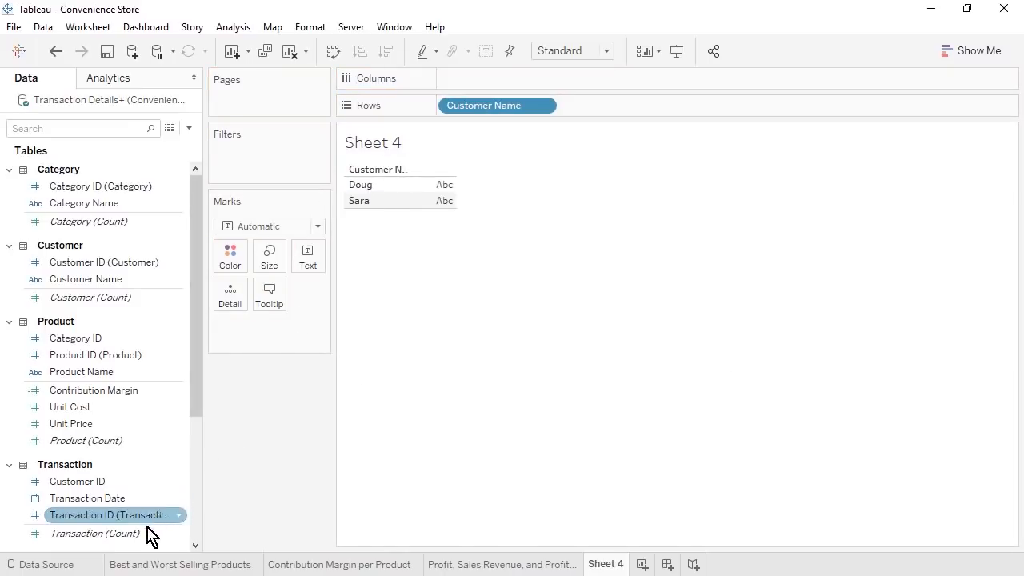
{"action": "left_click_drag", "start_coordinate": [138, 532], "coordinate": [501, 72]}
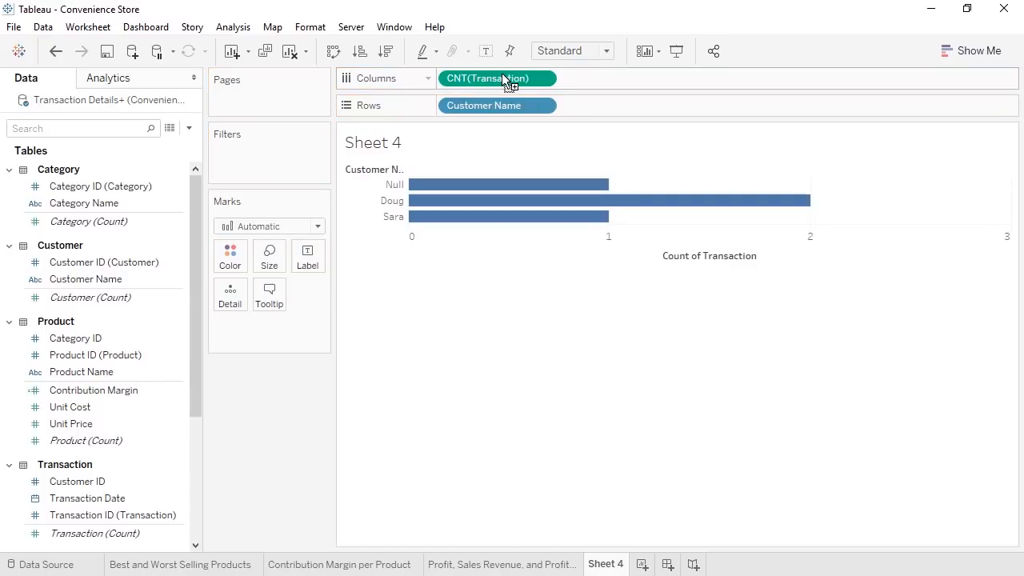
{"action": "left_click", "coordinate": [387, 52]}
{"action": "left_click", "coordinate": [606, 50]}
{"action": "left_click", "coordinate": [601, 106]}
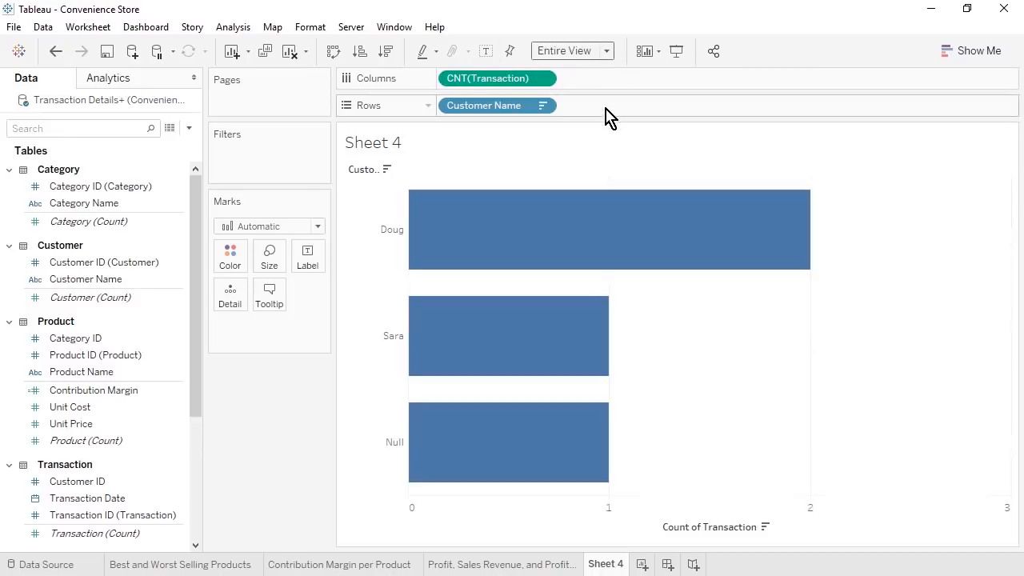
{"action": "left_click_drag", "start_coordinate": [411, 232], "coordinate": [459, 232]}
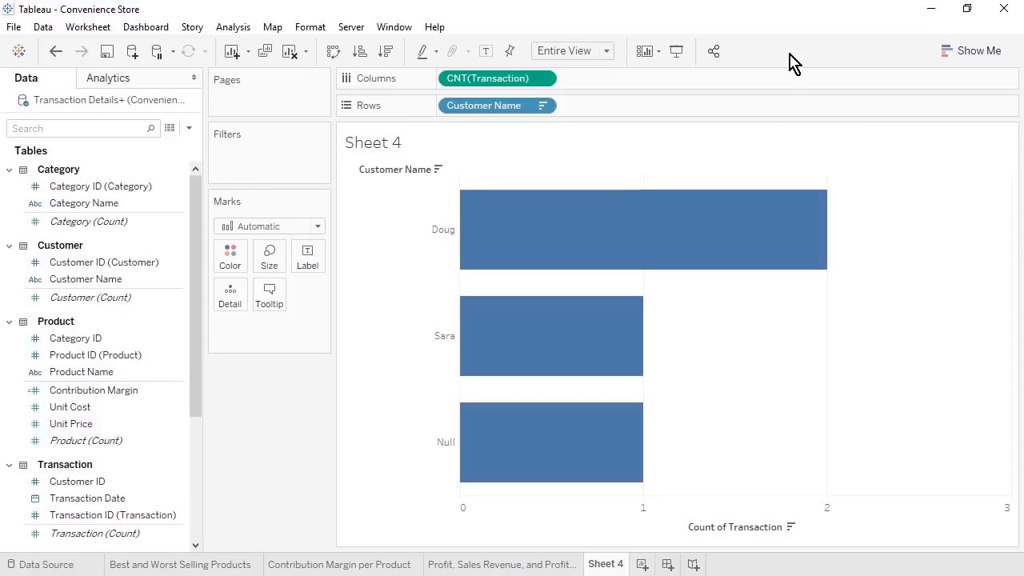
- Rename Sheet 4 to 'Count of Transactions per Customer'
{"action": "right_click", "coordinate": [613, 565]}
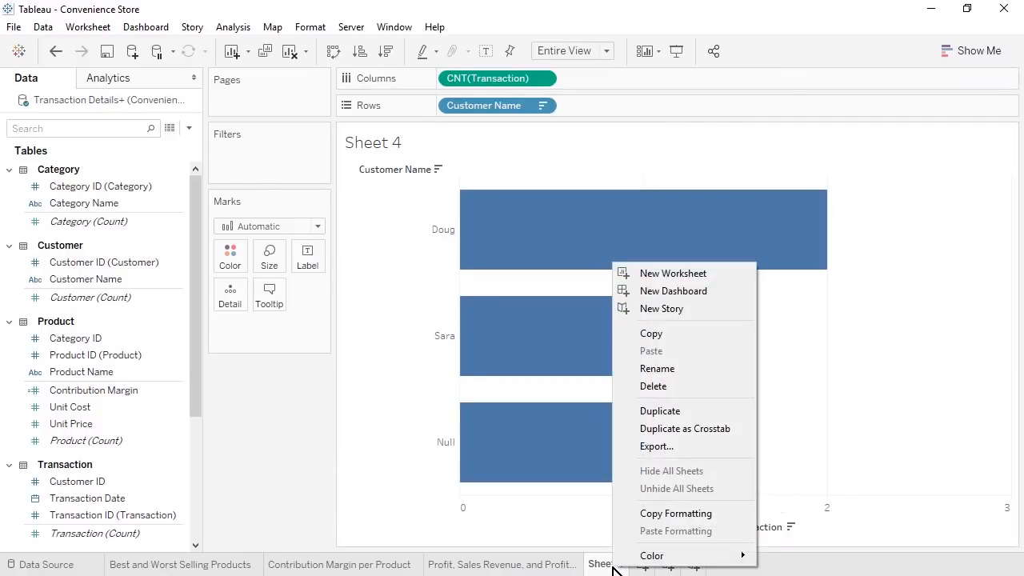
{"action": "left_click", "coordinate": [693, 368]}
{"action": "type", "text": "Count of Transactions per Custome"}
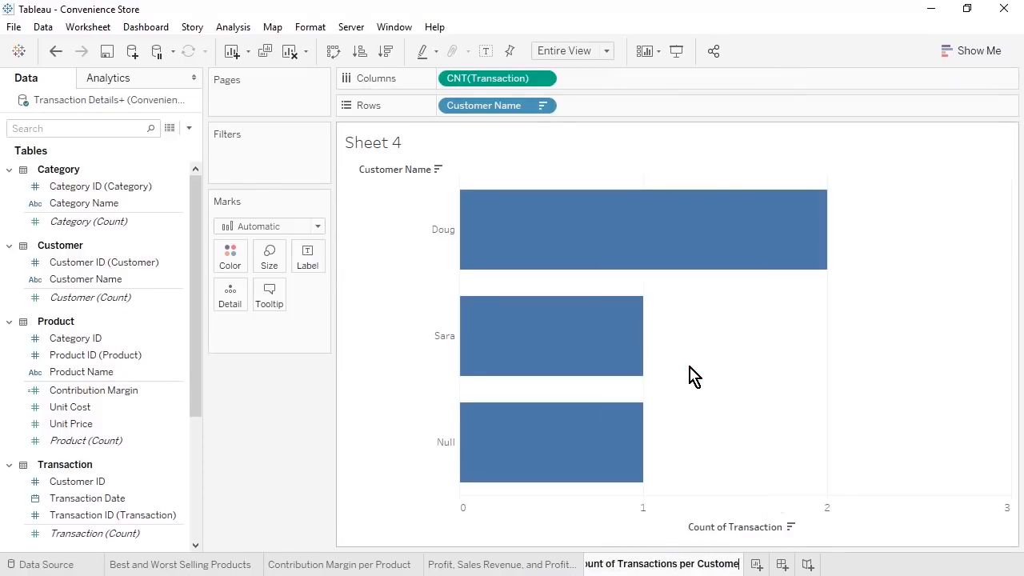
{"action": "type", "text": "r"}
{"action": "key", "text": "Return"}
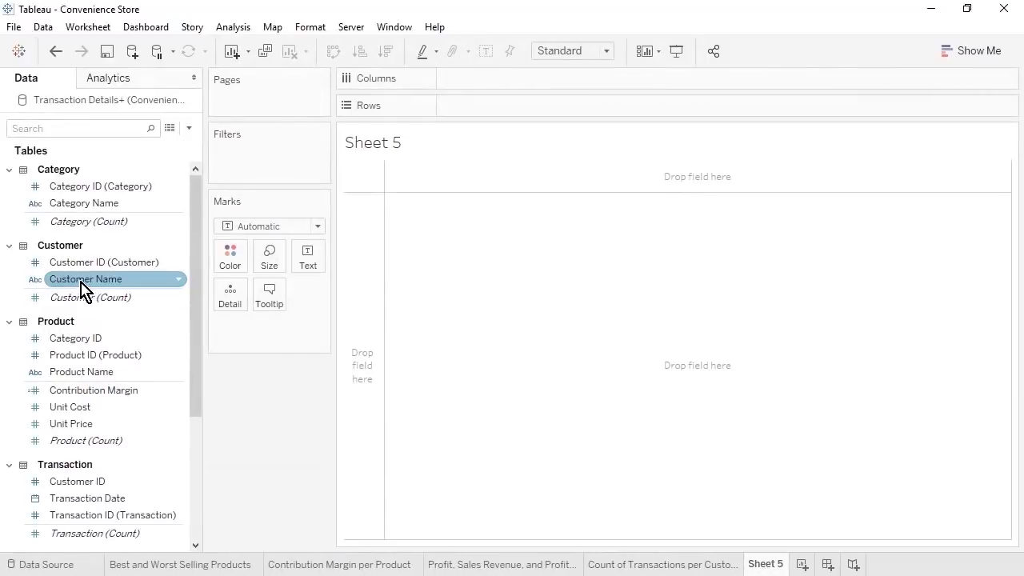
- Chart SUM(Profit) per Customer Name as descending bars filling the entire view, header widened
{"action": "left_click_drag", "start_coordinate": [82, 285], "coordinate": [485, 112]}
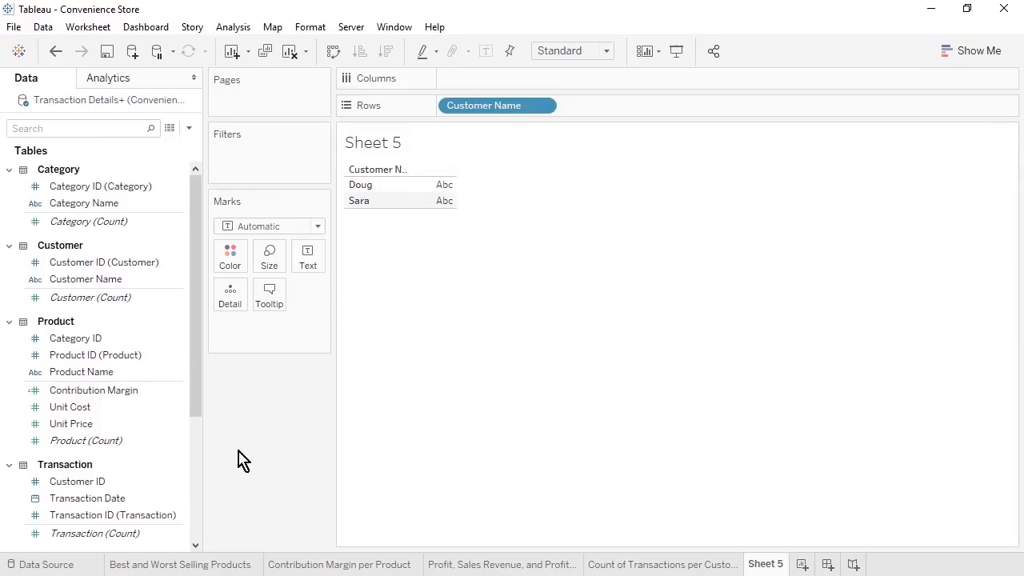
{"action": "left_click", "coordinate": [198, 508]}
{"action": "left_click_drag", "start_coordinate": [108, 489], "coordinate": [491, 74]}
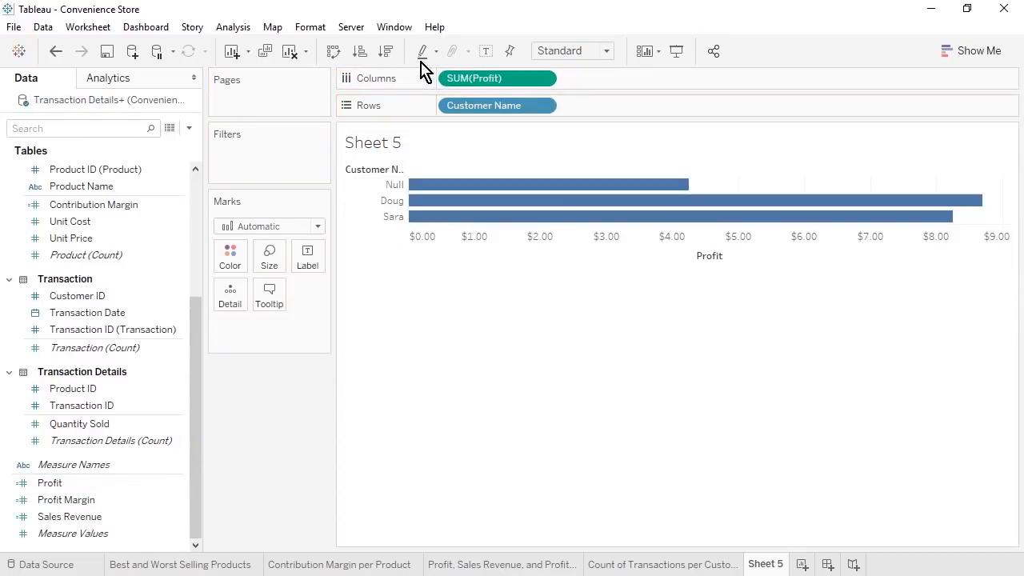
{"action": "left_click", "coordinate": [386, 51]}
{"action": "left_click", "coordinate": [572, 50]}
{"action": "left_click", "coordinate": [593, 98]}
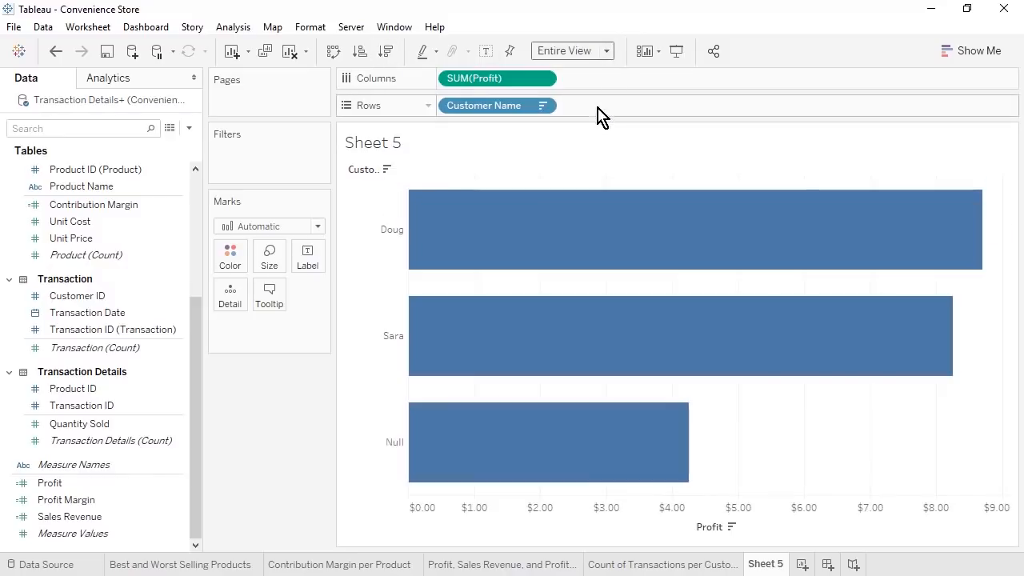
{"action": "left_click_drag", "start_coordinate": [407, 237], "coordinate": [447, 240]}
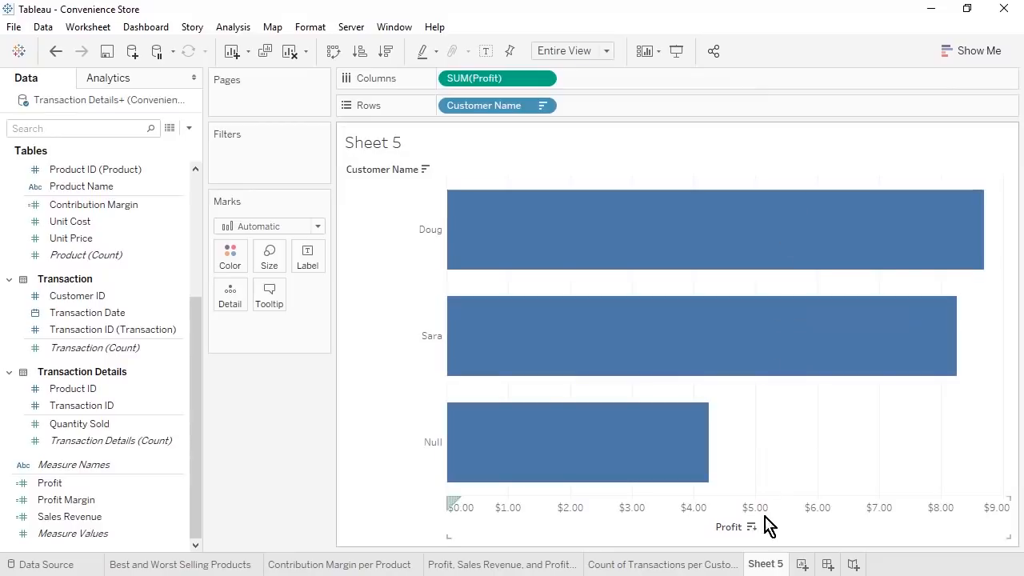
- Rename Sheet 5 to 'Profit per Customer' and add a new blank worksheet
{"action": "right_click", "coordinate": [767, 562]}
{"action": "type", "text": "P"}
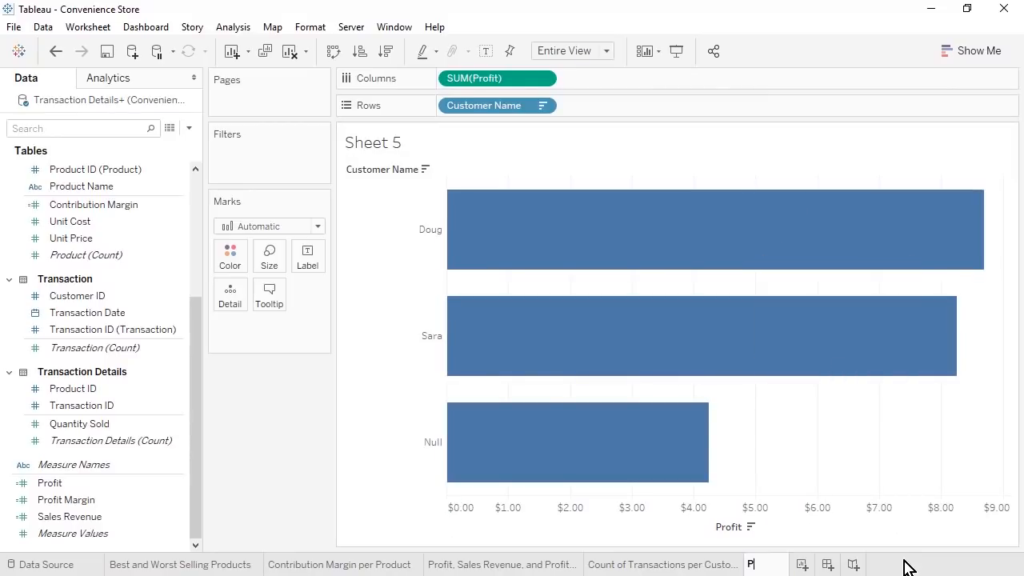
{"action": "type", "text": "rofit per Customer"}
{"action": "key", "text": "Return"}
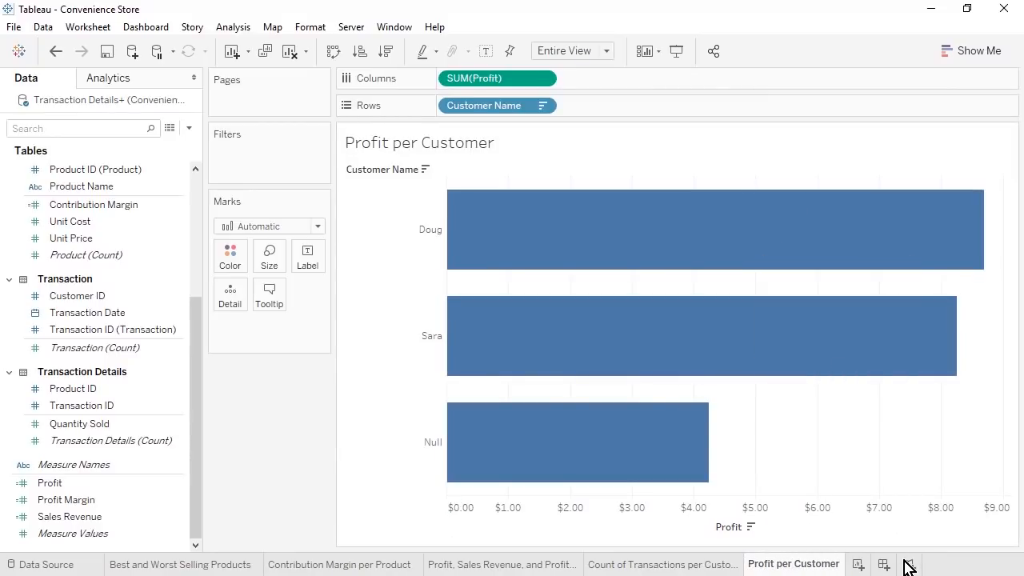
{"action": "left_click", "coordinate": [856, 564]}
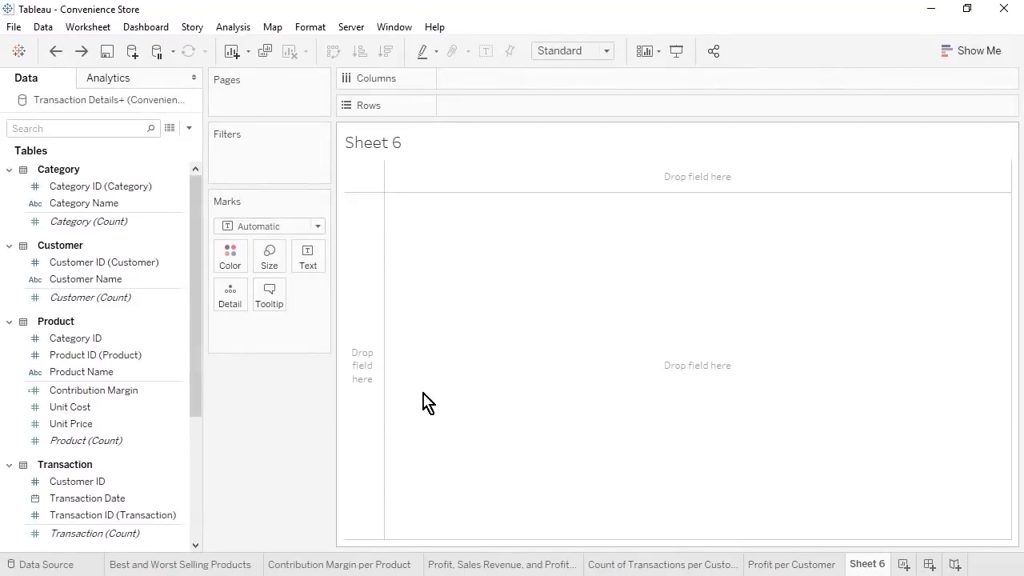
- Chart Quantity Sold by Customer Name and Category Name as descending, entire-view bars with widened headers
{"action": "left_click_drag", "start_coordinate": [90, 280], "coordinate": [498, 100]}
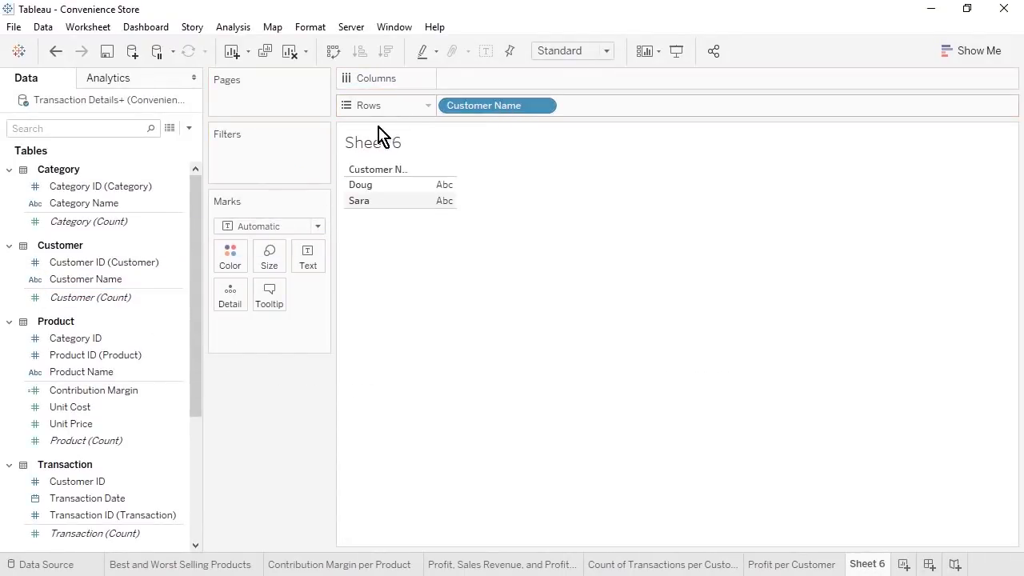
{"action": "left_click_drag", "start_coordinate": [118, 204], "coordinate": [630, 107]}
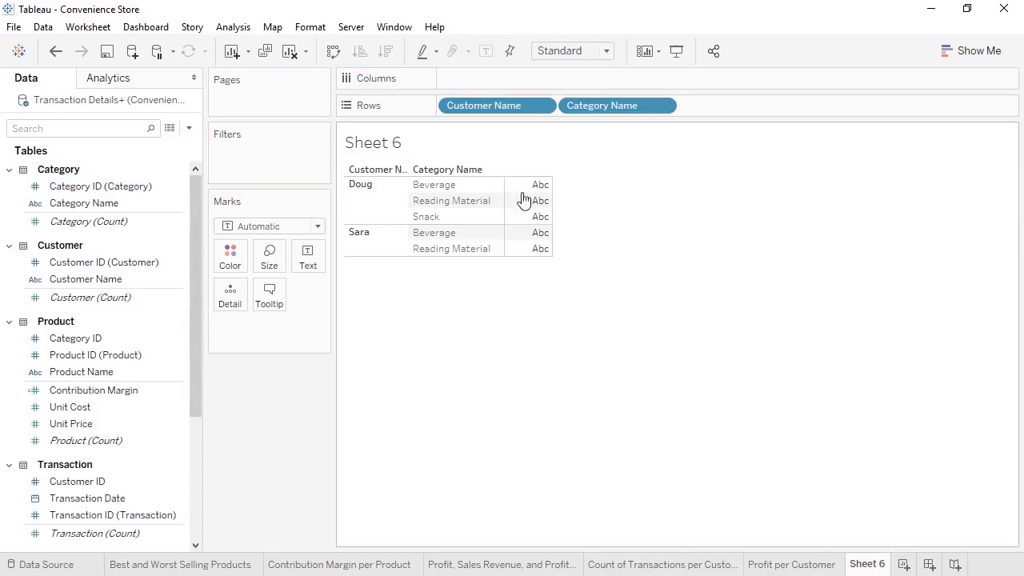
{"action": "left_click", "coordinate": [197, 495]}
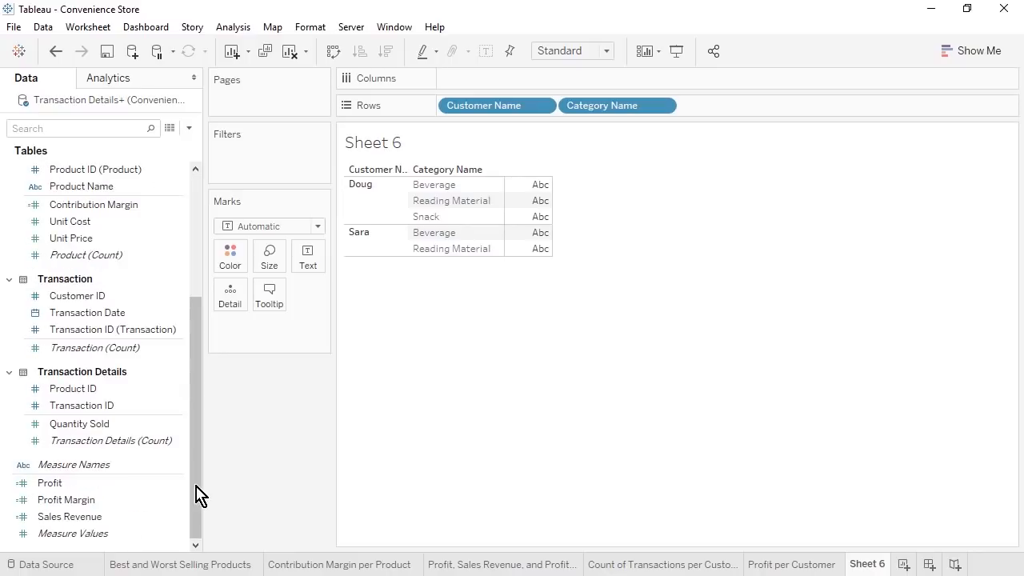
{"action": "left_click_drag", "start_coordinate": [84, 424], "coordinate": [510, 81]}
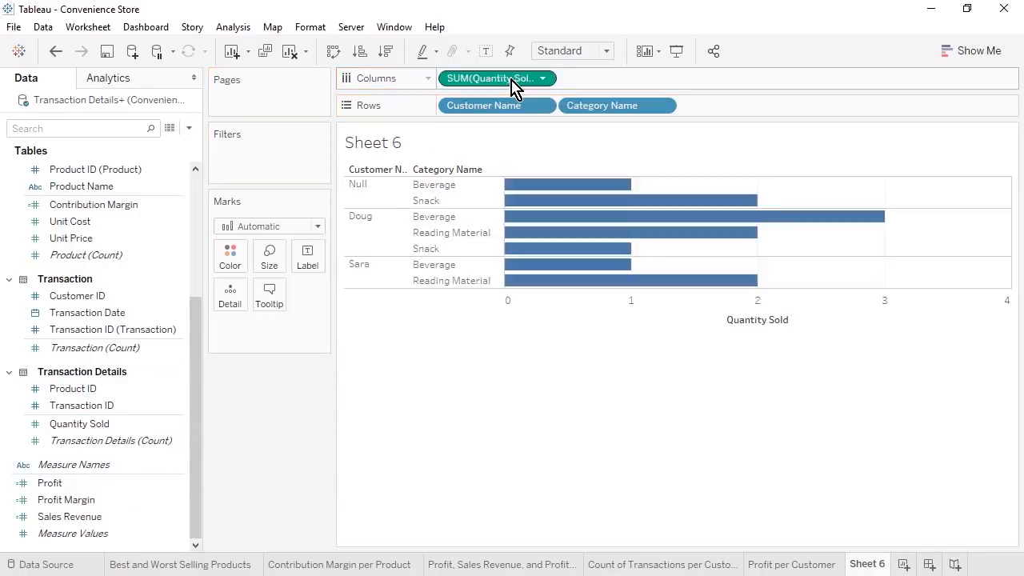
{"action": "left_click", "coordinate": [386, 52]}
{"action": "left_click", "coordinate": [580, 52]}
{"action": "left_click", "coordinate": [598, 112]}
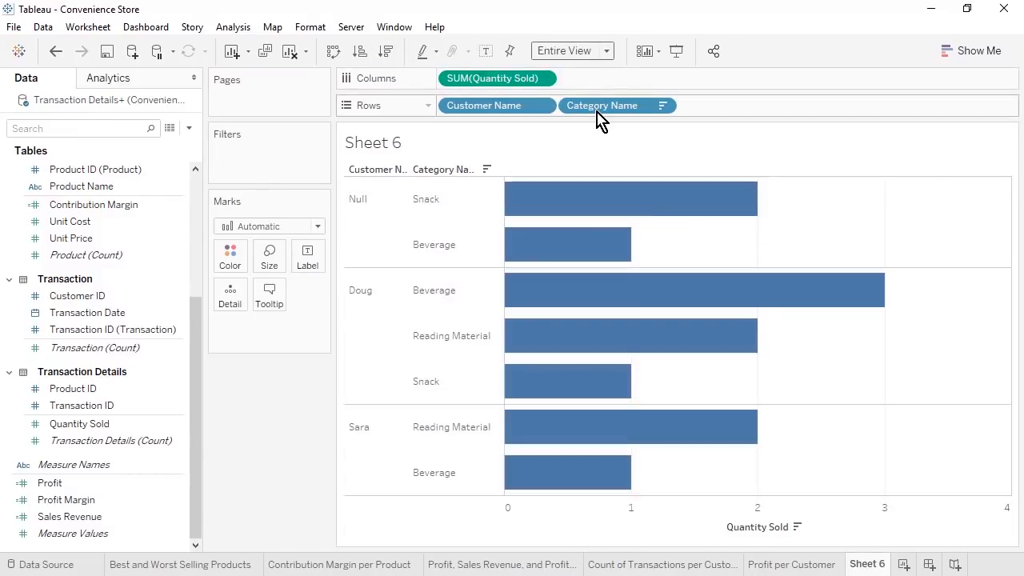
{"action": "left_click_drag", "start_coordinate": [408, 207], "coordinate": [429, 207]}
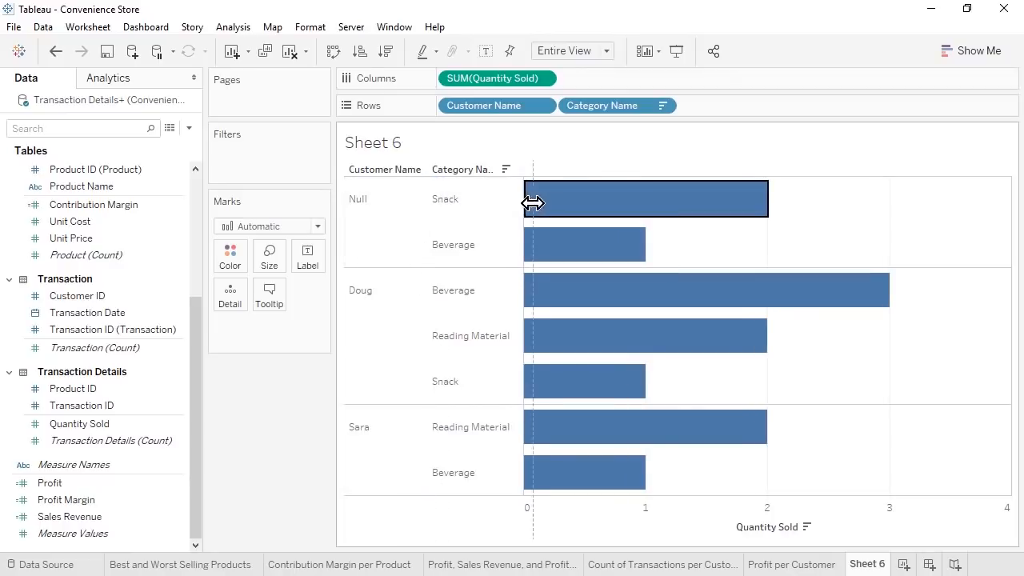
{"action": "left_click_drag", "start_coordinate": [526, 203], "coordinate": [541, 203]}
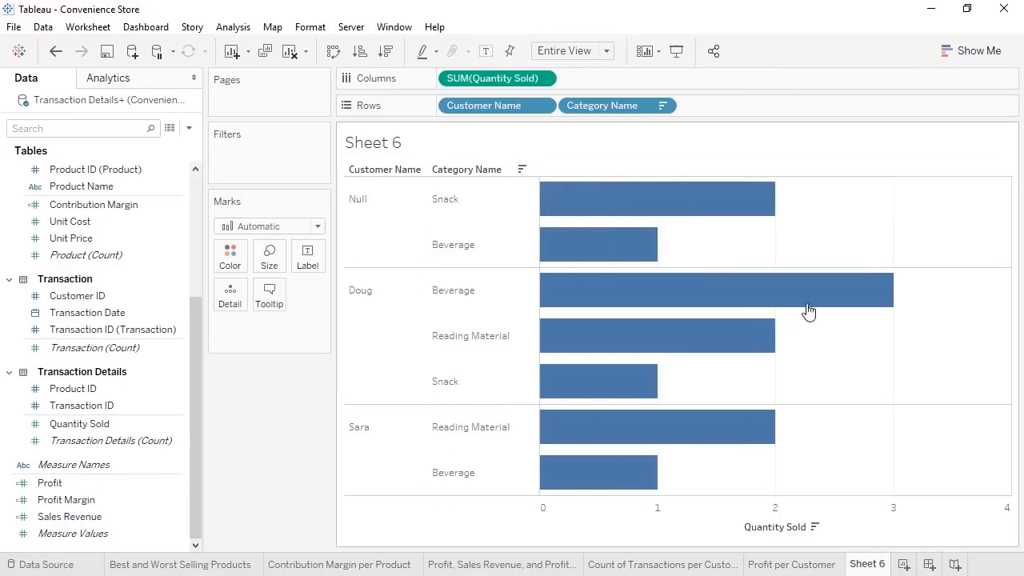
- Rename Sheet 6 to 'Quantity Sold per Customer and Category' and save the workbook
{"action": "right_click", "coordinate": [867, 564]}
{"action": "left_click", "coordinate": [937, 367]}
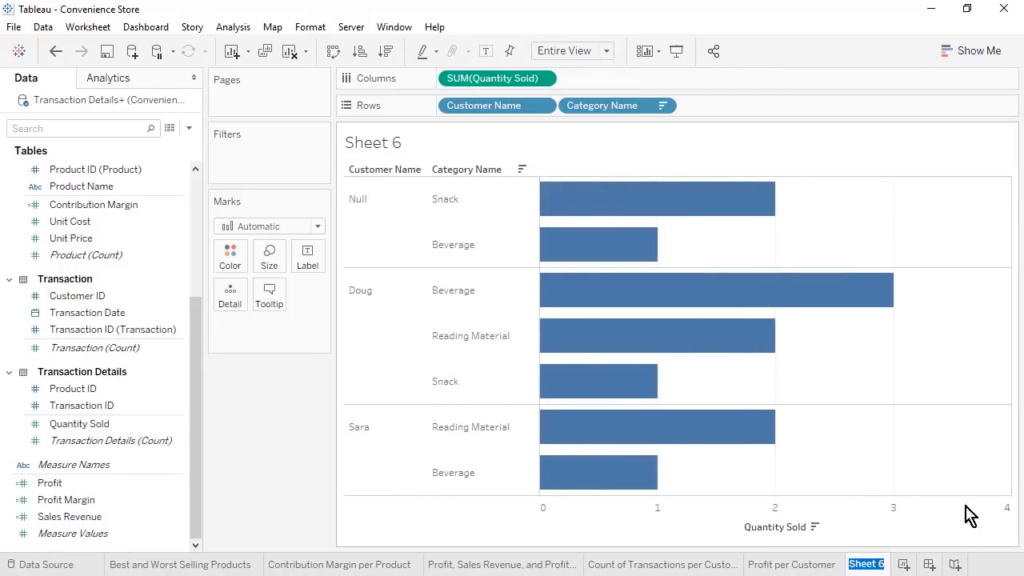
{"action": "type", "text": "Quantity Sold per Customer and Category"}
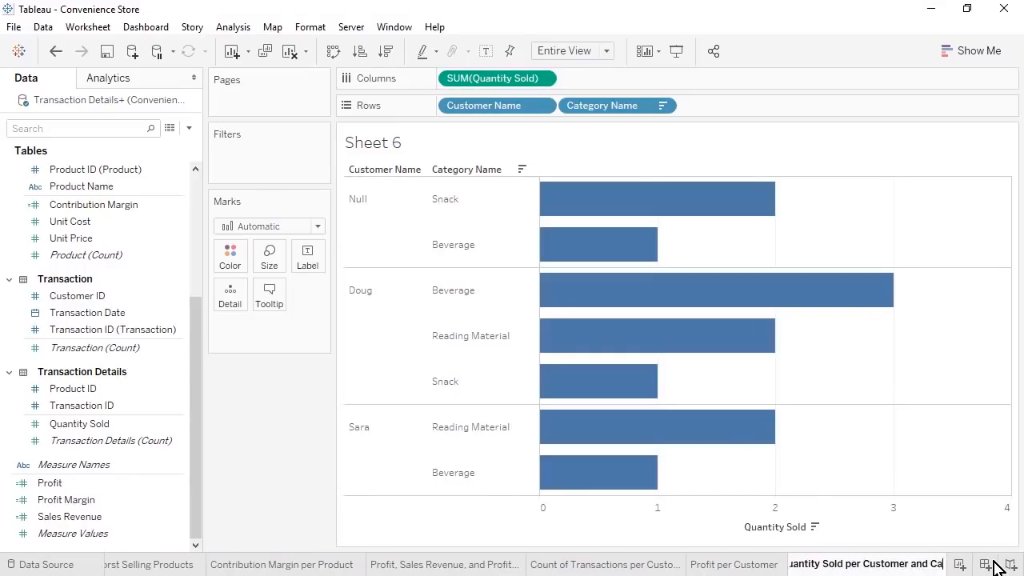
{"action": "key", "text": "Return"}
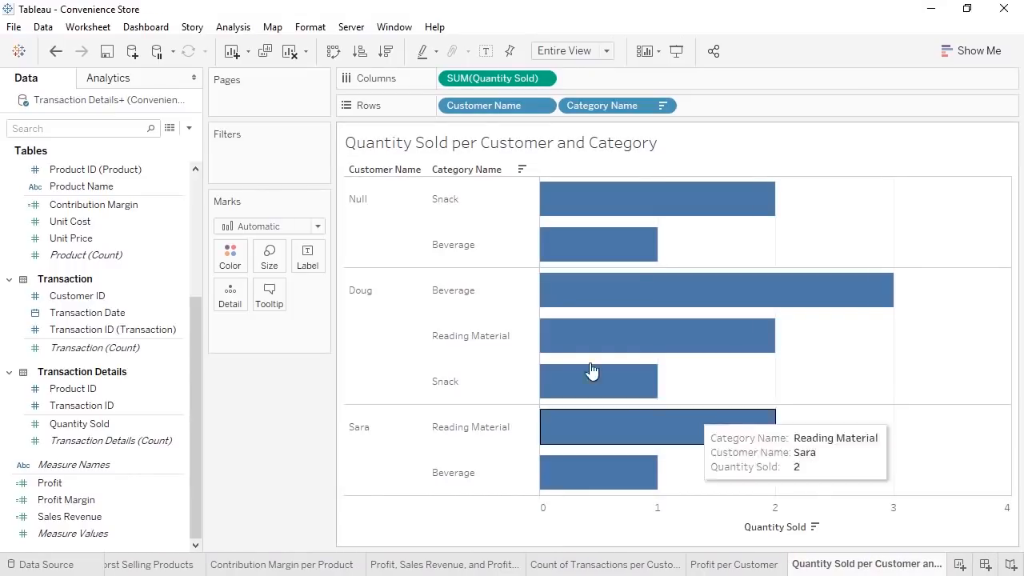
{"action": "left_click", "coordinate": [107, 52]}
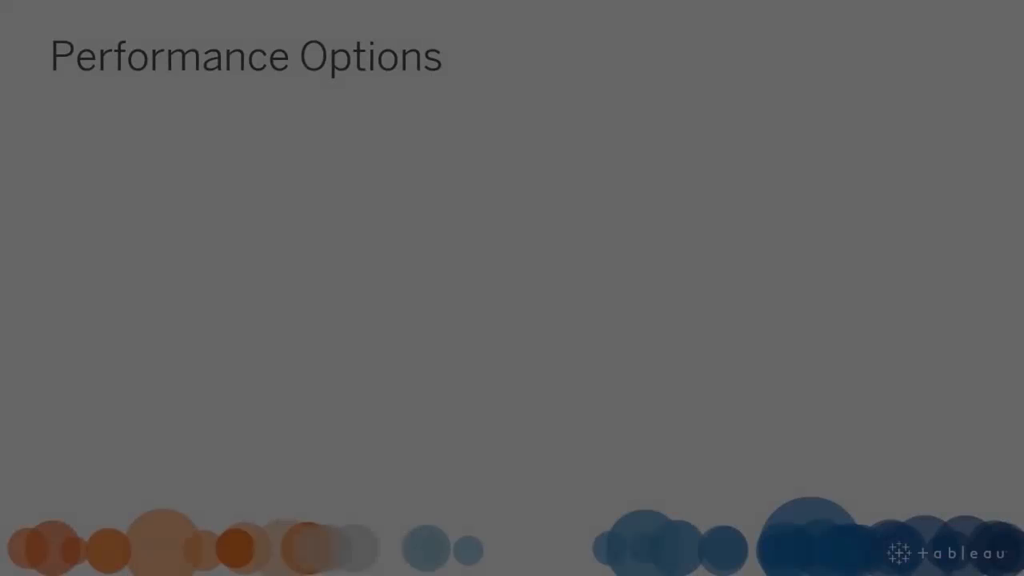
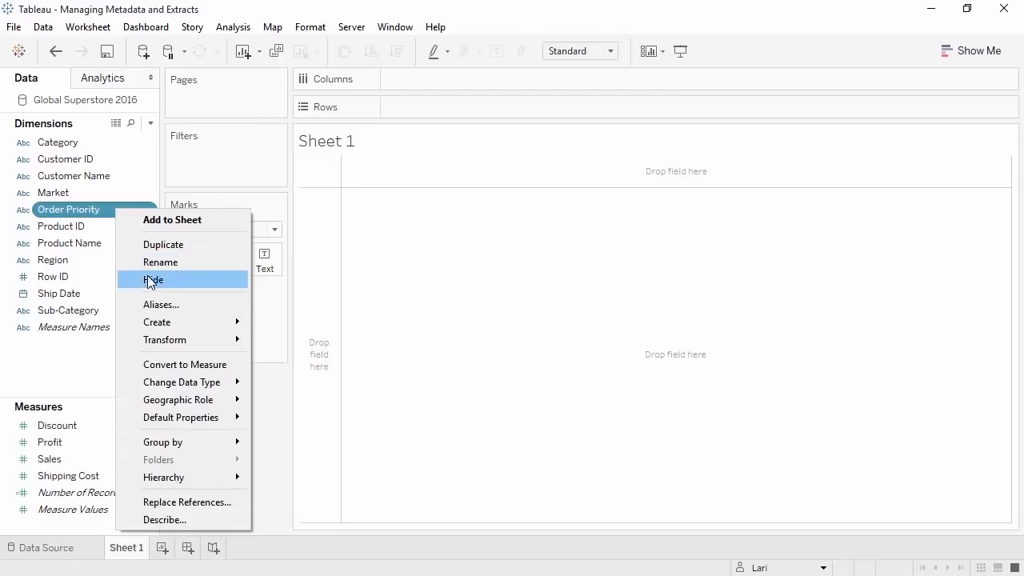
- Hide the Order Priority field, then briefly show and re-hide the hidden fields
{"action": "left_click", "coordinate": [152, 279]}
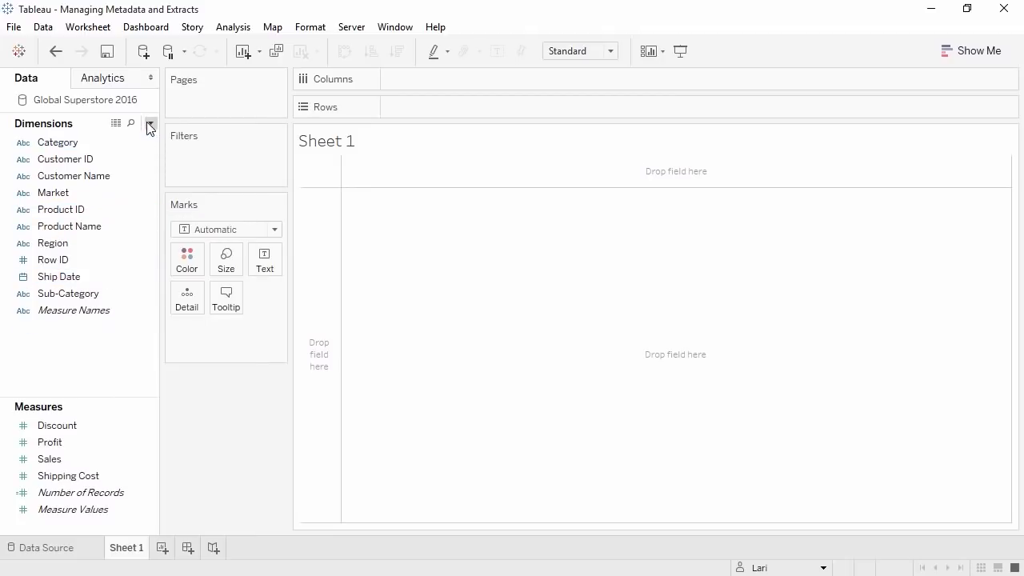
{"action": "left_click", "coordinate": [150, 123]}
{"action": "left_click", "coordinate": [110, 285]}
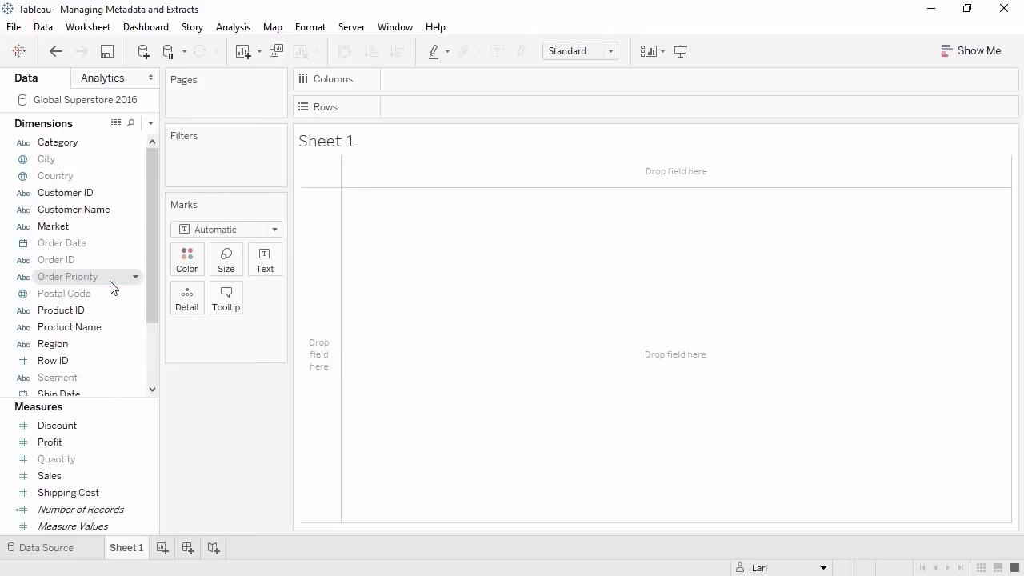
{"action": "left_click", "coordinate": [150, 123]}
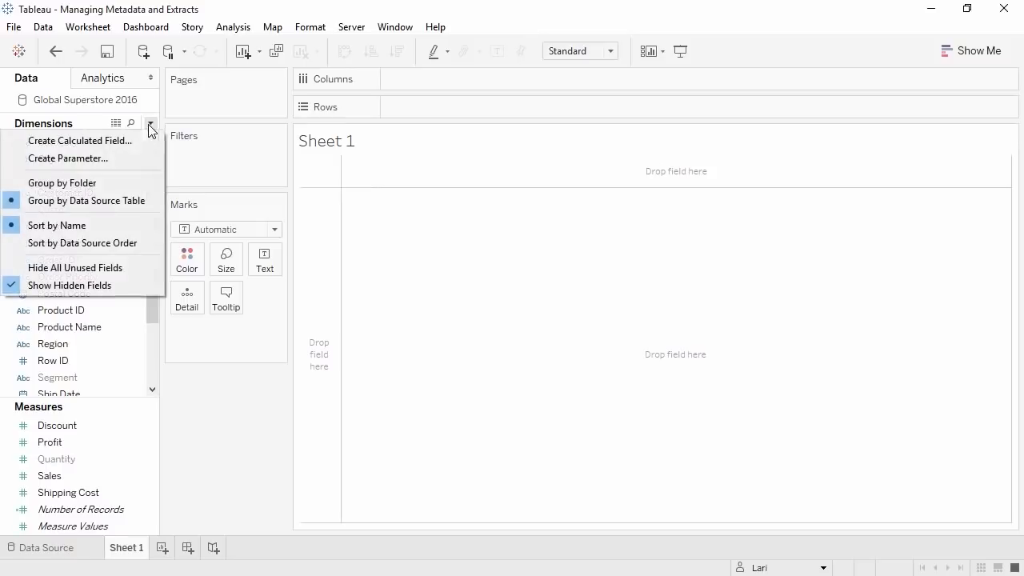
{"action": "left_click", "coordinate": [121, 285]}
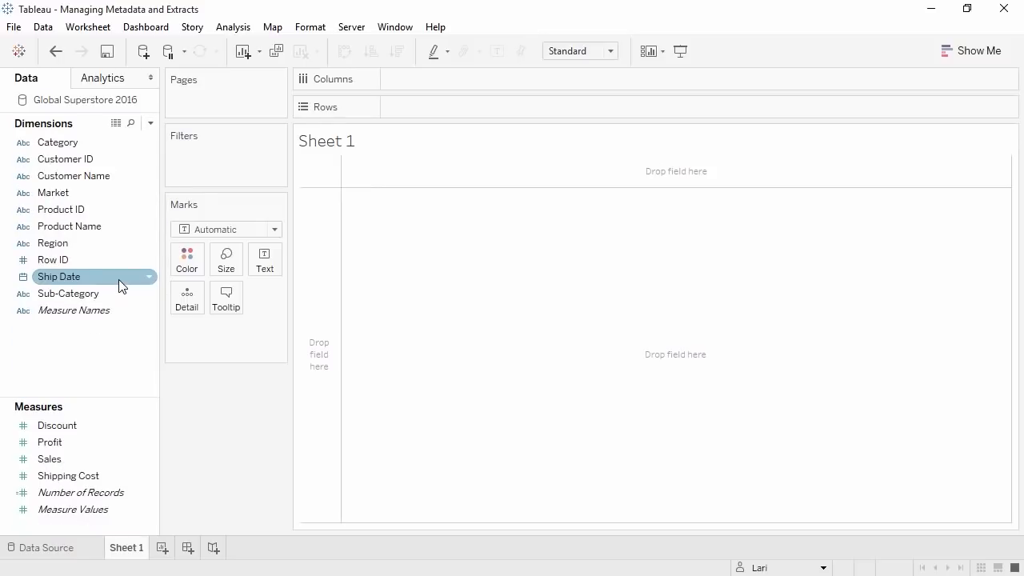
- Rename the Ship Date field to Shipping Date
{"action": "left_click", "coordinate": [118, 280]}
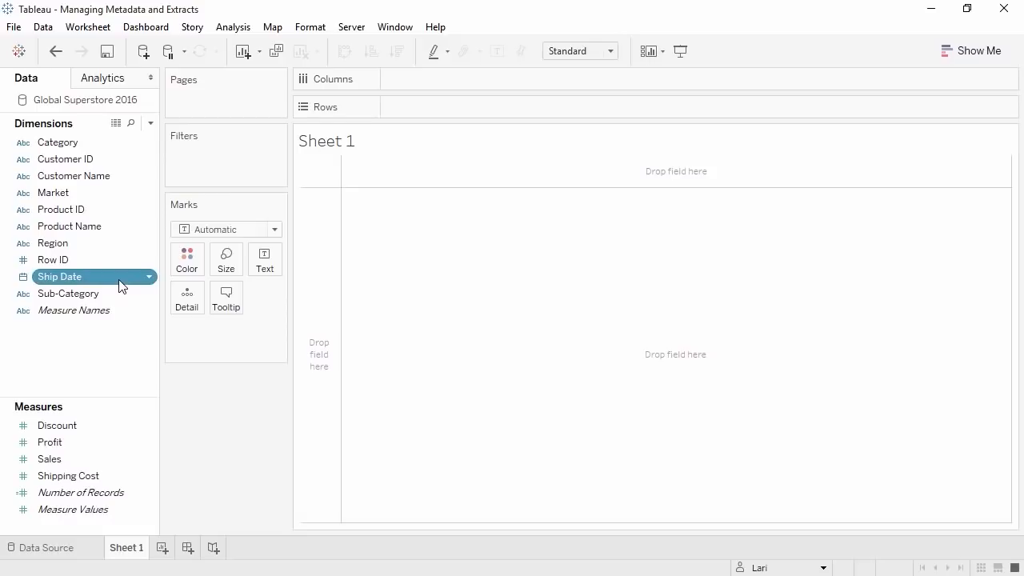
{"action": "left_click", "coordinate": [119, 280]}
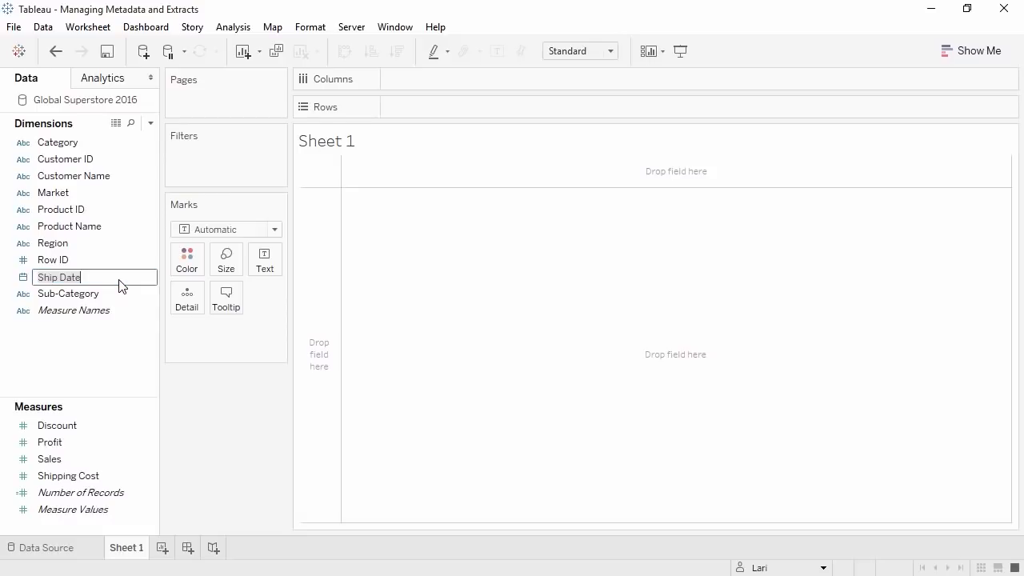
{"action": "left_click", "coordinate": [59, 277]}
{"action": "type", "text": "ping"}
{"action": "key", "text": "Return"}
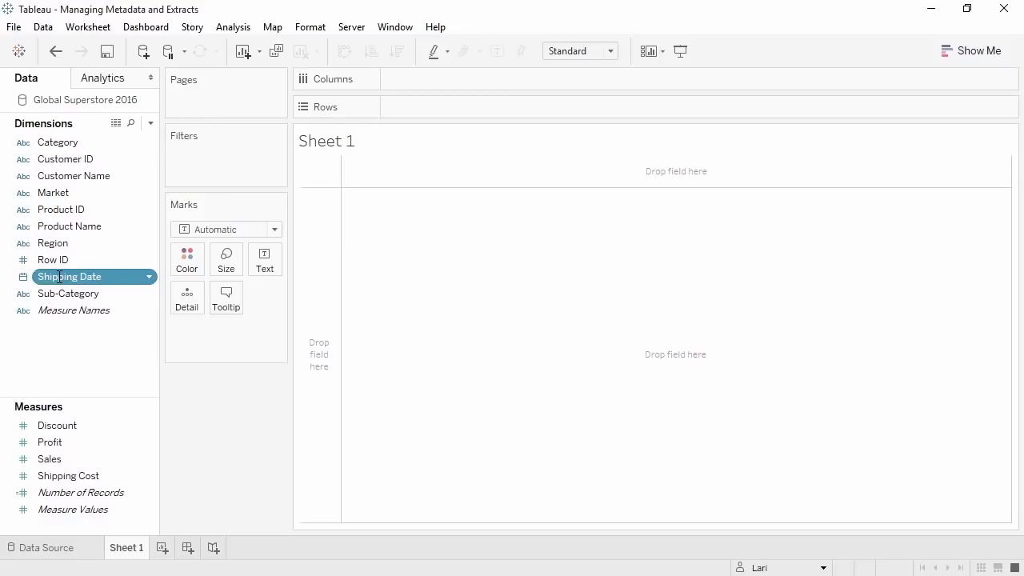
{"action": "left_click", "coordinate": [58, 291]}
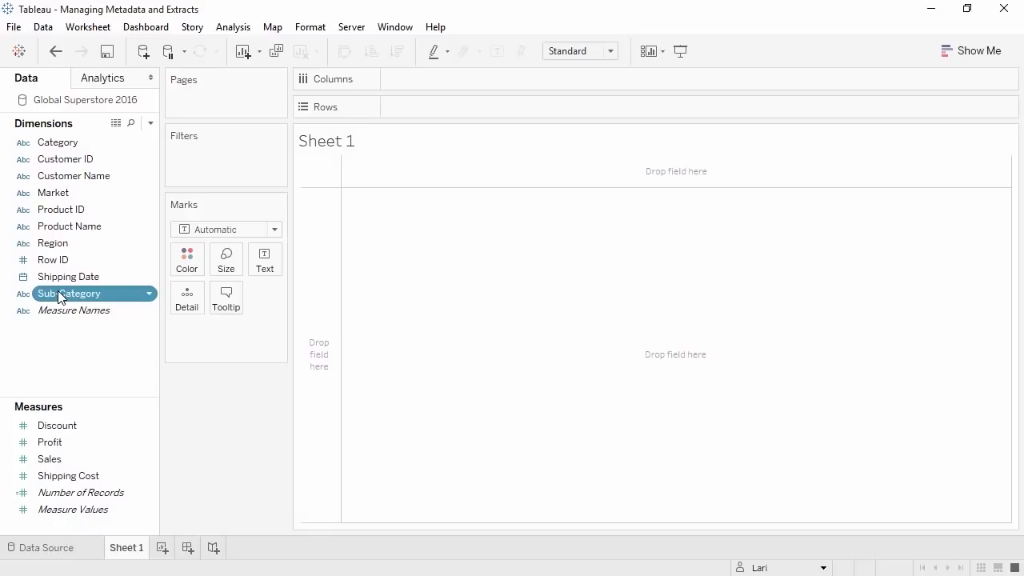
- Build a Products hierarchy from Category, Sub-Category and Product Name
{"action": "left_click_drag", "start_coordinate": [57, 291], "coordinate": [65, 142]}
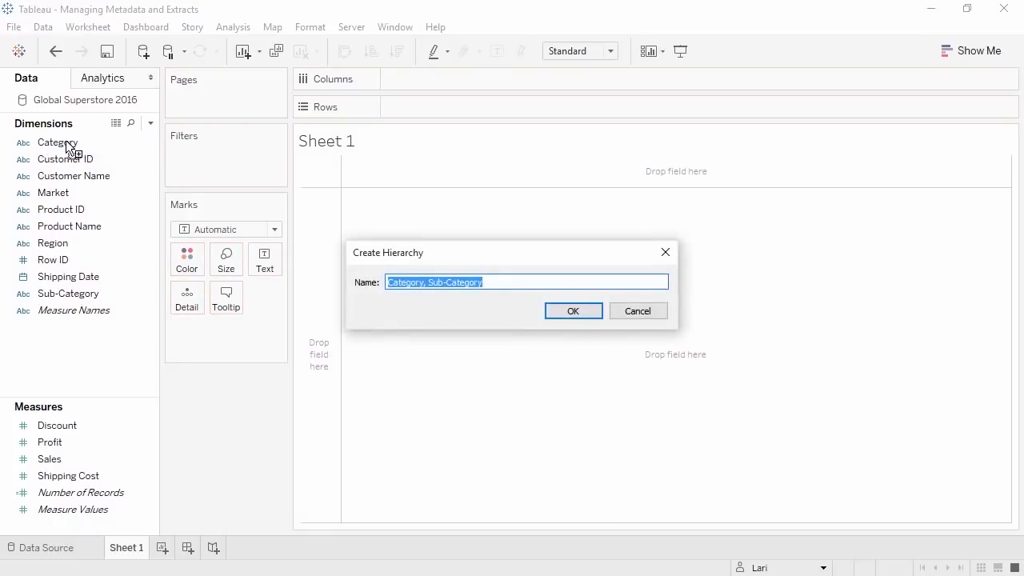
{"action": "type", "text": "Products"}
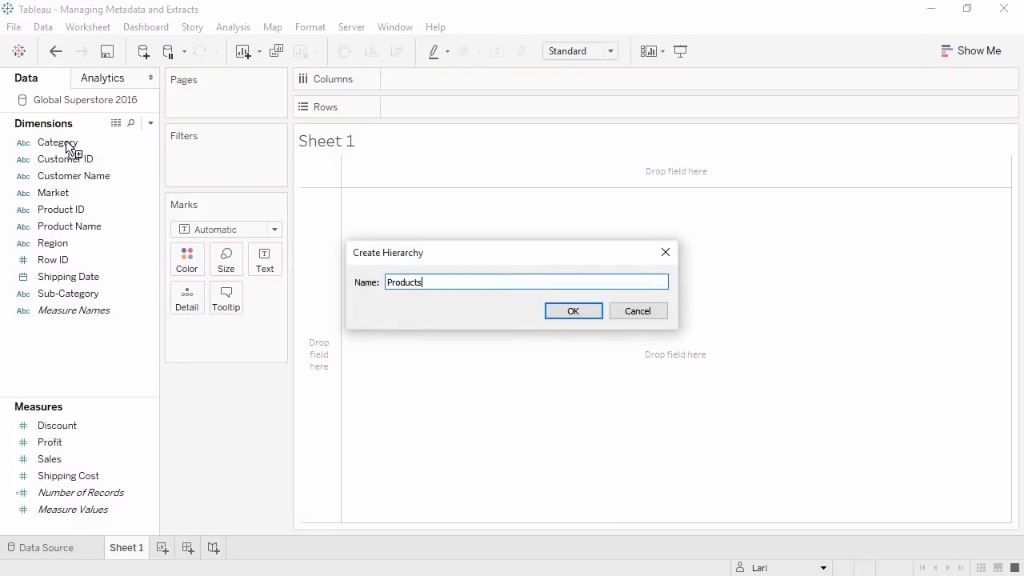
{"action": "key", "text": "Return"}
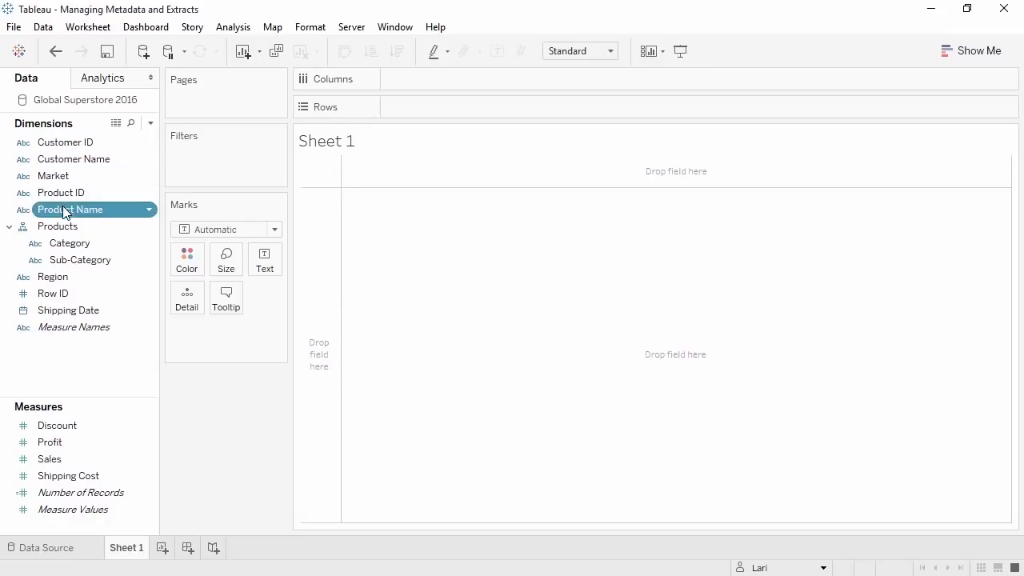
{"action": "left_click_drag", "start_coordinate": [68, 209], "coordinate": [70, 241]}
- Put Category on Rows and drill down to list its Sub-Categories
{"action": "left_click", "coordinate": [67, 263]}
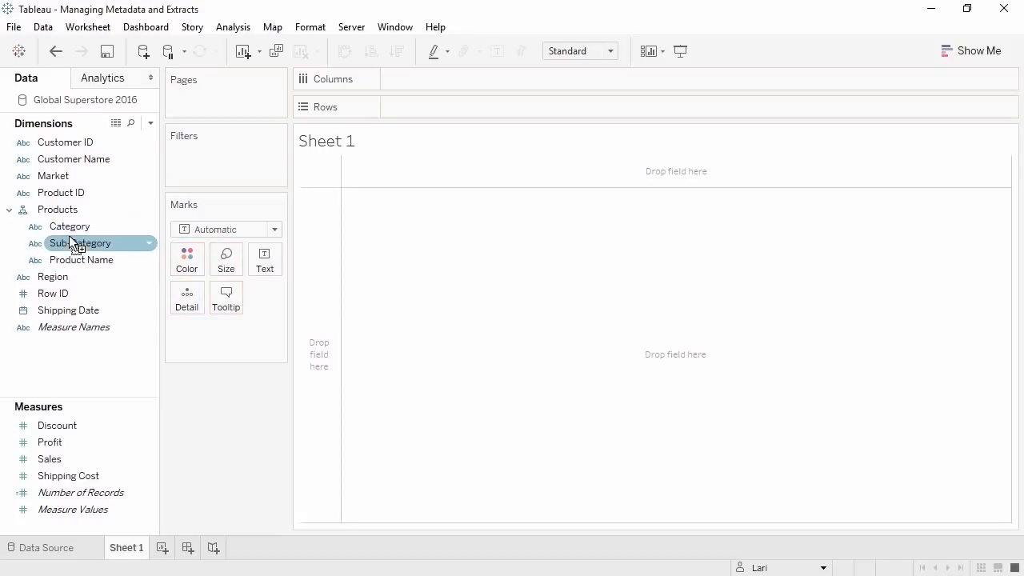
{"action": "double_click", "coordinate": [69, 227]}
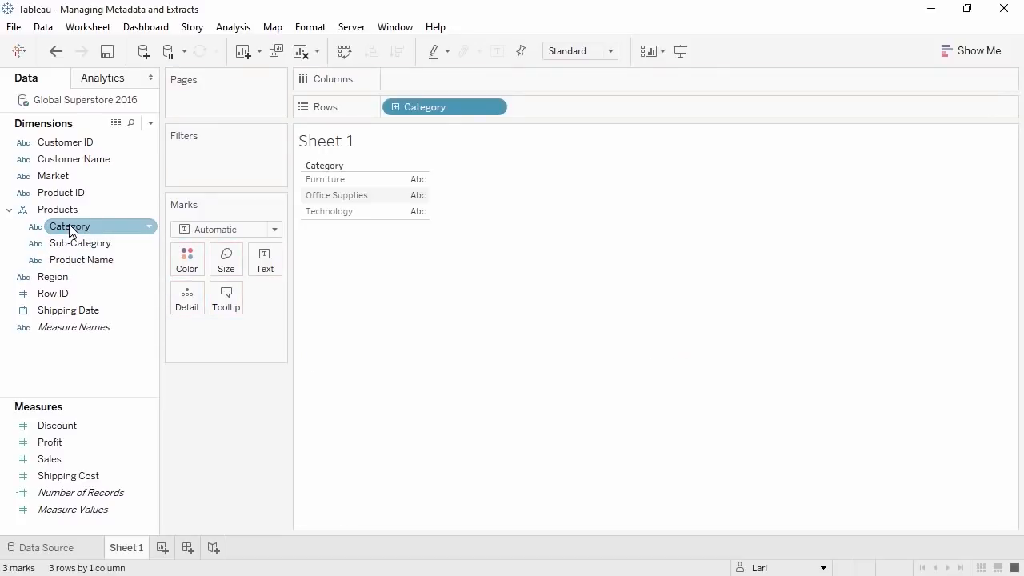
{"action": "left_click", "coordinate": [395, 107]}
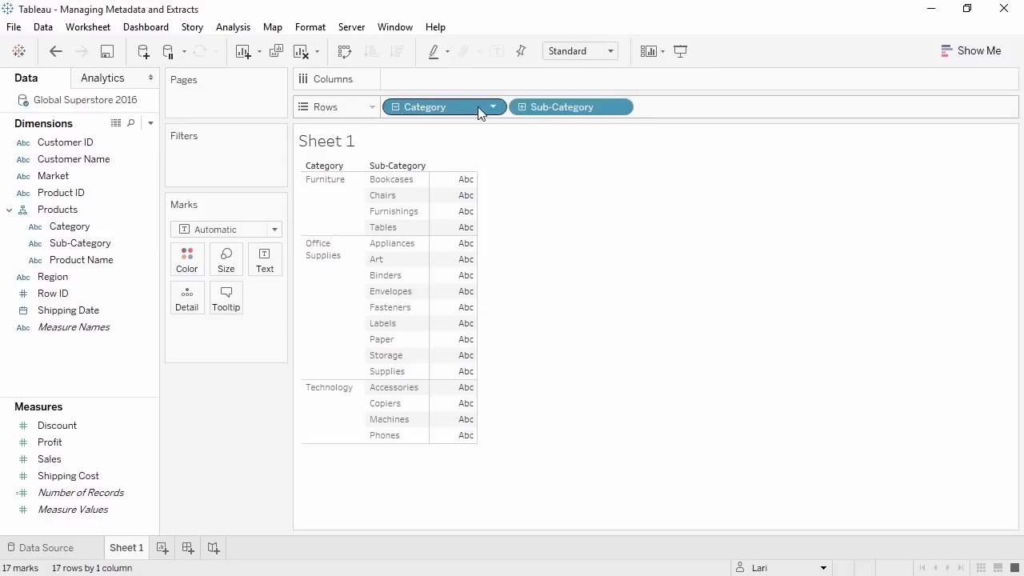
{"action": "left_click", "coordinate": [522, 107]}
{"action": "left_click", "coordinate": [521, 107]}
- Group the Data pane by folder and create a new Customers folder
{"action": "right_click", "coordinate": [112, 355]}
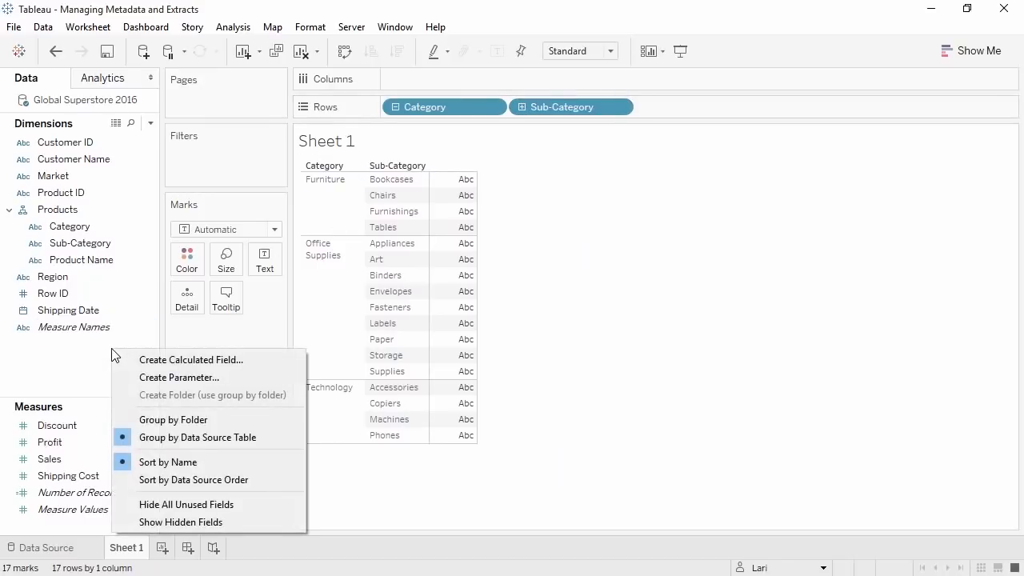
{"action": "left_click", "coordinate": [150, 417]}
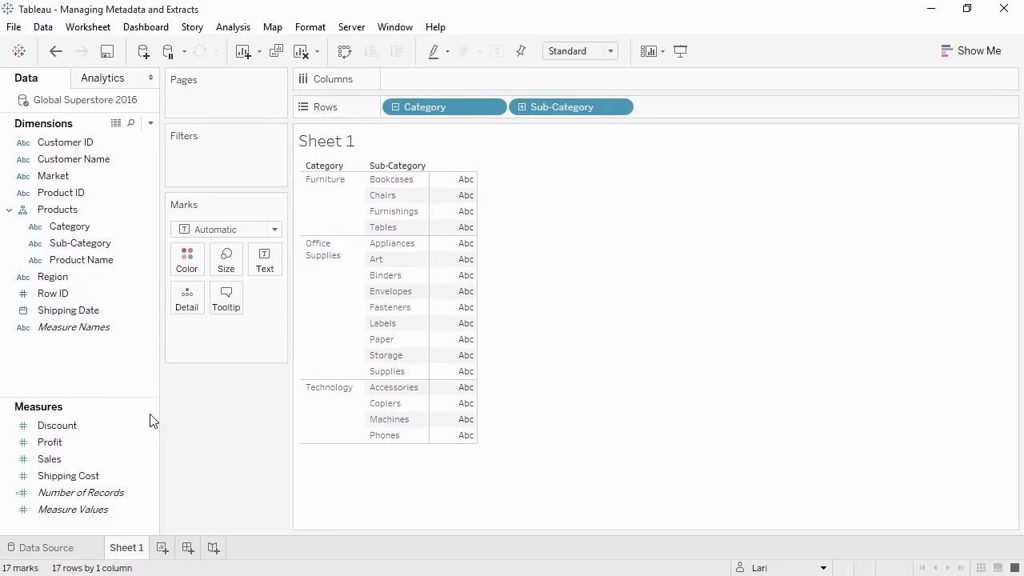
{"action": "right_click", "coordinate": [69, 359]}
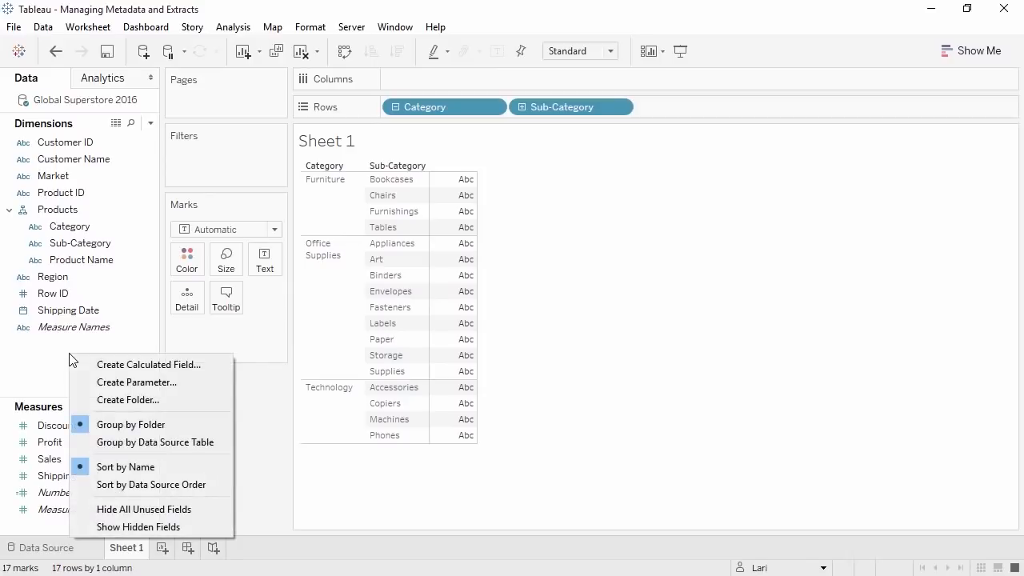
{"action": "left_click", "coordinate": [103, 397]}
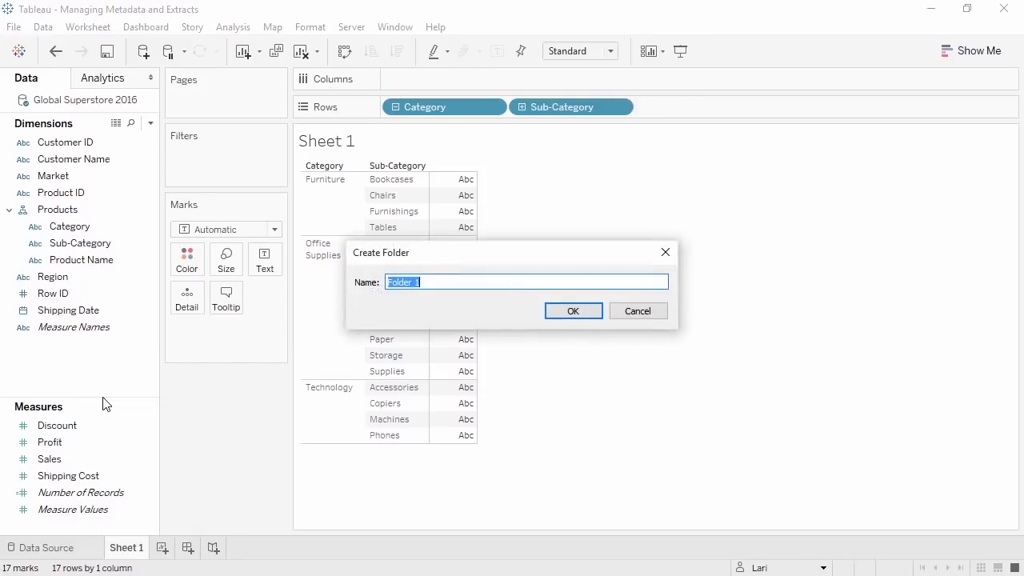
{"action": "type", "text": "Customers"}
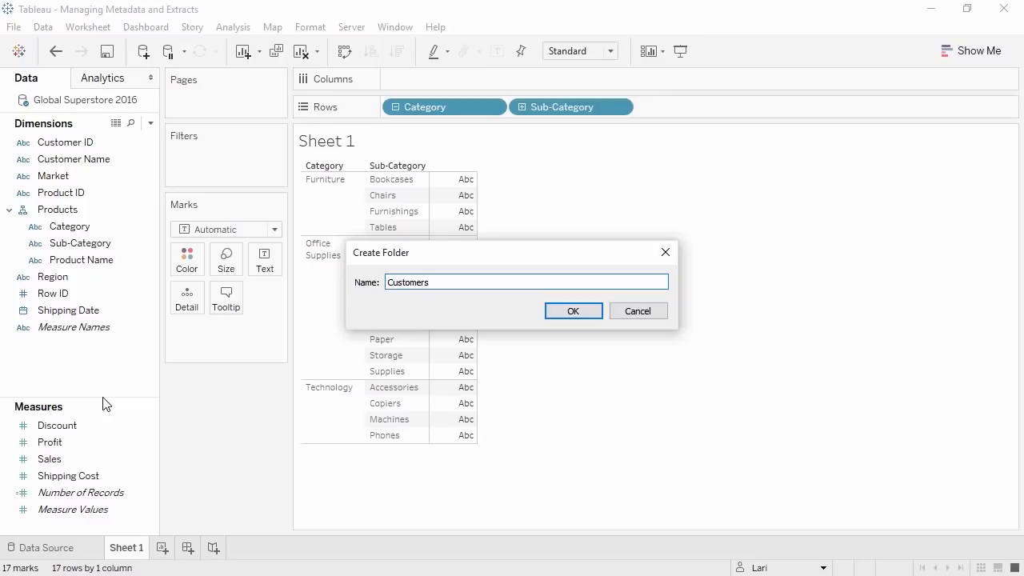
{"action": "left_click", "coordinate": [570, 316]}
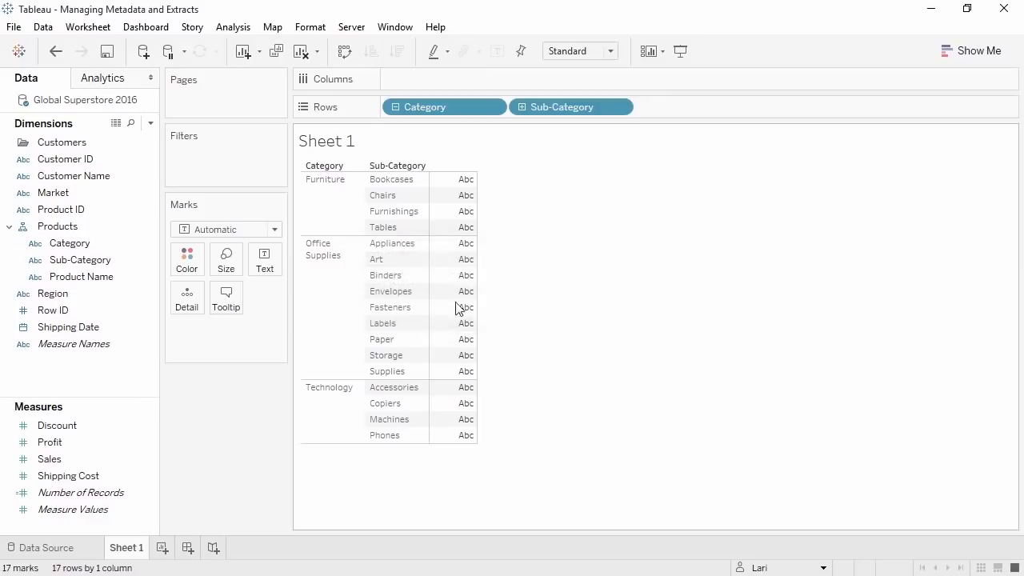
- Move Customer Name into the Customers folder and check the folder and hierarchy contents
{"action": "left_click_drag", "start_coordinate": [98, 175], "coordinate": [92, 150]}
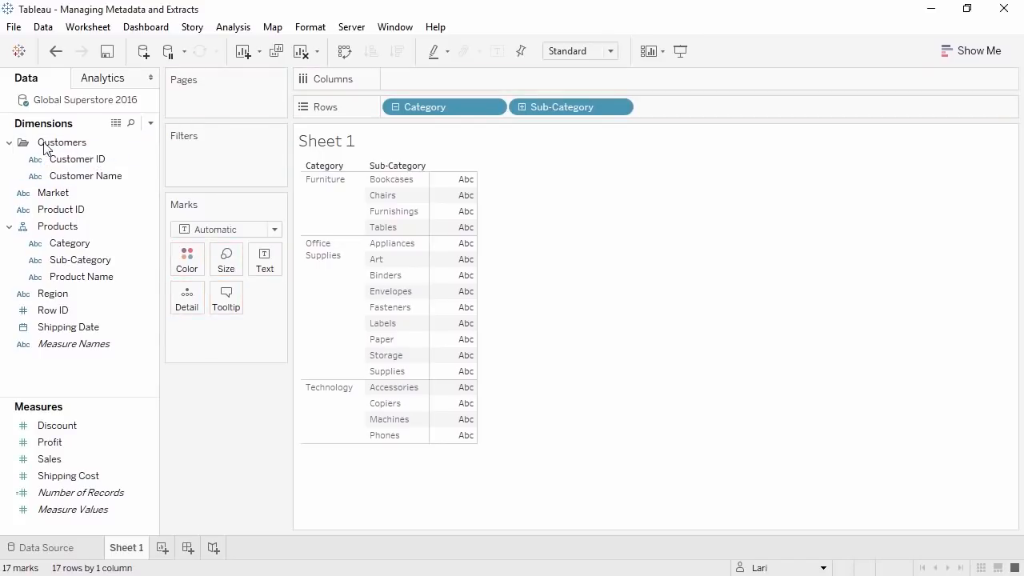
{"action": "left_click", "coordinate": [10, 143]}
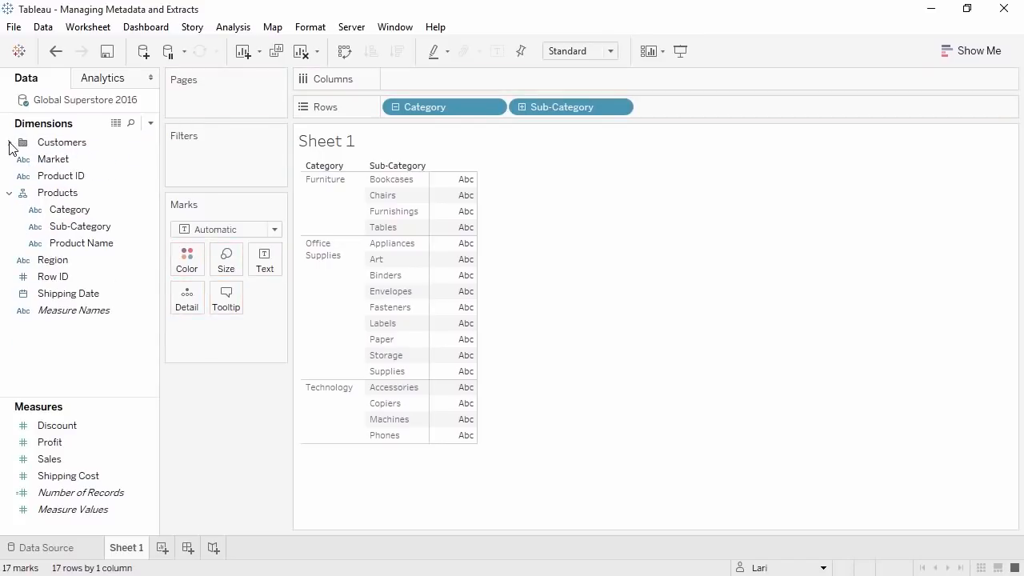
{"action": "left_click", "coordinate": [10, 193]}
{"action": "left_click", "coordinate": [10, 195]}
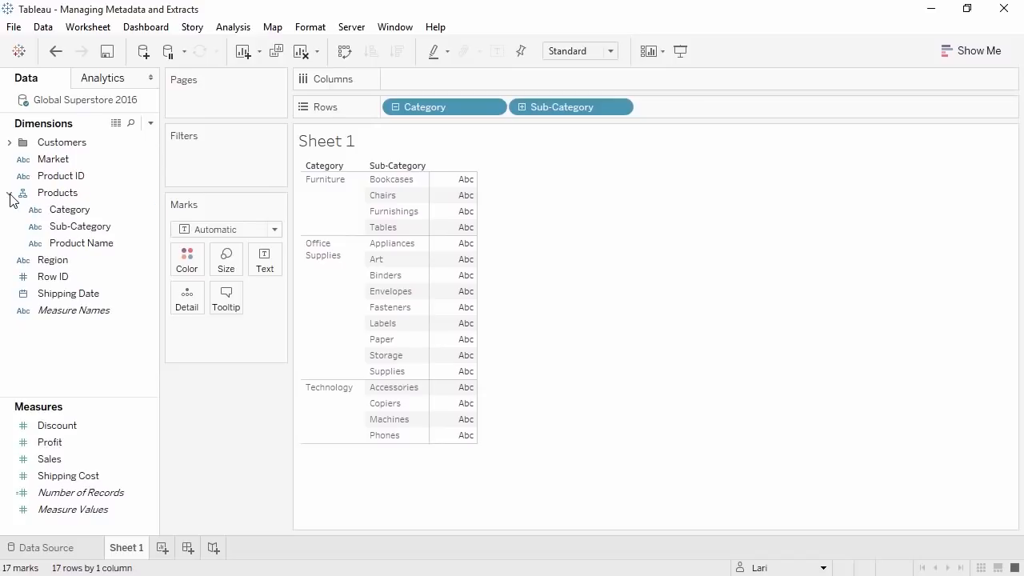
{"action": "left_click", "coordinate": [10, 143]}
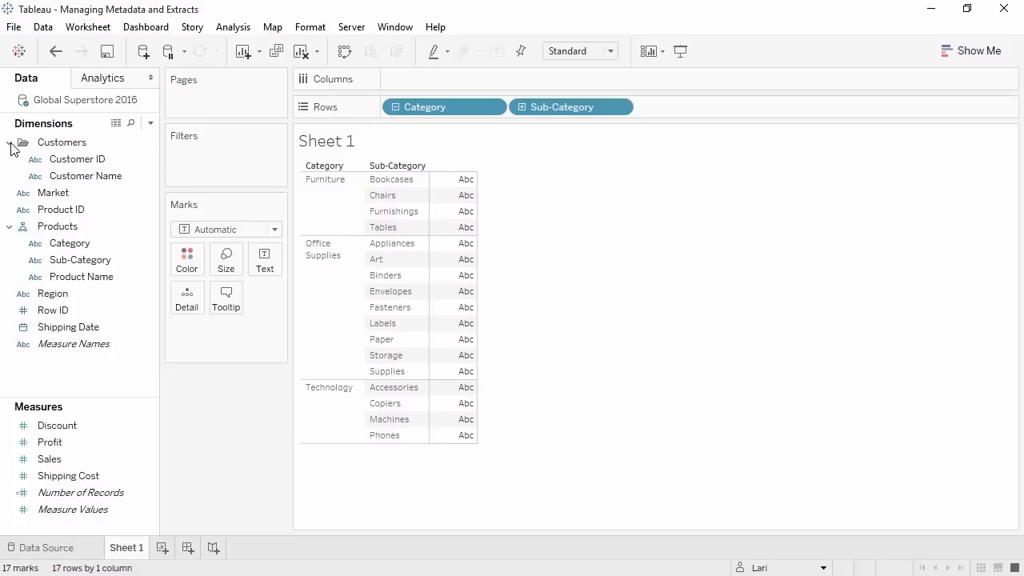
- Try a field search for 's', clear it, and change Row ID's type to String
{"action": "left_click", "coordinate": [131, 125]}
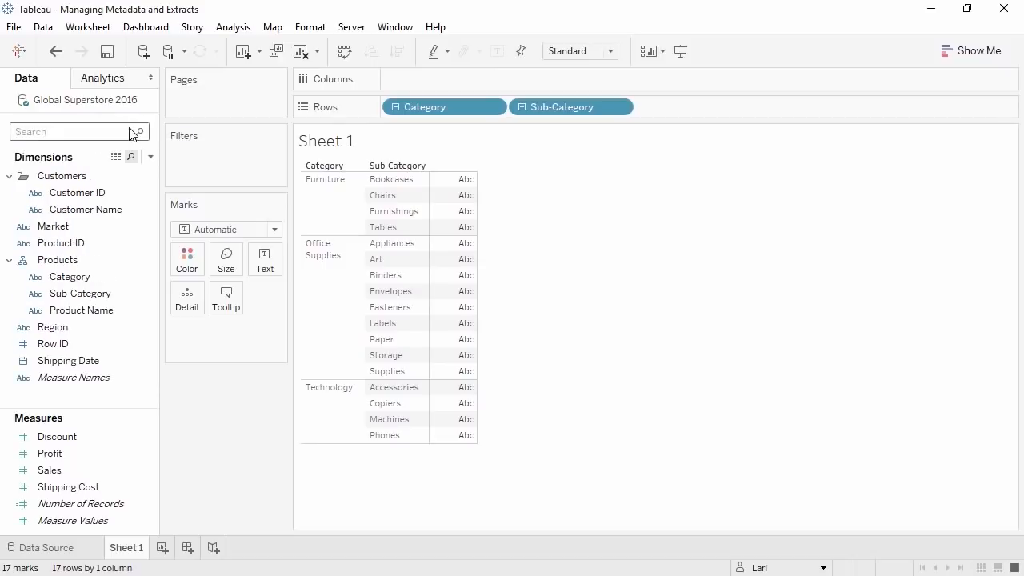
{"action": "type", "text": "s"}
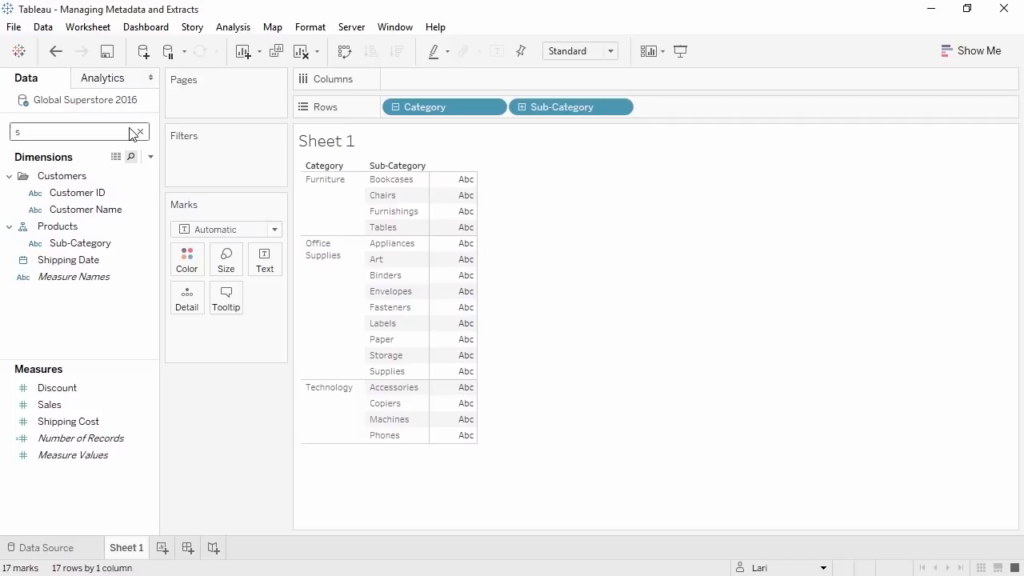
{"action": "left_click", "coordinate": [140, 132]}
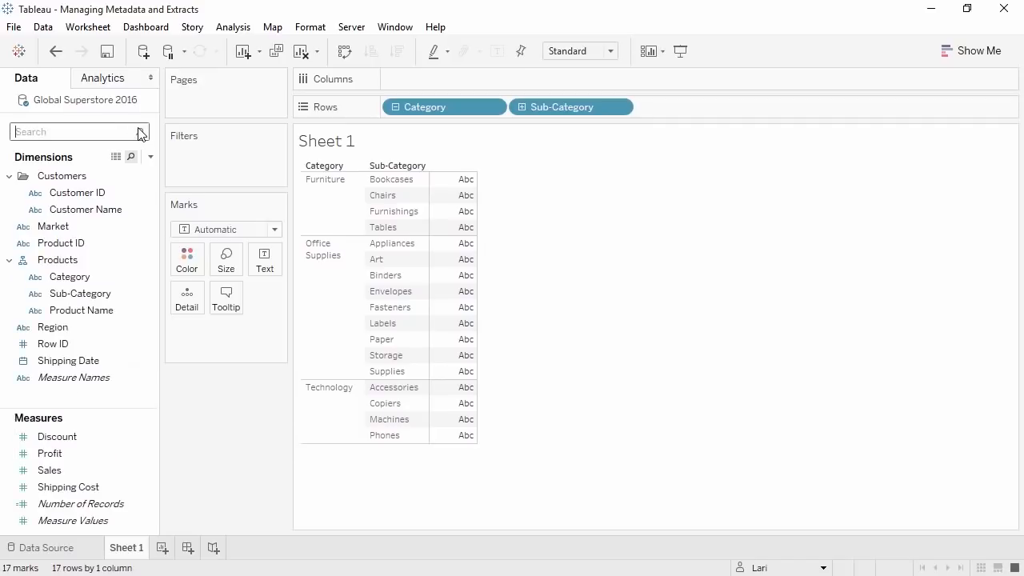
{"action": "left_click", "coordinate": [24, 346]}
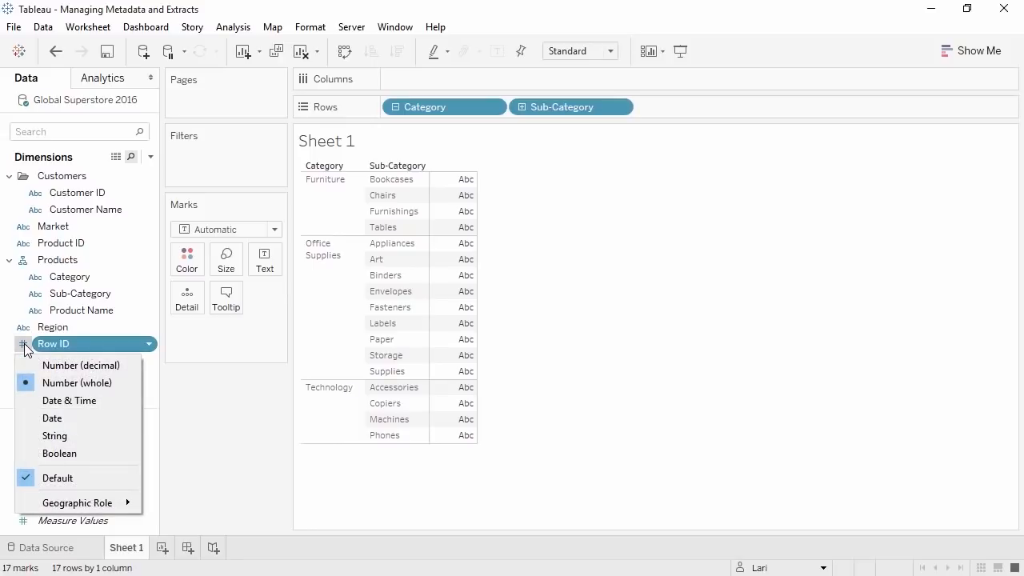
{"action": "left_click", "coordinate": [32, 436]}
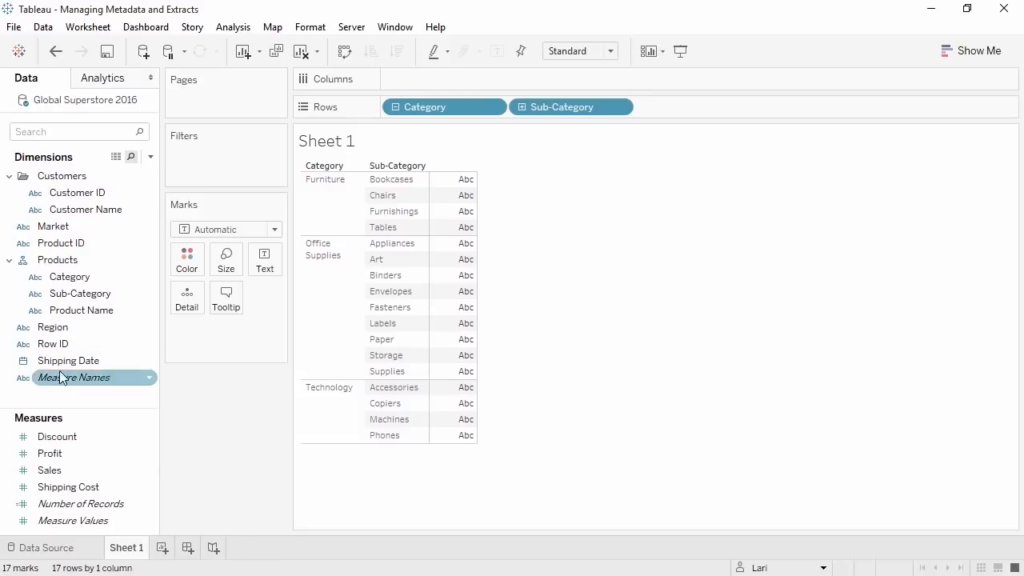
- Colour the marks by Market using the Green-Orange-Teal palette
{"action": "left_click_drag", "start_coordinate": [71, 228], "coordinate": [189, 253]}
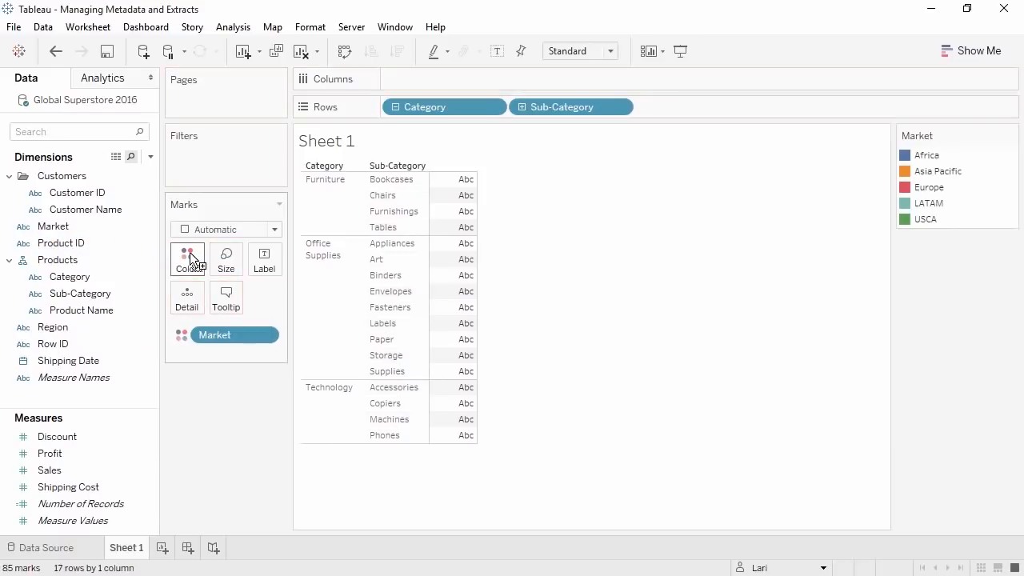
{"action": "left_click", "coordinate": [198, 269]}
{"action": "left_click", "coordinate": [232, 311]}
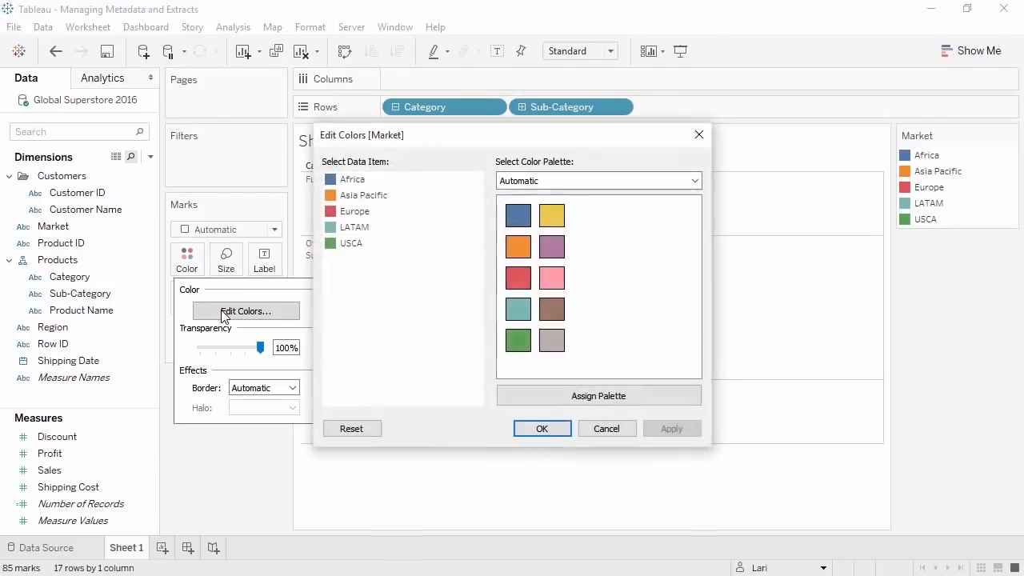
{"action": "left_click", "coordinate": [578, 182]}
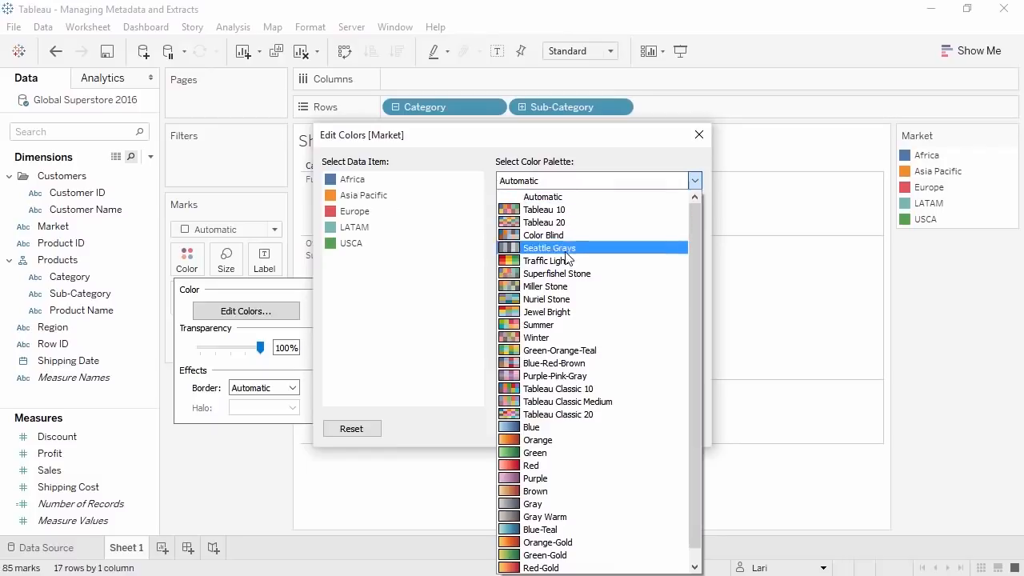
{"action": "left_click", "coordinate": [562, 327]}
{"action": "left_click", "coordinate": [561, 400]}
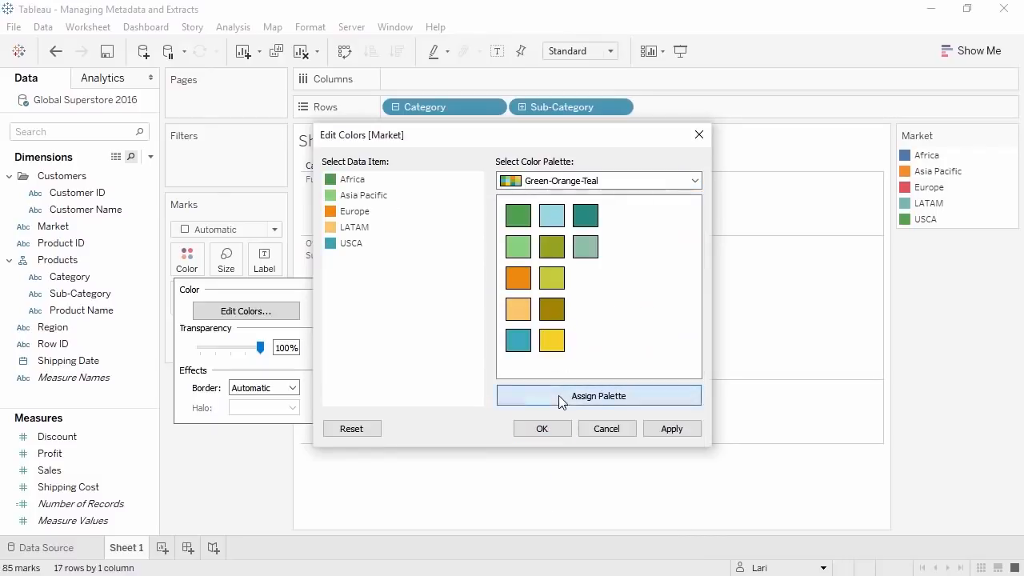
{"action": "left_click", "coordinate": [541, 429]}
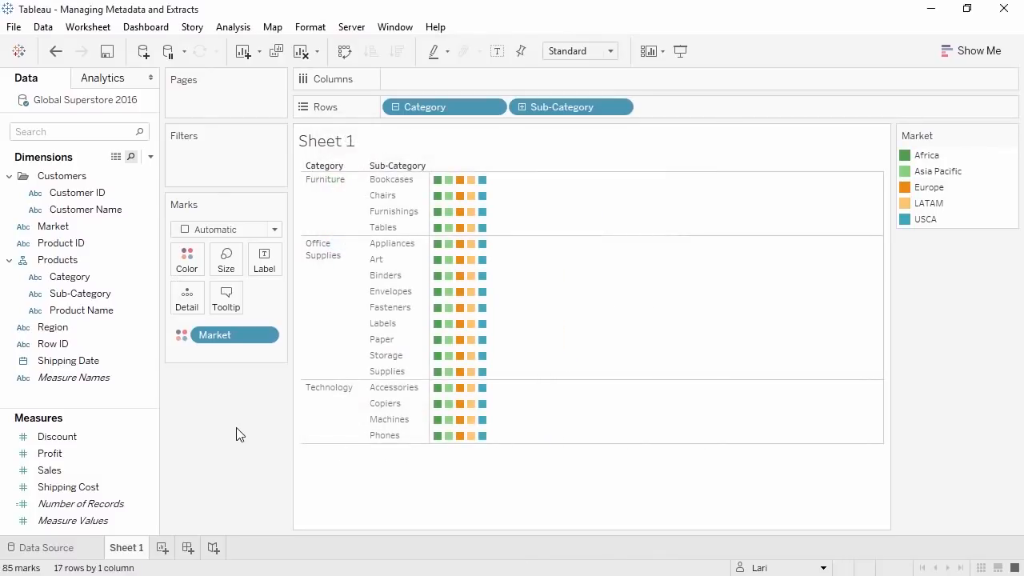
- Re-apply Market to Color and inspect Discount's options without changing anything
{"action": "left_click_drag", "start_coordinate": [237, 335], "coordinate": [213, 404]}
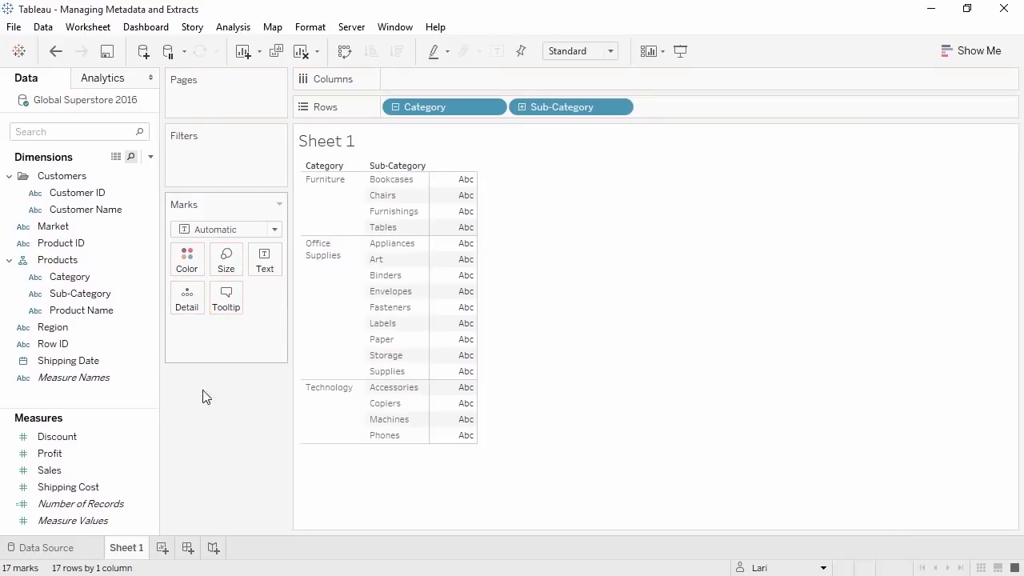
{"action": "left_click_drag", "start_coordinate": [53, 229], "coordinate": [200, 268]}
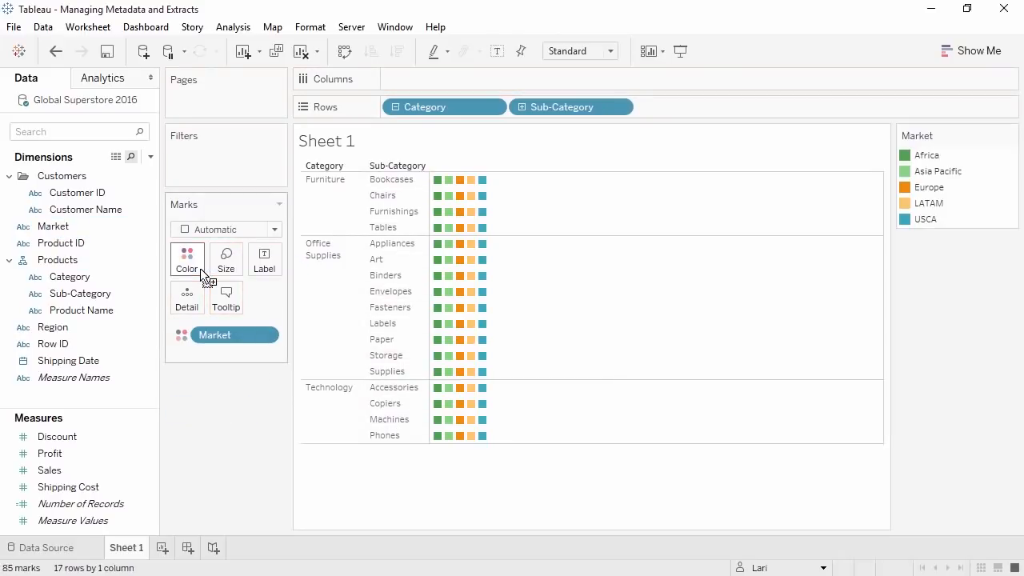
{"action": "right_click", "coordinate": [88, 437]}
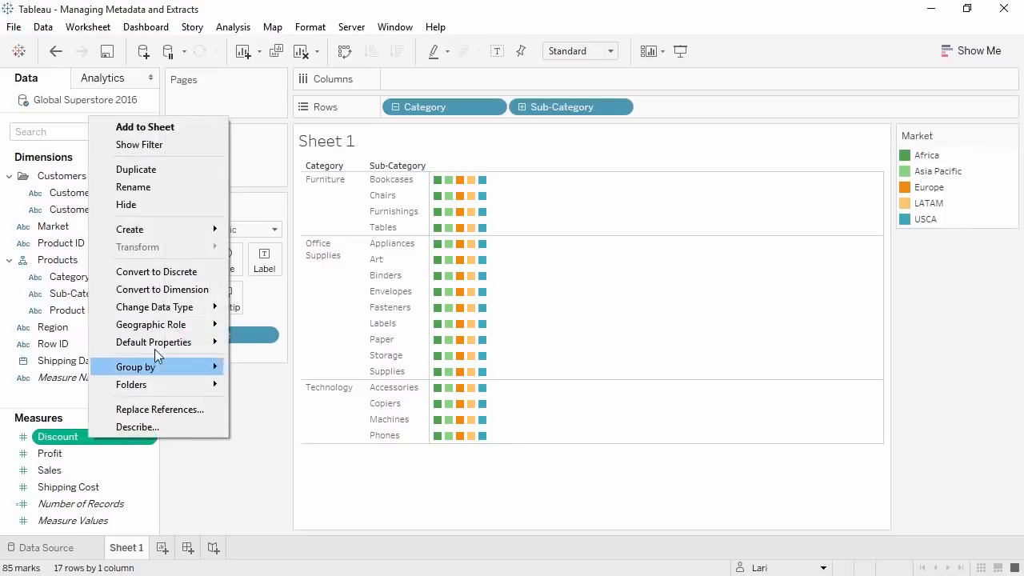
{"action": "mouse_move", "coordinate": [159, 346]}
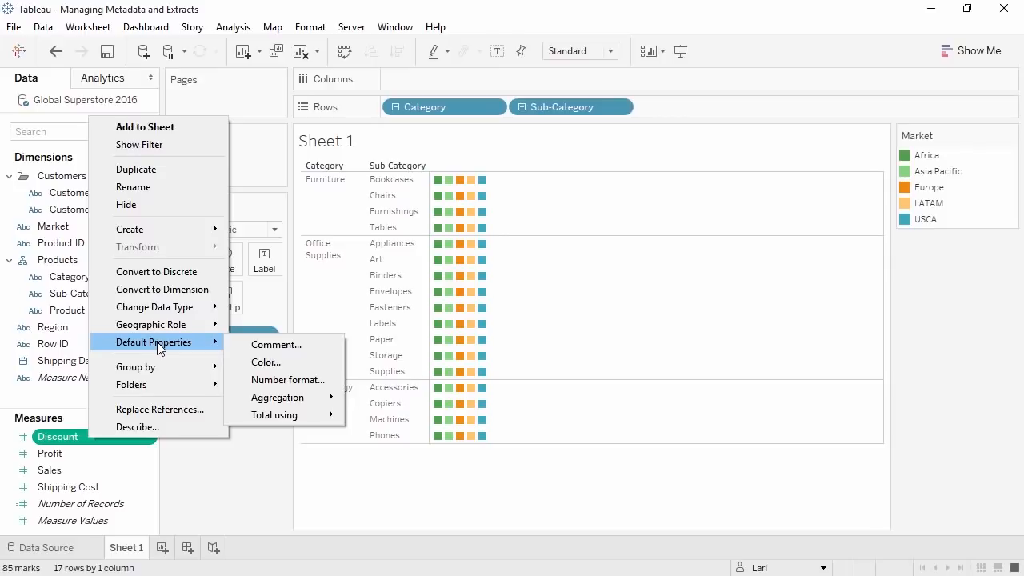
{"action": "left_click", "coordinate": [173, 444]}
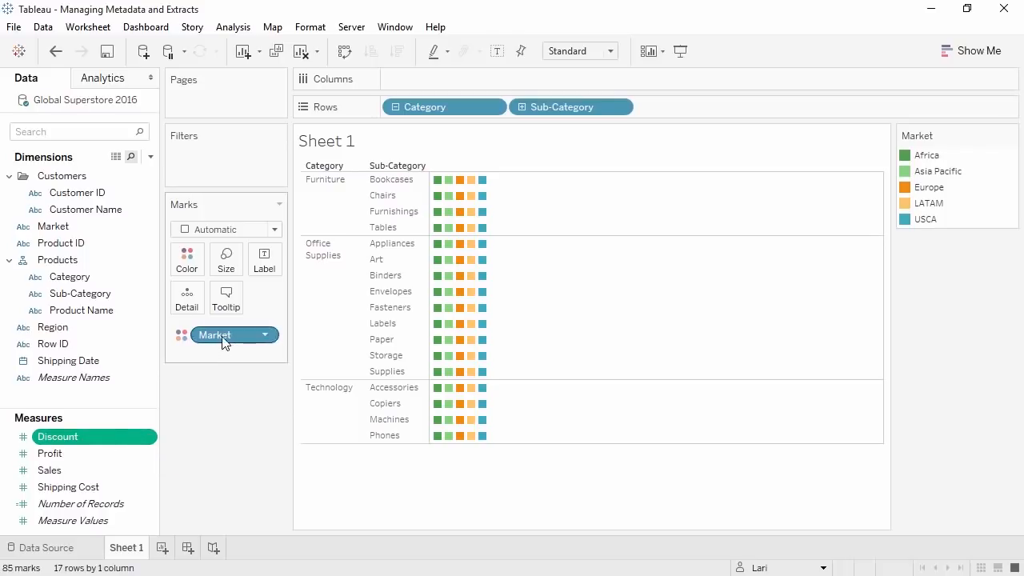
- Drop the Market colours for average Discount bars, toggling mark labels on and off
{"action": "left_click_drag", "start_coordinate": [224, 338], "coordinate": [418, 86]}
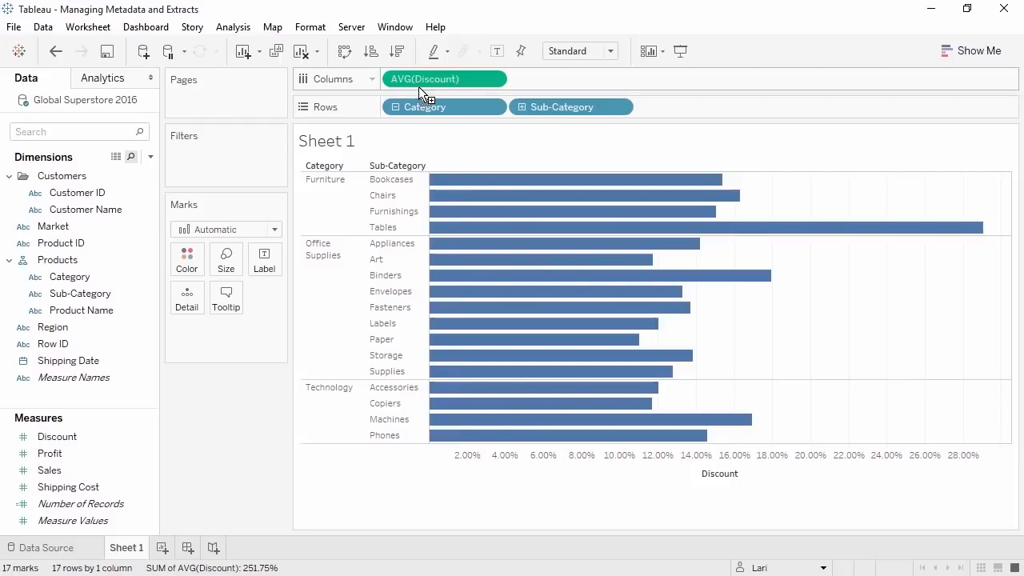
{"action": "left_click", "coordinate": [496, 51]}
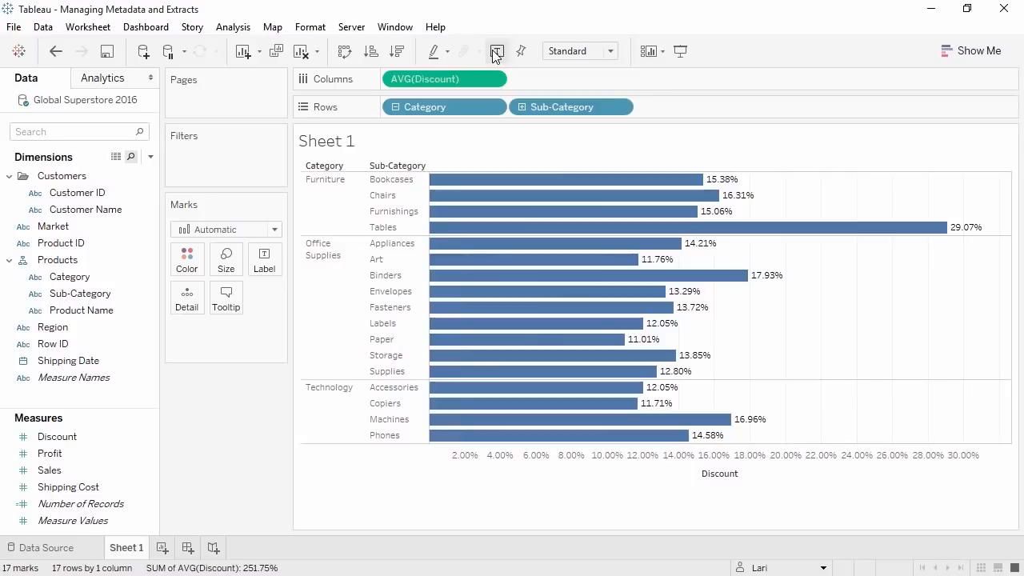
{"action": "left_click", "coordinate": [496, 51]}
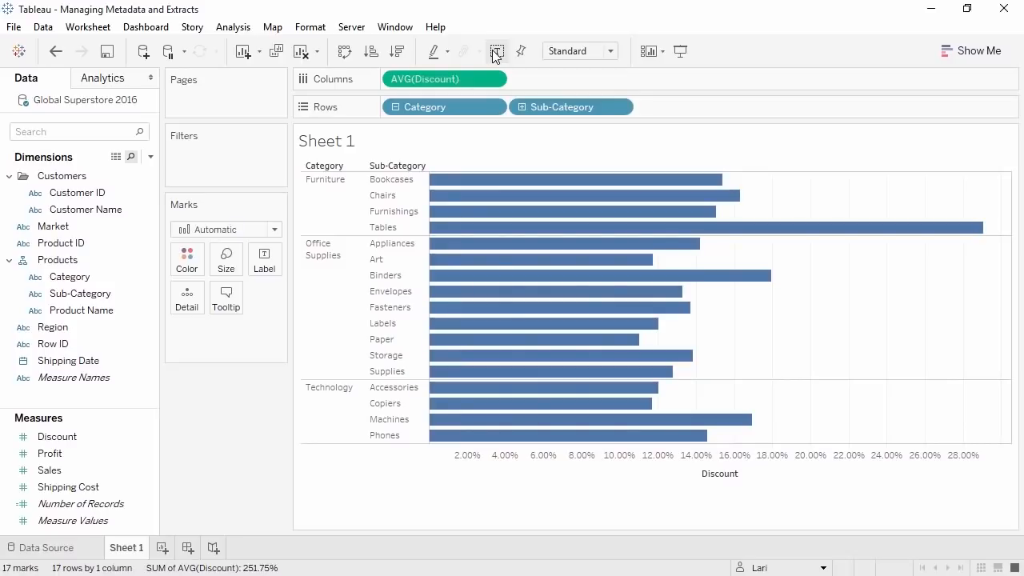
- Remove the Products hierarchy, leaving Category, Sub-Category and Product Name as separate fields
{"action": "right_click", "coordinate": [93, 261]}
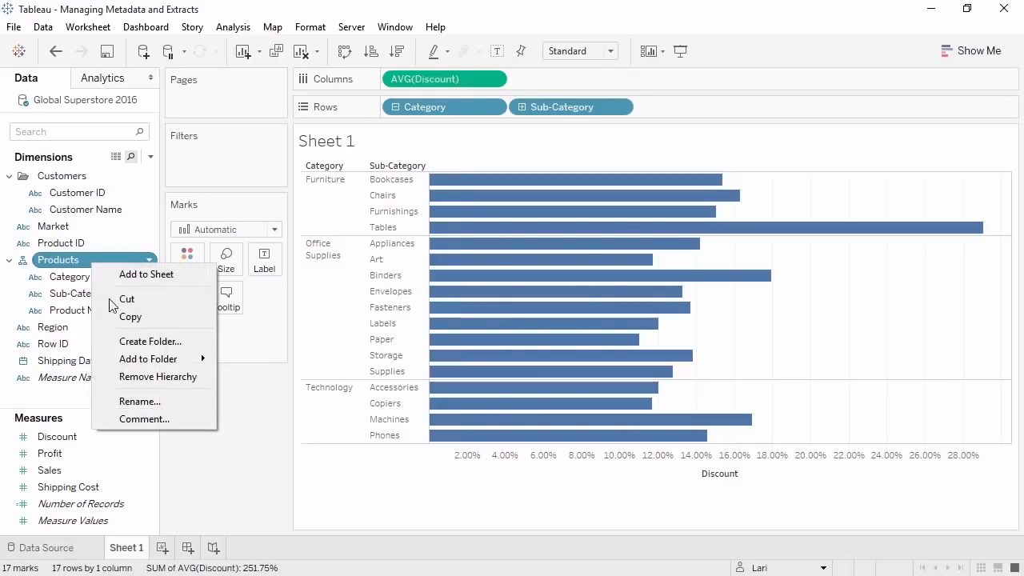
{"action": "left_click", "coordinate": [142, 377]}
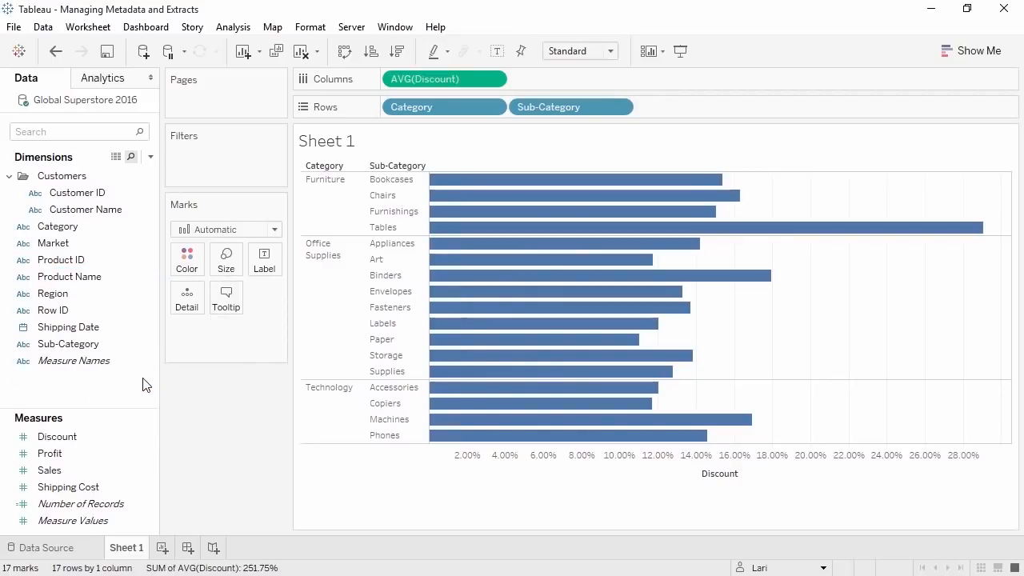
{"action": "right_click", "coordinate": [82, 389]}
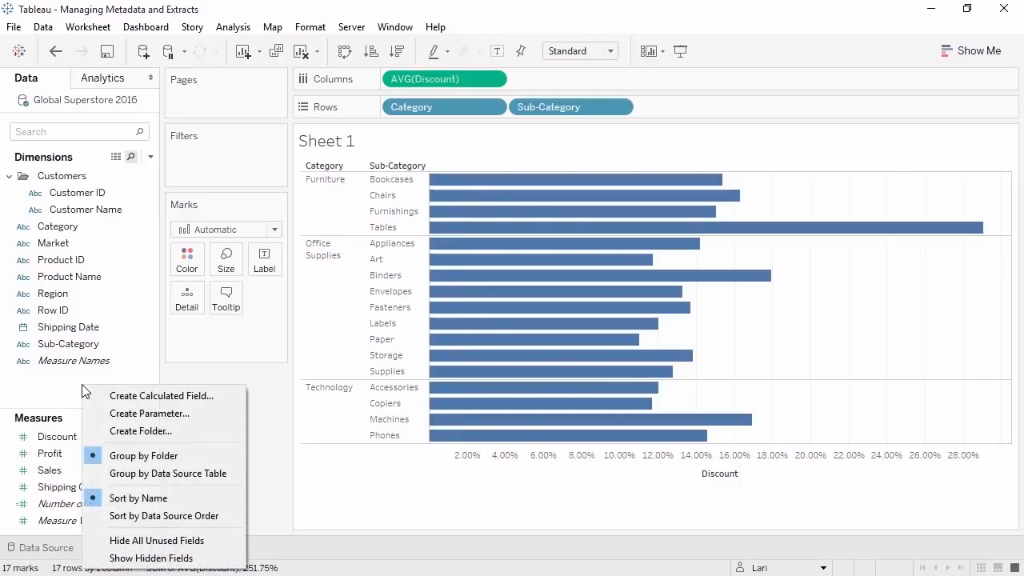
- Create calculated field 'Shipped X days ago' as DATEDIFF("day", [Shipping Date], TODAY())
{"action": "left_click", "coordinate": [111, 397]}
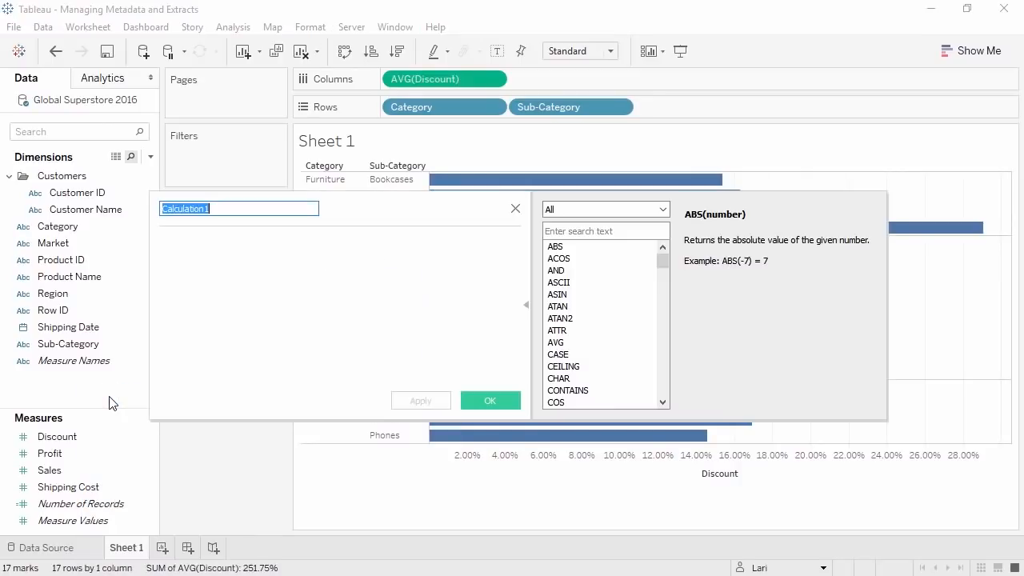
{"action": "left_click", "coordinate": [192, 336]}
{"action": "type", "text": "DATEDIFF(\"day\", [Shipping Date], TODAY())"}
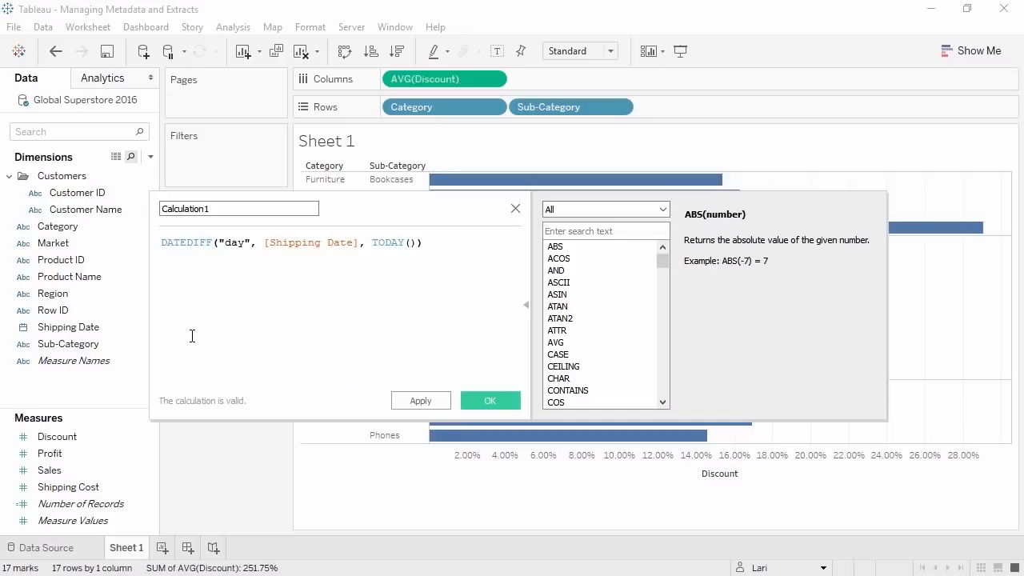
{"action": "left_click", "coordinate": [218, 212]}
{"action": "left_click_drag", "start_coordinate": [218, 211], "coordinate": [163, 210]}
{"action": "type", "text": "Shipped X days ago"}
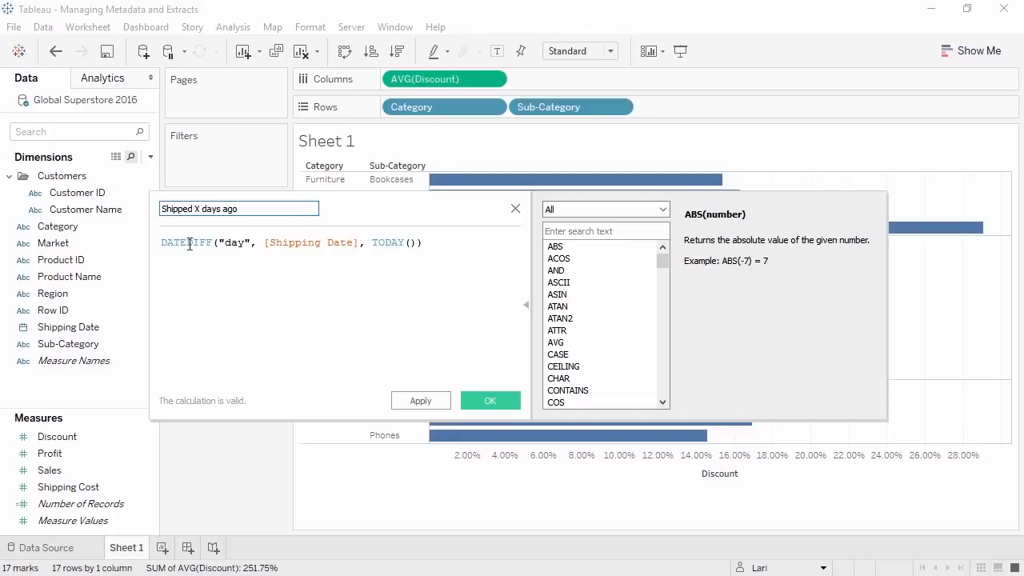
{"action": "left_click", "coordinate": [480, 401]}
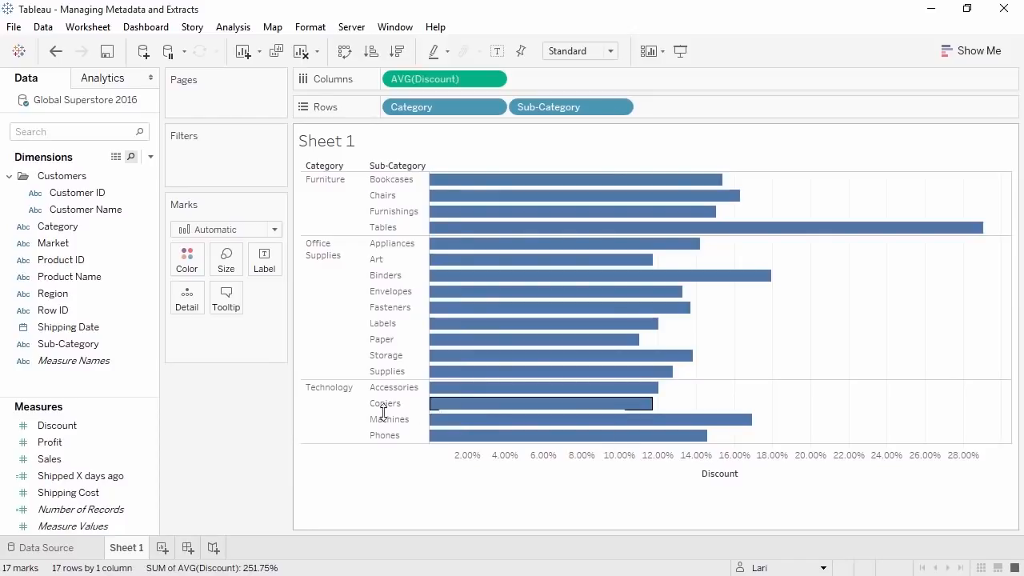
- Check the Data Source page, then return to the Sheet 1 average Discount bar chart
{"action": "left_click", "coordinate": [93, 548]}
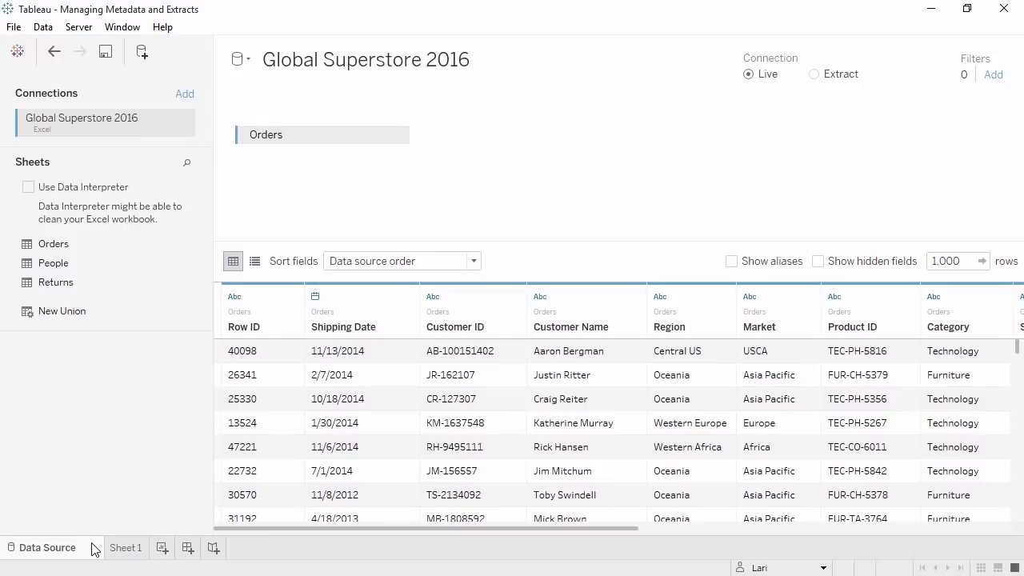
{"action": "left_click", "coordinate": [117, 549]}
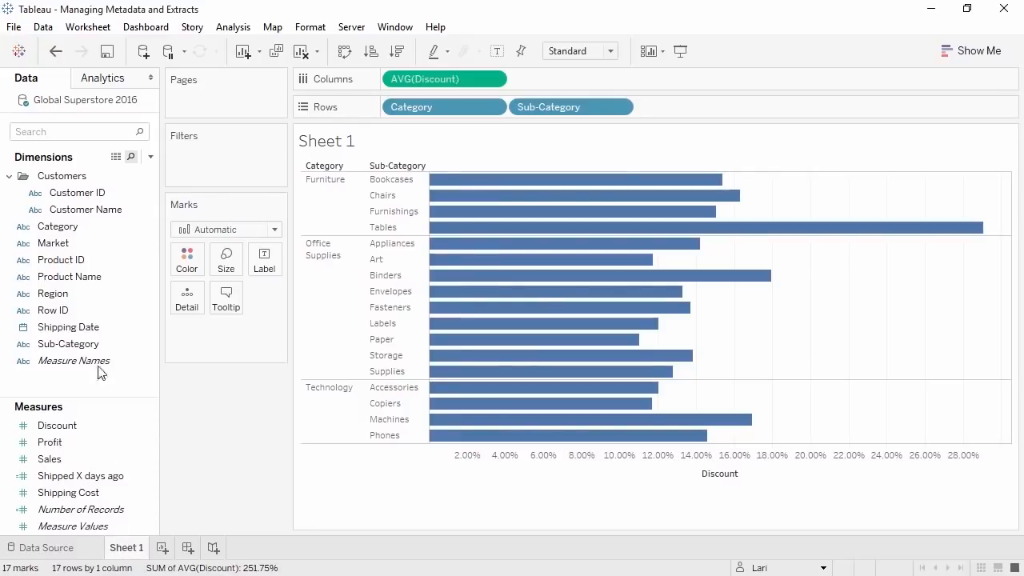
{"action": "right_click", "coordinate": [112, 104]}
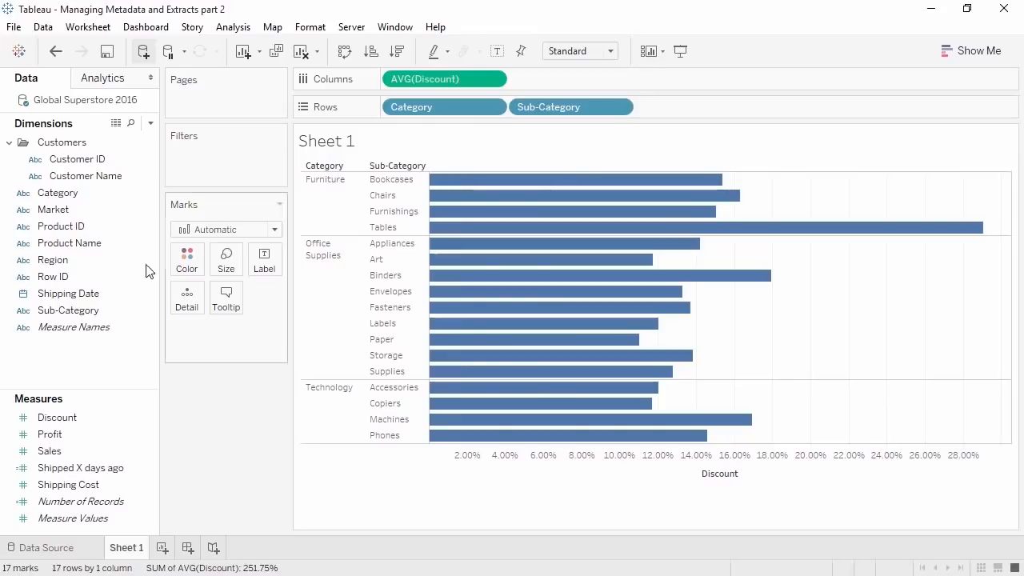
- Extract all rows of the Global Superstore 2016 data source
{"action": "right_click", "coordinate": [91, 107]}
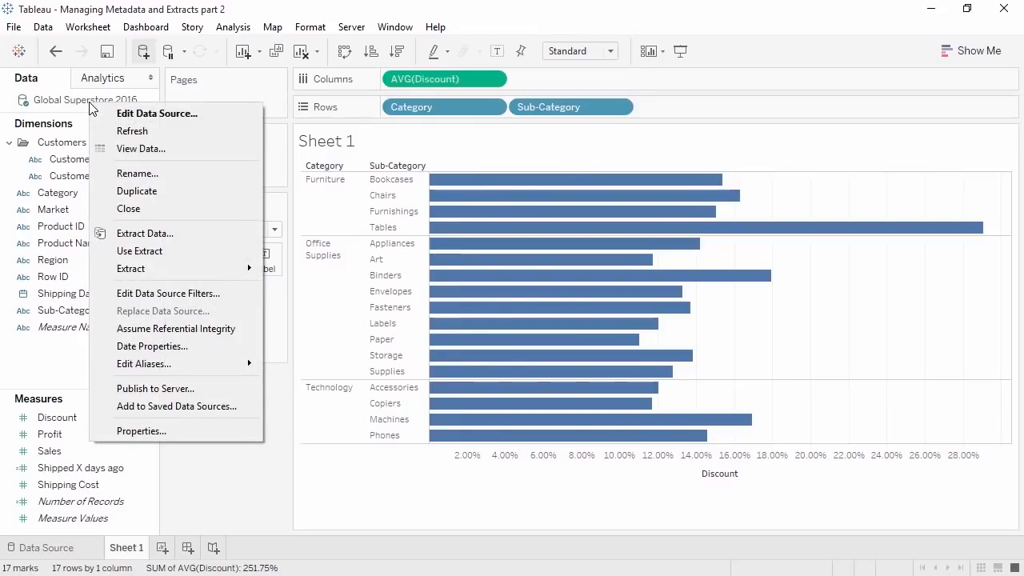
{"action": "left_click", "coordinate": [162, 232]}
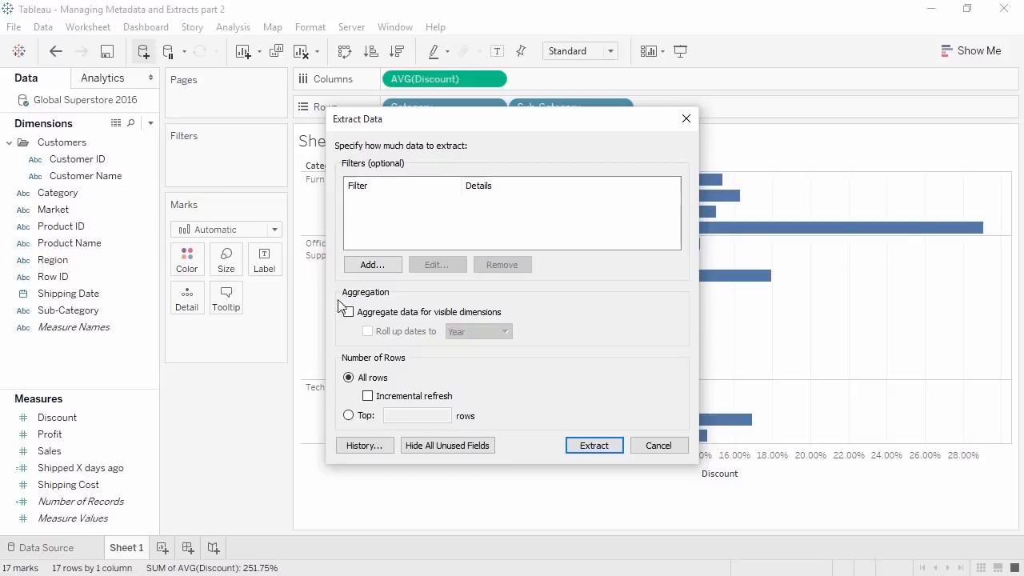
{"action": "left_click", "coordinate": [594, 445]}
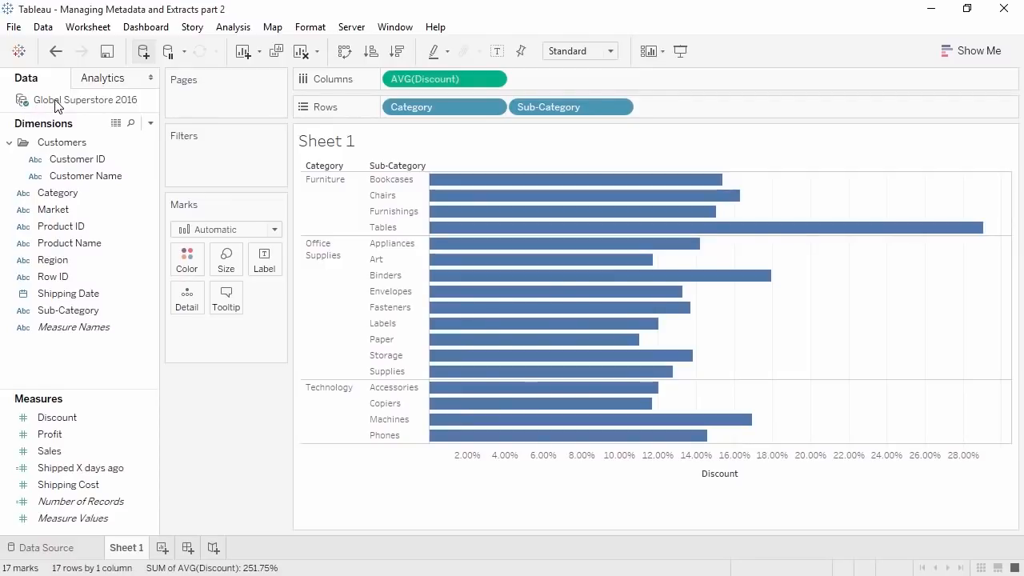
{"action": "right_click", "coordinate": [56, 106]}
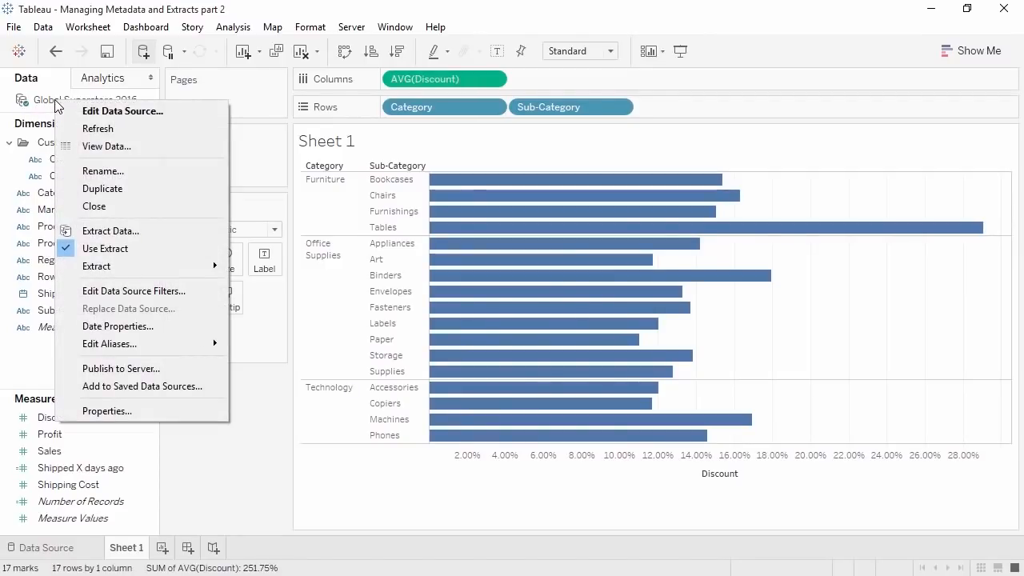
{"action": "left_click", "coordinate": [156, 245]}
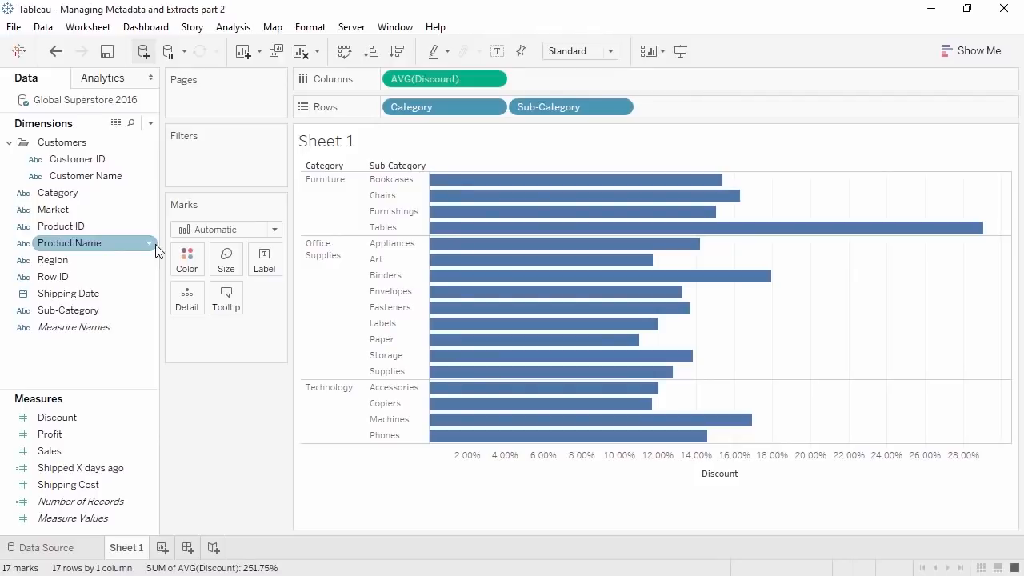
{"action": "right_click", "coordinate": [46, 105]}
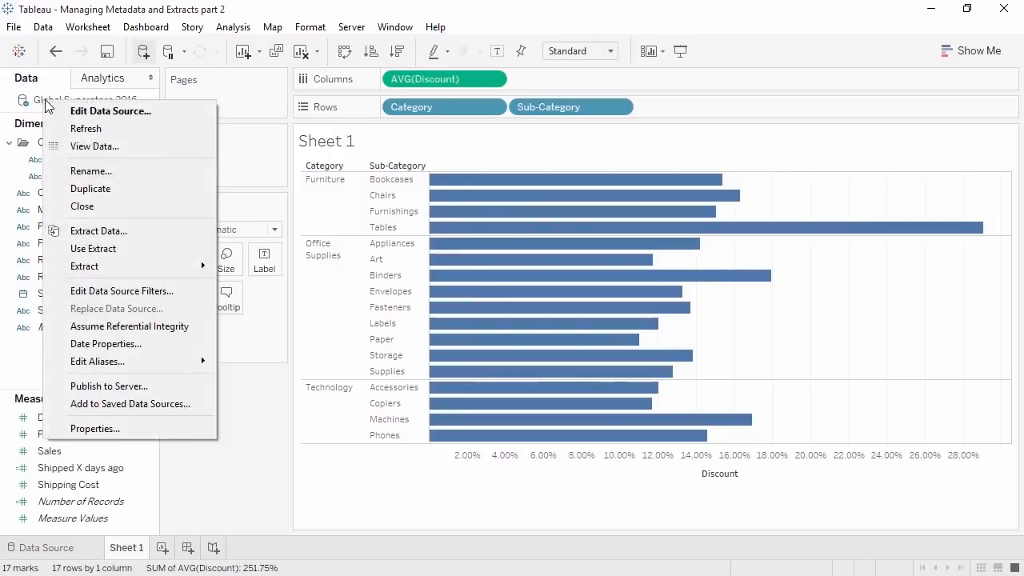
{"action": "left_click", "coordinate": [79, 245]}
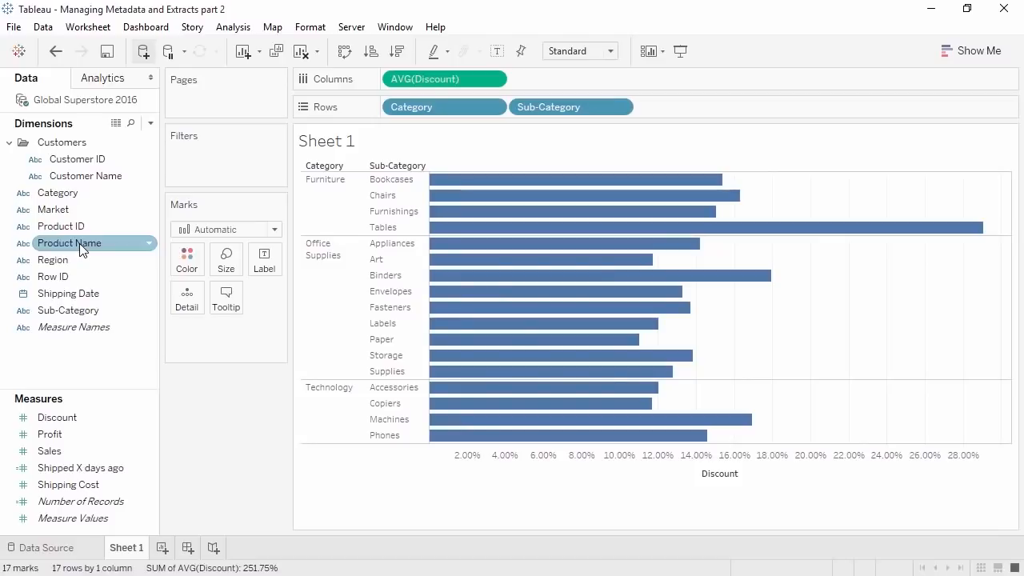
{"action": "right_click", "coordinate": [76, 103]}
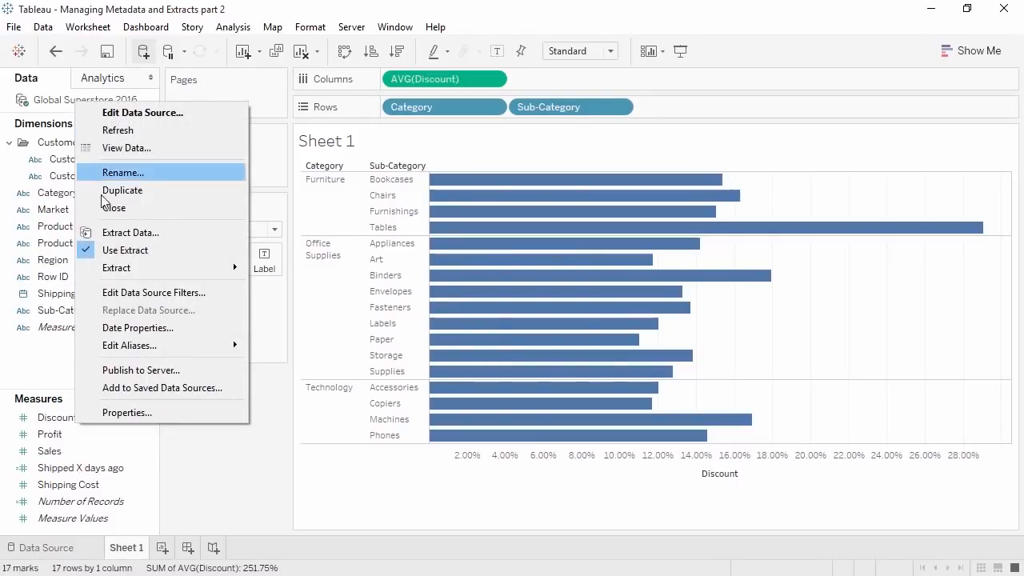
{"action": "mouse_move", "coordinate": [124, 269]}
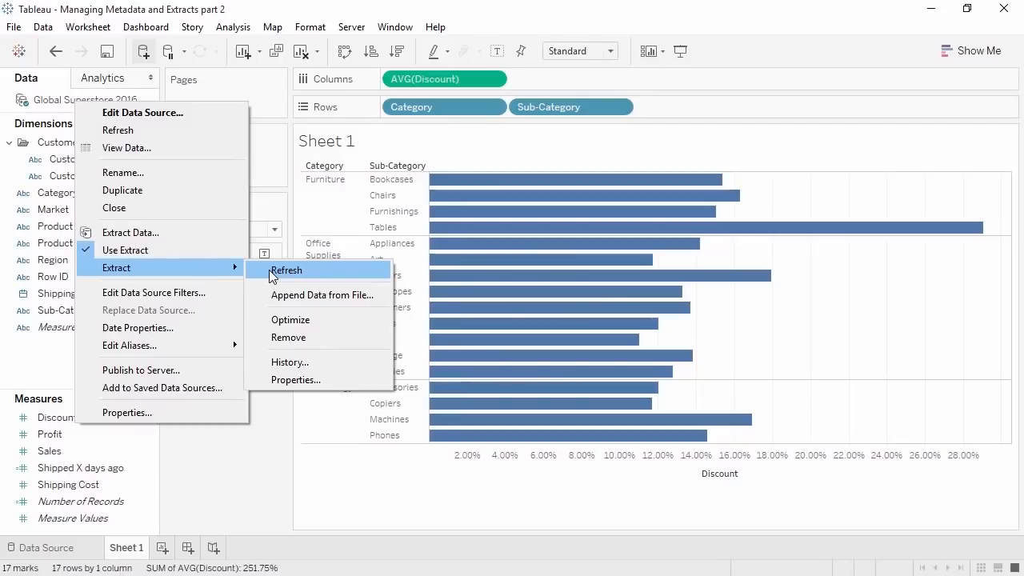
{"action": "left_click", "coordinate": [258, 453]}
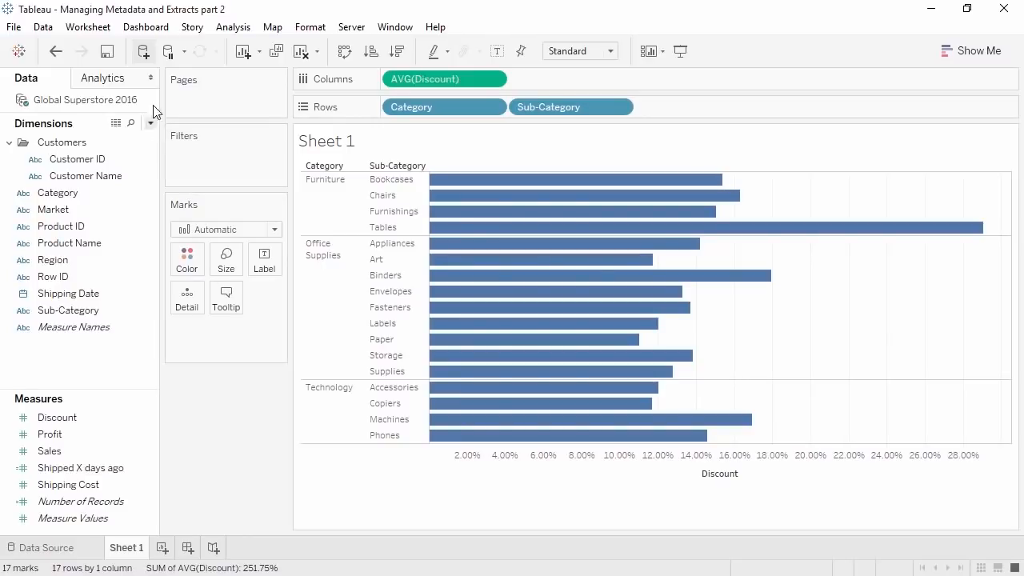
{"action": "left_click", "coordinate": [144, 53]}
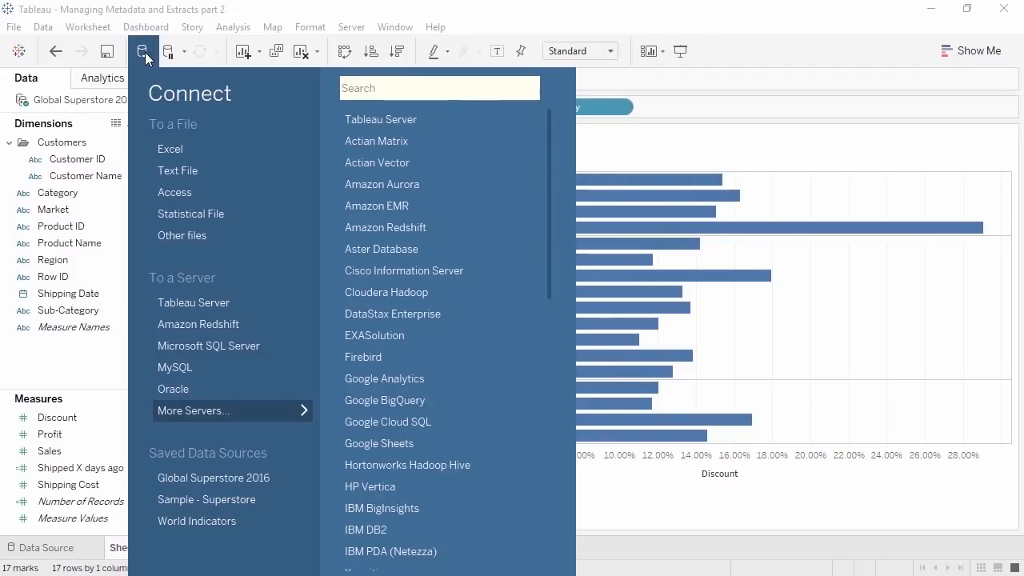
- Connect to the GS2016 - disc.xlsx workbook as an extract, then return to Sheet 1
{"action": "left_click", "coordinate": [160, 148]}
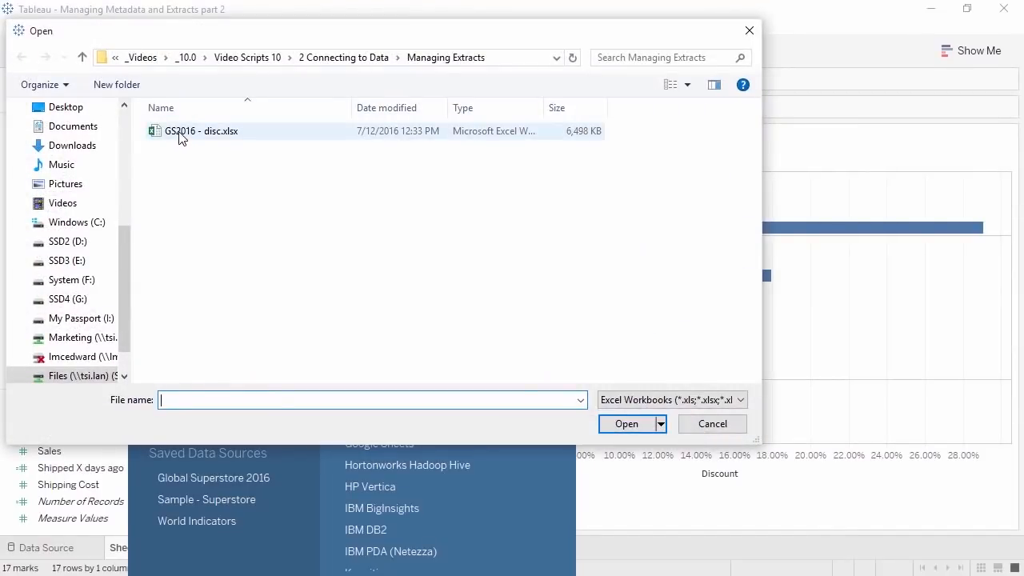
{"action": "left_click", "coordinate": [180, 136]}
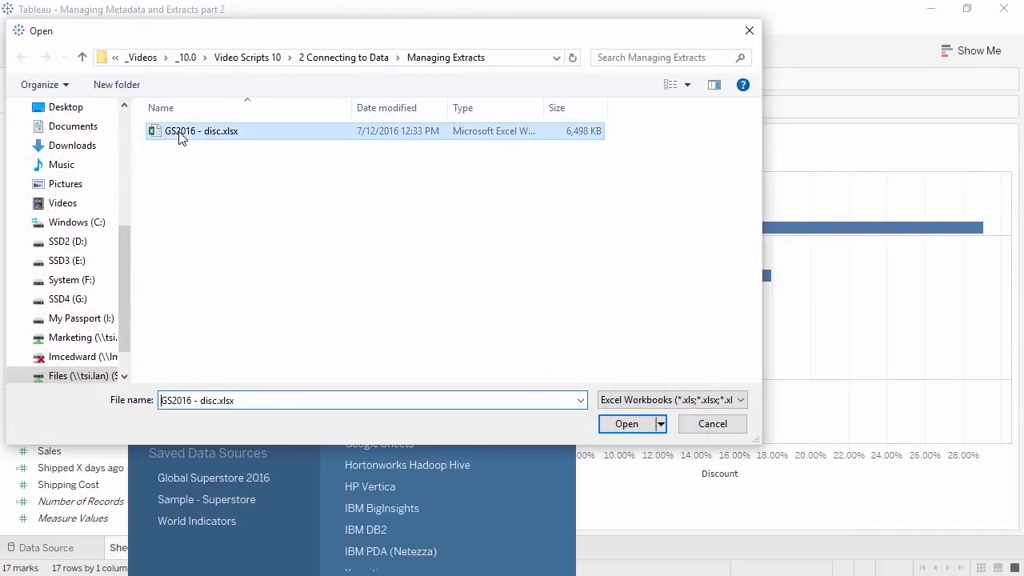
{"action": "left_click", "coordinate": [650, 423]}
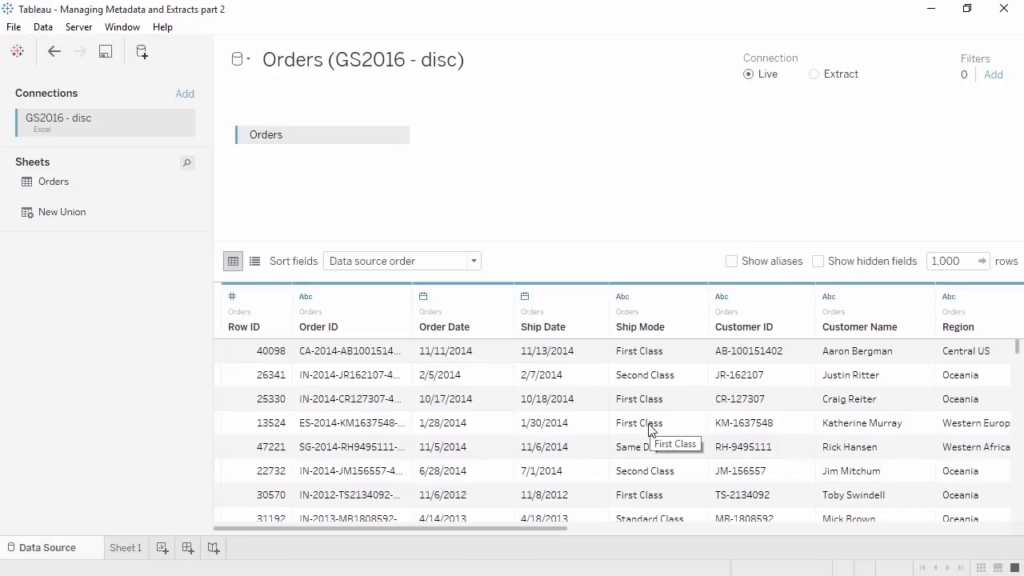
{"action": "left_click", "coordinate": [815, 75]}
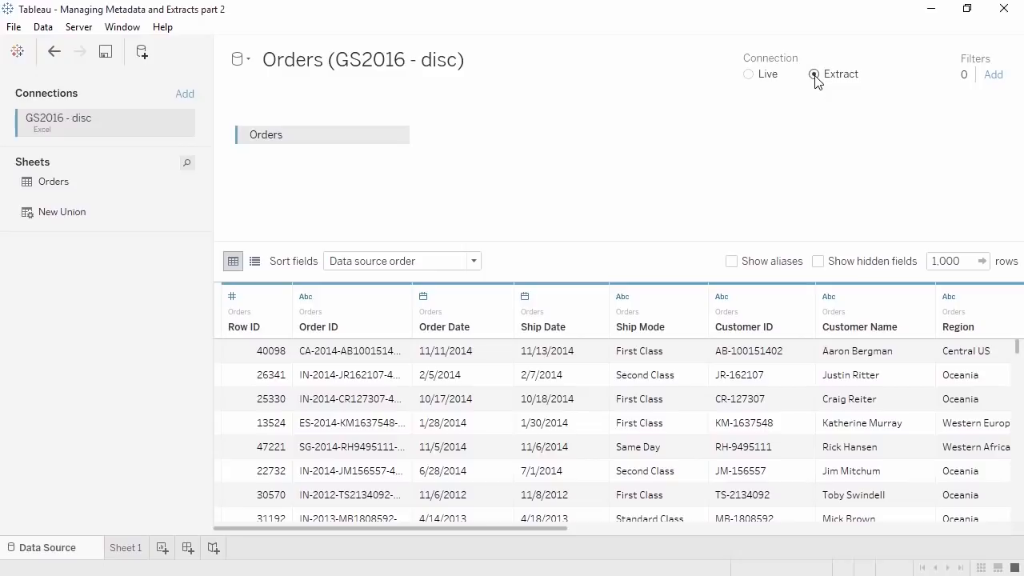
{"action": "left_click", "coordinate": [124, 549]}
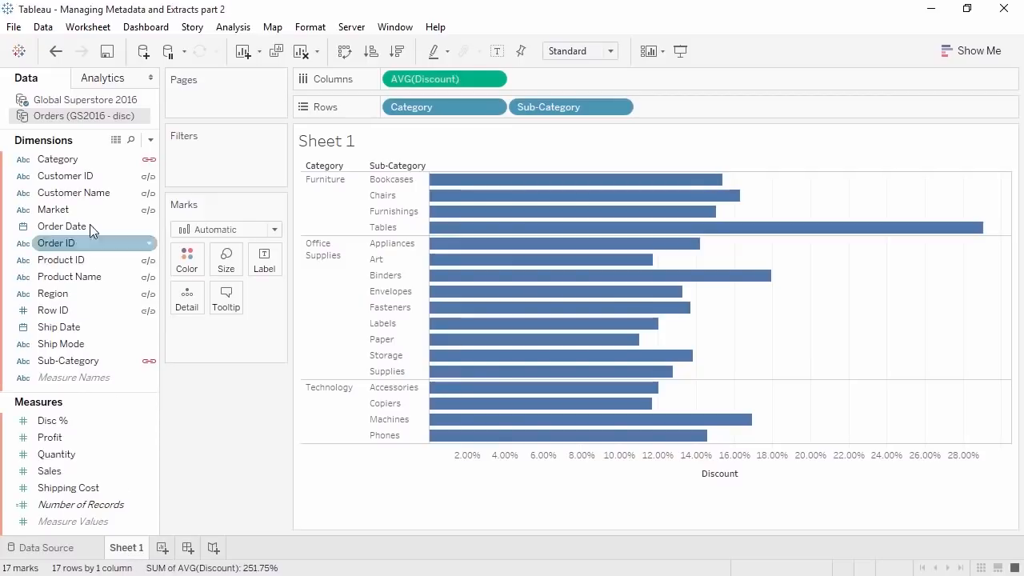
- Replace Sheet 1's Global Superstore 2016 source with Orders (GS2016 - disc), then close Global Superstore 2016
{"action": "left_click", "coordinate": [76, 101]}
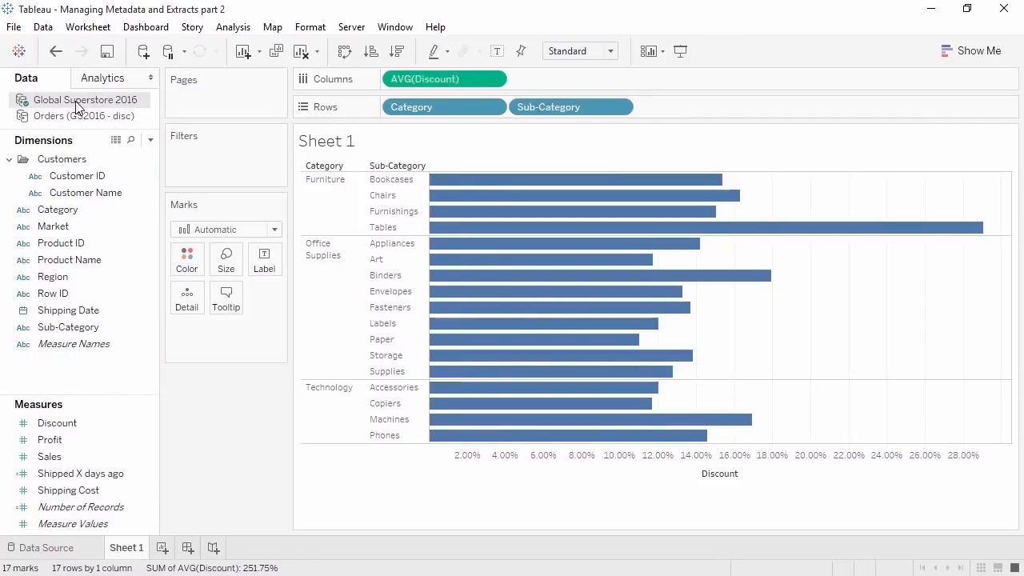
{"action": "left_click", "coordinate": [78, 117]}
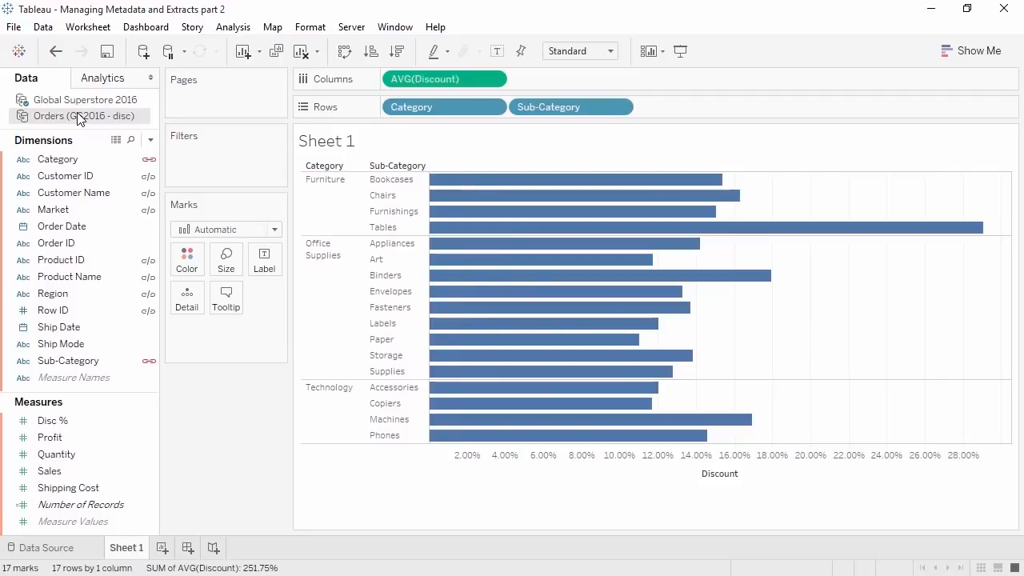
{"action": "right_click", "coordinate": [77, 116]}
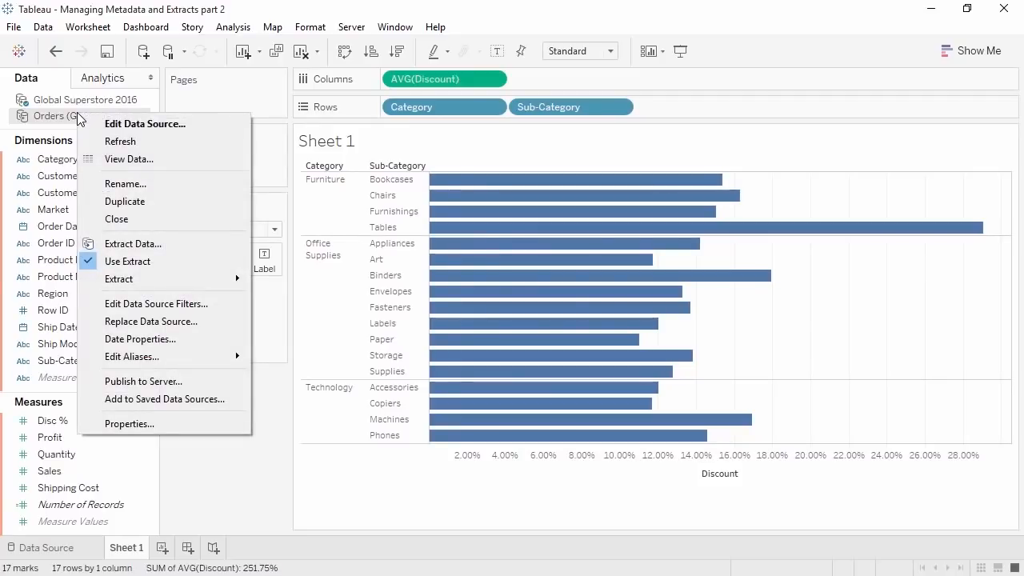
{"action": "left_click", "coordinate": [126, 321]}
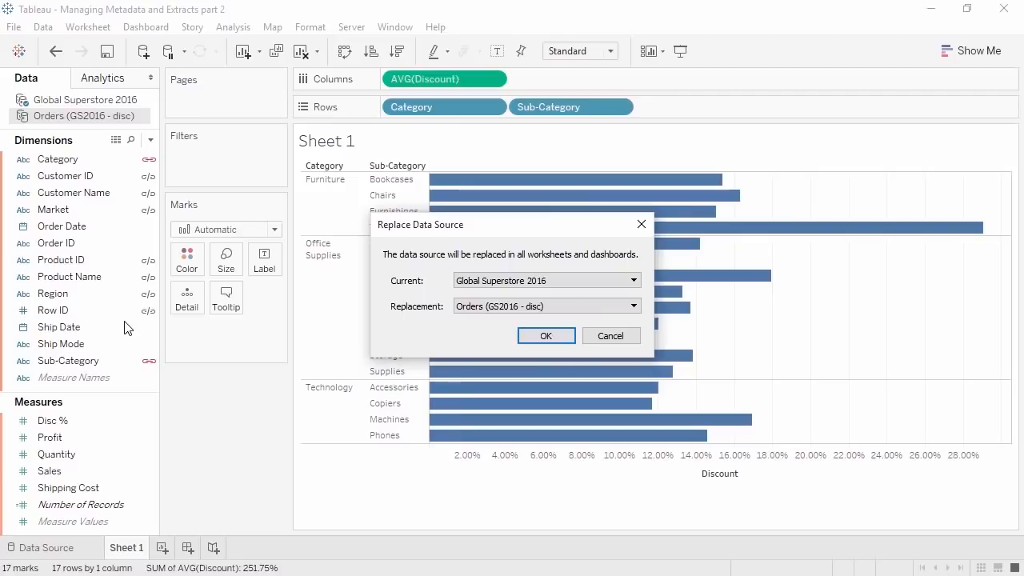
{"action": "left_click", "coordinate": [542, 336]}
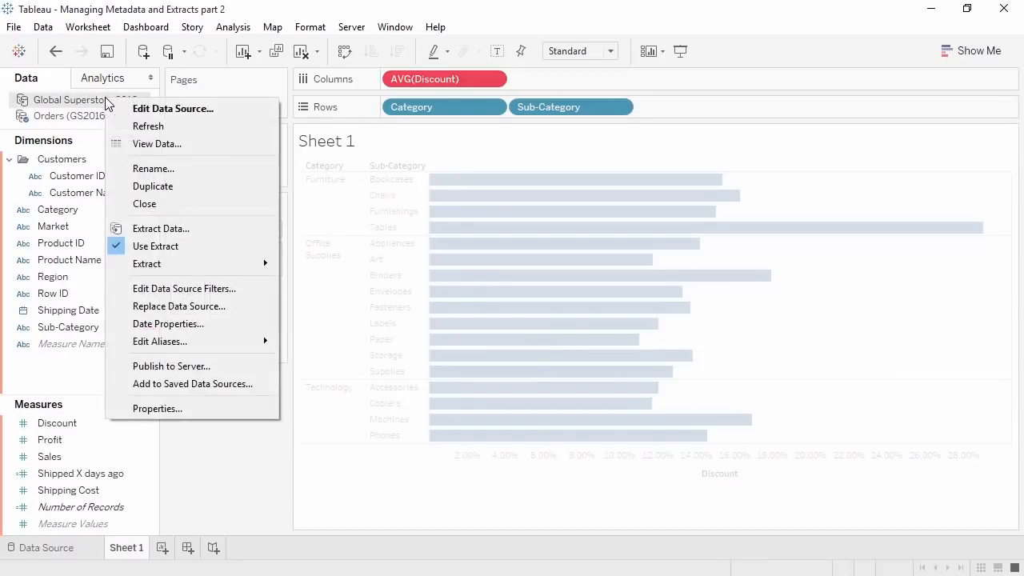
{"action": "left_click", "coordinate": [144, 204]}
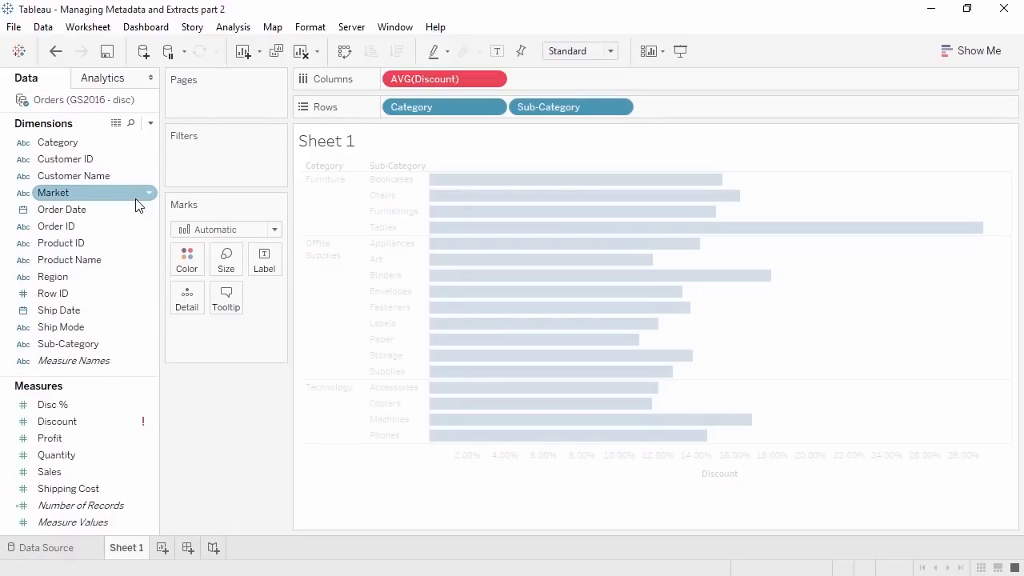
- Replace all references to the broken Discount field with Disc %
{"action": "right_click", "coordinate": [121, 420]}
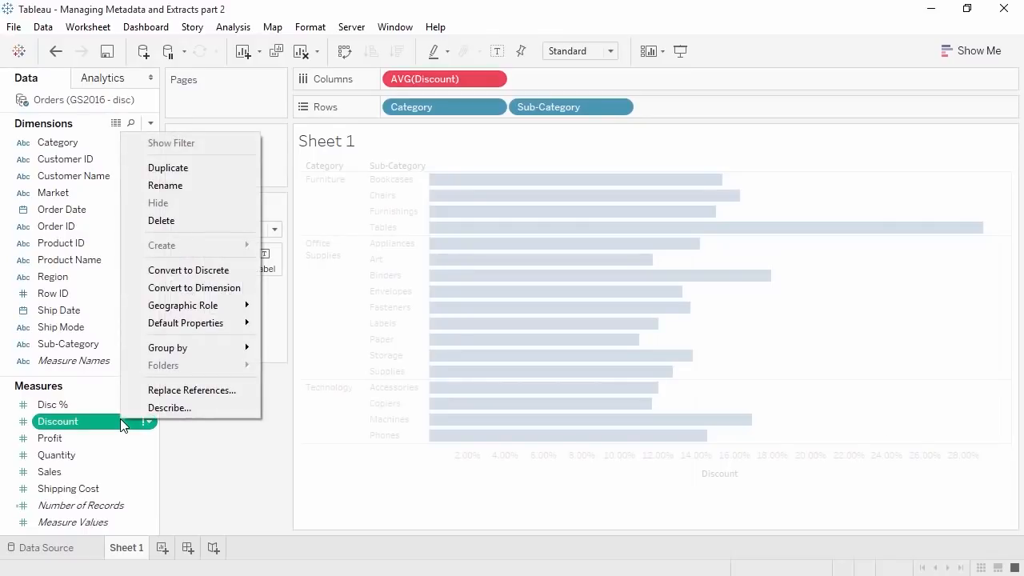
{"action": "left_click", "coordinate": [159, 391]}
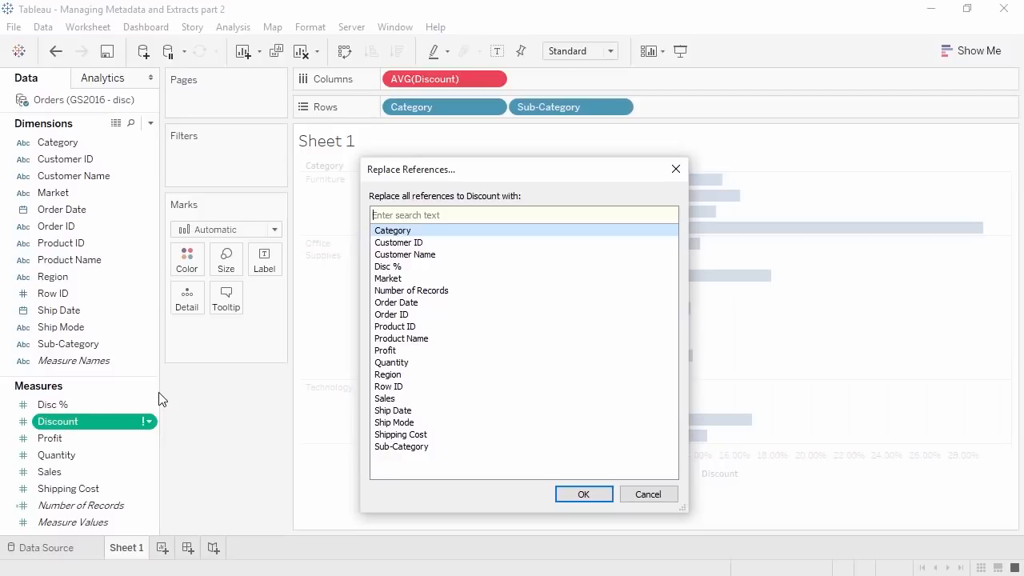
{"action": "left_click", "coordinate": [383, 271]}
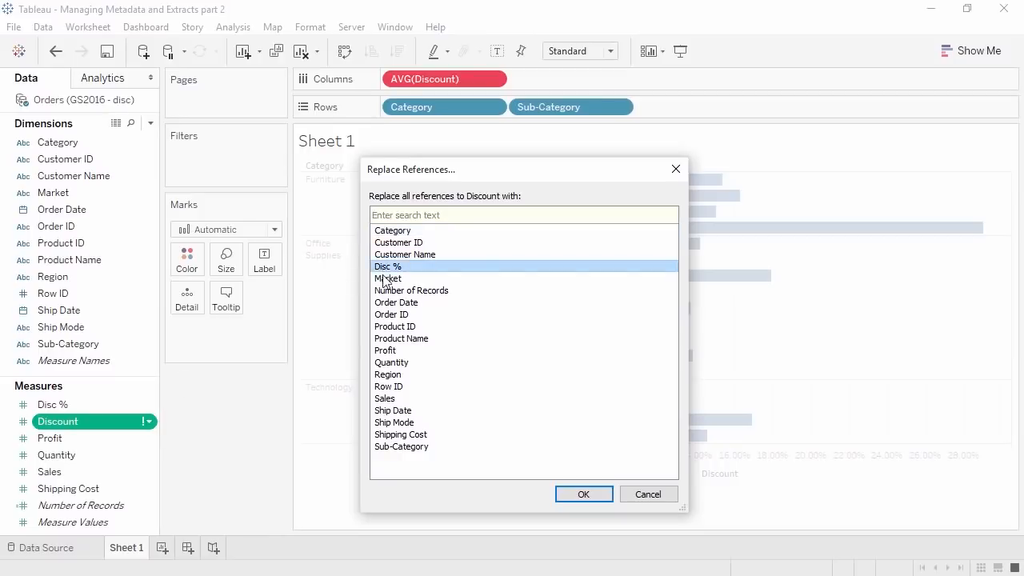
{"action": "left_click", "coordinate": [573, 493]}
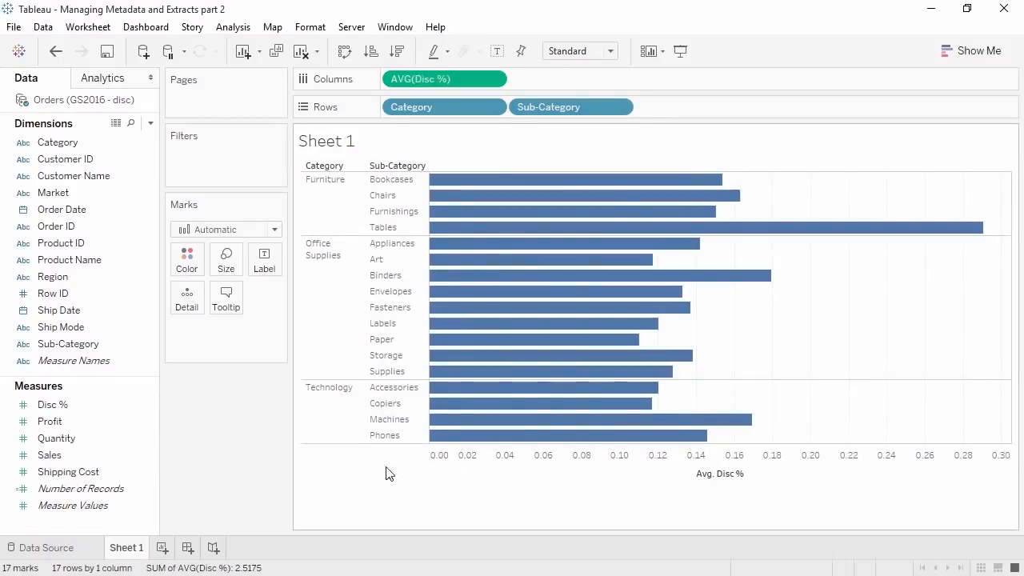
{"action": "right_click", "coordinate": [59, 405]}
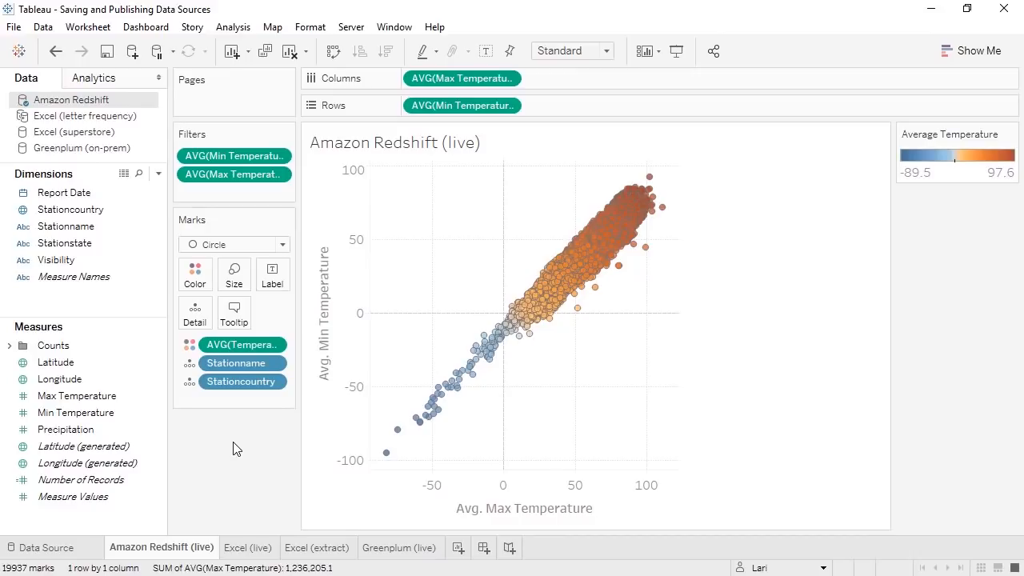
- Save the Amazon Redshift data source as Amazon Redshift.tds in saved data sources
{"action": "right_click", "coordinate": [99, 108]}
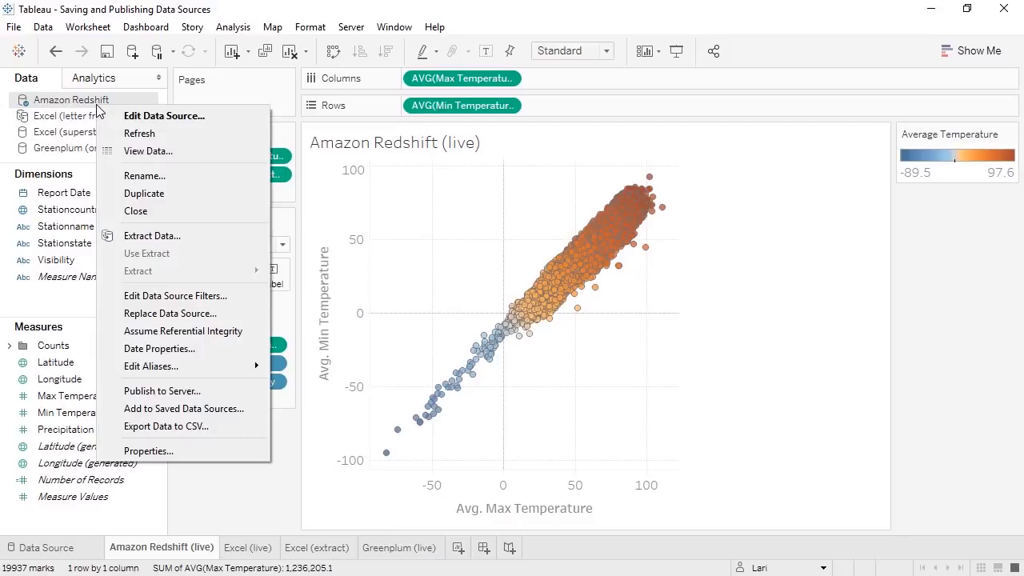
{"action": "left_click", "coordinate": [228, 407]}
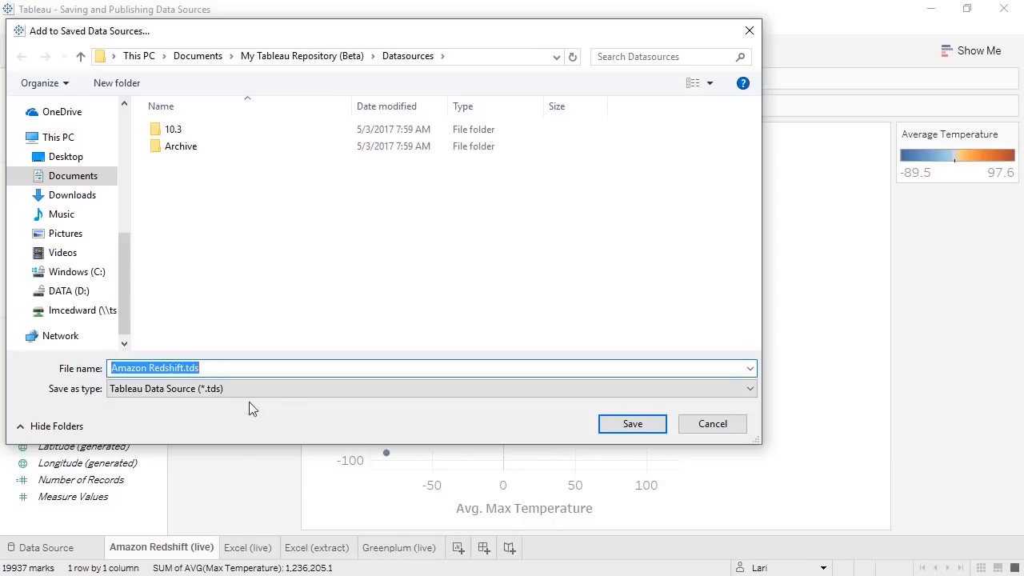
{"action": "left_click", "coordinate": [613, 426]}
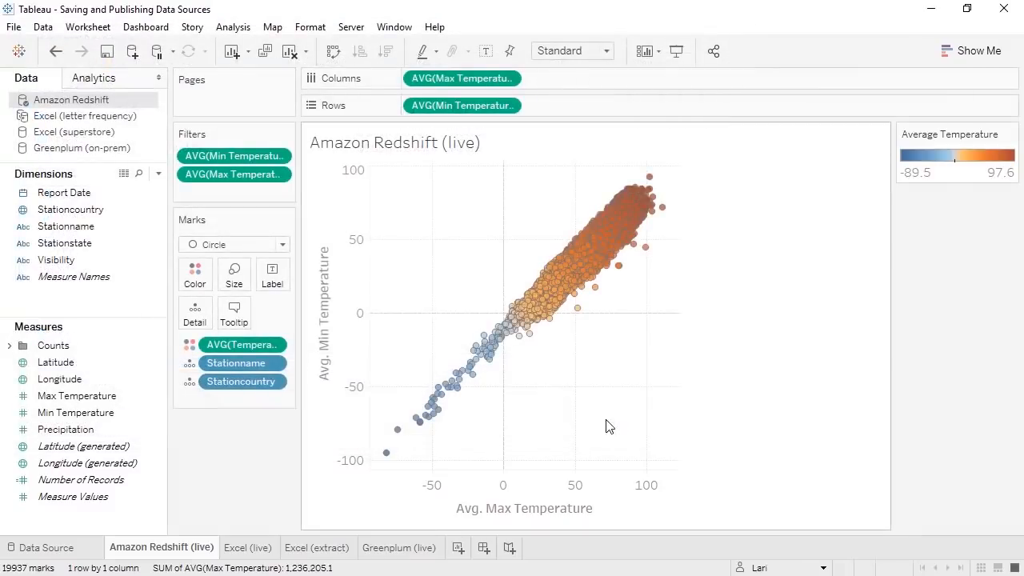
- Confirm Amazon Redshift is listed among saved sources, then minimize this workbook
{"action": "left_click", "coordinate": [132, 51]}
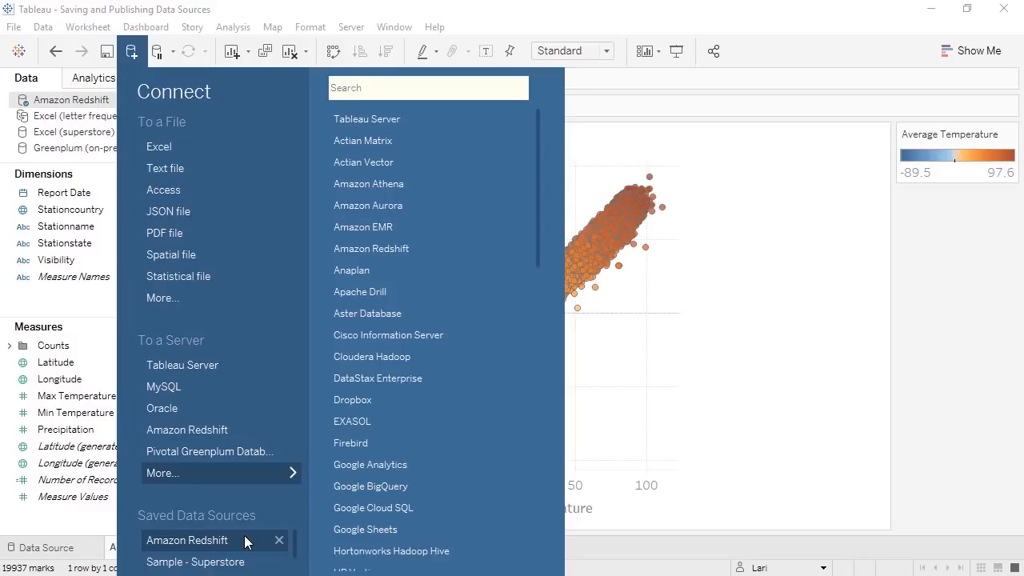
{"action": "left_click", "coordinate": [90, 526]}
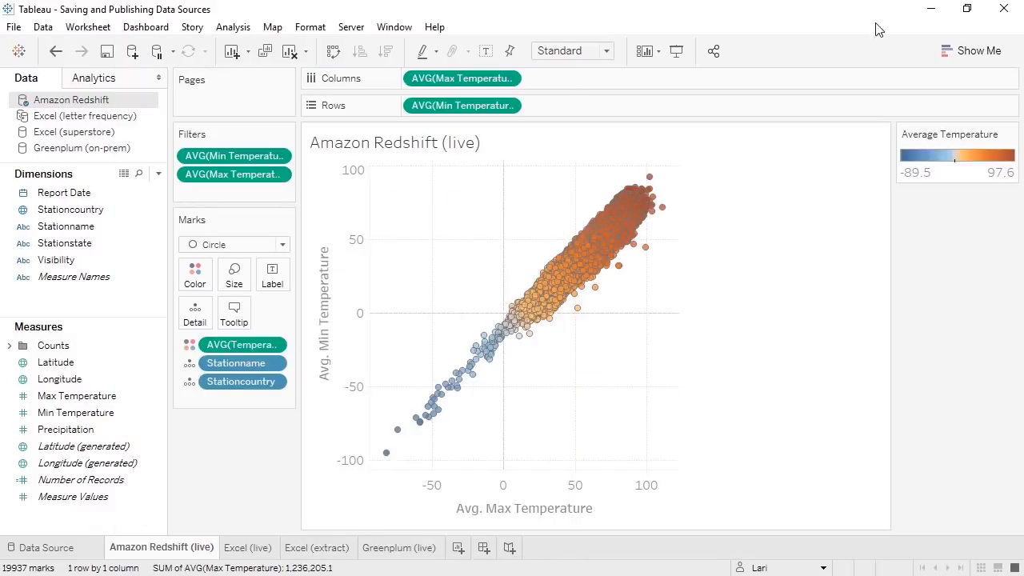
{"action": "left_click", "coordinate": [923, 14]}
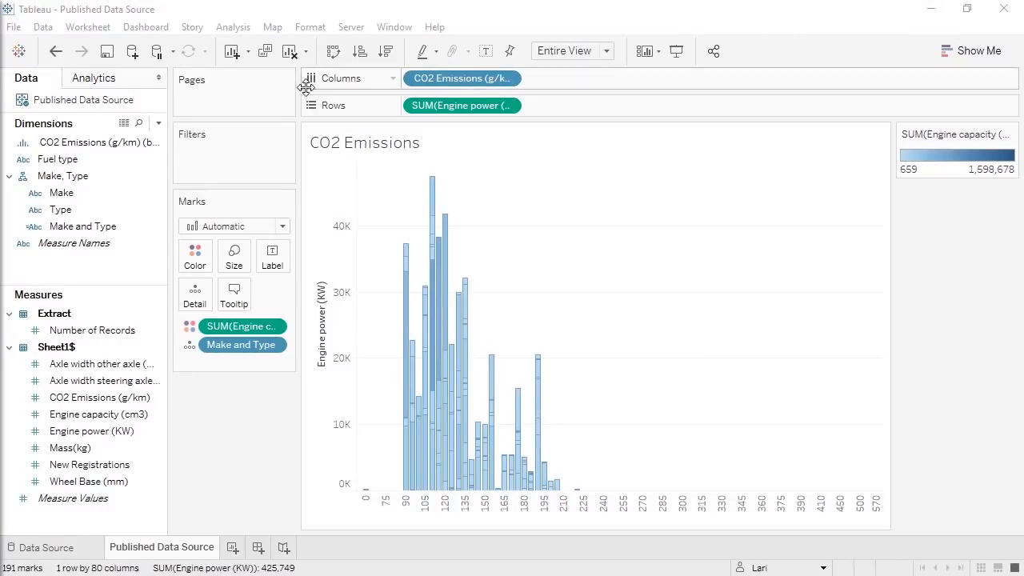
- Focus the Published Data Source workbook window and minimize it
{"action": "left_click", "coordinate": [140, 105]}
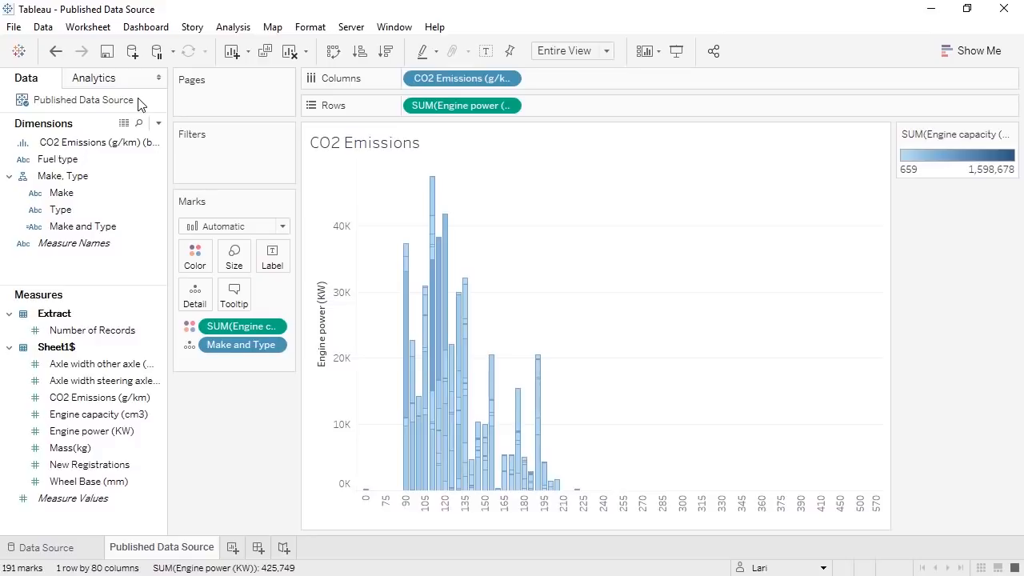
{"action": "left_click", "coordinate": [929, 10]}
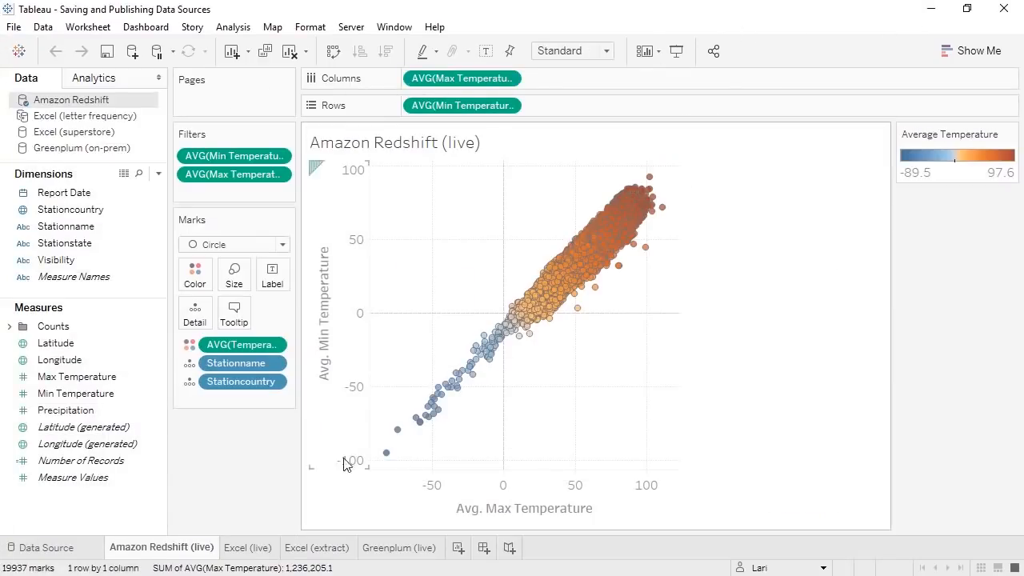
- From the Excel (live) map sheet, start publishing the Excel (superstore) data source to Server
{"action": "left_click", "coordinate": [253, 549]}
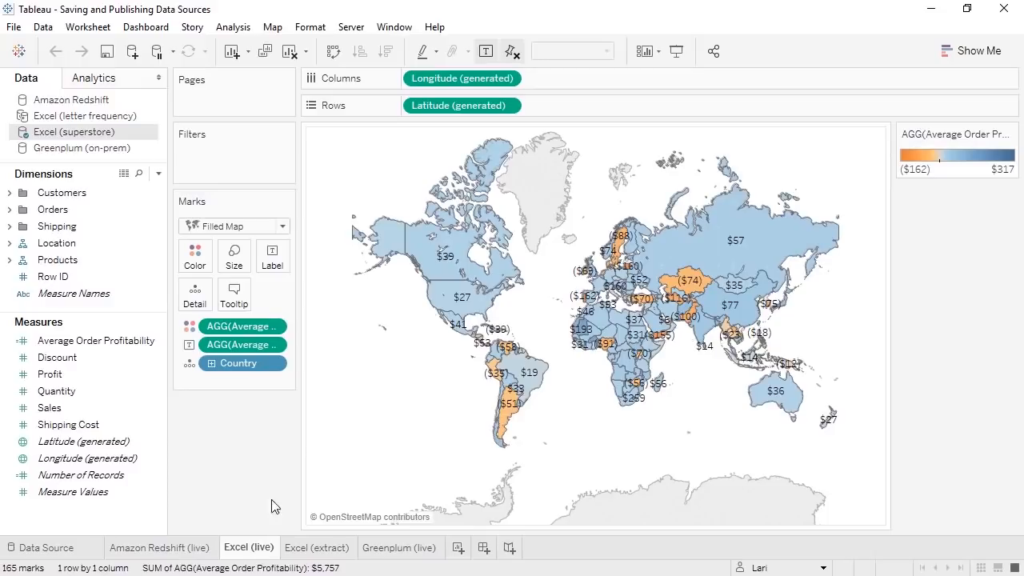
{"action": "left_click", "coordinate": [350, 30]}
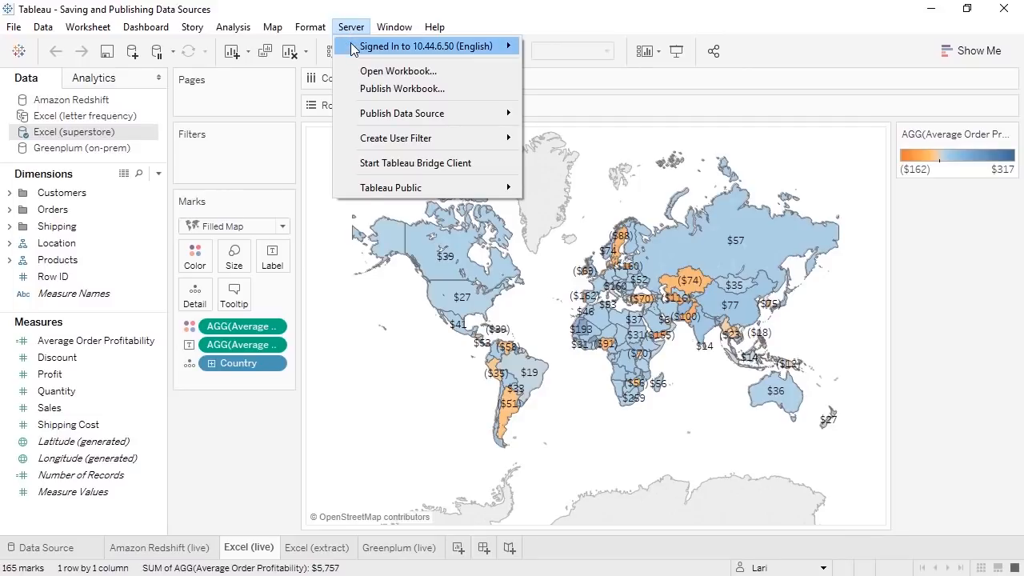
{"action": "mouse_move", "coordinate": [355, 50]}
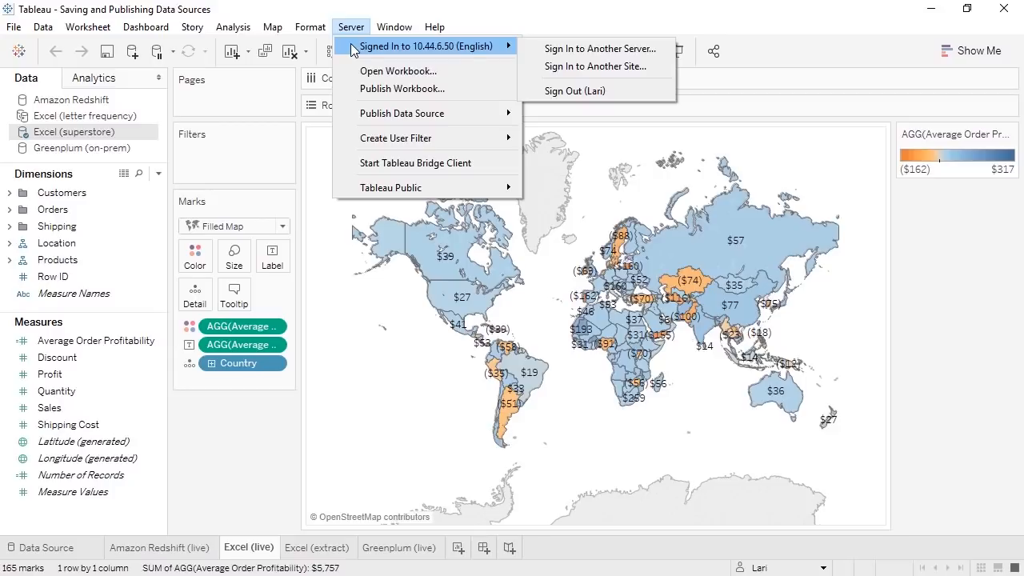
{"action": "mouse_move", "coordinate": [370, 116]}
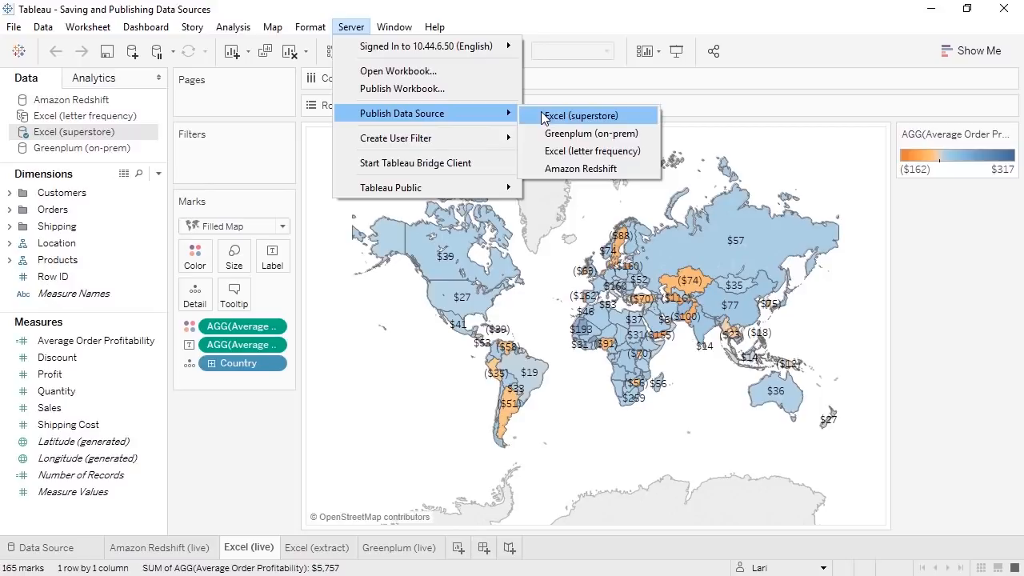
{"action": "left_click", "coordinate": [543, 117]}
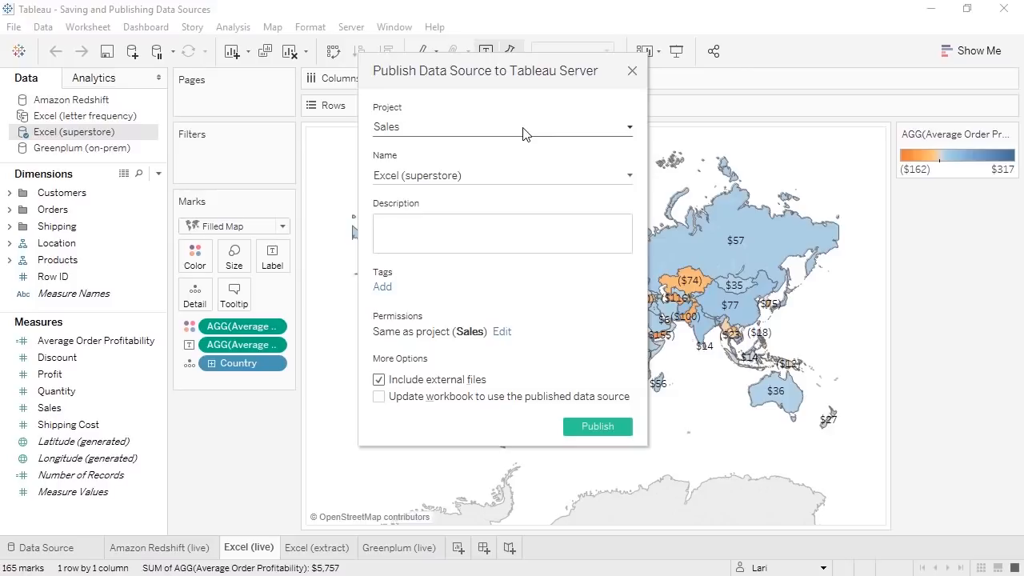
- Keep Sales as the project and paste the description 'Transactional data from 2013-2016'
{"action": "left_click", "coordinate": [524, 133]}
{"action": "left_click", "coordinate": [524, 134]}
{"action": "left_click", "coordinate": [512, 228]}
{"action": "type", "text": "Transactional data from 2013-2016"}
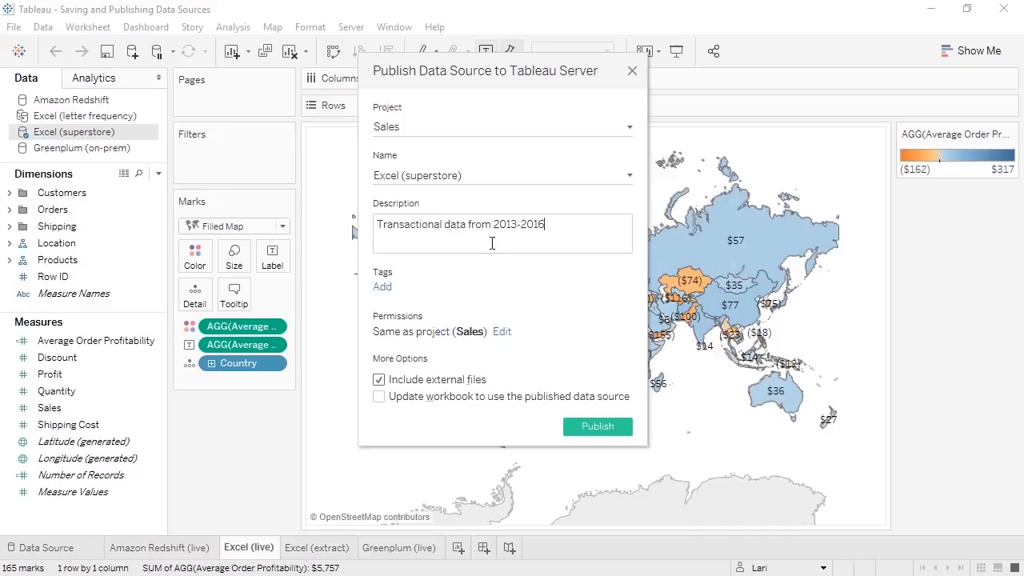
- Add the tags retail, sales and international, then expand the permissions settings
{"action": "left_click", "coordinate": [390, 289]}
{"action": "type", "text": "retail"}
{"action": "key", "text": "Return"}
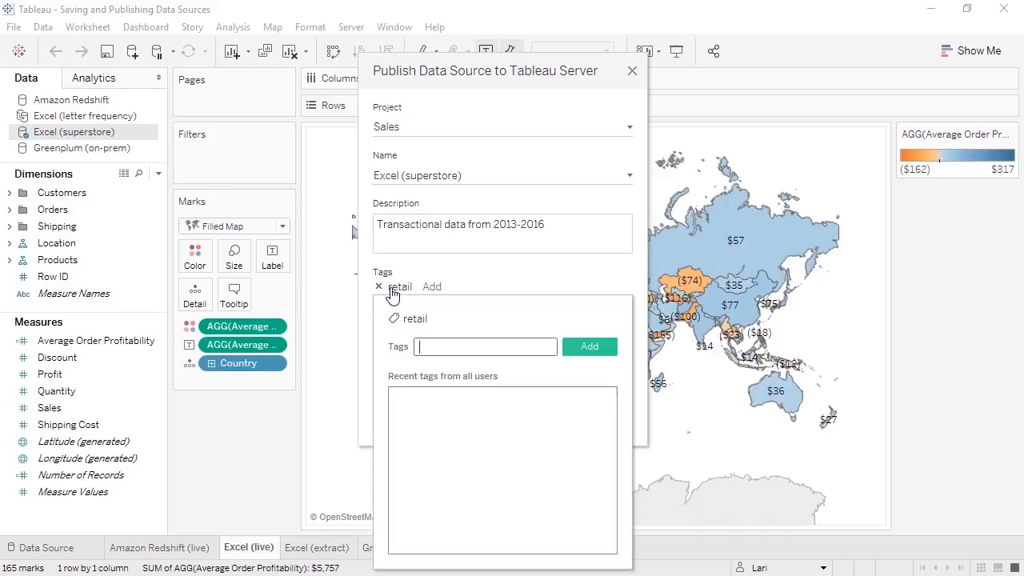
{"action": "type", "text": "sales"}
{"action": "key", "text": "Return"}
{"action": "type", "text": "international"}
{"action": "key", "text": "Return"}
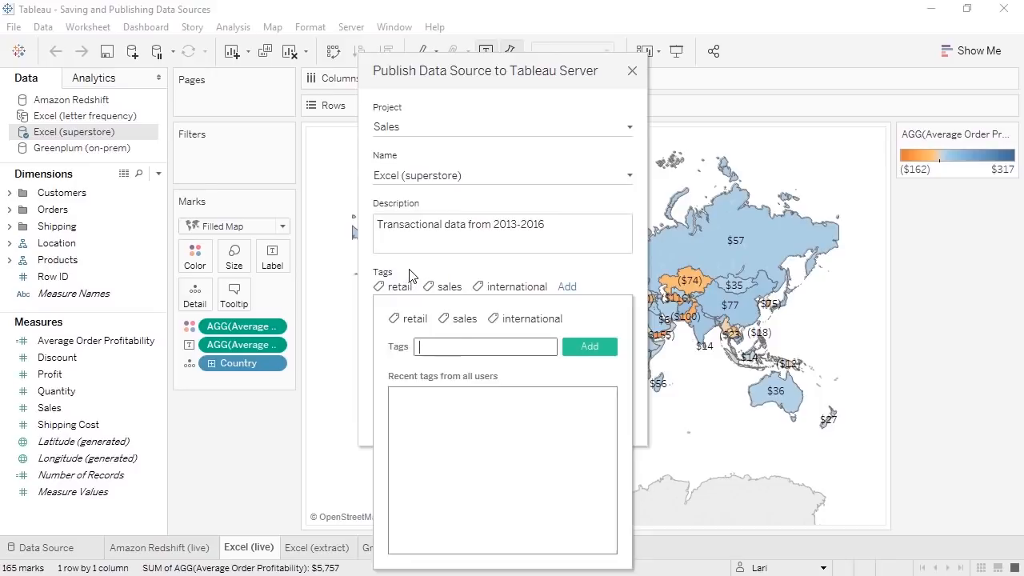
{"action": "left_click", "coordinate": [409, 276]}
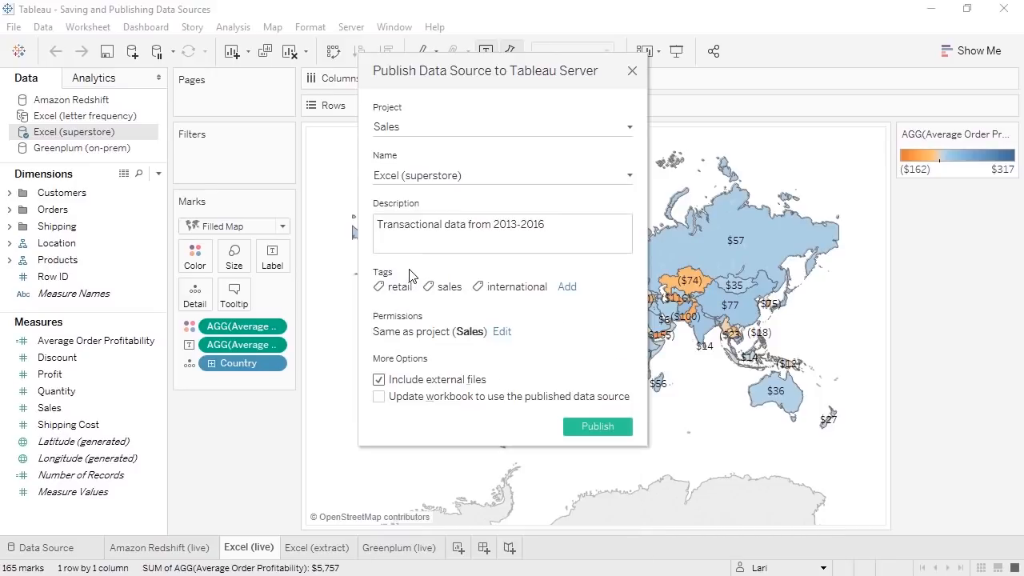
{"action": "left_click", "coordinate": [502, 332]}
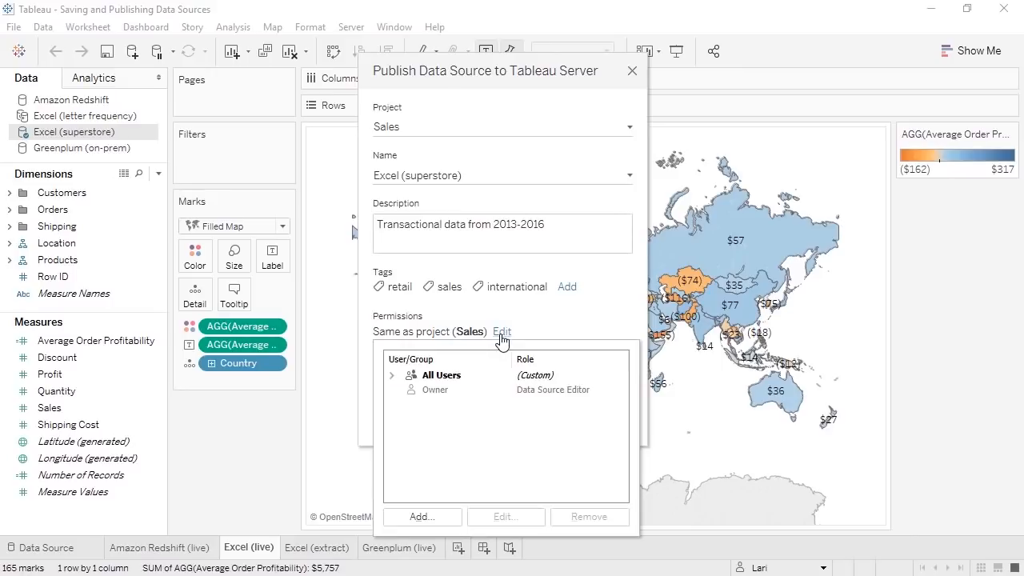
- Leave permissions matching the Sales project and publish Excel (superstore) to Tableau Server
{"action": "left_click", "coordinate": [424, 376]}
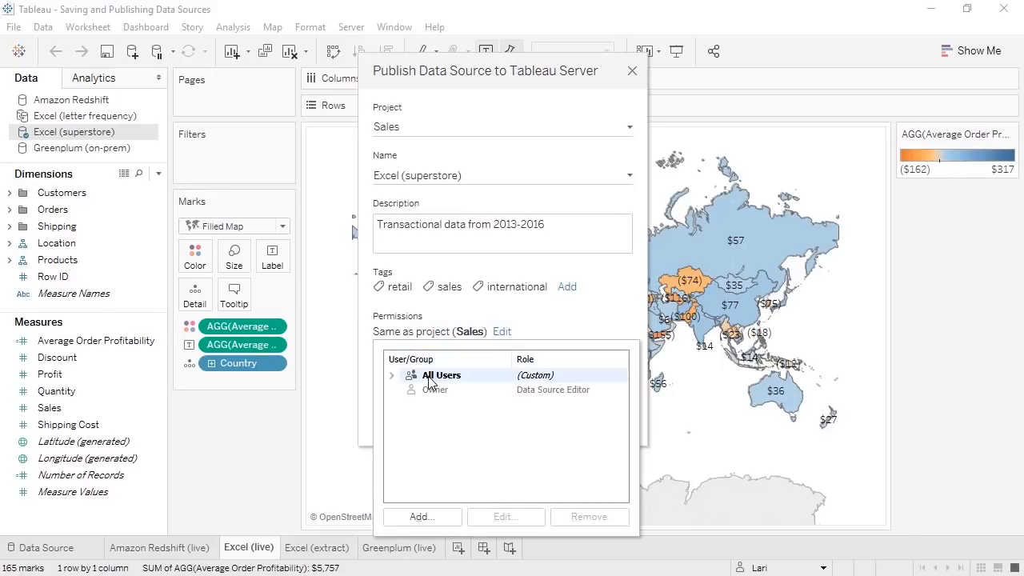
{"action": "left_click", "coordinate": [420, 518]}
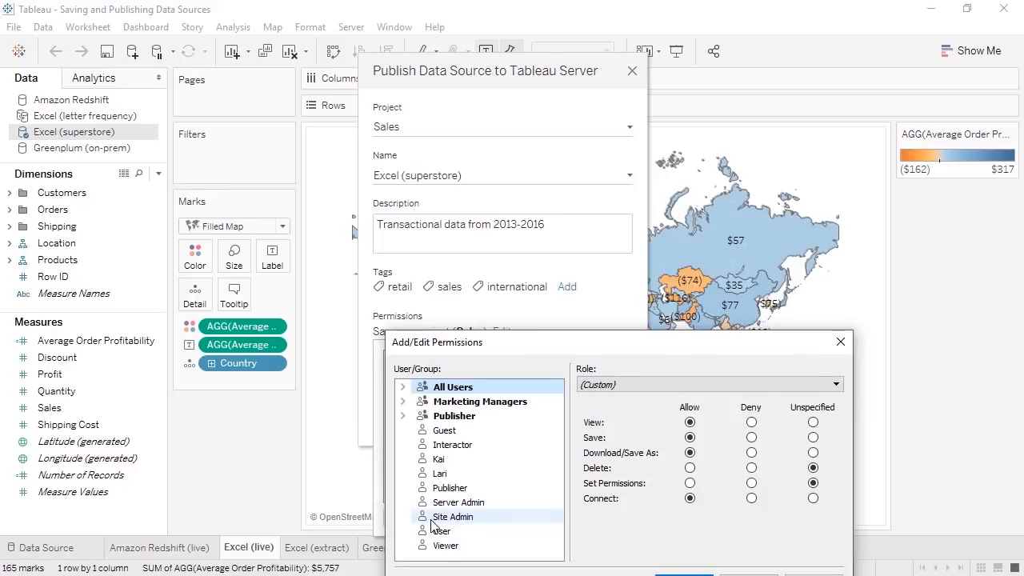
{"action": "left_click", "coordinate": [837, 342]}
{"action": "left_click", "coordinate": [598, 334]}
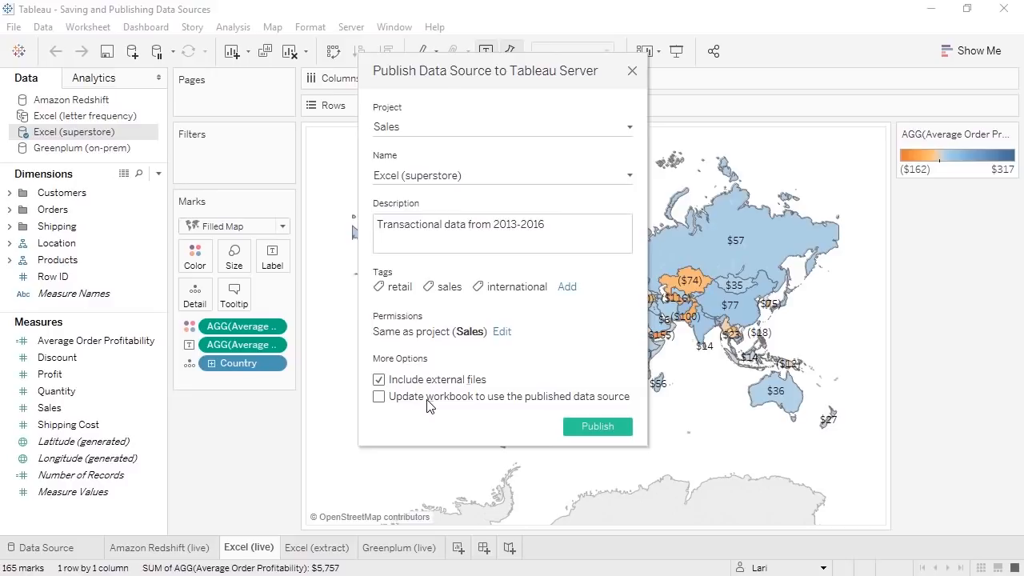
{"action": "left_click", "coordinate": [604, 431]}
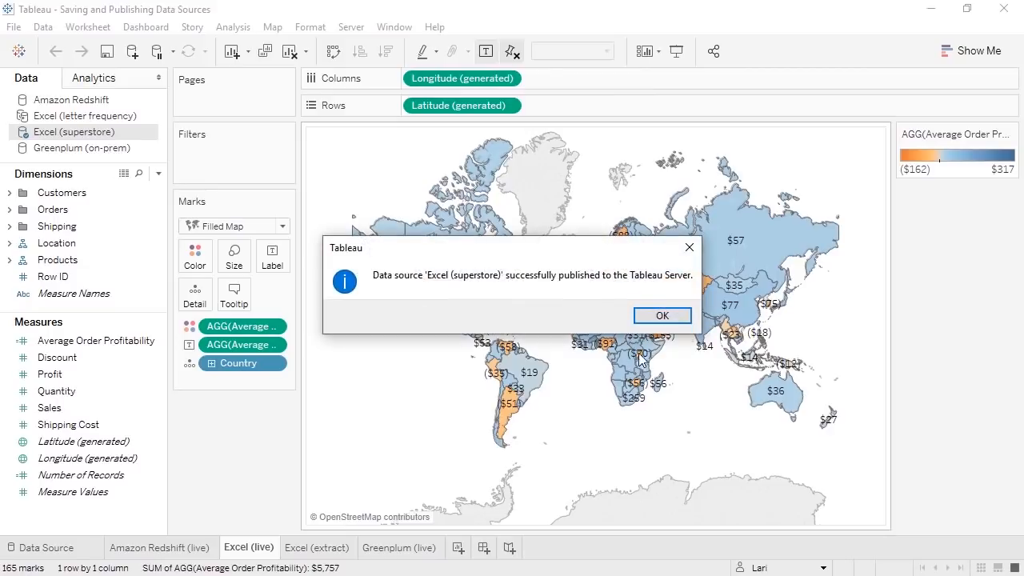
{"action": "left_click", "coordinate": [659, 318]}
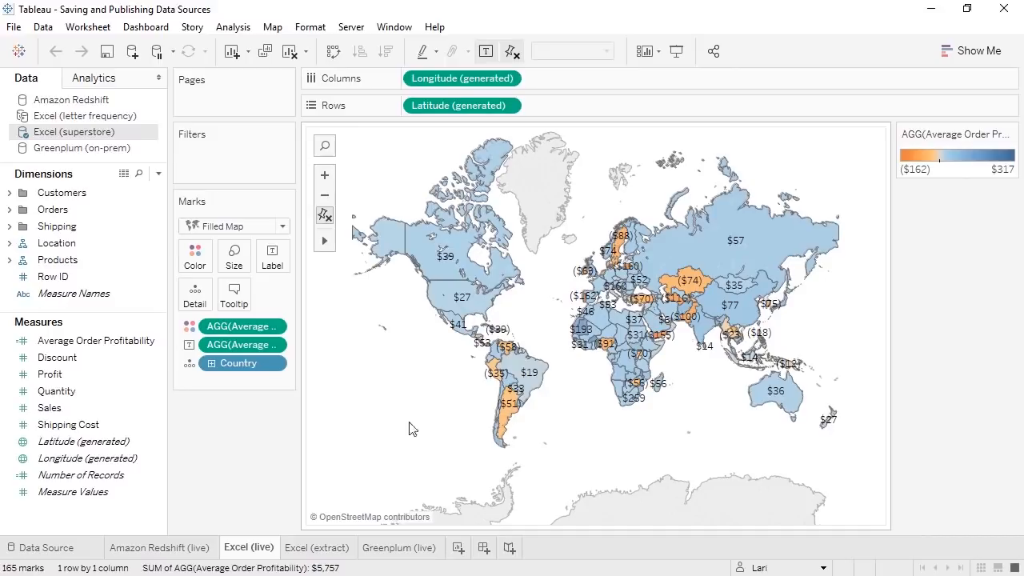
- Create the calculated field Days to Ship as DATEDIFF('day', [Order Date], [Ship Date])
{"action": "right_click", "coordinate": [127, 521]}
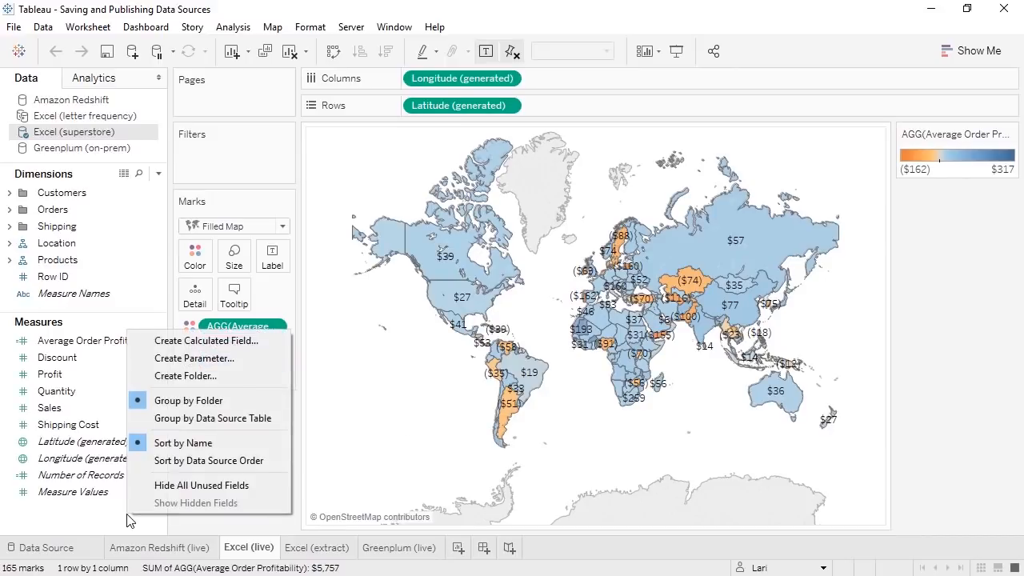
{"action": "left_click", "coordinate": [176, 344]}
{"action": "type", "text": "Days to Ship"}
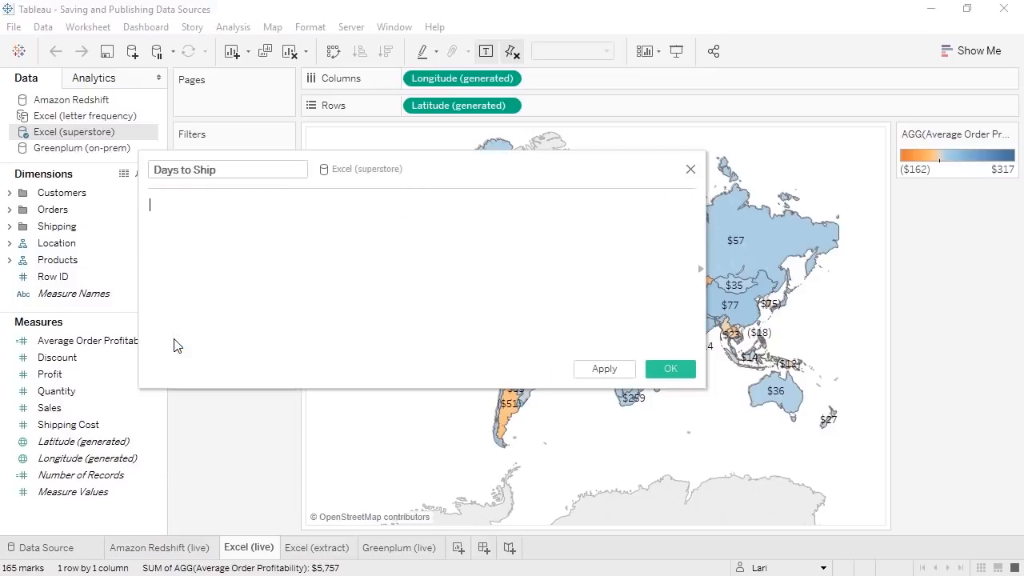
{"action": "key", "text": "Tab"}
{"action": "type", "text": "DATEDIFF('day', [Order Date], [Ship Date]"}
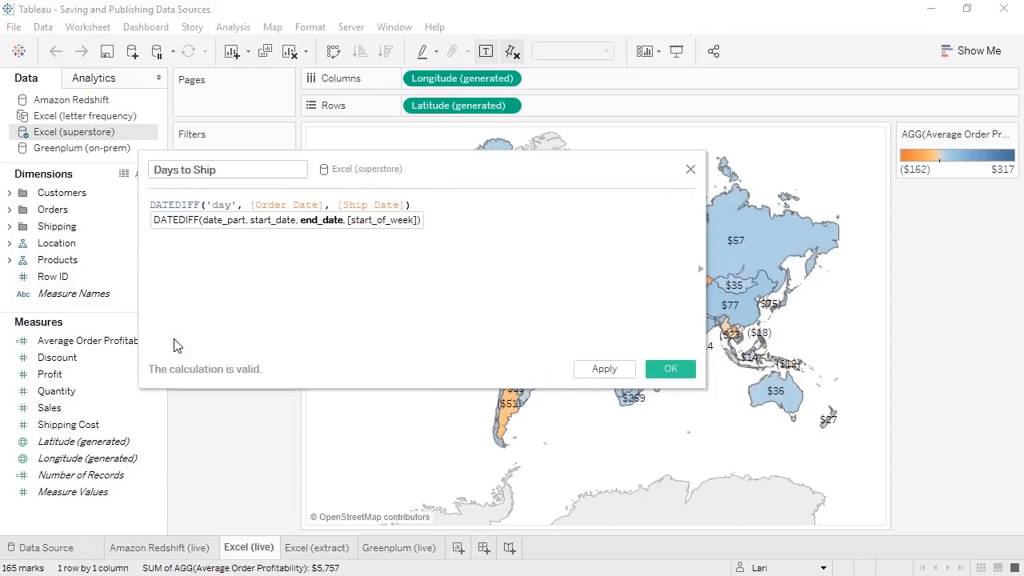
{"action": "left_click", "coordinate": [659, 367]}
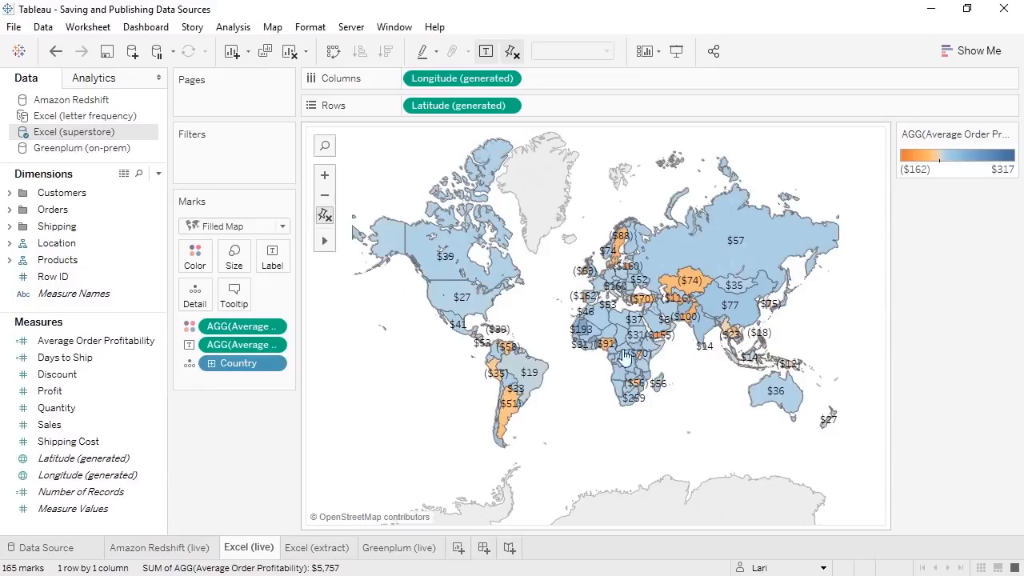
{"action": "left_click", "coordinate": [351, 28]}
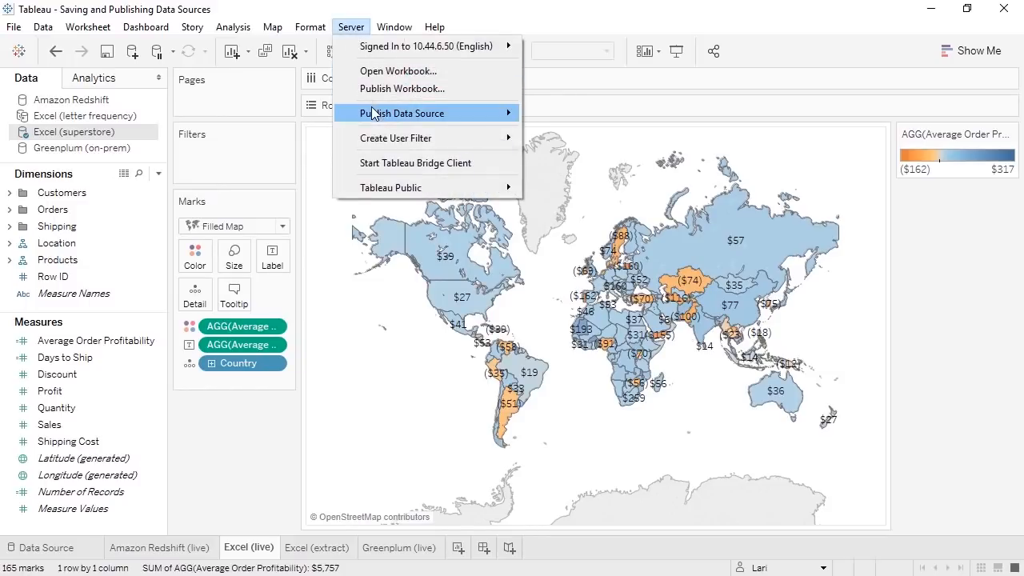
- Republish Excel (superstore), overwriting the server copy, then switch to the Amazon Redshift (live) sheet
{"action": "mouse_move", "coordinate": [438, 114]}
{"action": "left_click", "coordinate": [547, 117]}
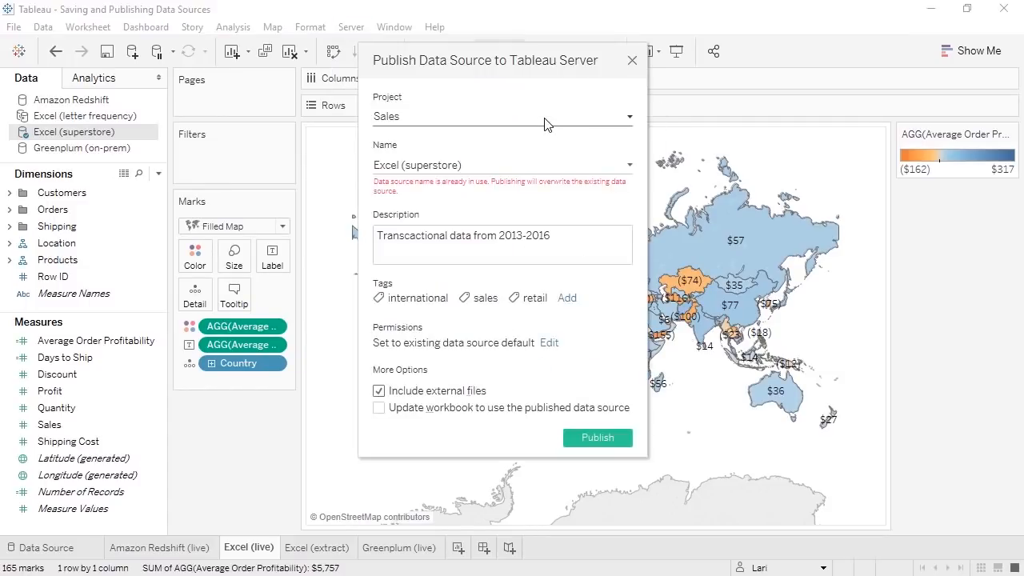
{"action": "left_click", "coordinate": [605, 440]}
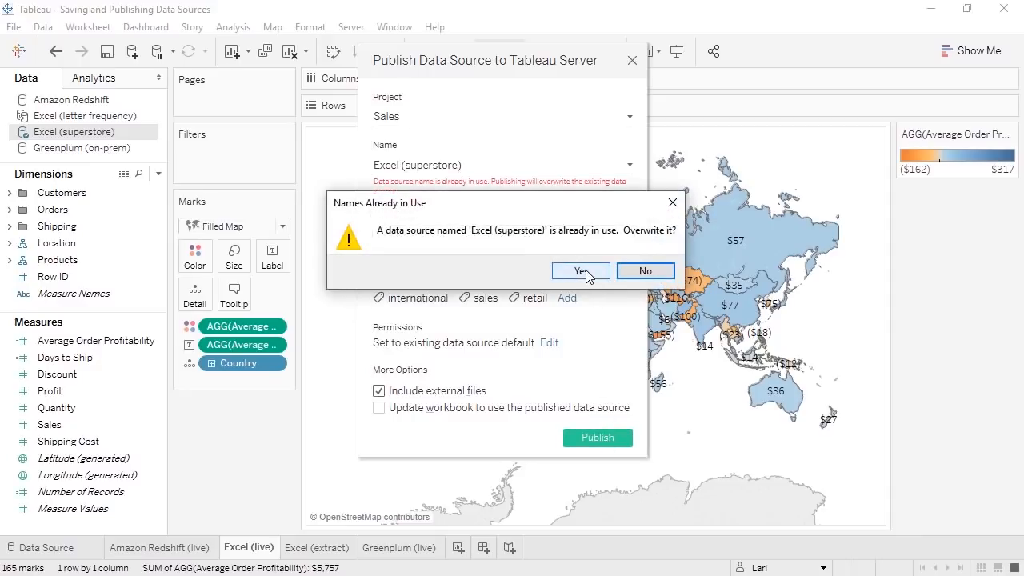
{"action": "left_click", "coordinate": [585, 272]}
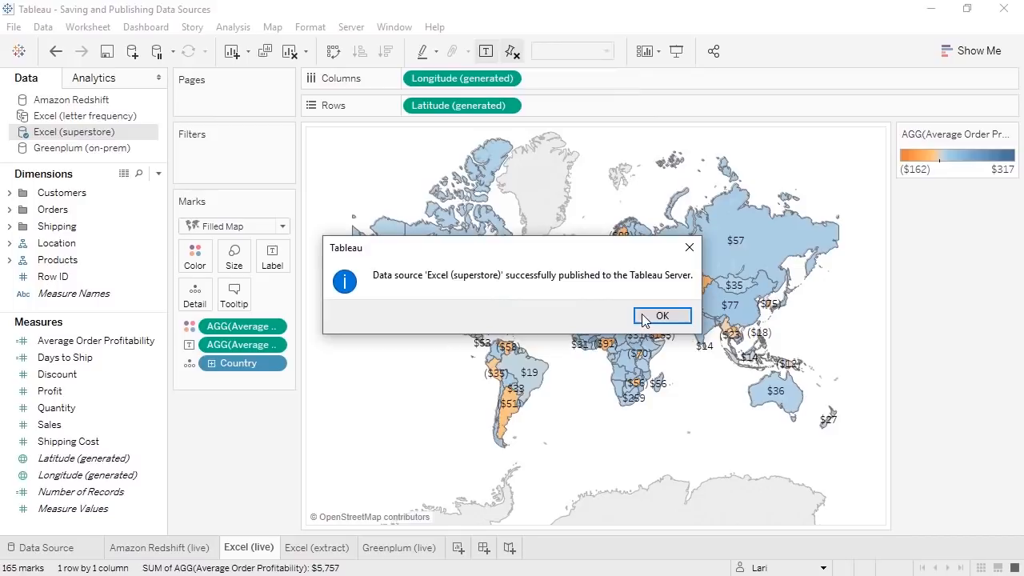
{"action": "left_click", "coordinate": [647, 319]}
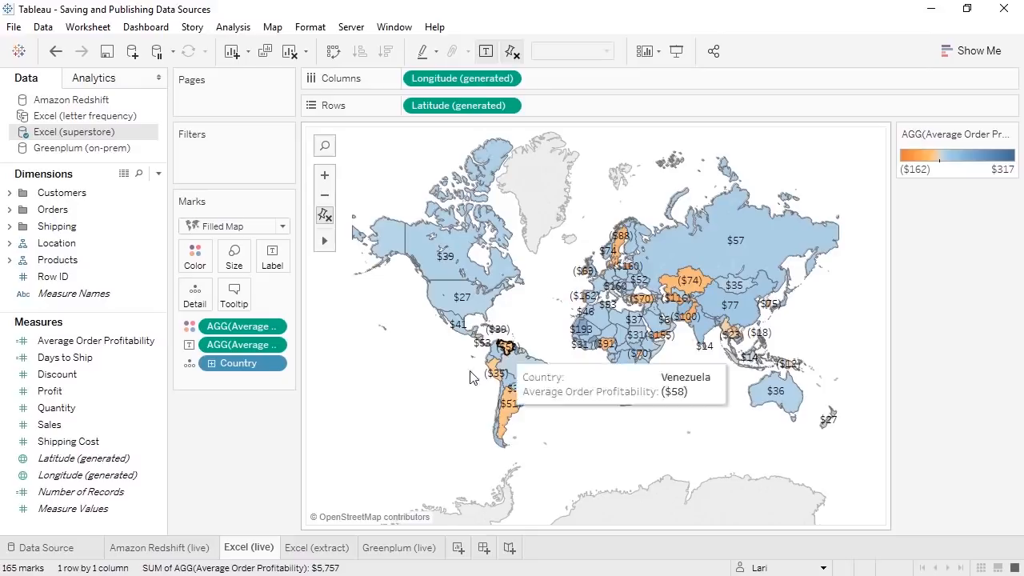
{"action": "left_click", "coordinate": [190, 546]}
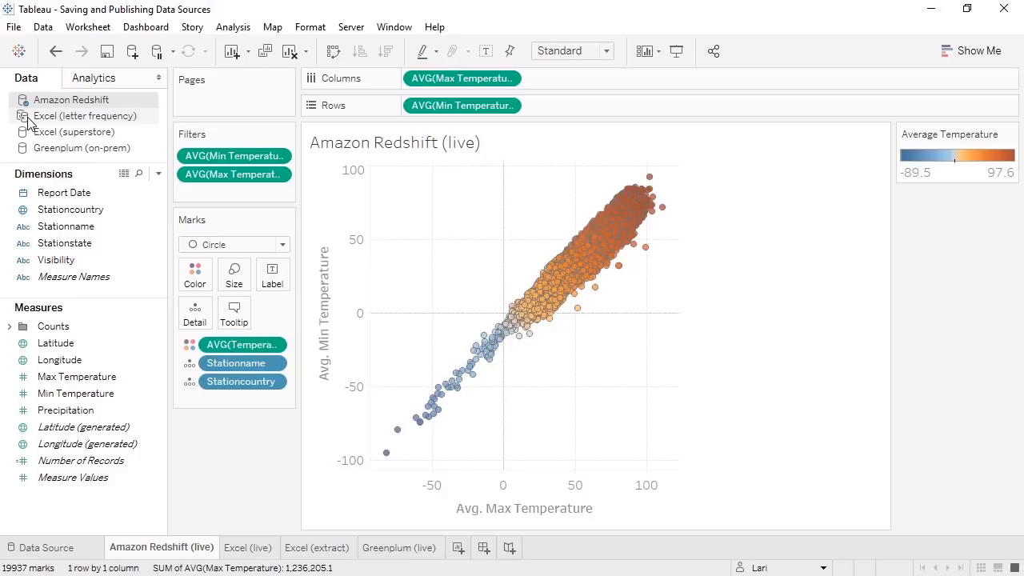
- Publish the Amazon Redshift data source to Tableau Server with authentication set to Embedded password
{"action": "left_click", "coordinate": [350, 26]}
{"action": "mouse_move", "coordinate": [384, 114]}
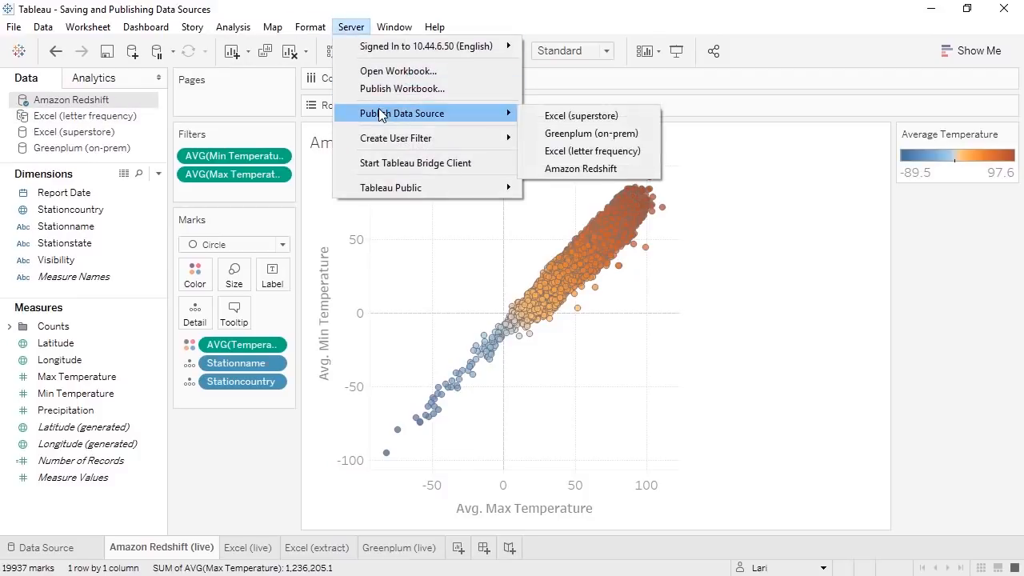
{"action": "left_click", "coordinate": [584, 167]}
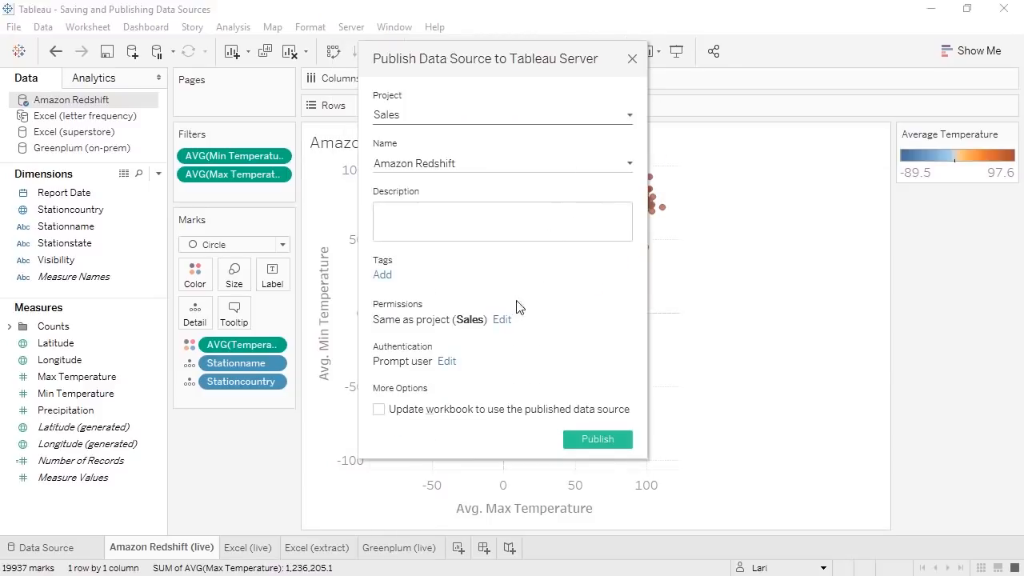
{"action": "left_click", "coordinate": [447, 361]}
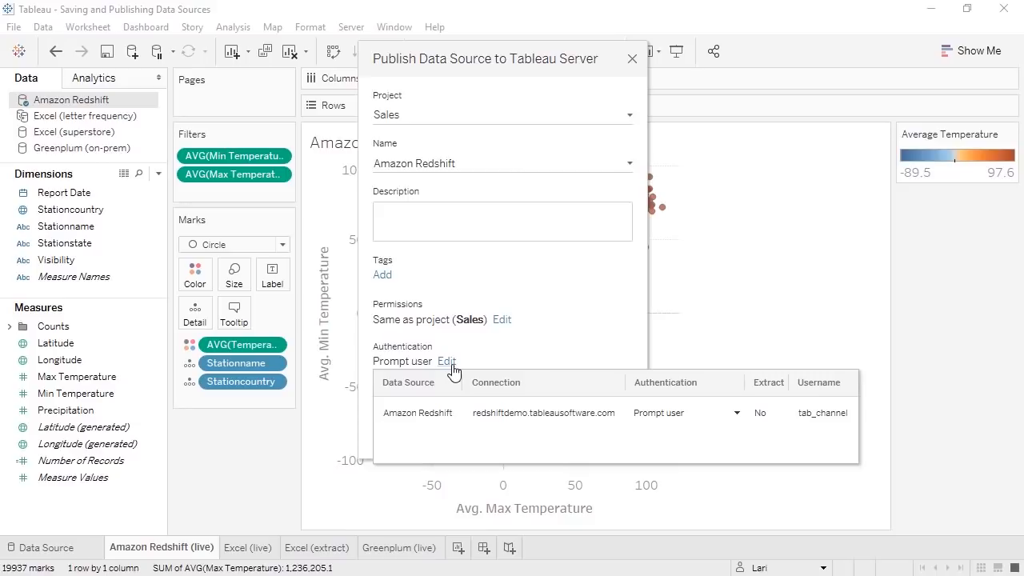
{"action": "left_click", "coordinate": [696, 412]}
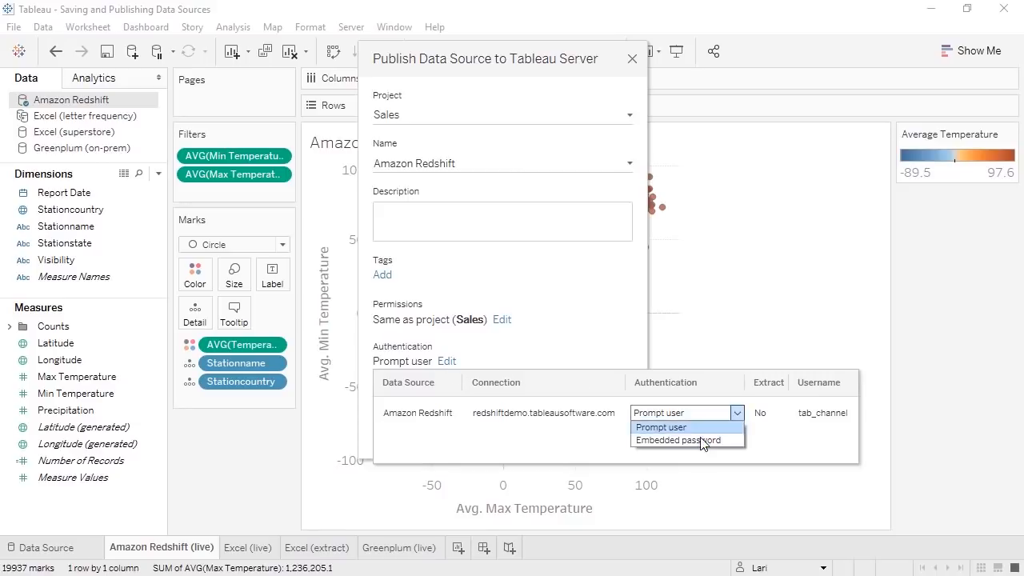
{"action": "left_click", "coordinate": [702, 441]}
{"action": "left_click", "coordinate": [600, 328]}
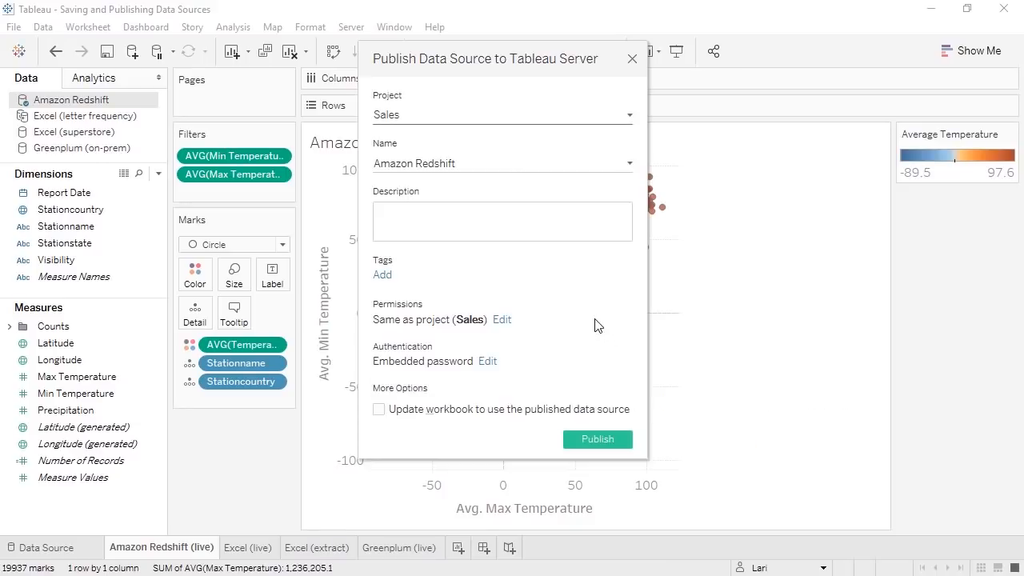
{"action": "left_click", "coordinate": [612, 442]}
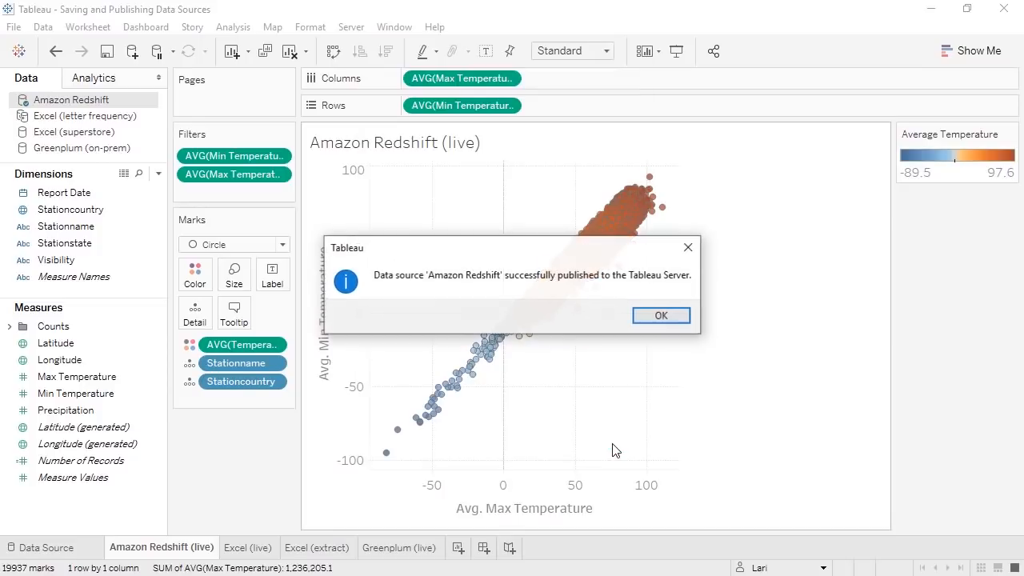
{"action": "left_click", "coordinate": [658, 316]}
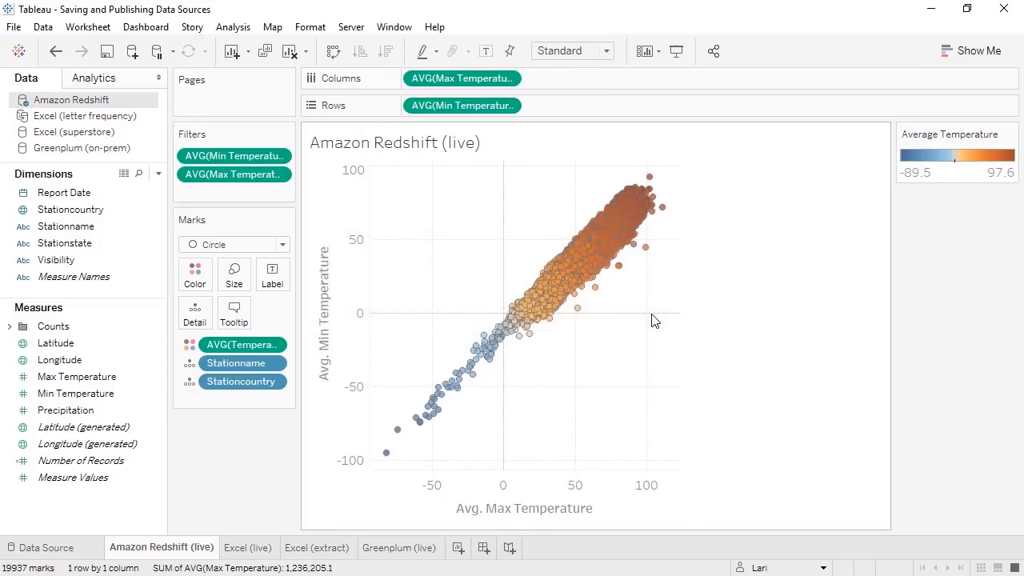
- From the Excel (extract) sheet, publish Excel (letter frequency) to Tableau Server on the End of the month refresh schedule
{"action": "left_click", "coordinate": [340, 551]}
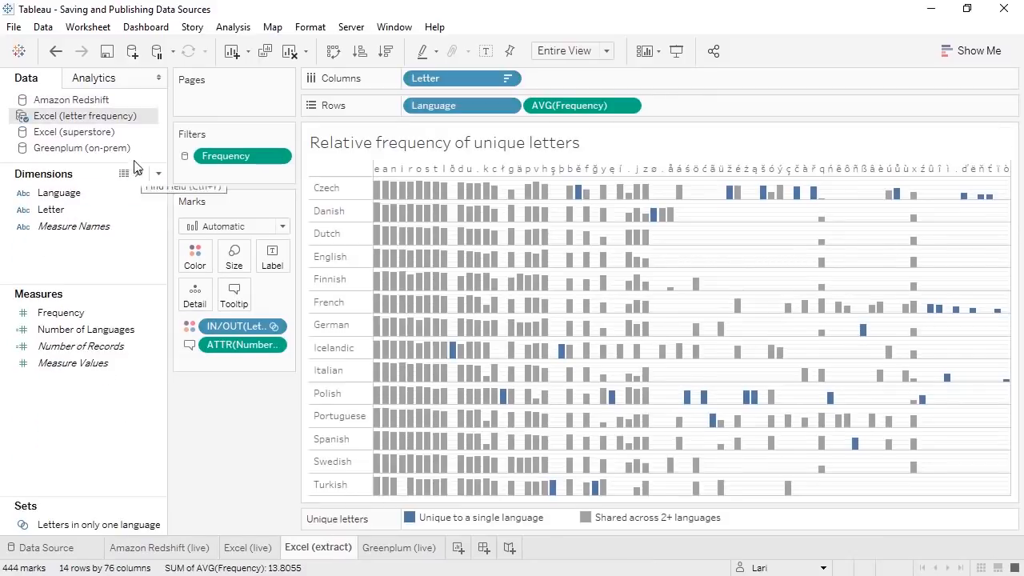
{"action": "right_click", "coordinate": [124, 120]}
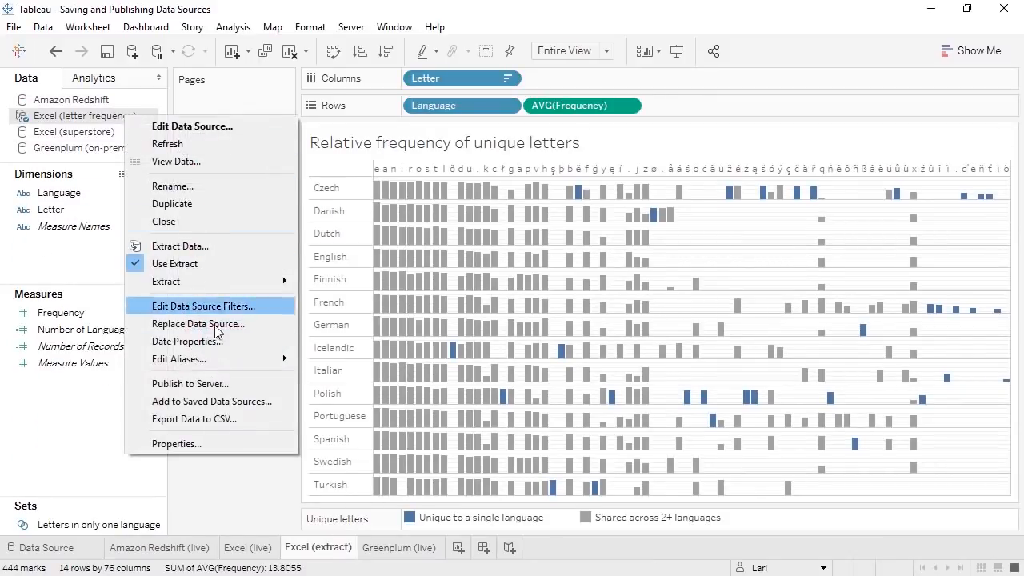
{"action": "left_click", "coordinate": [223, 386]}
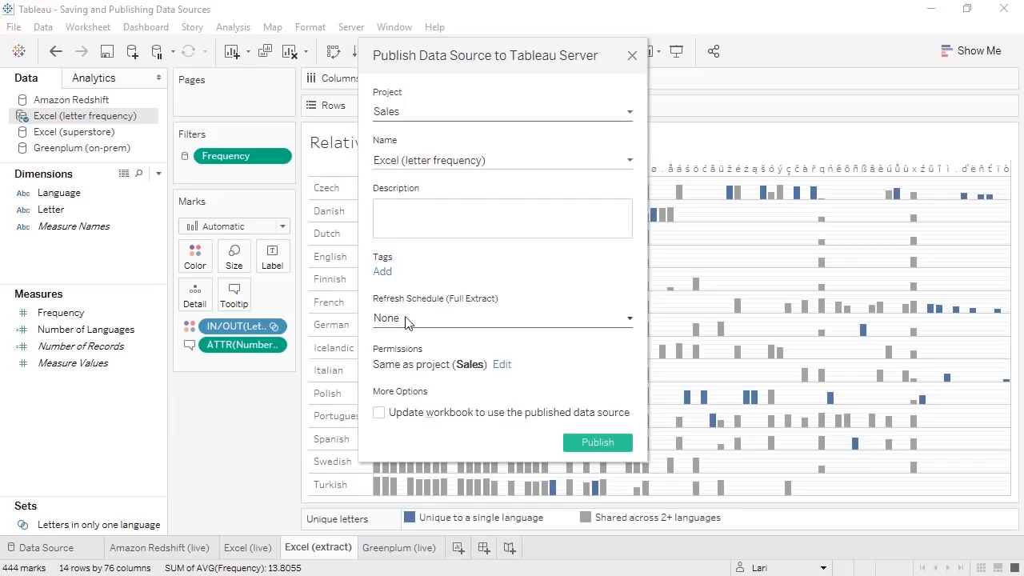
{"action": "left_click", "coordinate": [414, 318]}
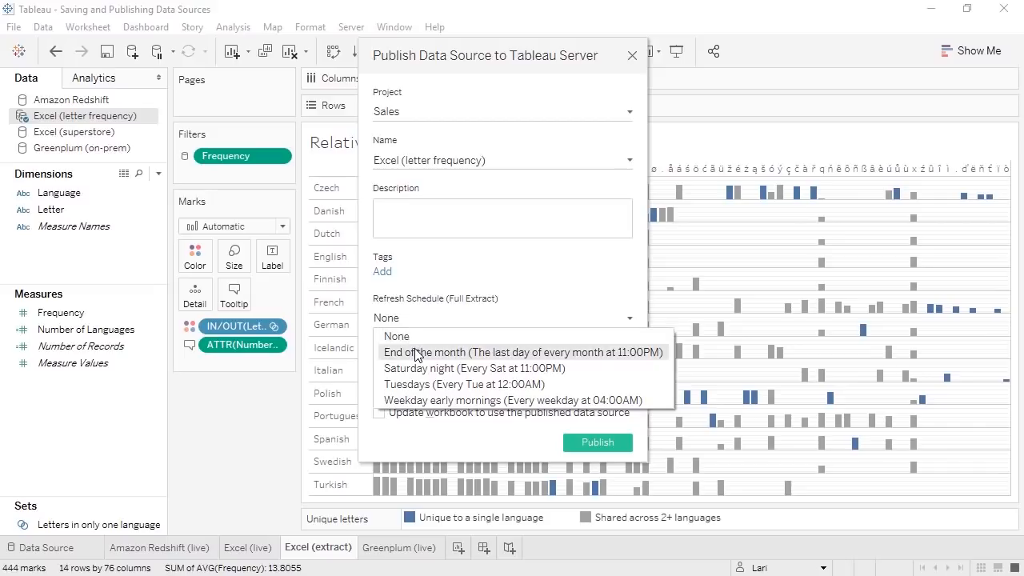
{"action": "left_click", "coordinate": [415, 352]}
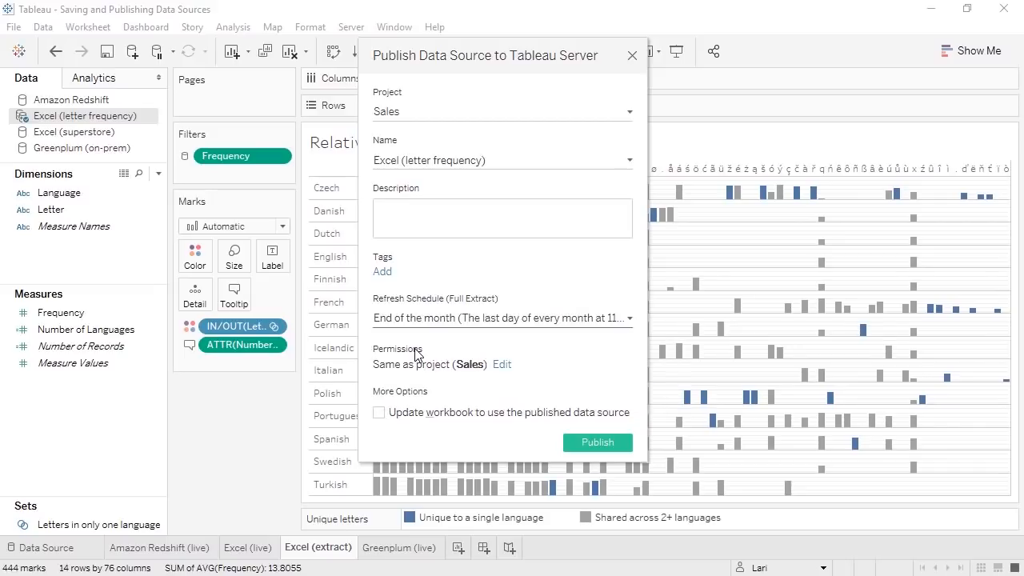
{"action": "left_click", "coordinate": [574, 451]}
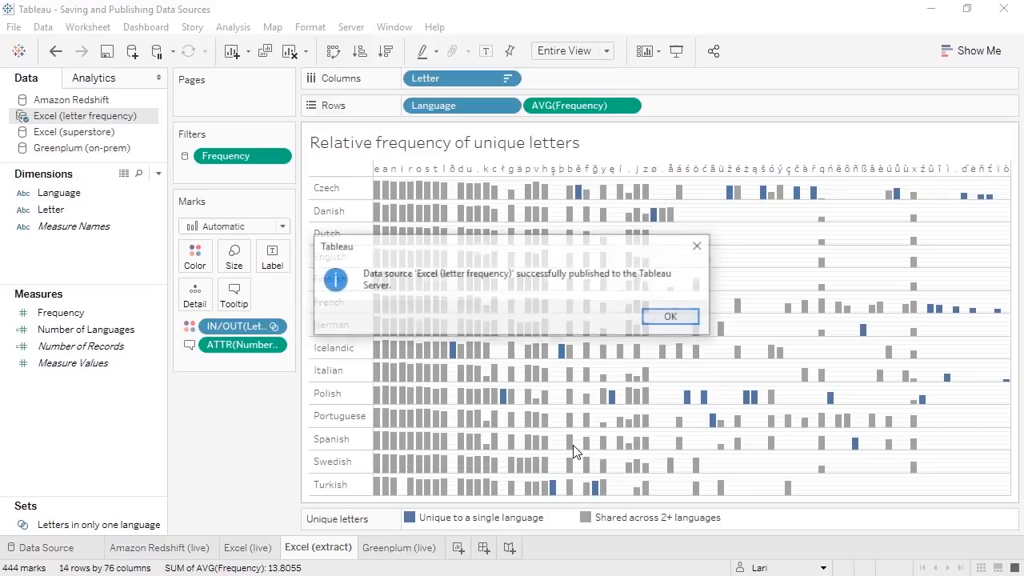
{"action": "left_click", "coordinate": [665, 319]}
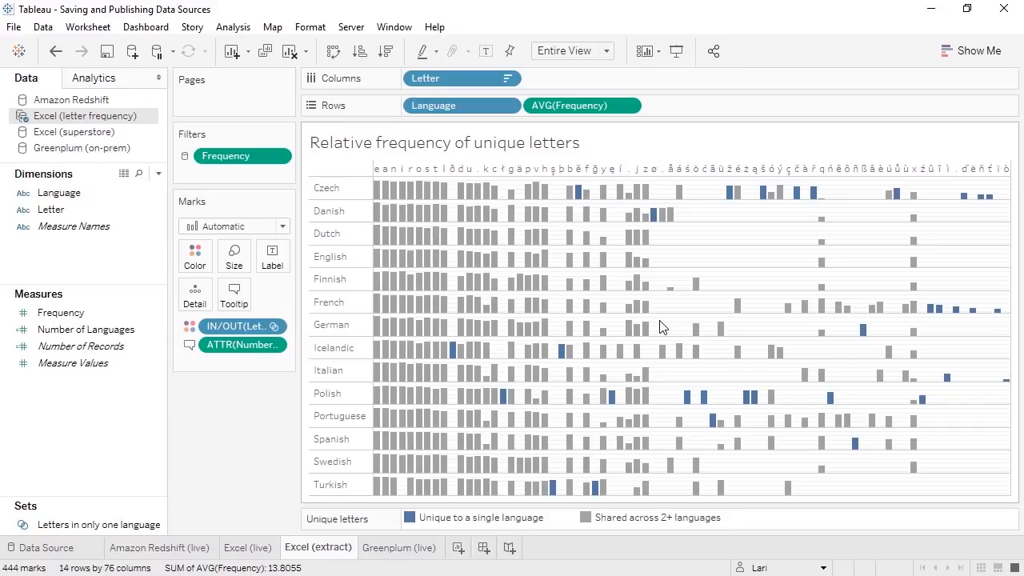
- Sign in to Tableau Online with the account e-mail and password
{"action": "left_click", "coordinate": [350, 29]}
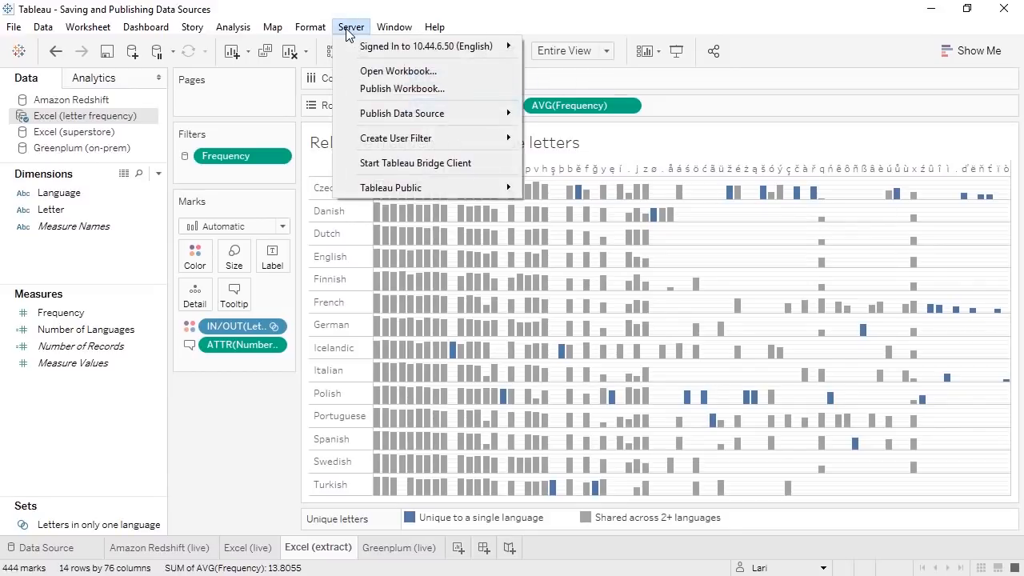
{"action": "mouse_move", "coordinate": [430, 44]}
{"action": "left_click", "coordinate": [551, 45]}
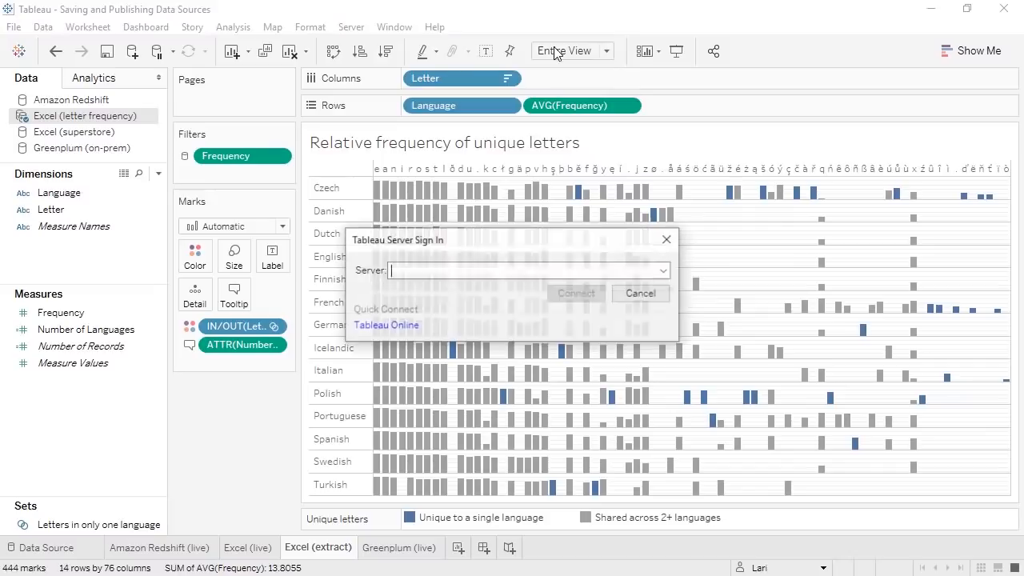
{"action": "left_click", "coordinate": [416, 326]}
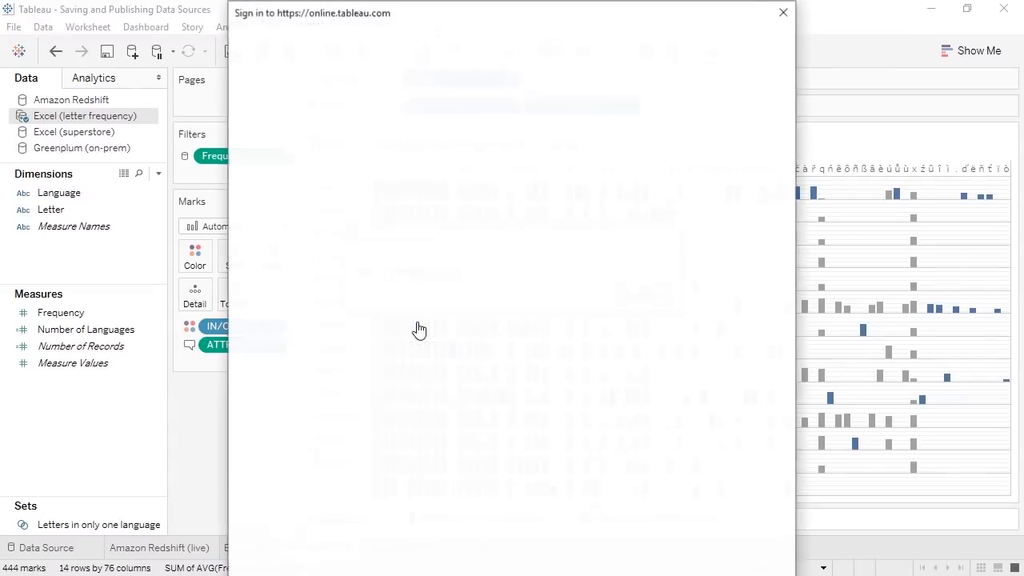
{"action": "key", "text": "Tab"}
{"action": "type", "text": "••••••••••••••"}
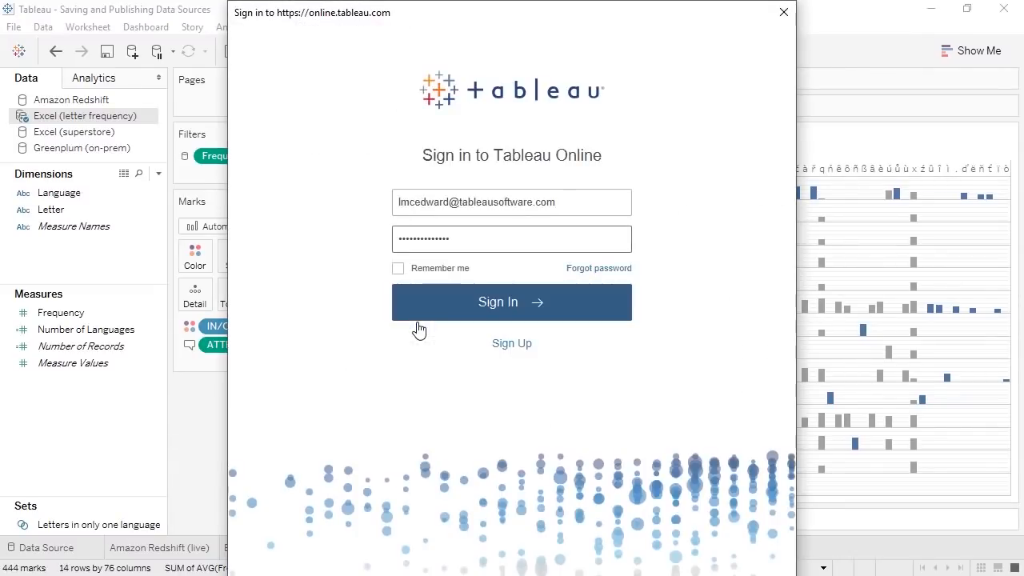
{"action": "left_click", "coordinate": [456, 315]}
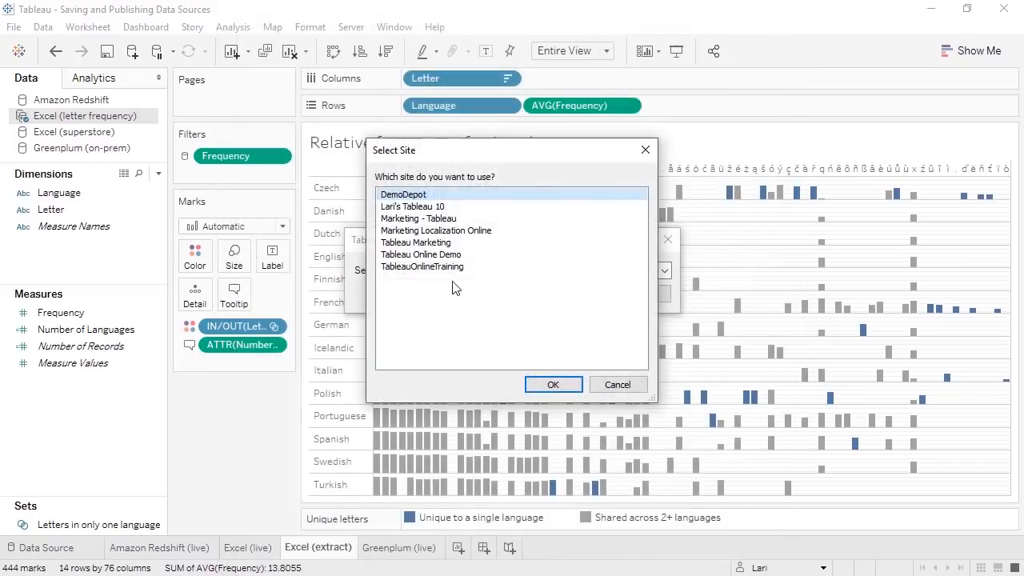
- Choose the TableauOnlineTraining site, then go to the Amazon Redshift (live) sheet
{"action": "left_click", "coordinate": [448, 266]}
{"action": "left_click", "coordinate": [563, 390]}
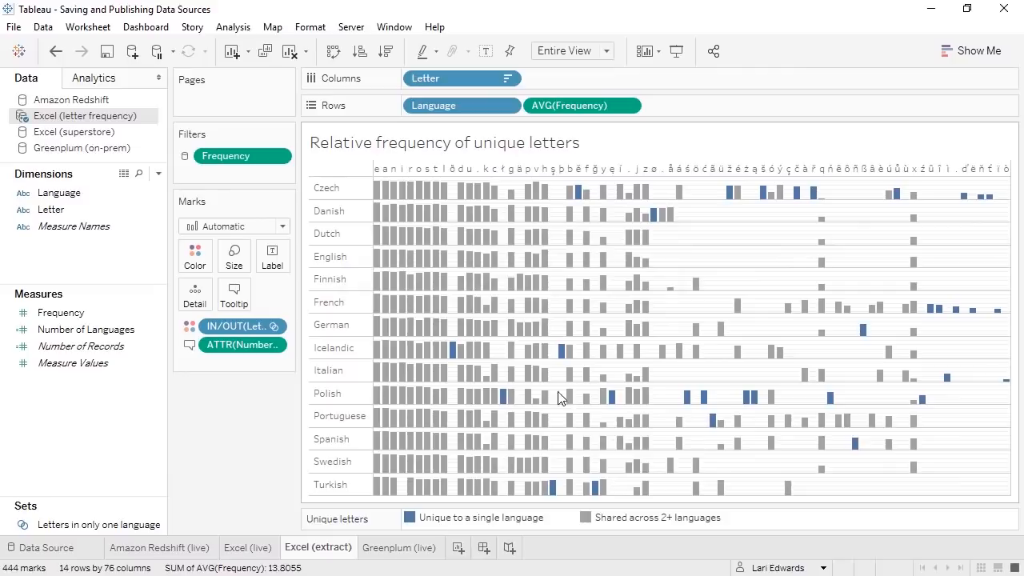
{"action": "left_click", "coordinate": [189, 549]}
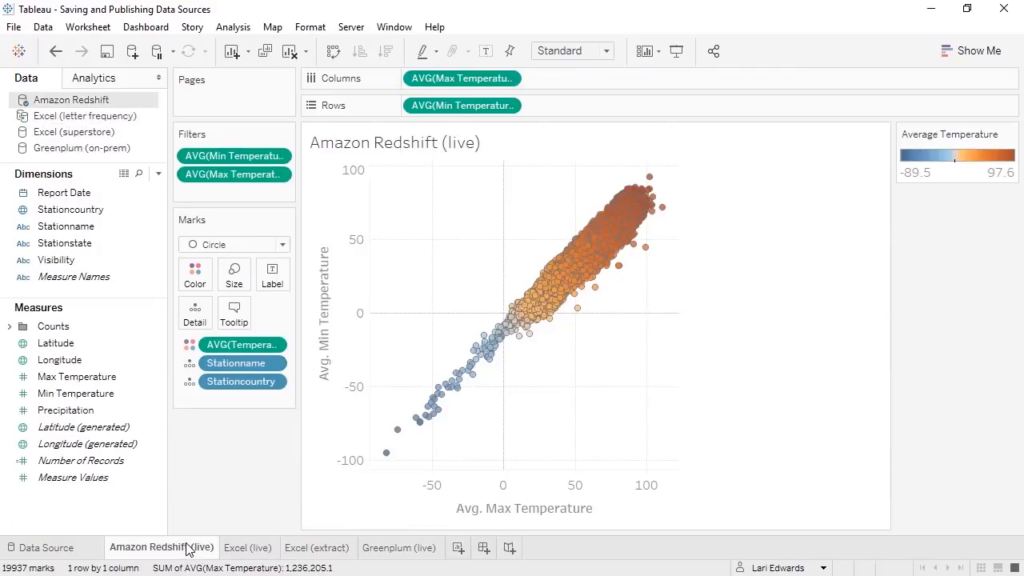
- Publish Amazon Redshift to Tableau Online with default settings, then return to the Excel (extract) sheet
{"action": "right_click", "coordinate": [107, 101]}
{"action": "left_click", "coordinate": [148, 386]}
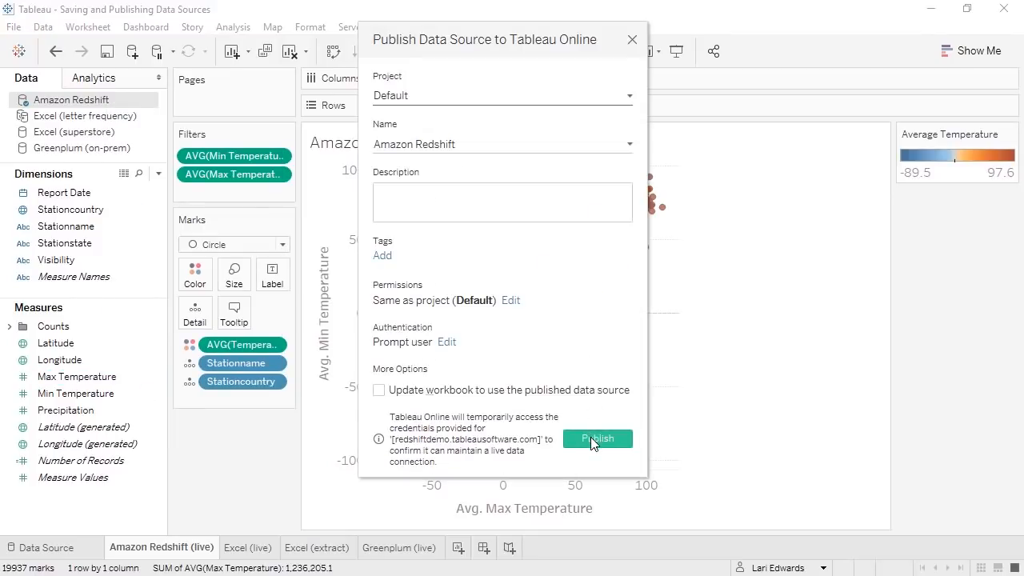
{"action": "left_click", "coordinate": [590, 439]}
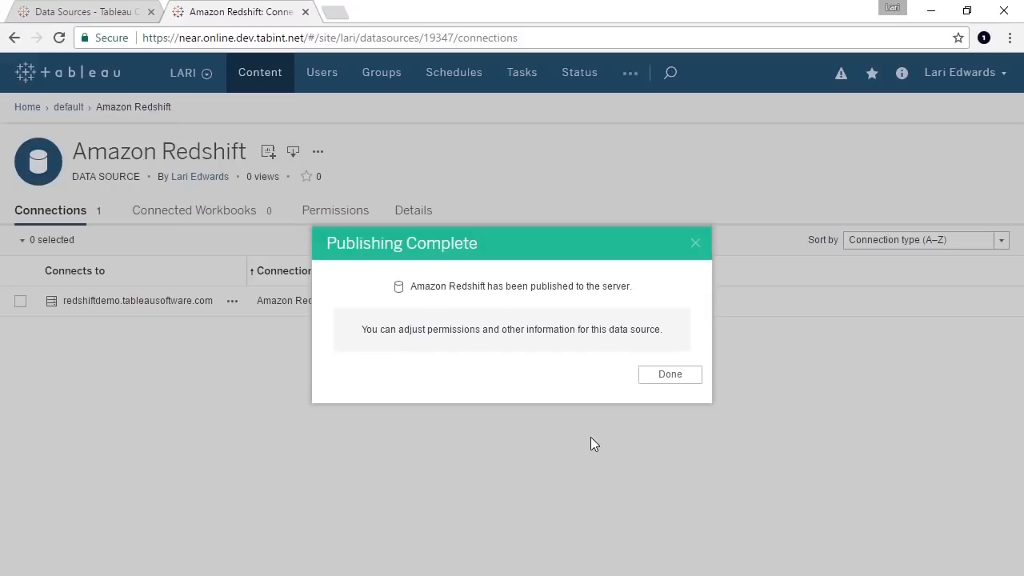
{"action": "left_click", "coordinate": [665, 376]}
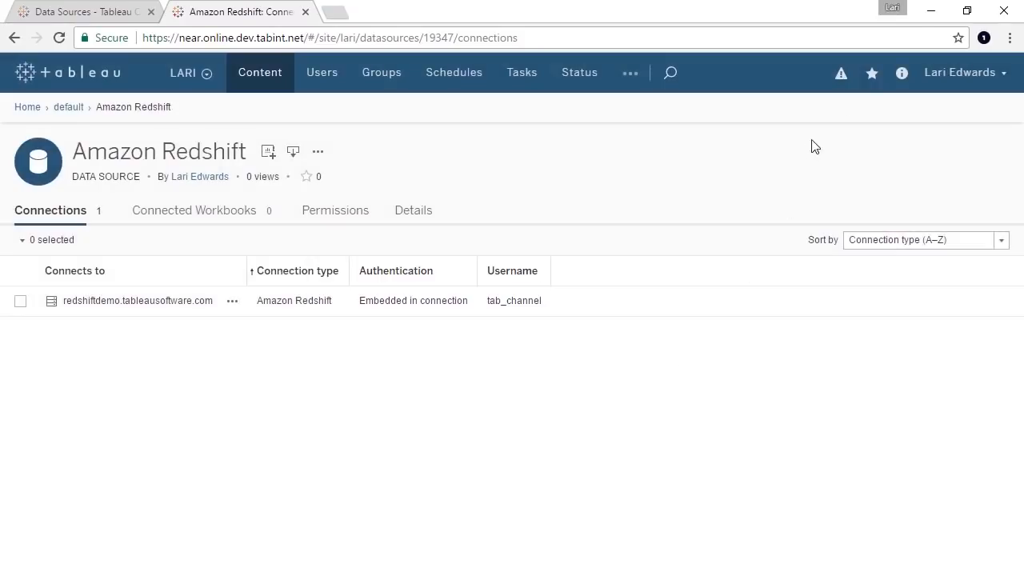
{"action": "left_click", "coordinate": [931, 11]}
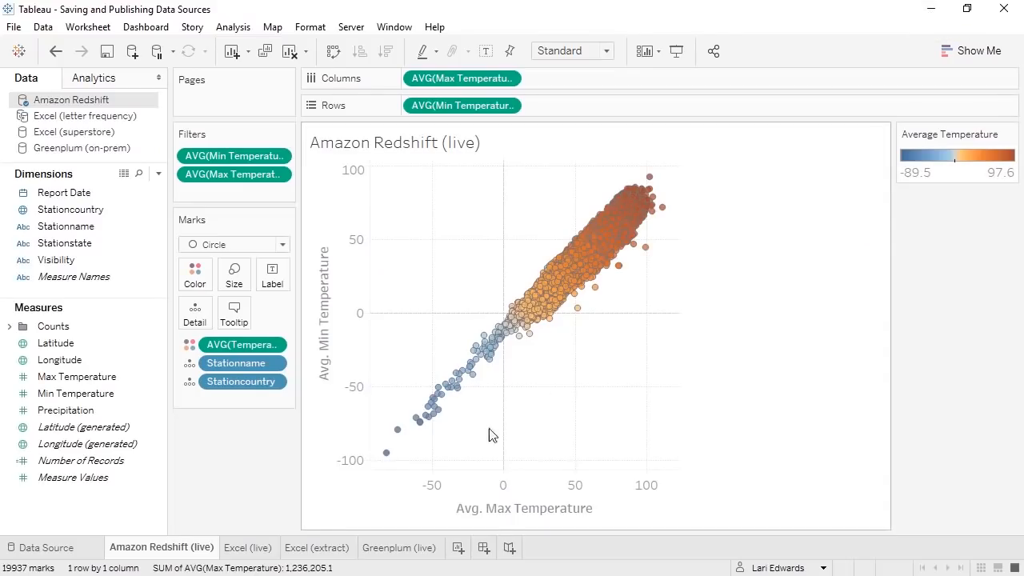
{"action": "left_click", "coordinate": [328, 548]}
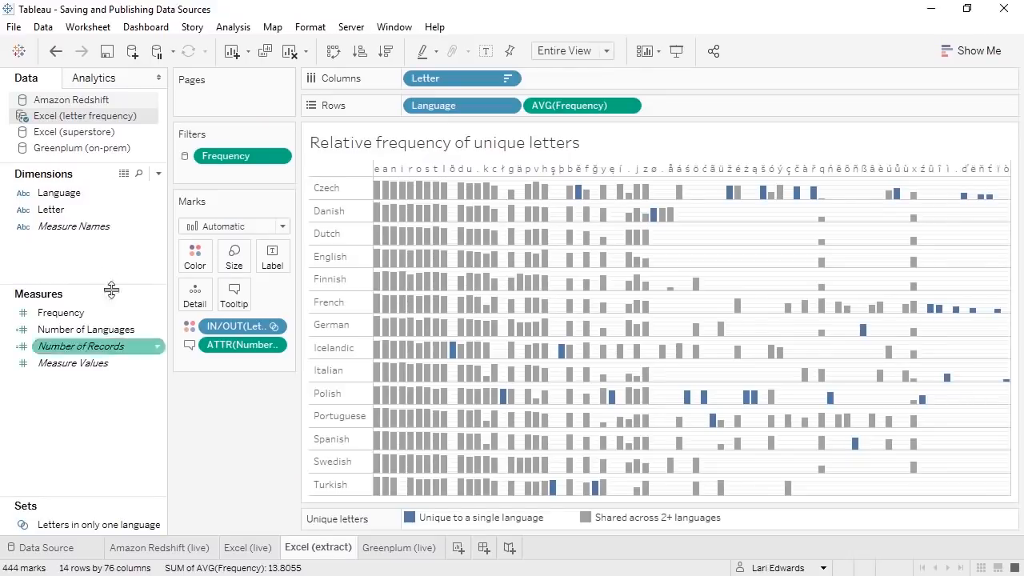
- Publish the Excel (letter frequency) data source to Tableau Online
{"action": "right_click", "coordinate": [87, 122]}
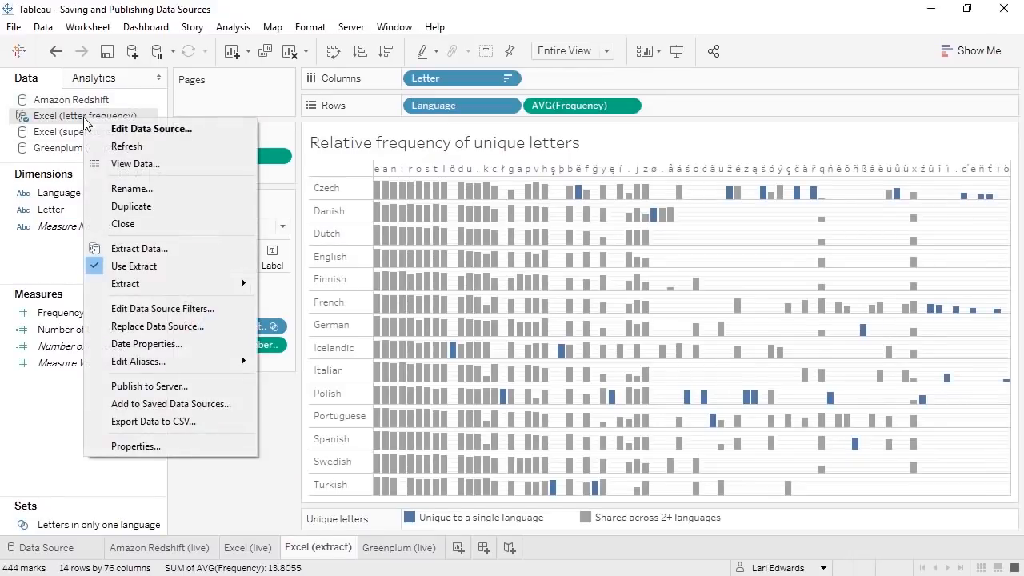
{"action": "left_click", "coordinate": [127, 381]}
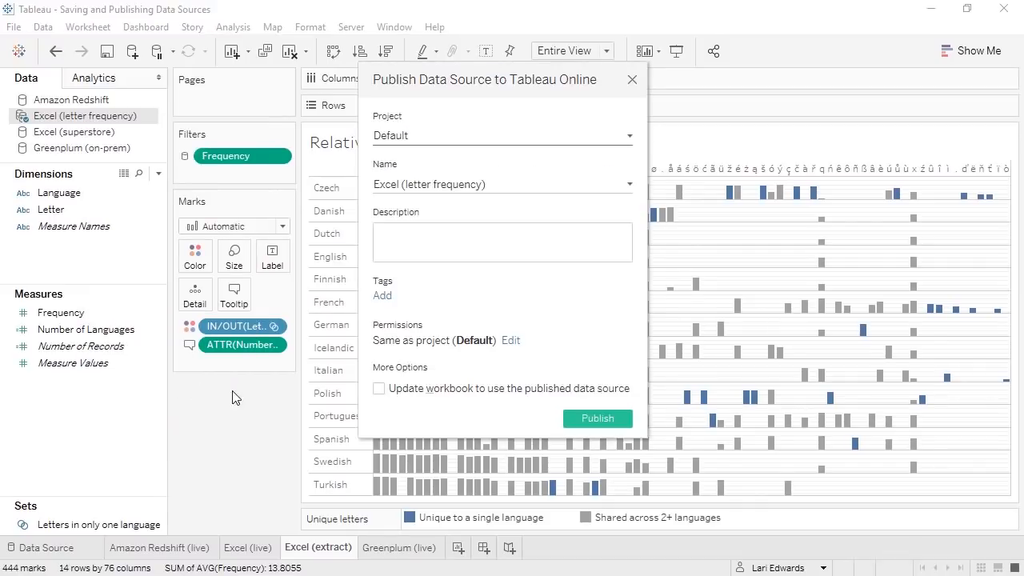
{"action": "left_click", "coordinate": [579, 415]}
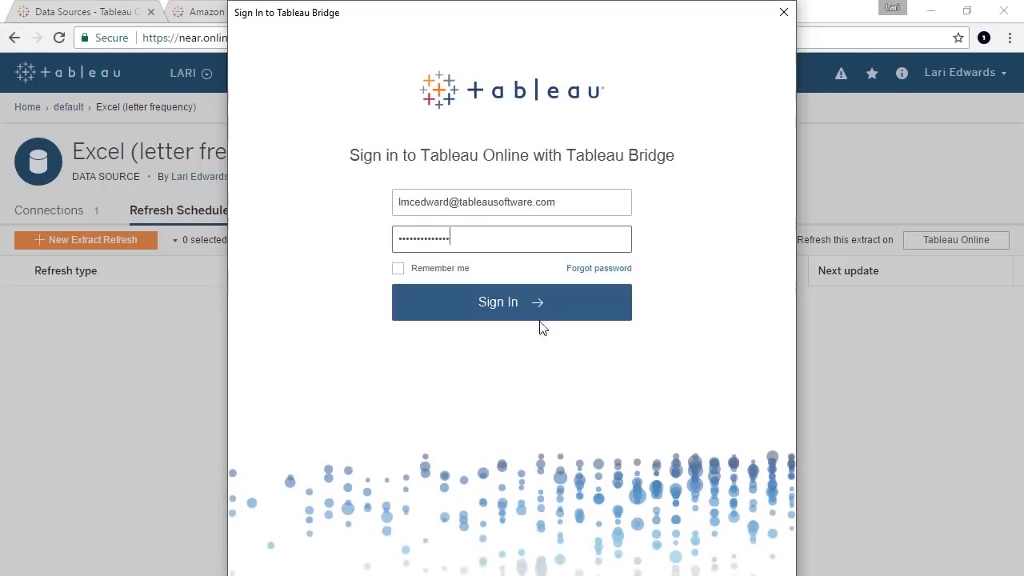
- Sign in to Tableau Bridge on TableauOnlineTraining and schedule a 5 AM Monday–Friday full refresh
{"action": "left_click", "coordinate": [533, 309]}
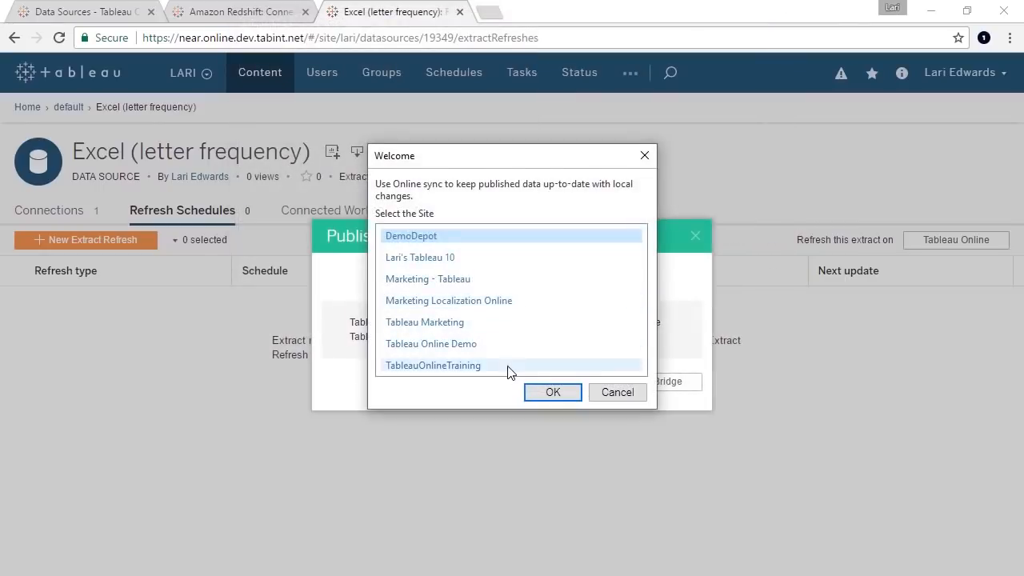
{"action": "left_click", "coordinate": [509, 366]}
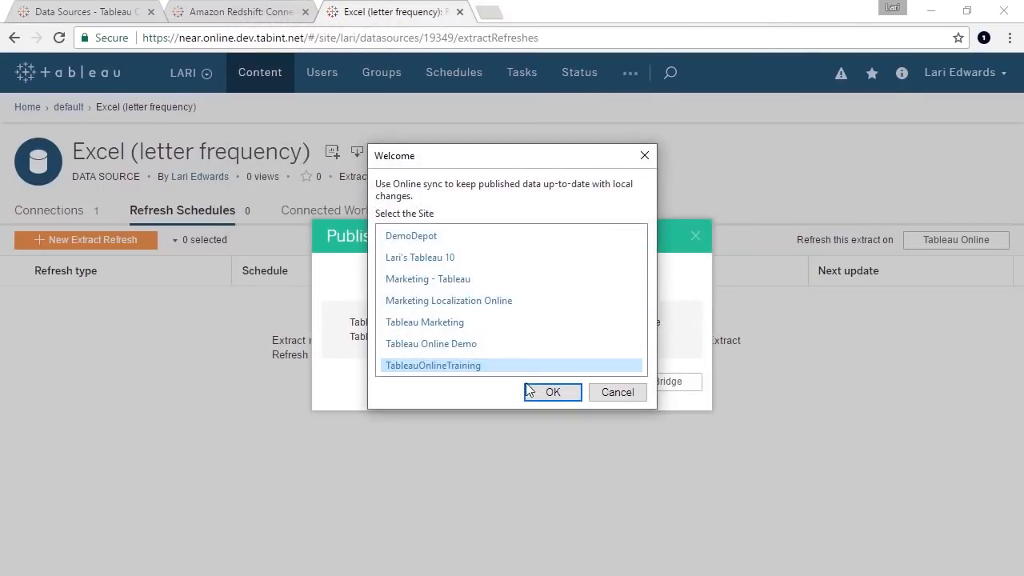
{"action": "left_click", "coordinate": [534, 395]}
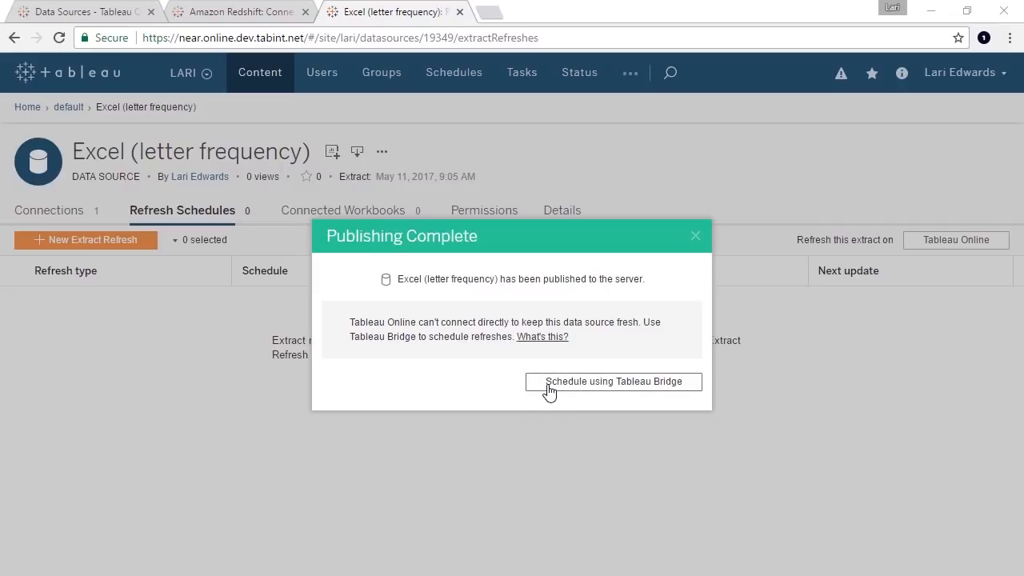
{"action": "left_click", "coordinate": [549, 384]}
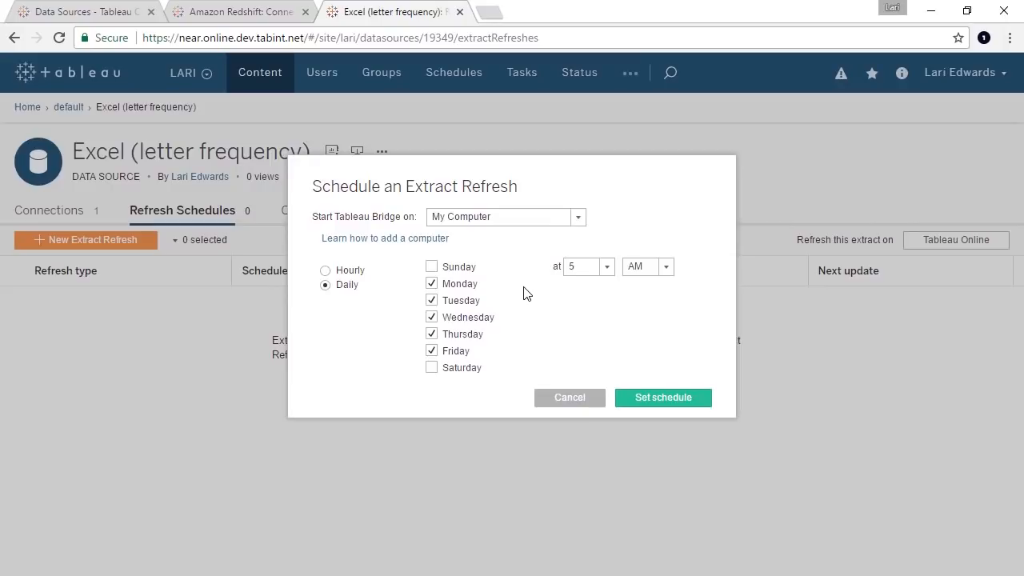
{"action": "left_click", "coordinate": [651, 404]}
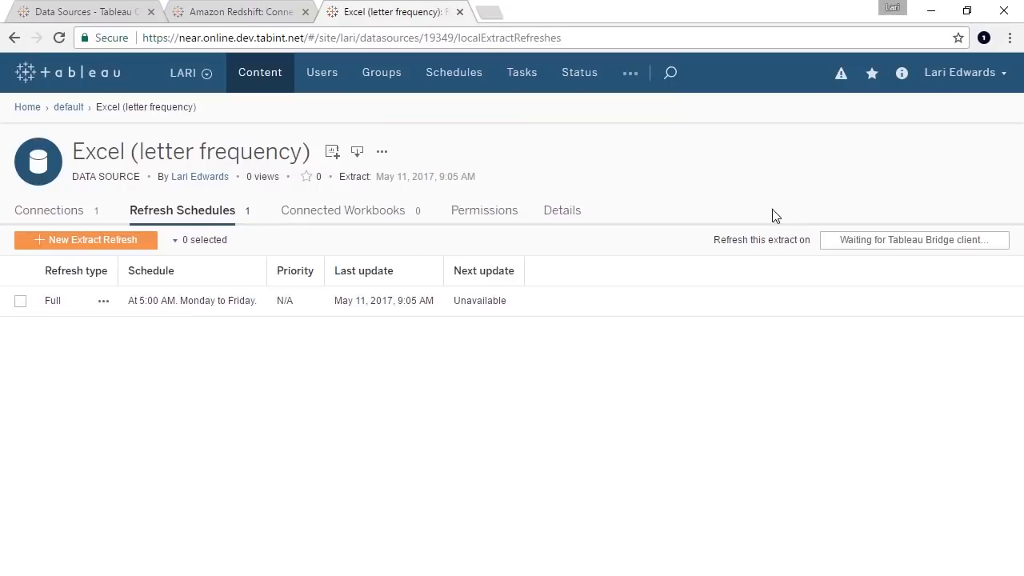
{"action": "left_click", "coordinate": [929, 11]}
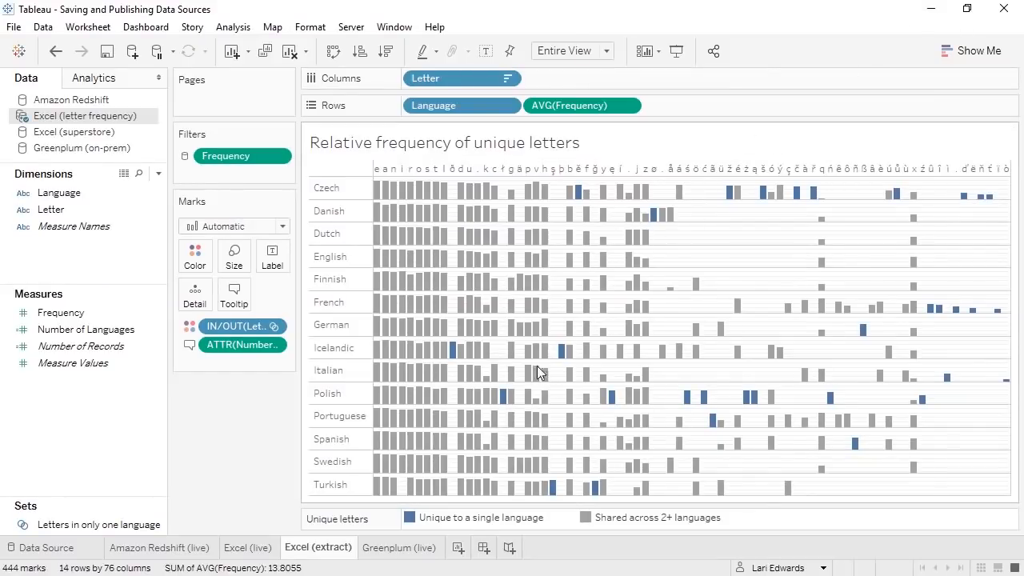
- On the Greenplum (live) sheet, review Greenplum (on-prem) publish settings and close without publishing
{"action": "left_click", "coordinate": [418, 549]}
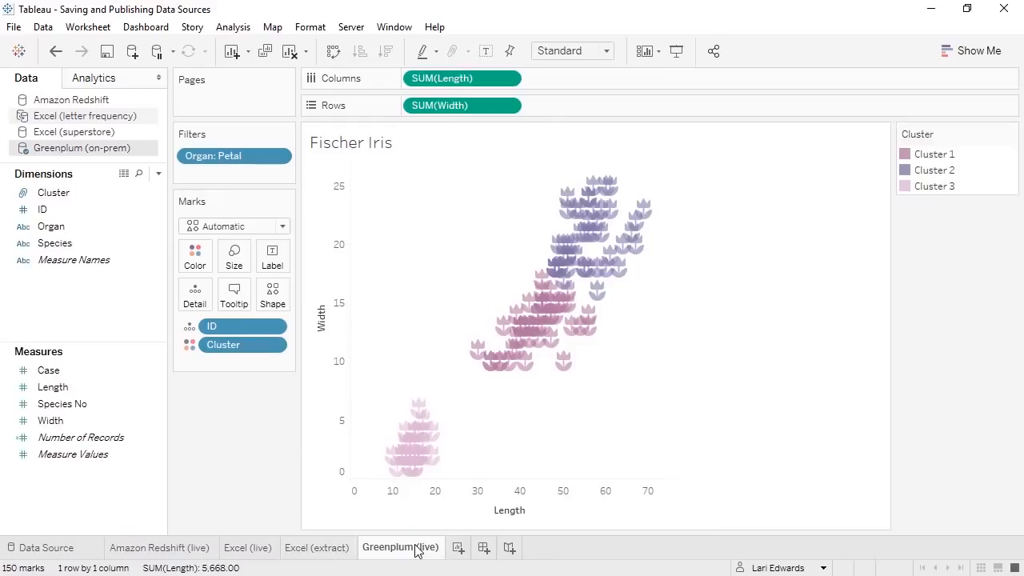
{"action": "right_click", "coordinate": [120, 150]}
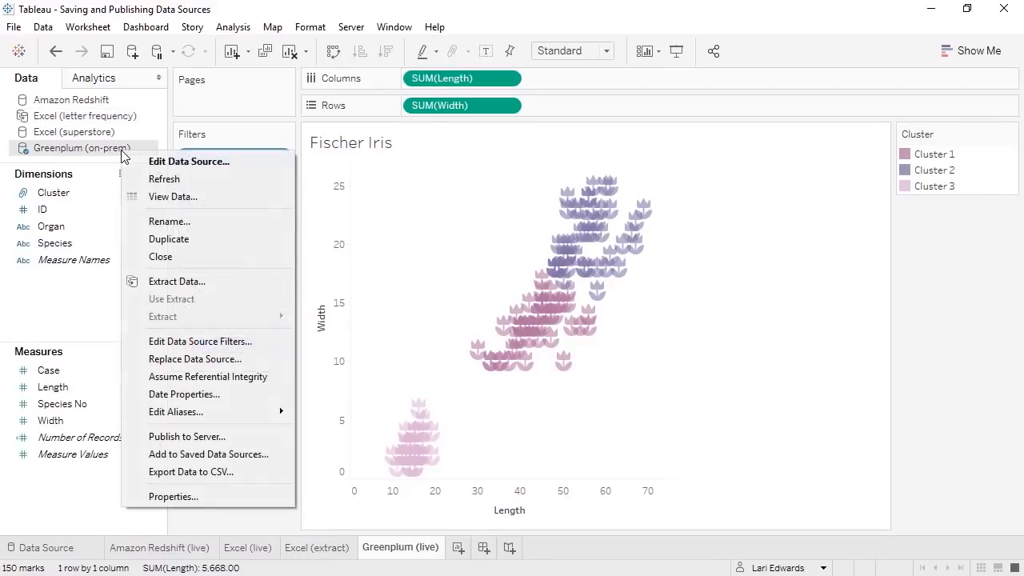
{"action": "left_click", "coordinate": [188, 437]}
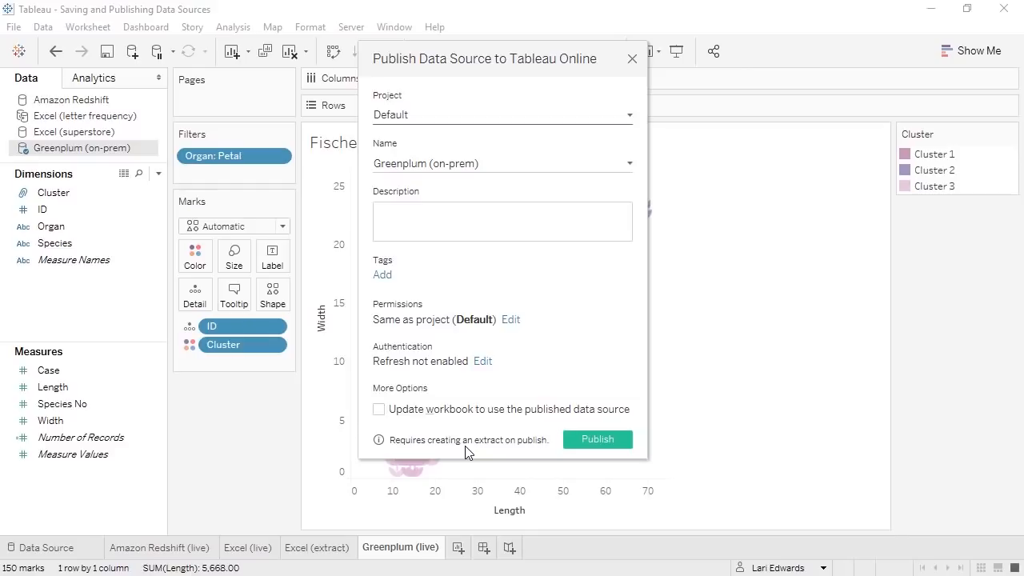
{"action": "left_click", "coordinate": [632, 60]}
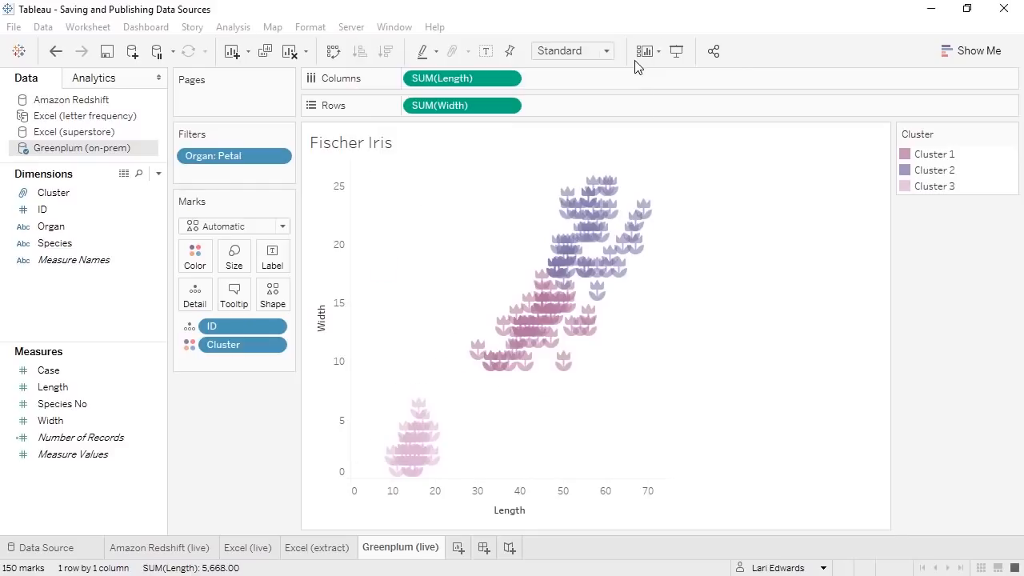
{"action": "left_click", "coordinate": [928, 12]}
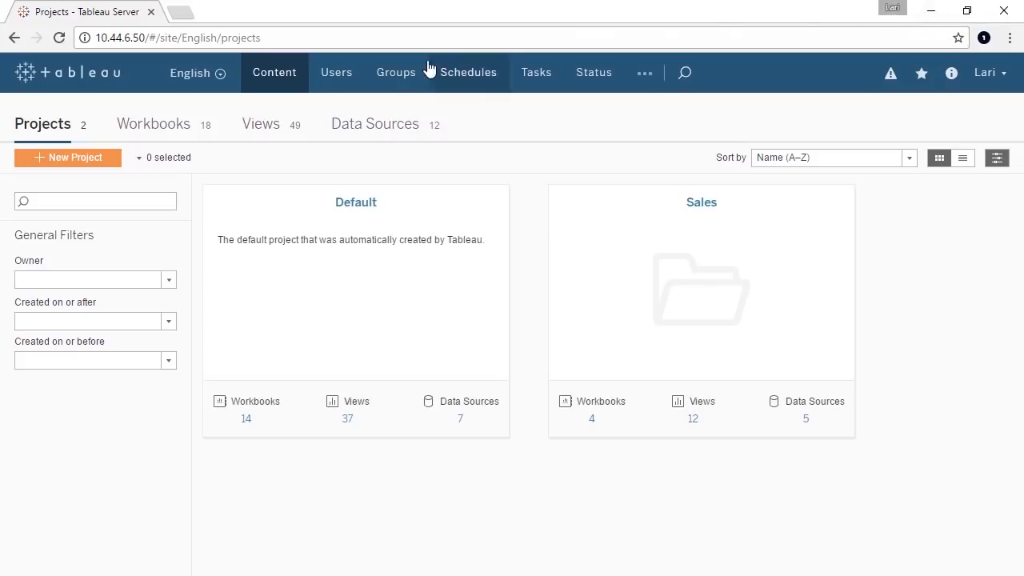
- From the server's Data Sources list, open Excel (letter frequency) and show its Refresh Schedules
{"action": "left_click", "coordinate": [378, 131]}
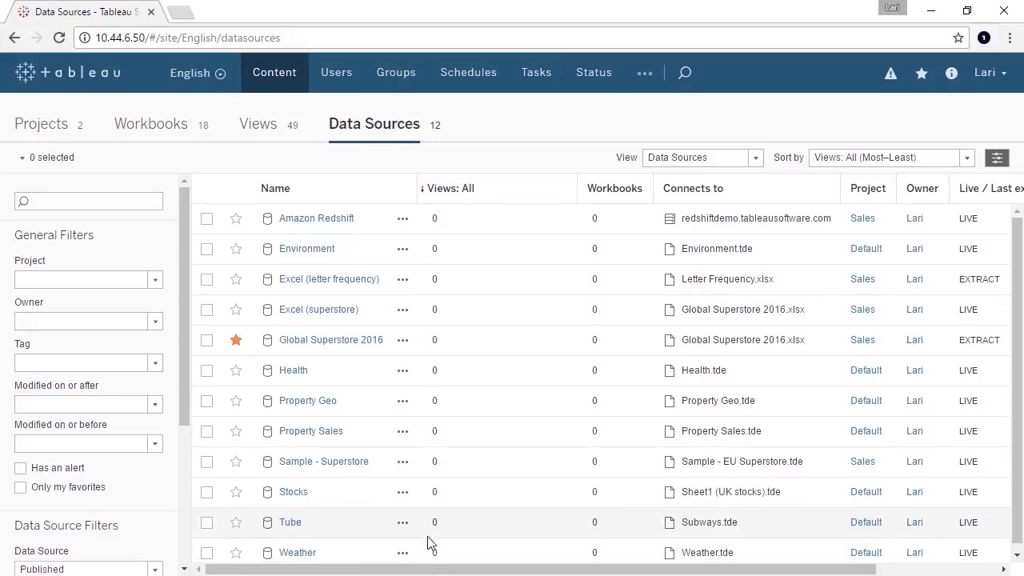
{"action": "left_click_drag", "start_coordinate": [430, 571], "coordinate": [533, 573]}
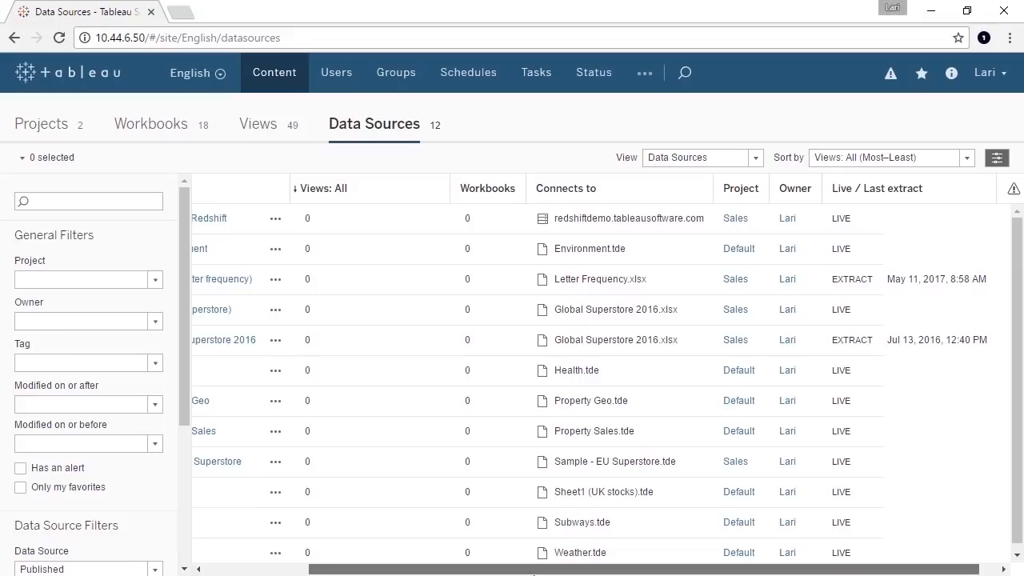
{"action": "left_click_drag", "start_coordinate": [534, 573], "coordinate": [436, 568]}
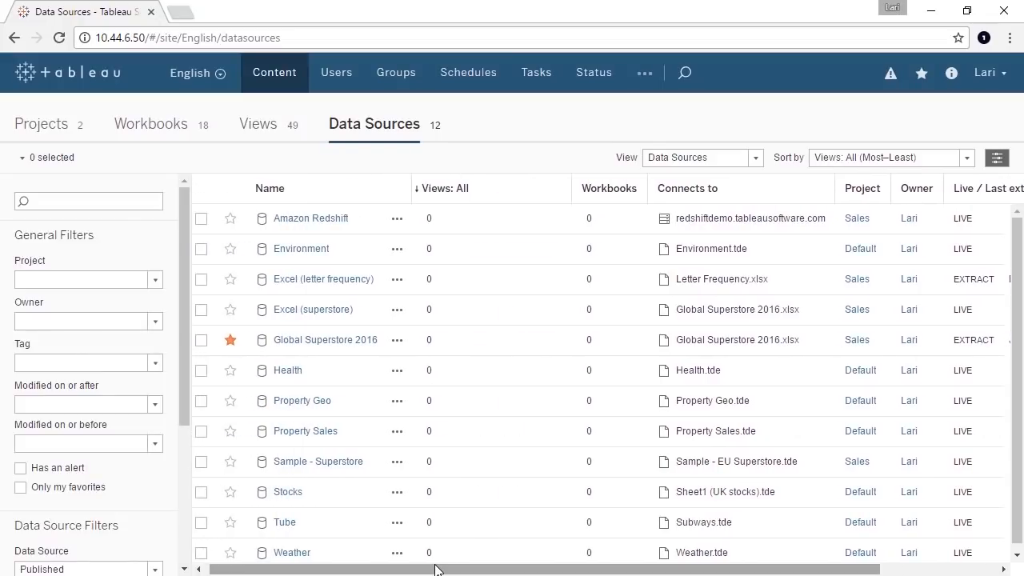
{"action": "left_click", "coordinate": [392, 311]}
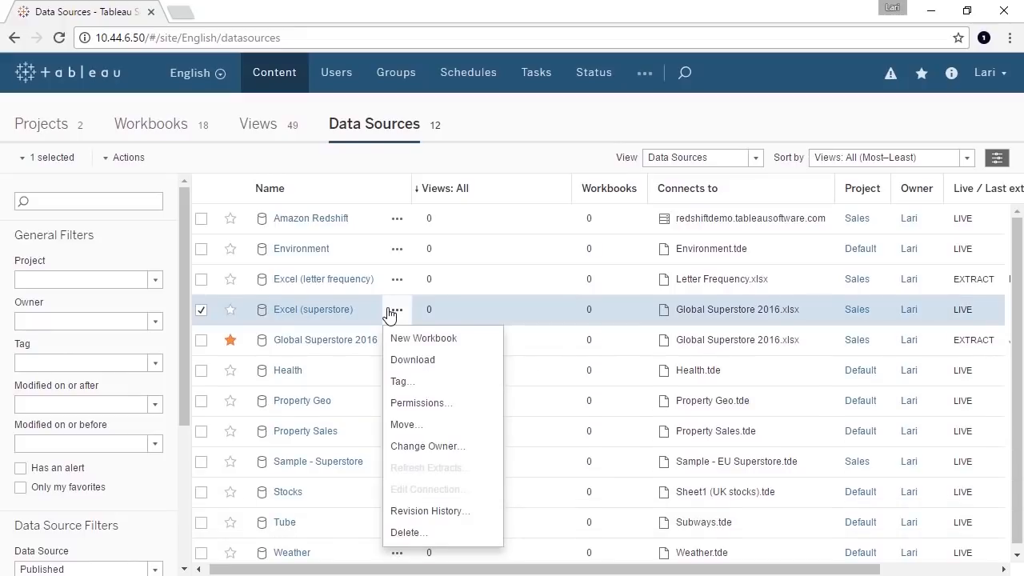
{"action": "left_click", "coordinate": [334, 281]}
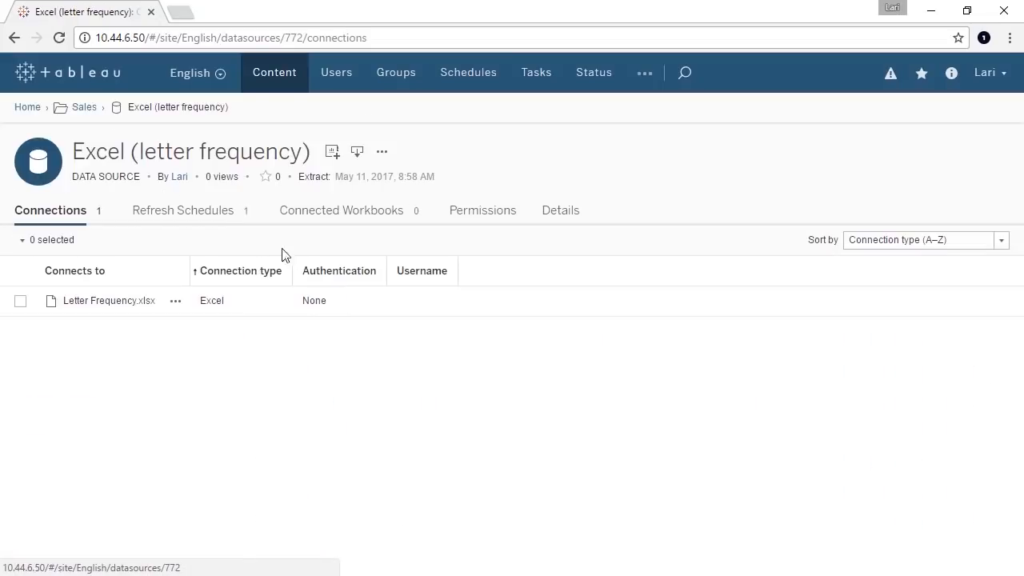
{"action": "left_click", "coordinate": [205, 213]}
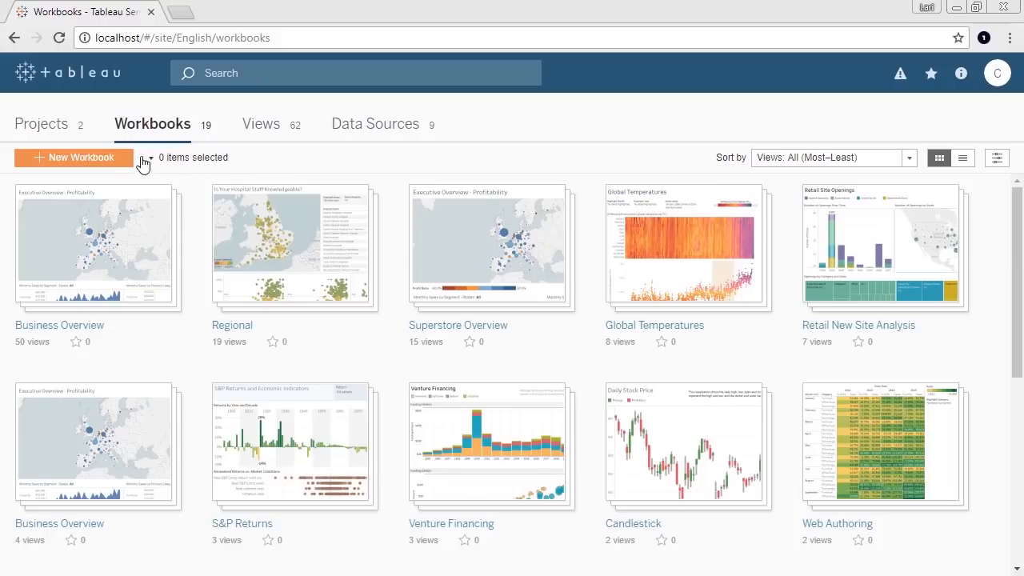
- Start a new server workbook and browse connectors, site data sources and Salesforce dashboard starters
{"action": "left_click", "coordinate": [118, 160]}
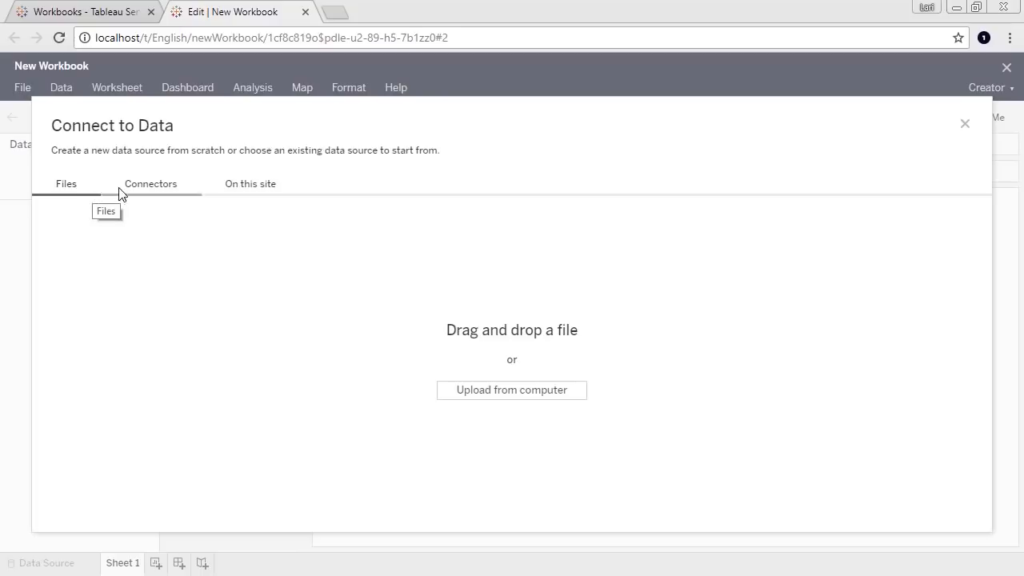
{"action": "left_click", "coordinate": [154, 190]}
{"action": "left_click", "coordinate": [254, 190]}
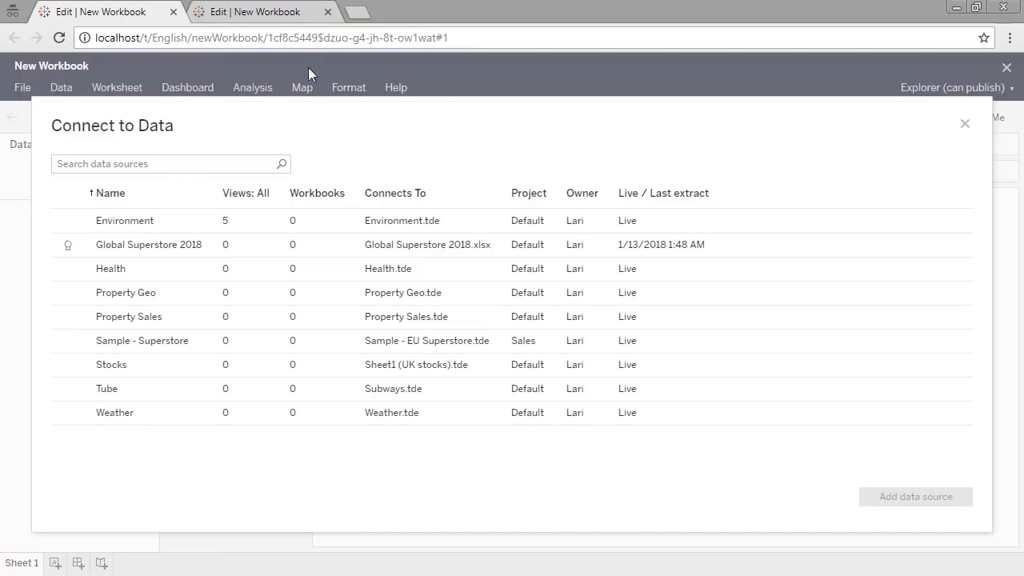
{"action": "left_click", "coordinate": [302, 11]}
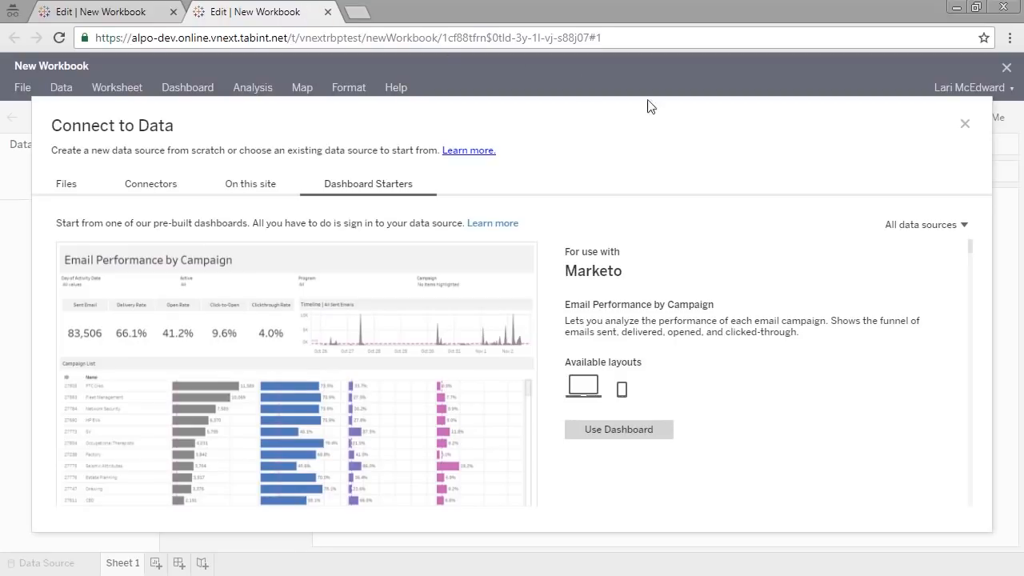
{"action": "left_click", "coordinate": [965, 225]}
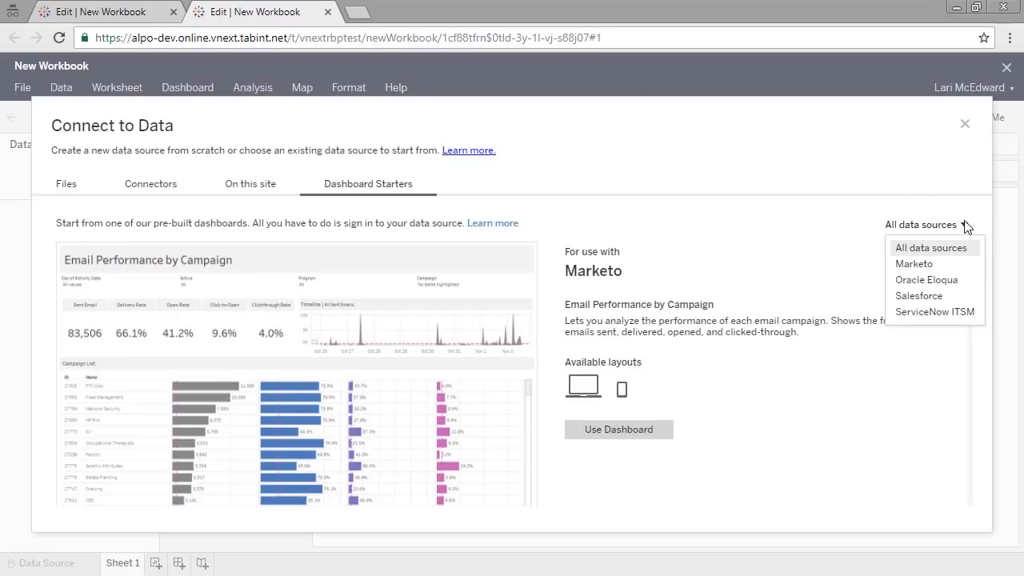
{"action": "left_click", "coordinate": [918, 295]}
{"action": "scroll", "coordinate": [973, 328], "scroll_direction": "down", "scroll_amount": 8}
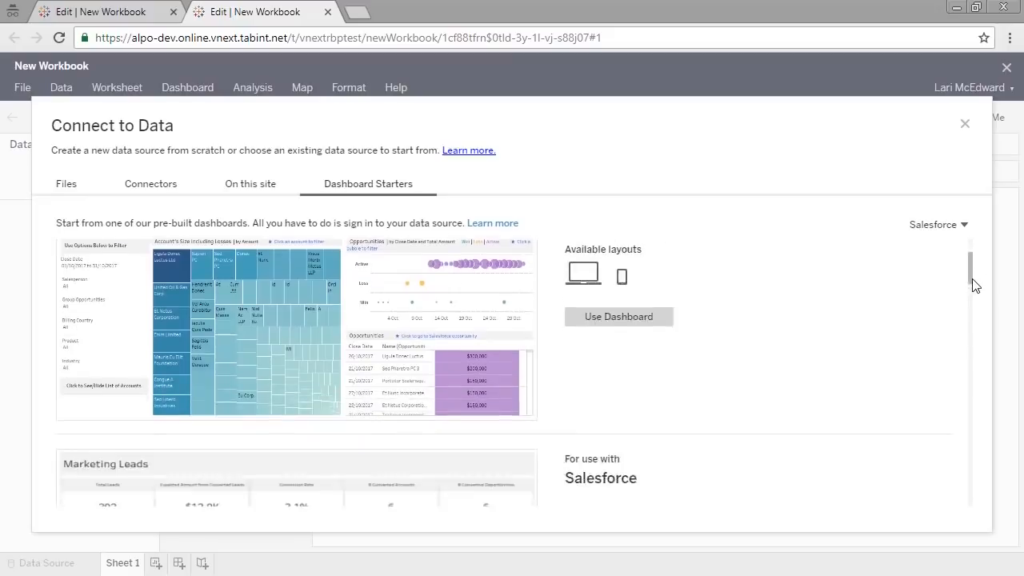
{"action": "left_click_drag", "start_coordinate": [972, 336], "coordinate": [976, 451]}
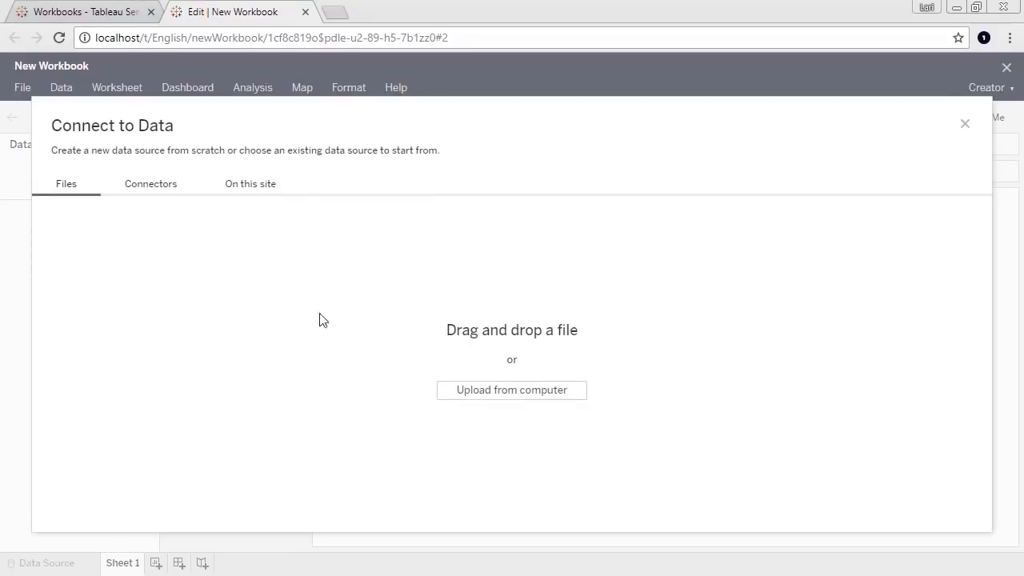
- Upload Global Superstore 2018.xlsx, add its Orders sheet to the data source, and go to Sheet 1
{"action": "left_click", "coordinate": [501, 391]}
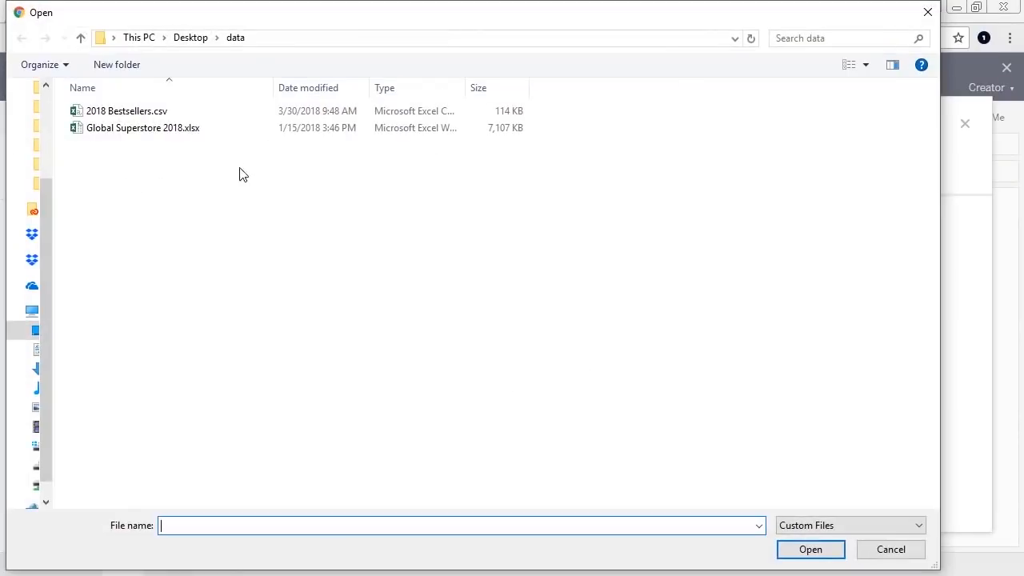
{"action": "double_click", "coordinate": [189, 132]}
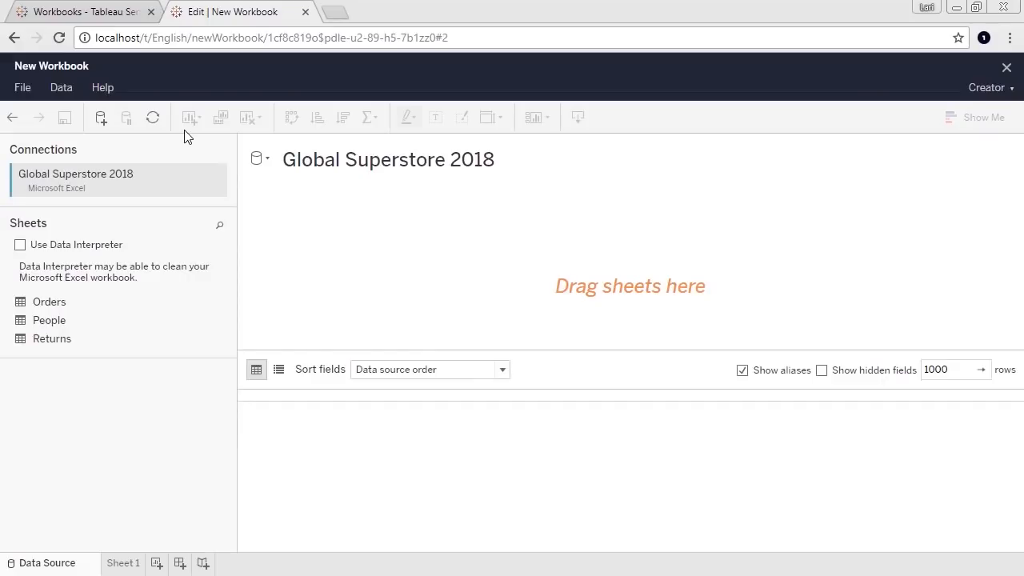
{"action": "left_click_drag", "start_coordinate": [153, 303], "coordinate": [359, 274]}
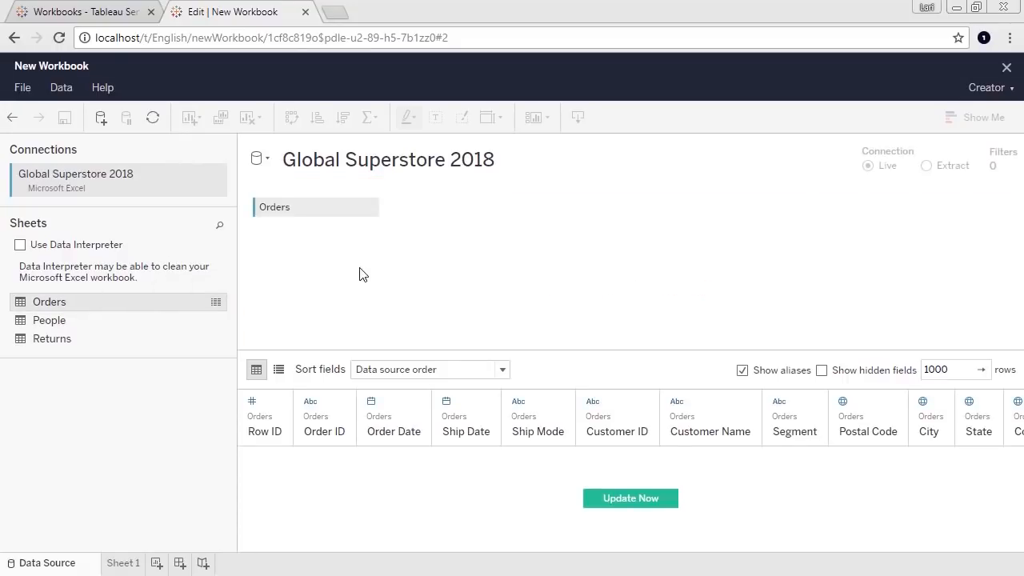
{"action": "left_click", "coordinate": [124, 564]}
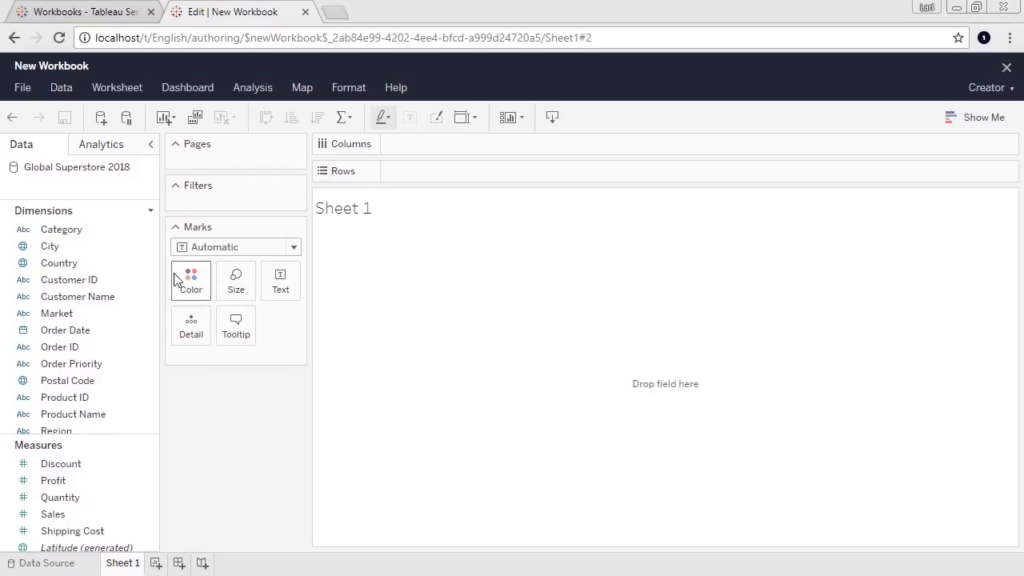
- Add the site's published Environment data source to the workbook
{"action": "left_click", "coordinate": [102, 118]}
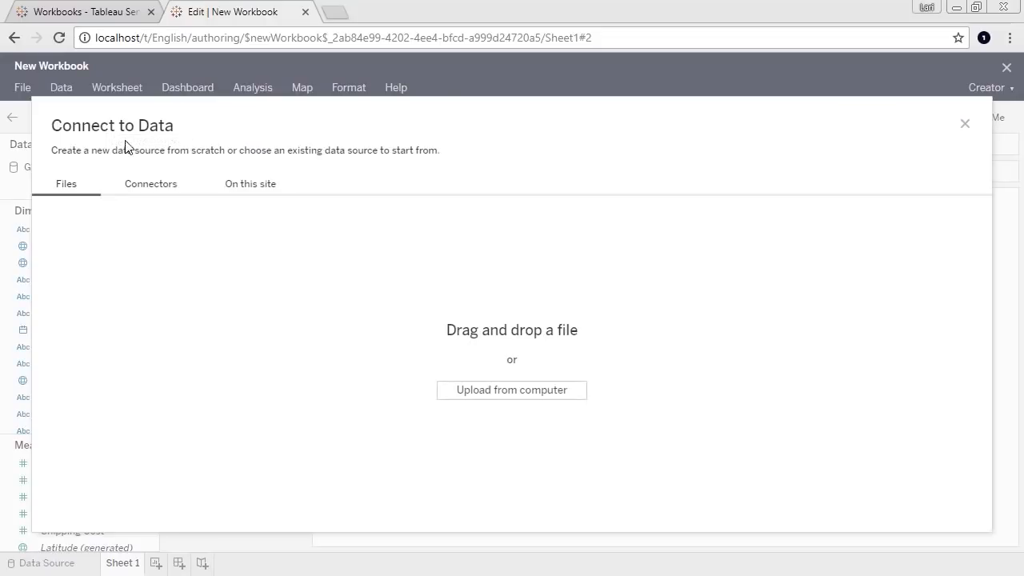
{"action": "left_click", "coordinate": [144, 188]}
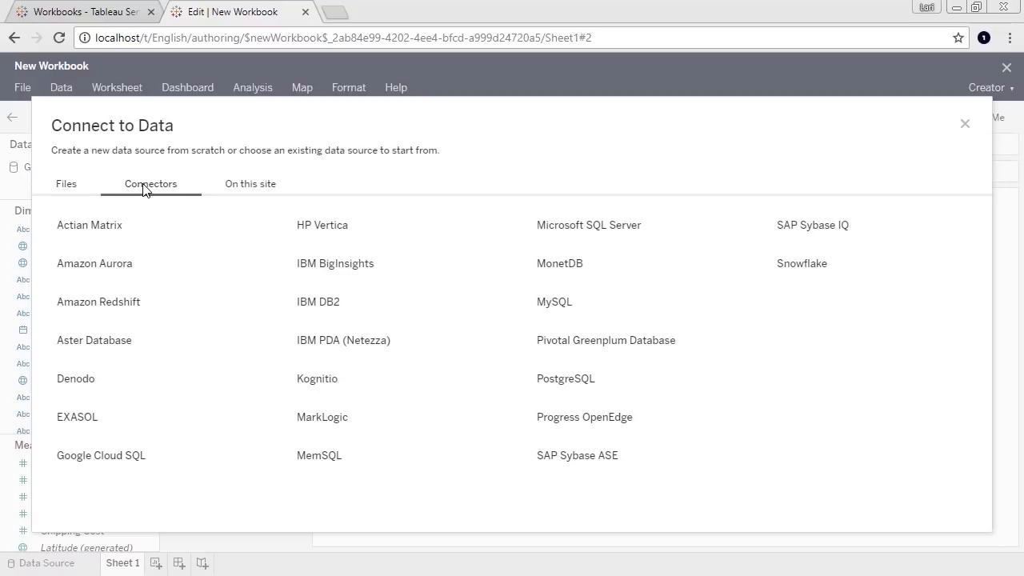
{"action": "left_click", "coordinate": [132, 228]}
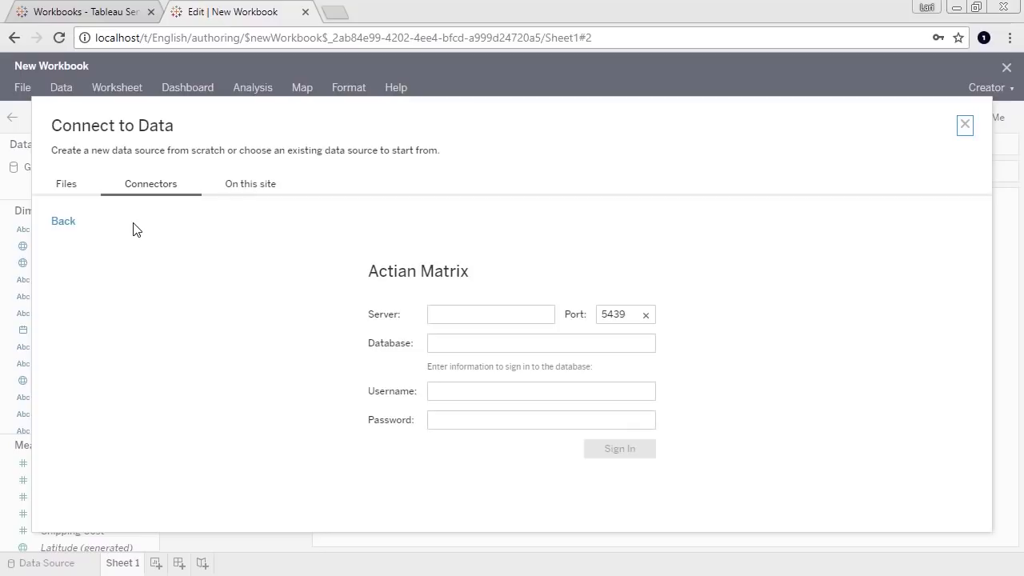
{"action": "left_click", "coordinate": [228, 186]}
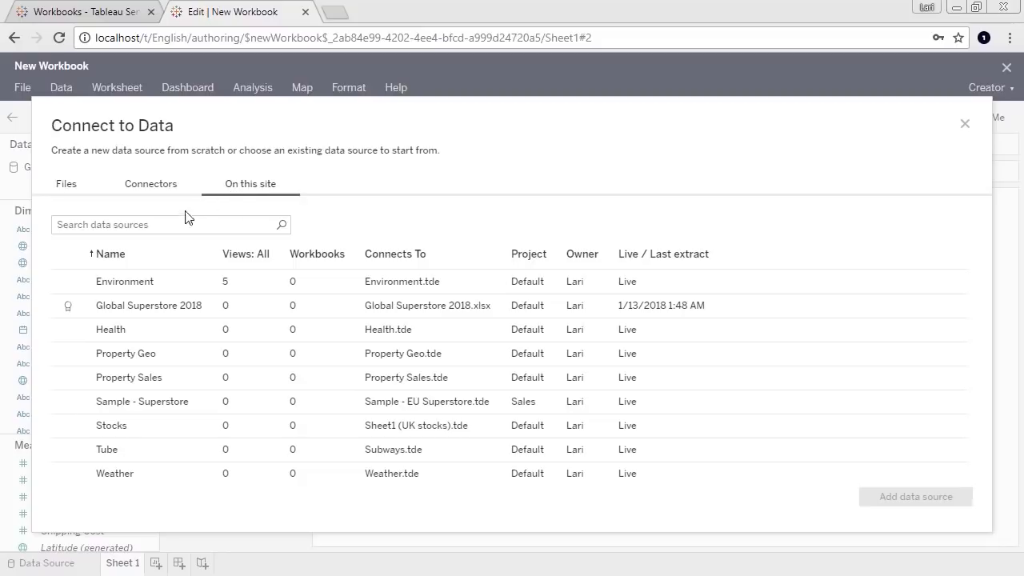
{"action": "left_click", "coordinate": [170, 280]}
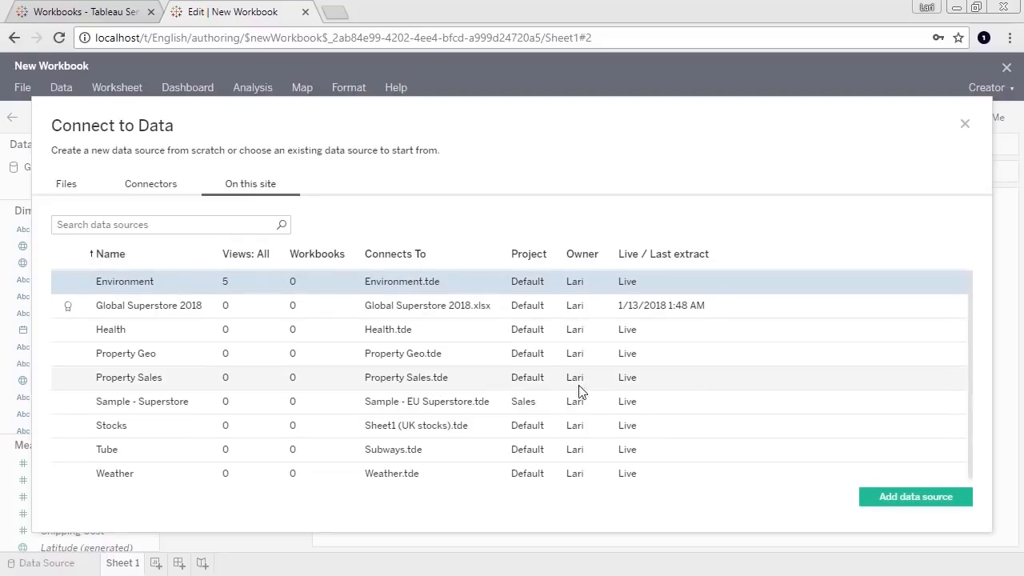
{"action": "left_click", "coordinate": [920, 496]}
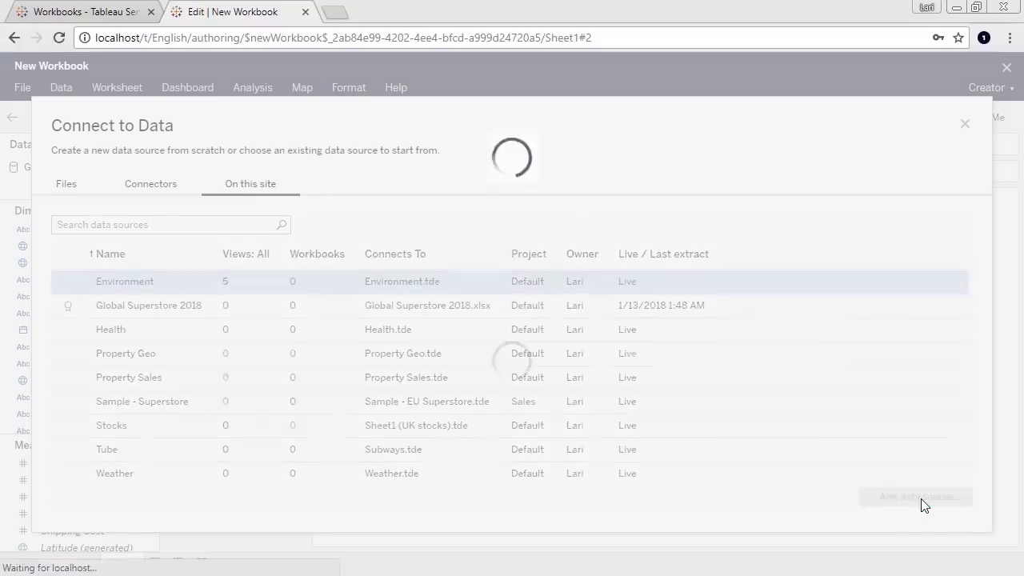
- Save the workbook as 'new data' and close the editor
{"action": "left_click", "coordinate": [23, 88]}
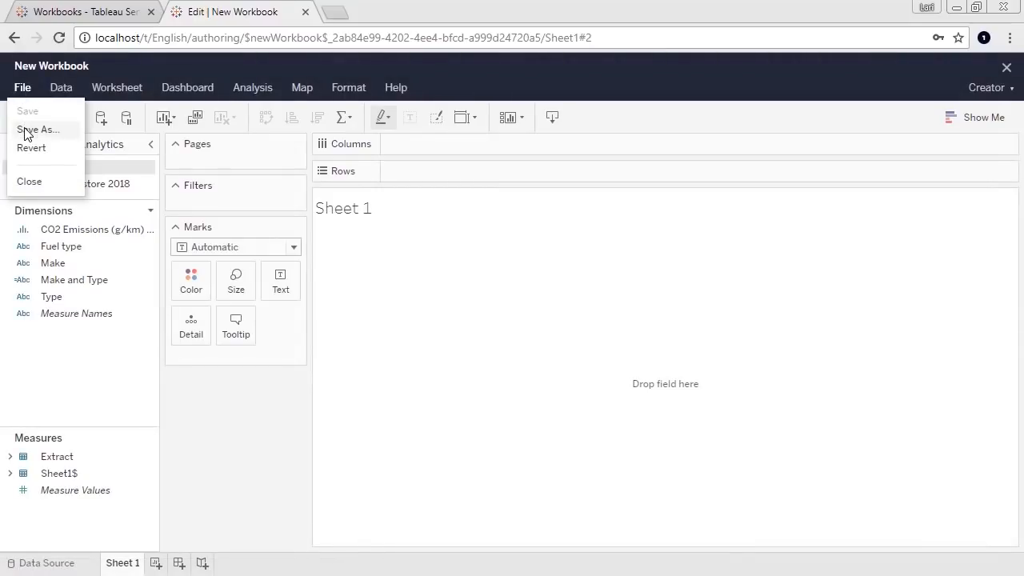
{"action": "left_click", "coordinate": [29, 130]}
{"action": "type", "text": "new data"}
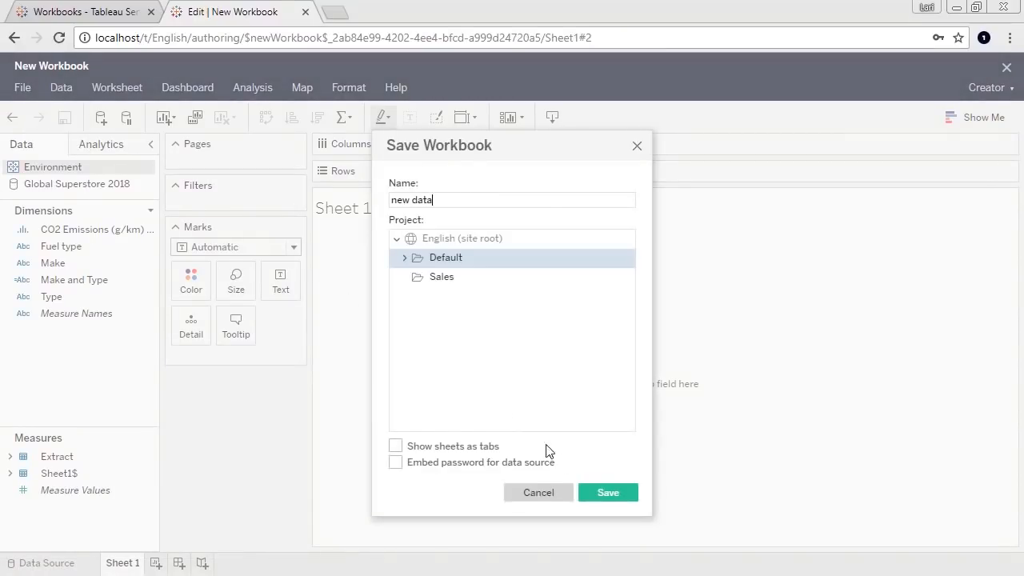
{"action": "left_click", "coordinate": [608, 493]}
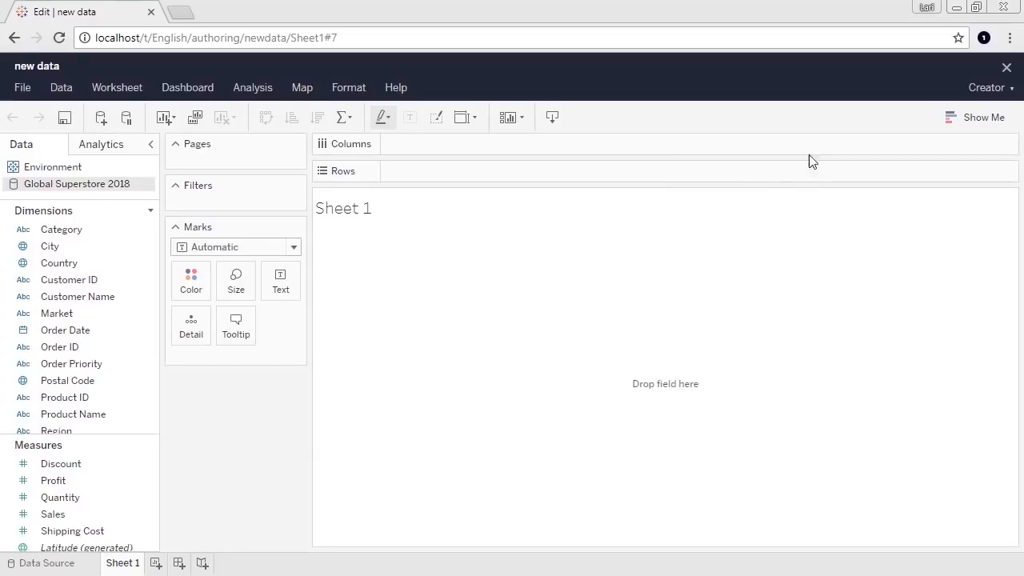
{"action": "left_click", "coordinate": [1006, 68]}
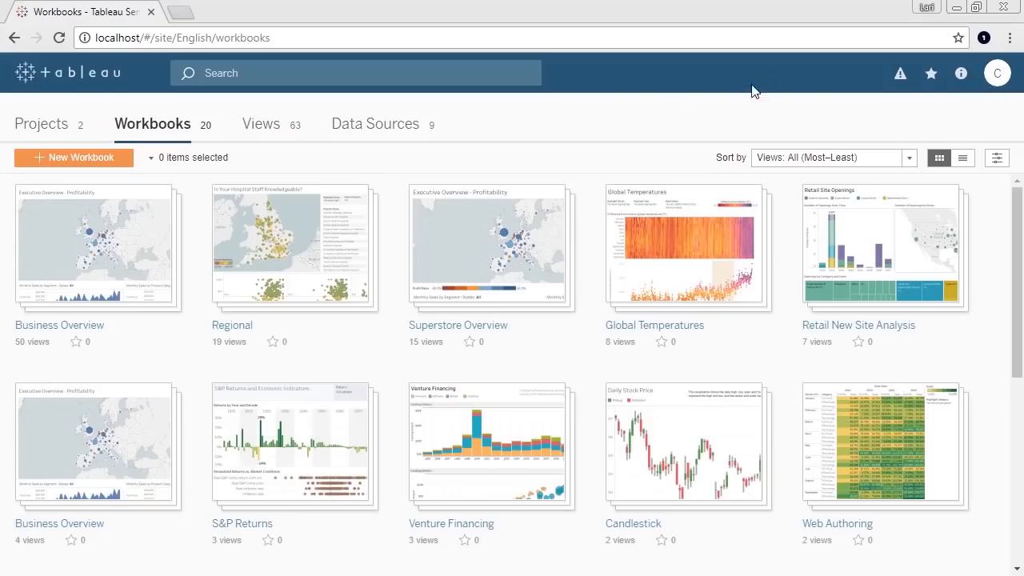
- Search for 'new data', open that workbook, and list its Environment and Global Superstore 2018 sources
{"action": "left_click", "coordinate": [470, 75]}
{"action": "type", "text": "new data"}
{"action": "left_click", "coordinate": [299, 231]}
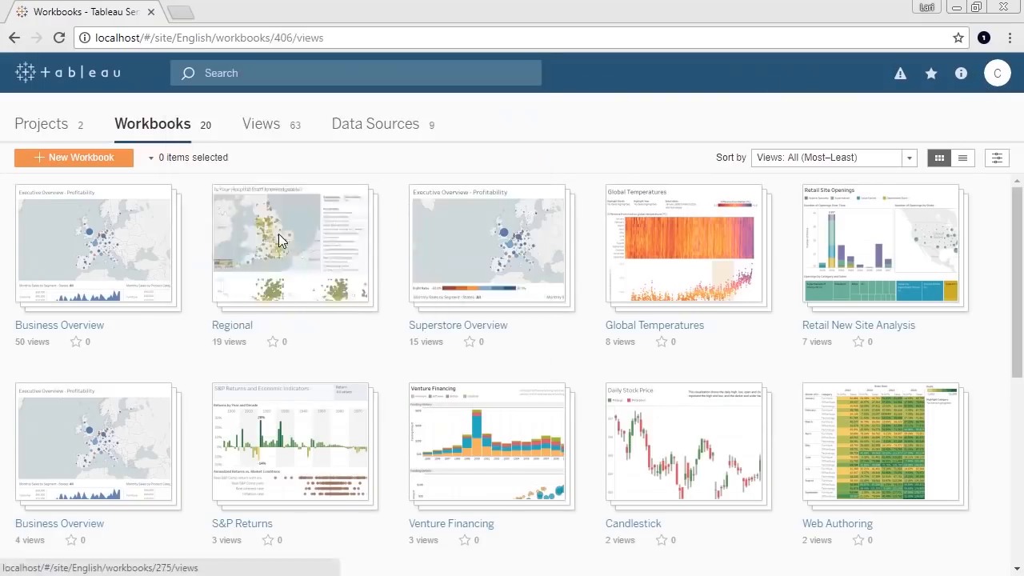
{"action": "left_click", "coordinate": [155, 215]}
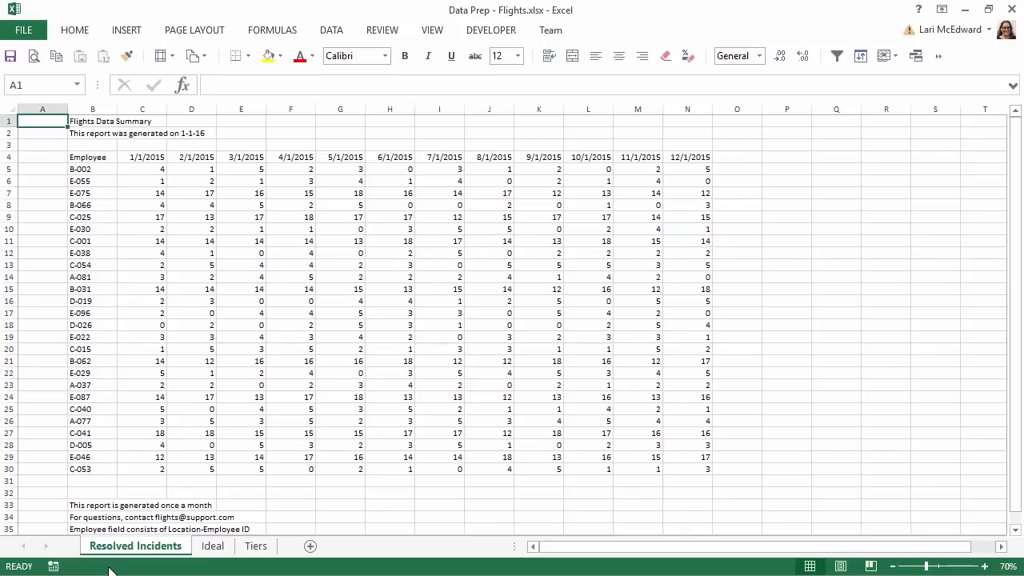
- Look over the Ideal sheet's layout in Excel, then minimize Excel to return to Tableau
{"action": "left_click", "coordinate": [212, 548]}
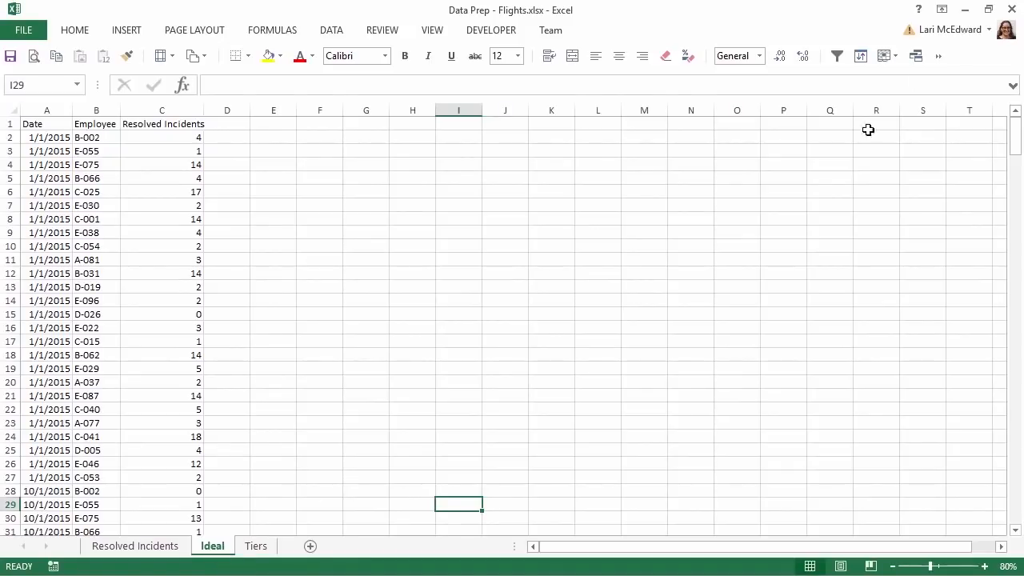
{"action": "left_click", "coordinate": [966, 10]}
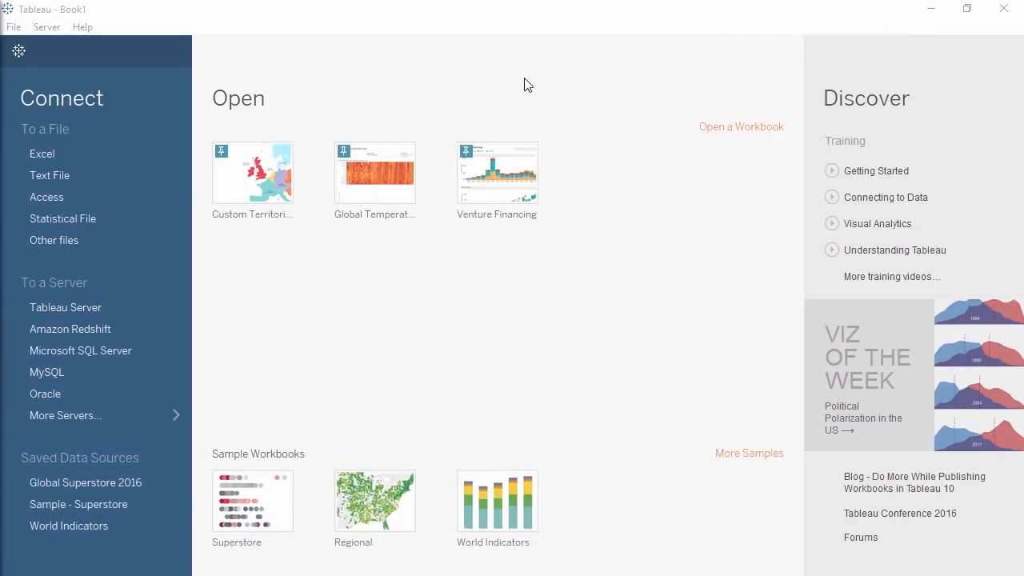
- Connect to the Excel file Data Prep - Flights.xlsx and add the Resolved Incidents sheet as the table
{"action": "left_click", "coordinate": [102, 153]}
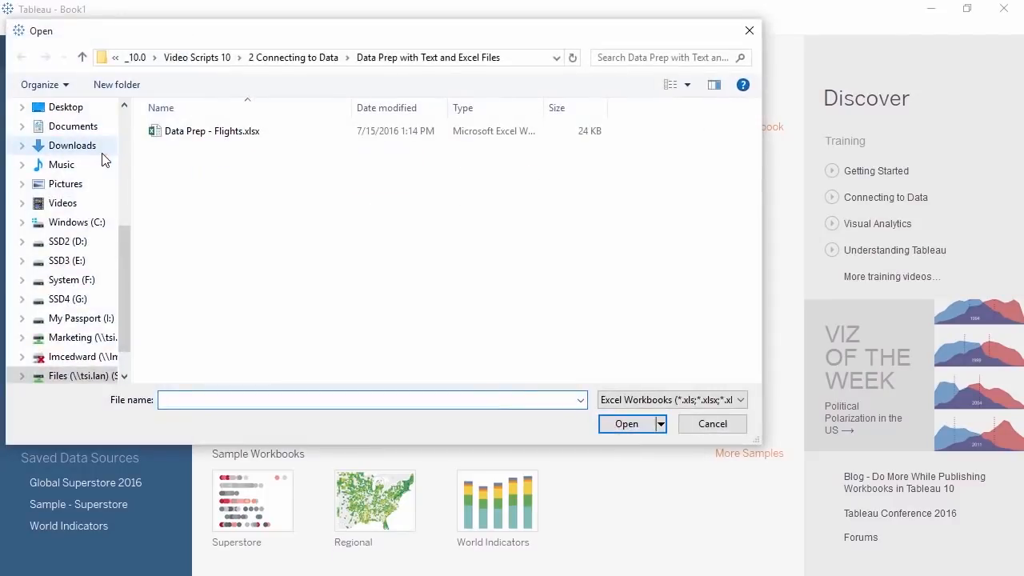
{"action": "double_click", "coordinate": [212, 132]}
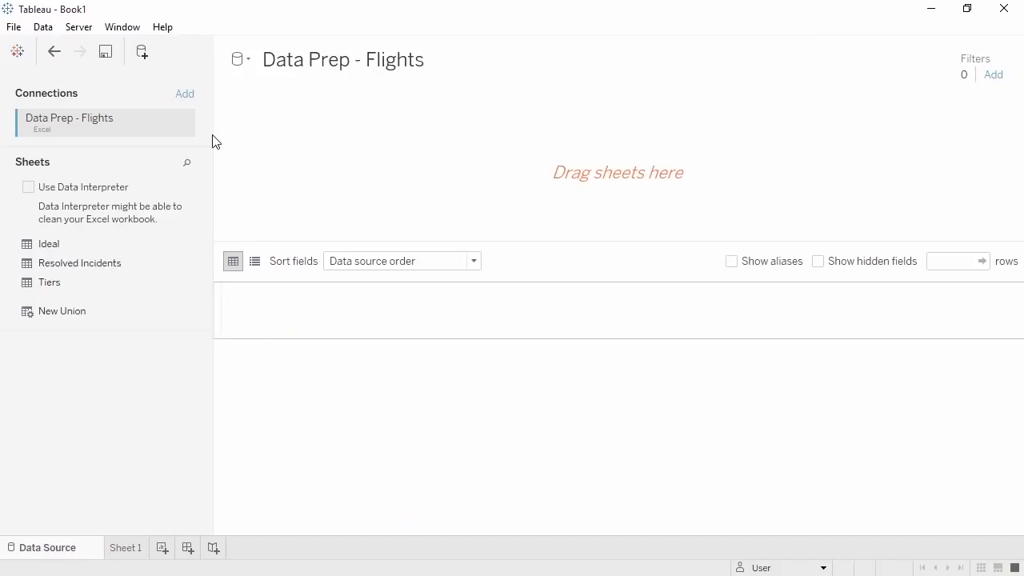
{"action": "left_click_drag", "start_coordinate": [112, 263], "coordinate": [278, 182]}
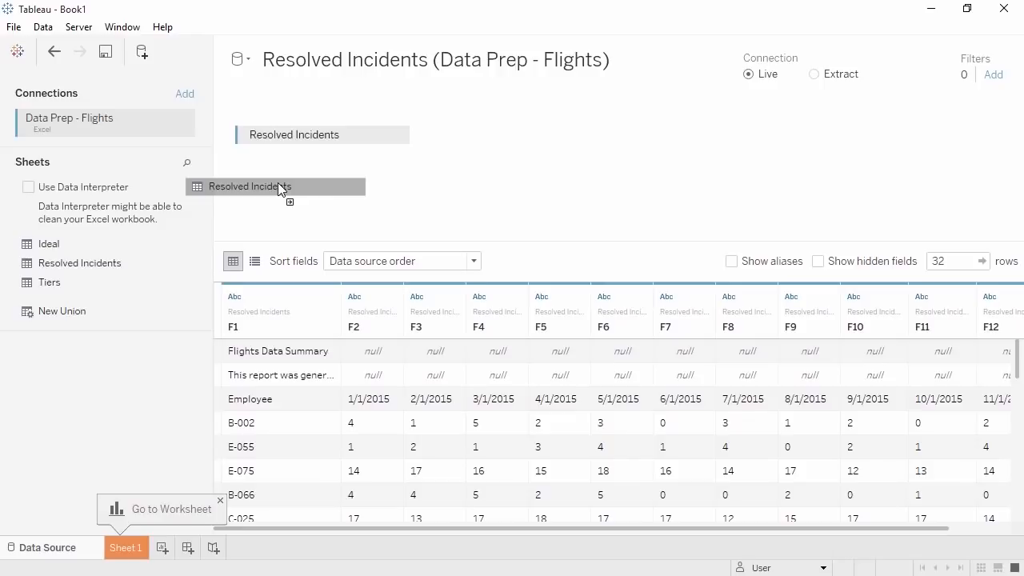
{"action": "left_click_drag", "start_coordinate": [280, 188], "coordinate": [276, 188]}
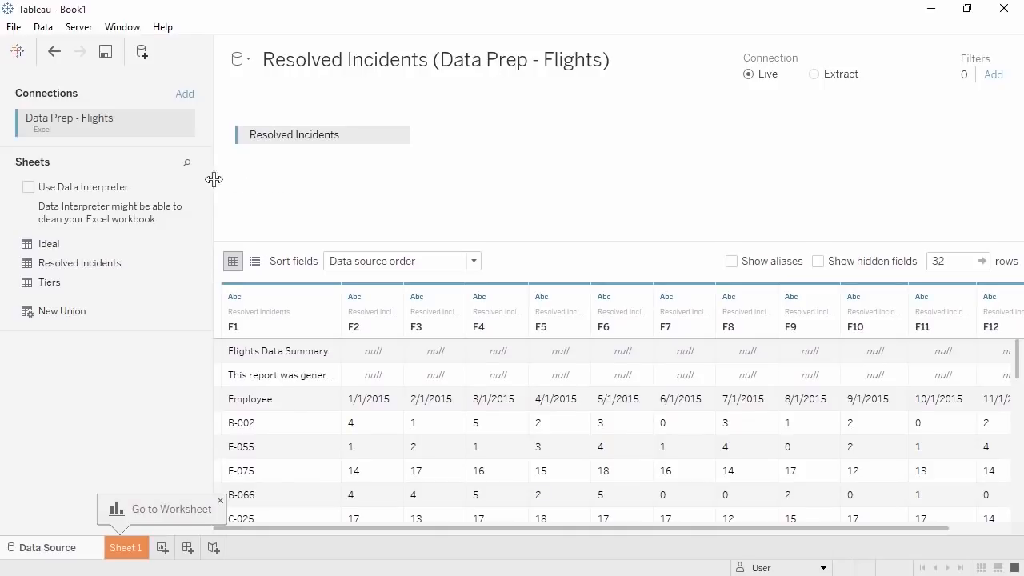
- Turn on Data Interpreter for Resolved Incidents and open its results workbook in Excel
{"action": "left_click", "coordinate": [29, 190]}
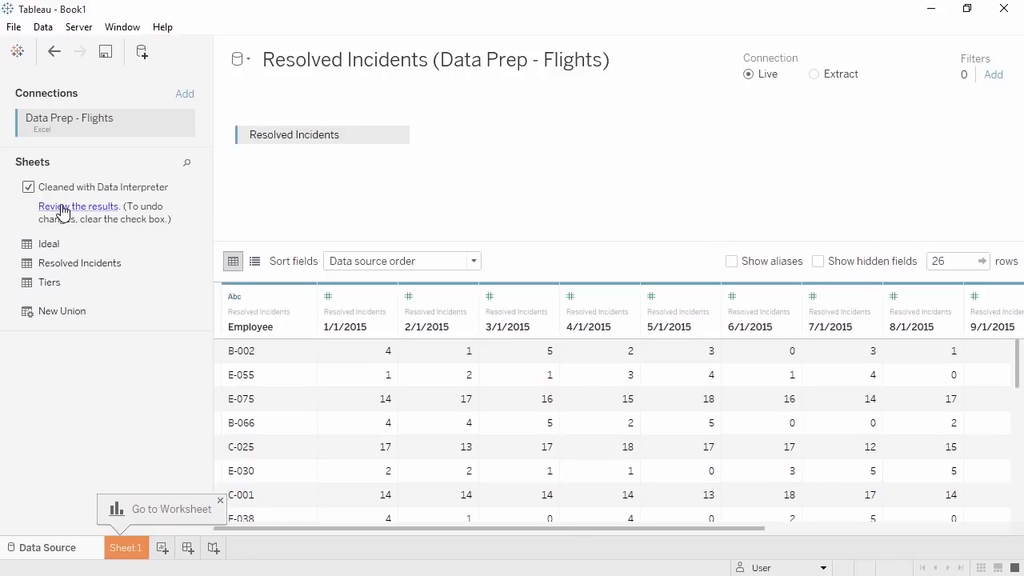
{"action": "left_click", "coordinate": [62, 211]}
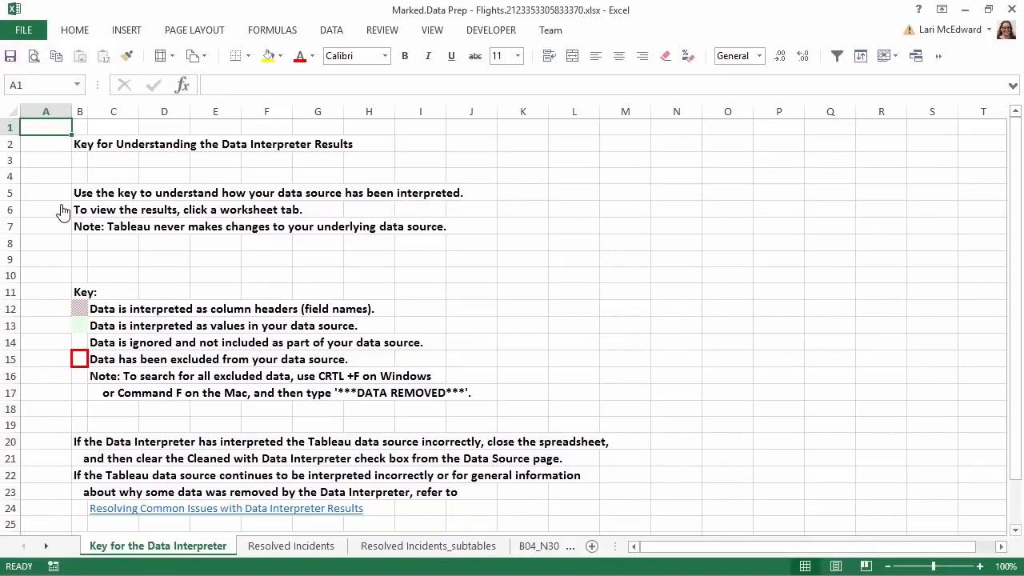
- Check how the Resolved Incidents and Ideal sheets were interpreted, then minimize Excel back to Tableau
{"action": "left_click", "coordinate": [264, 546]}
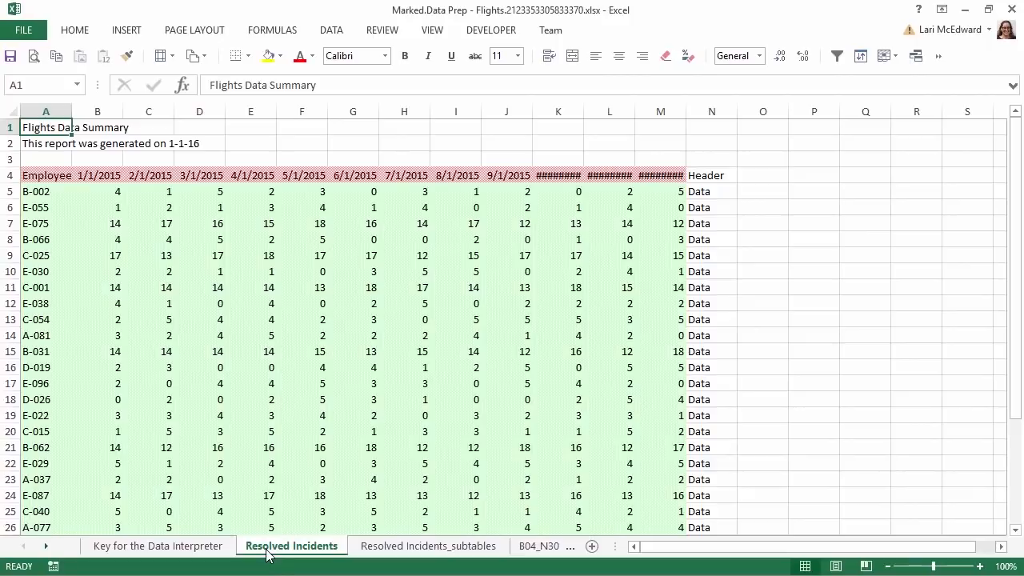
{"action": "left_click", "coordinate": [47, 546]}
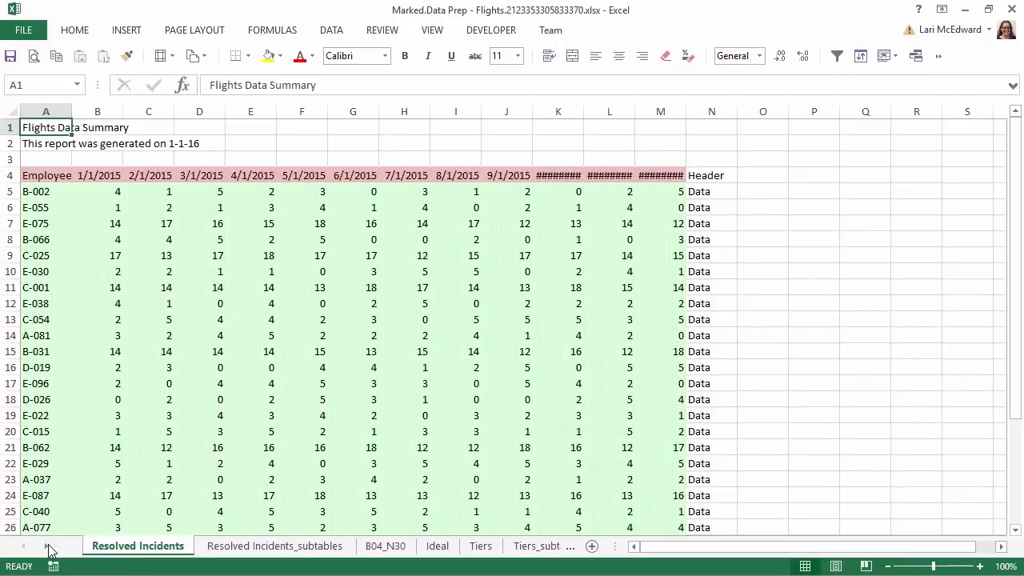
{"action": "left_click", "coordinate": [437, 547]}
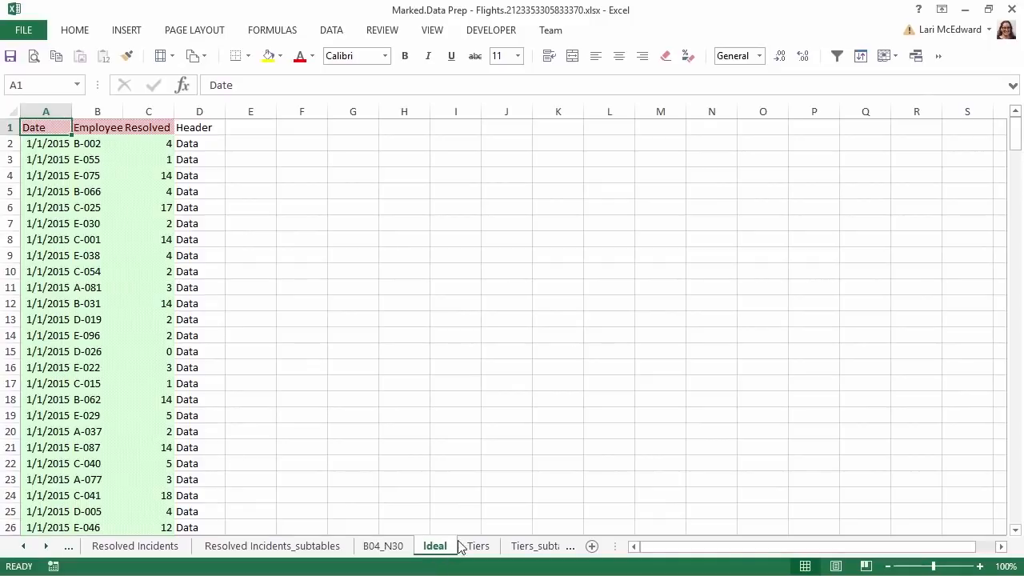
{"action": "left_click", "coordinate": [966, 9]}
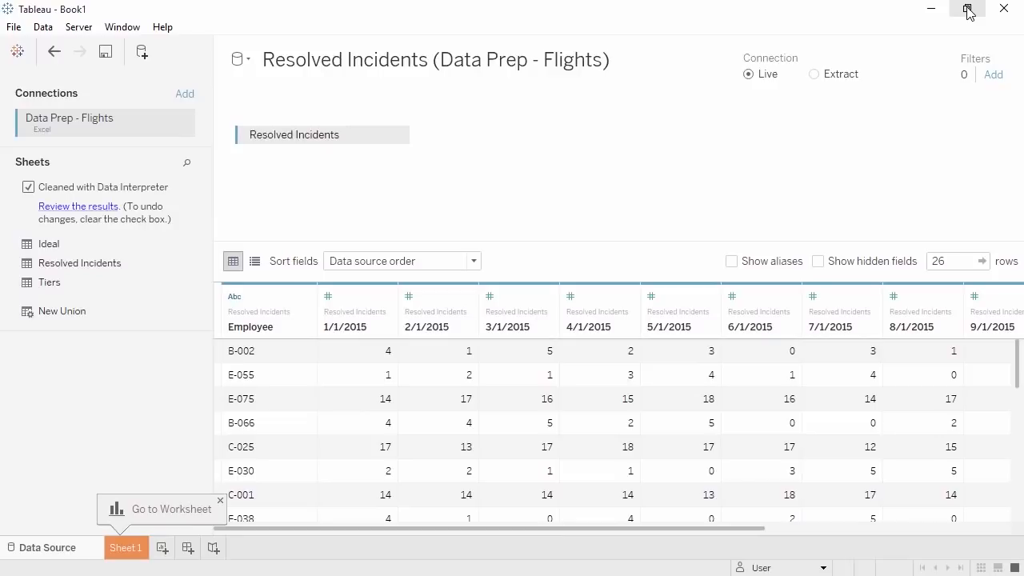
- Pivot the twelve monthly columns, 1/1/2015 through 12/1/2015, into rows
{"action": "left_click", "coordinate": [360, 301]}
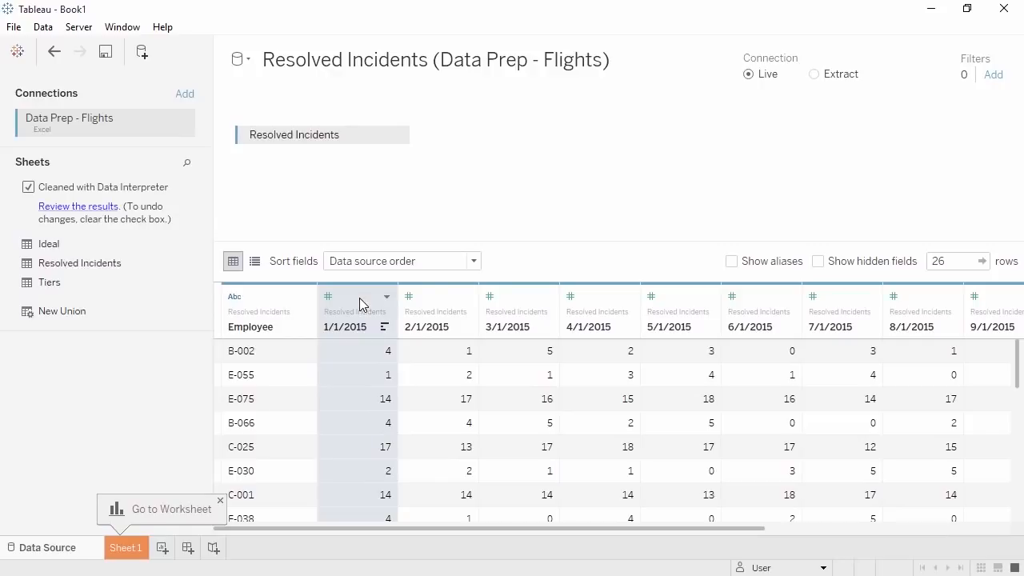
{"action": "left_click_drag", "start_coordinate": [335, 529], "coordinate": [605, 539]}
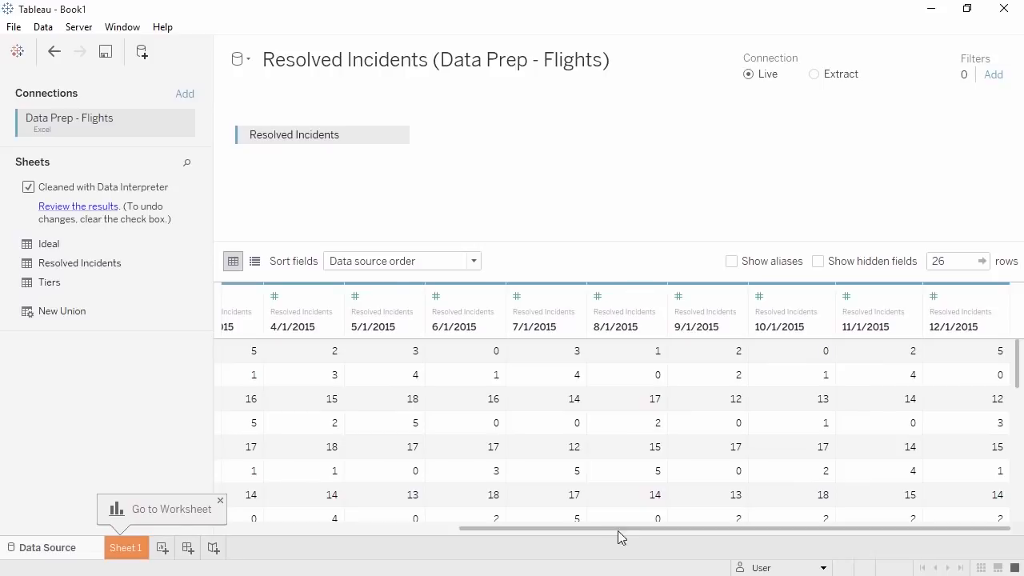
{"action": "left_click", "coordinate": [958, 296], "text": "shift"}
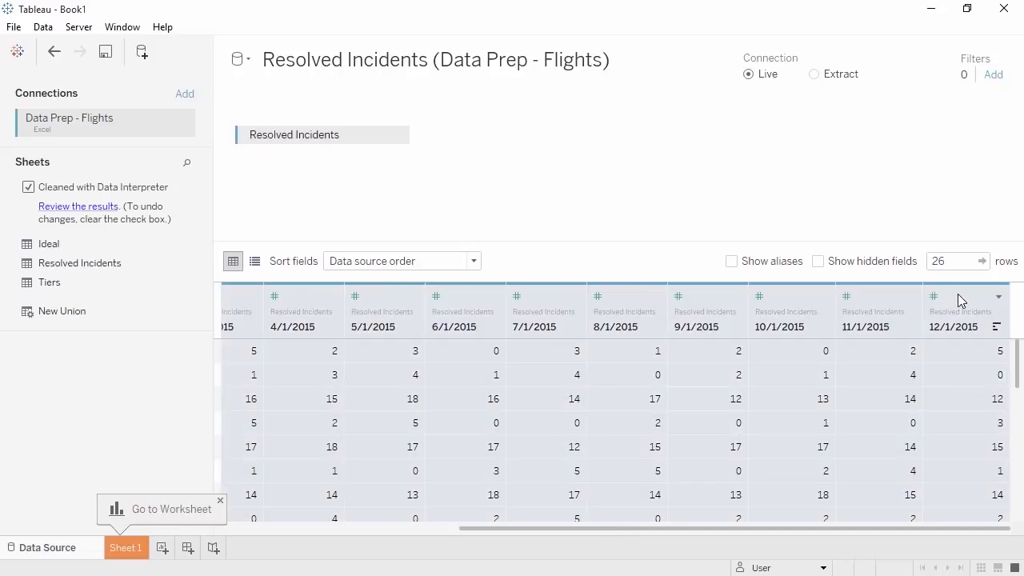
{"action": "left_click", "coordinate": [998, 299]}
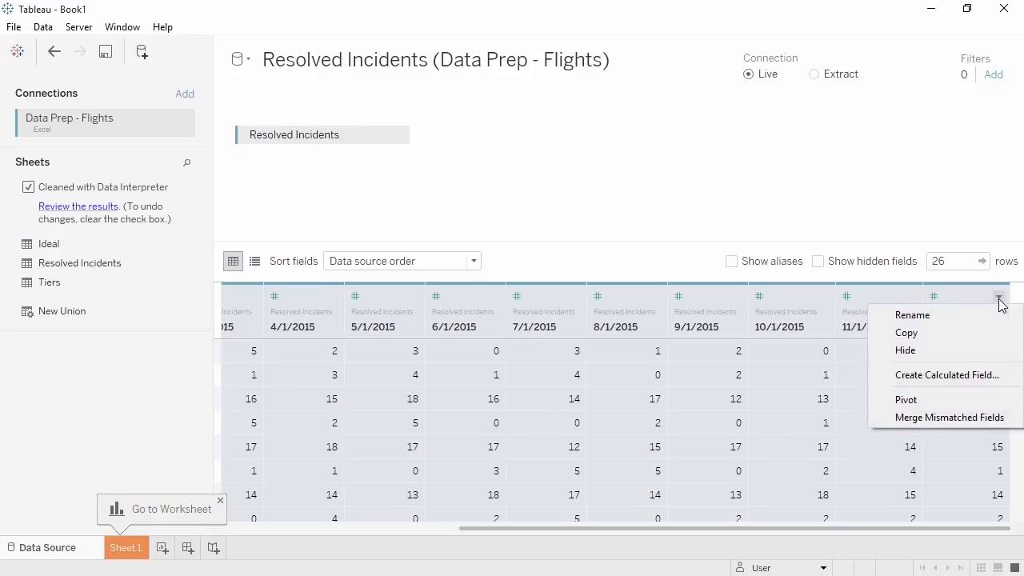
{"action": "left_click", "coordinate": [960, 398]}
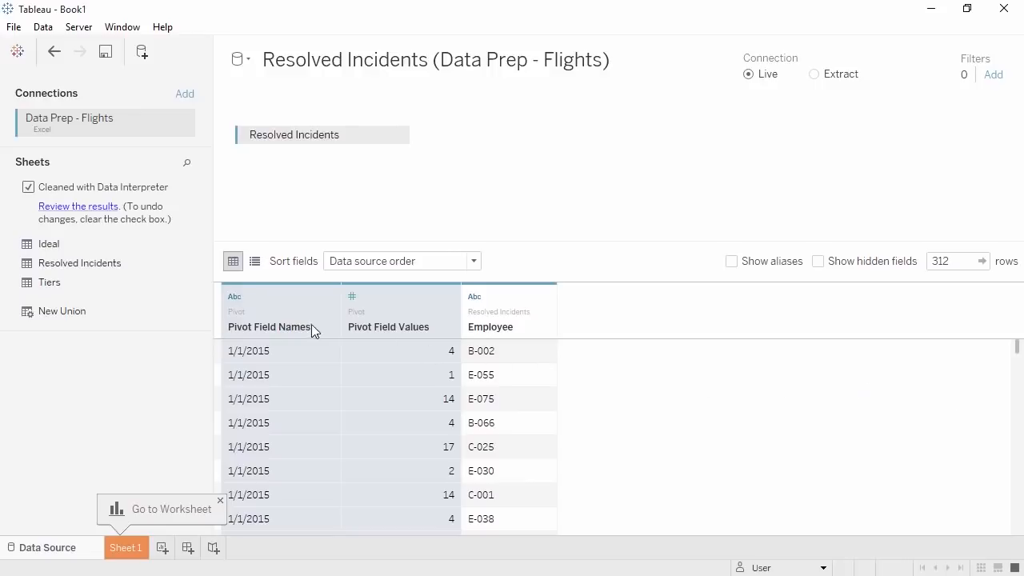
- Rename the pivoted field names to Date and show the fields as a list
{"action": "double_click", "coordinate": [284, 327]}
{"action": "type", "text": "Date"}
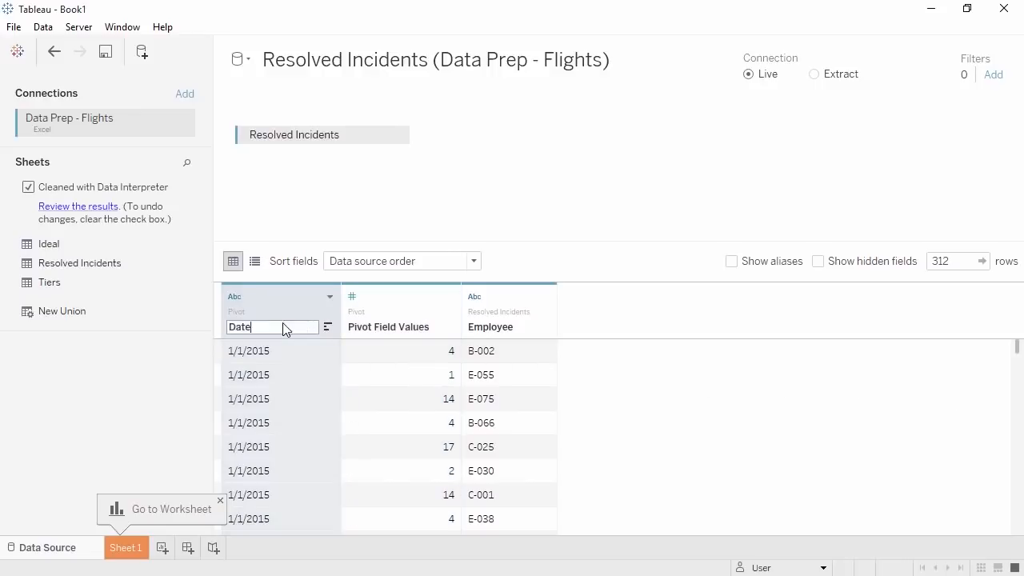
{"action": "key", "text": "Return"}
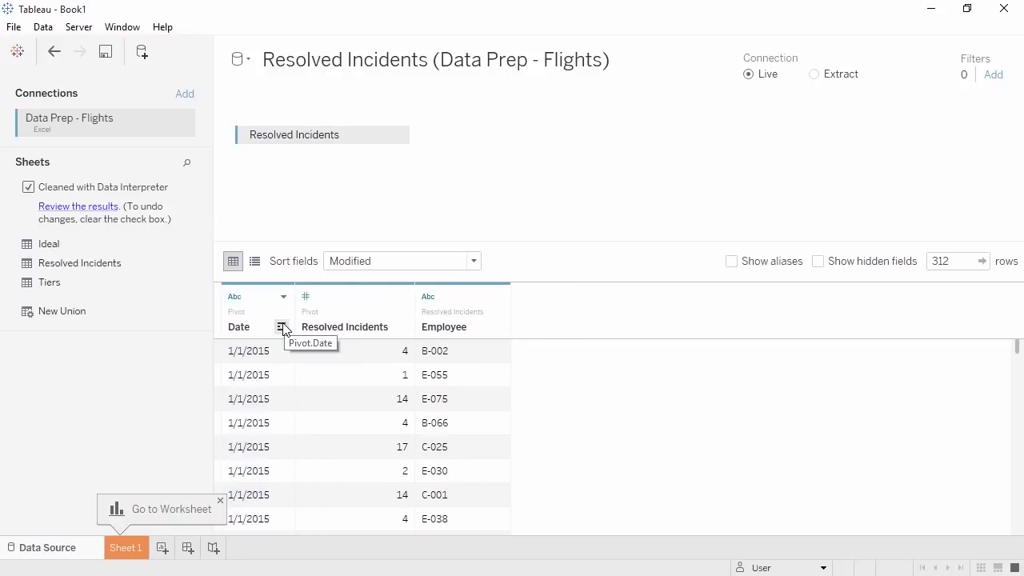
{"action": "left_click", "coordinate": [254, 262]}
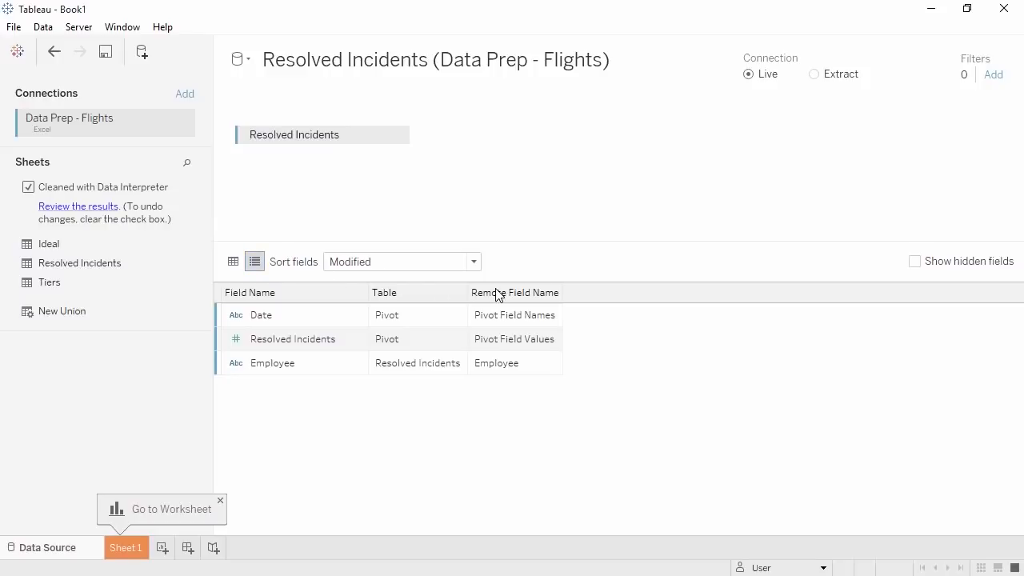
- Split Employee into two fields and rename them Location and Employee ID
{"action": "left_click", "coordinate": [240, 266]}
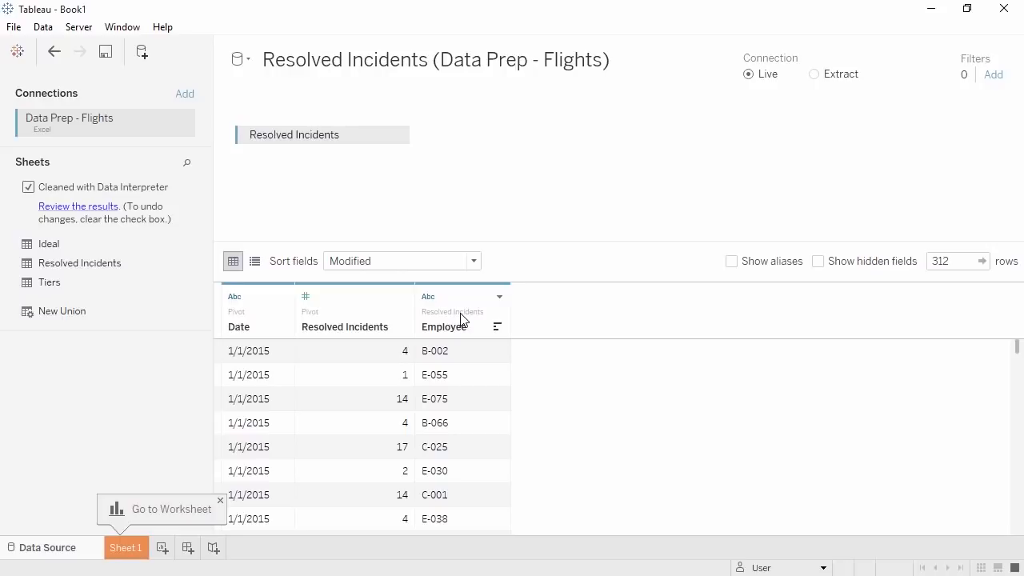
{"action": "left_click", "coordinate": [499, 298]}
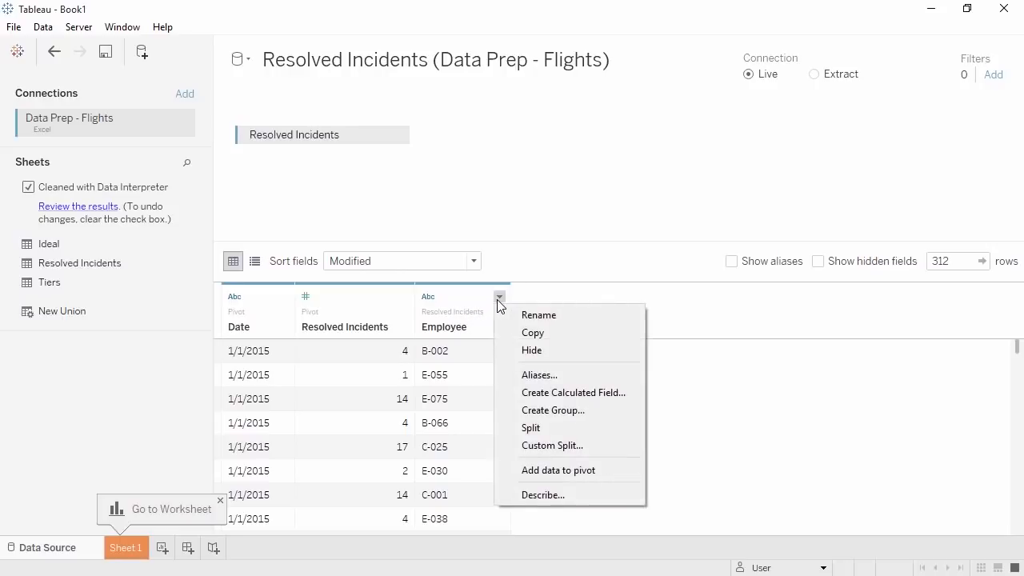
{"action": "left_click", "coordinate": [510, 430]}
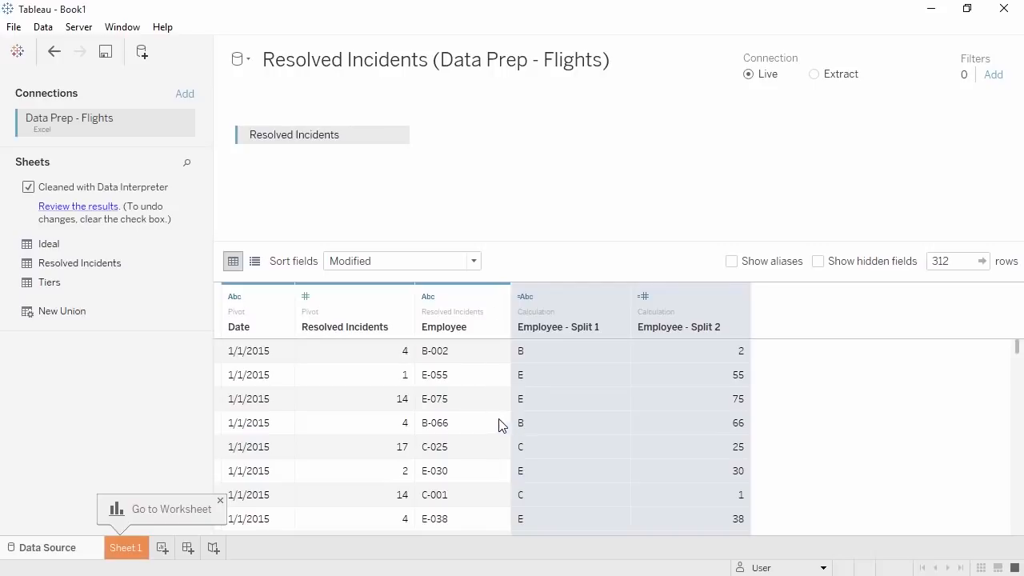
{"action": "left_click", "coordinate": [260, 266]}
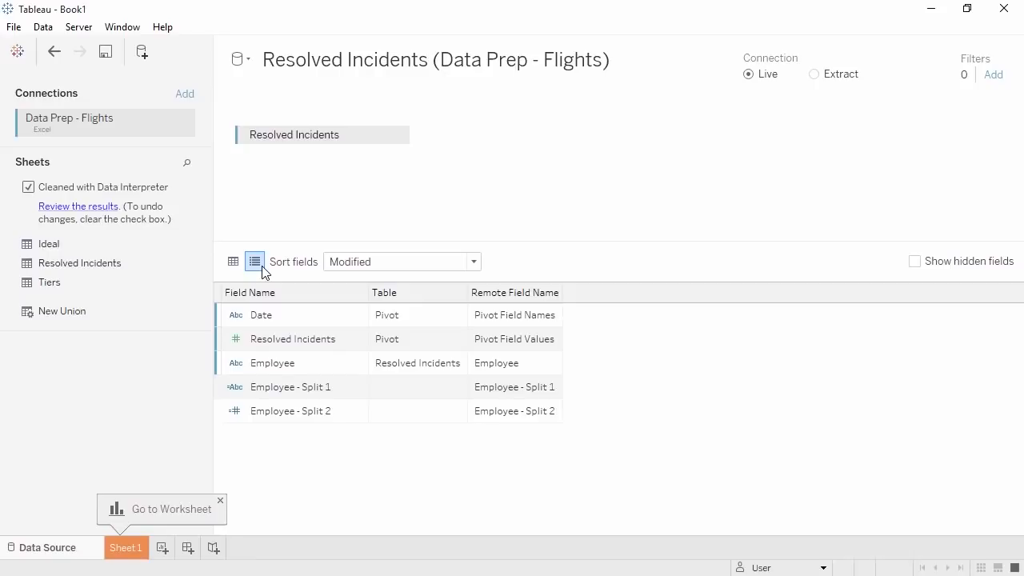
{"action": "double_click", "coordinate": [287, 386]}
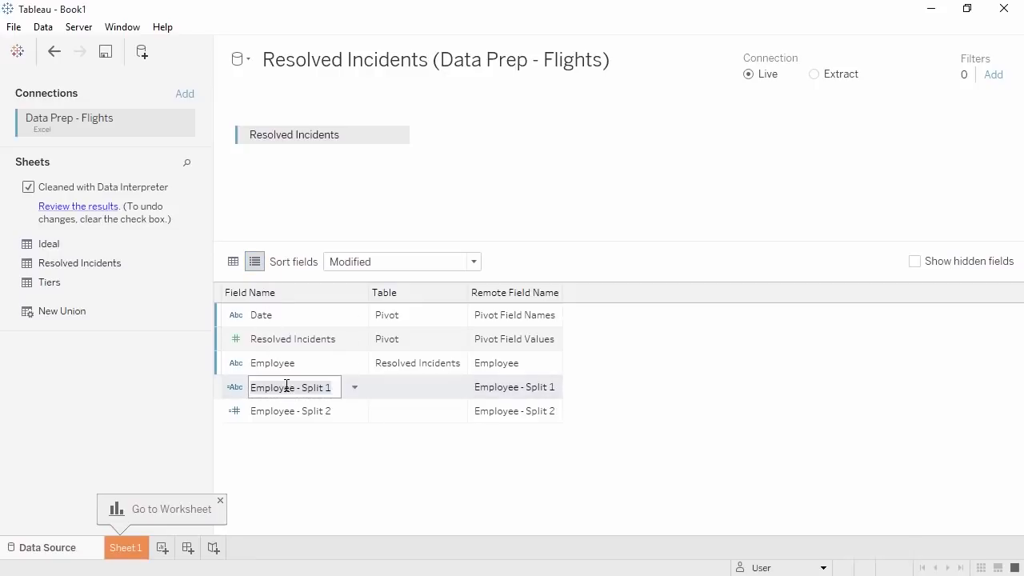
{"action": "type", "text": "Location"}
{"action": "double_click", "coordinate": [286, 412]}
{"action": "type", "text": "Employee ID"}
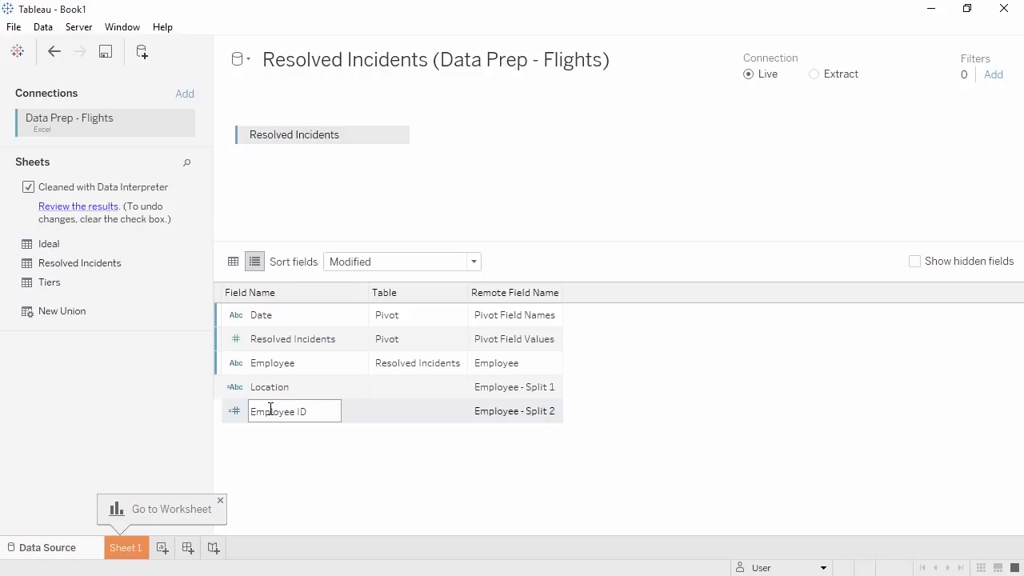
- Change the Date field's data type to Date and go to Sheet 1
{"action": "left_click", "coordinate": [240, 323]}
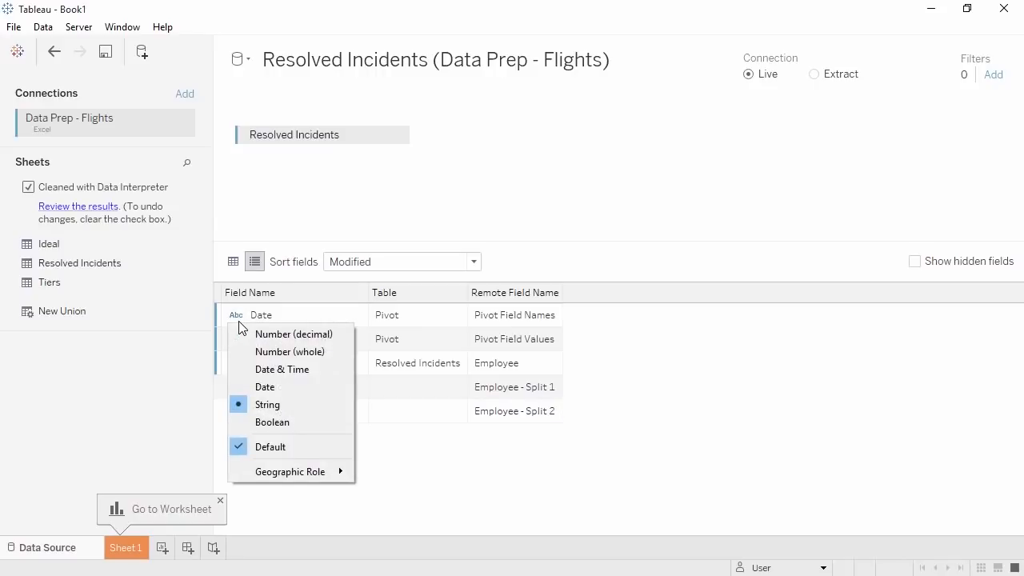
{"action": "left_click", "coordinate": [244, 386]}
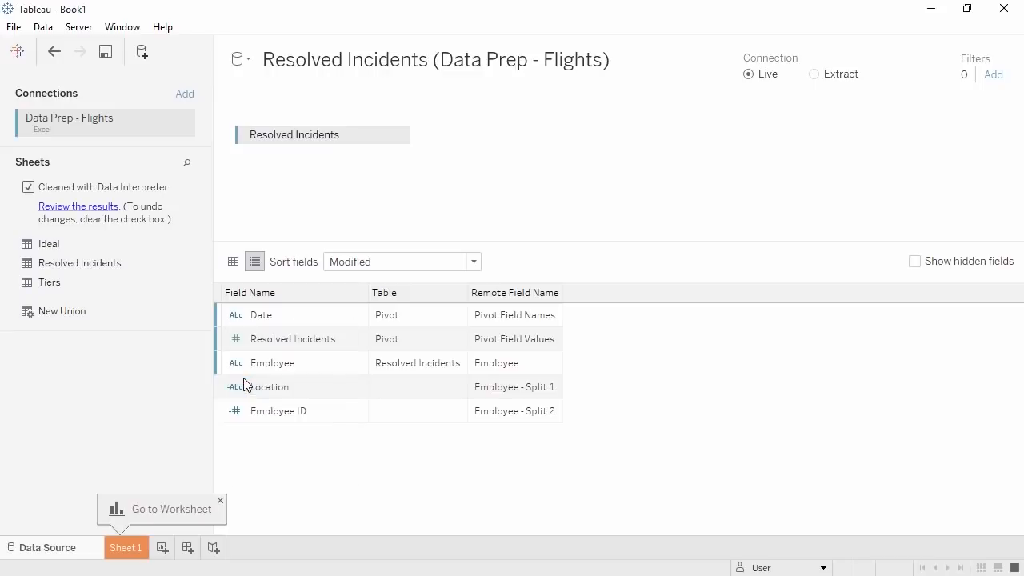
{"action": "left_click", "coordinate": [233, 264]}
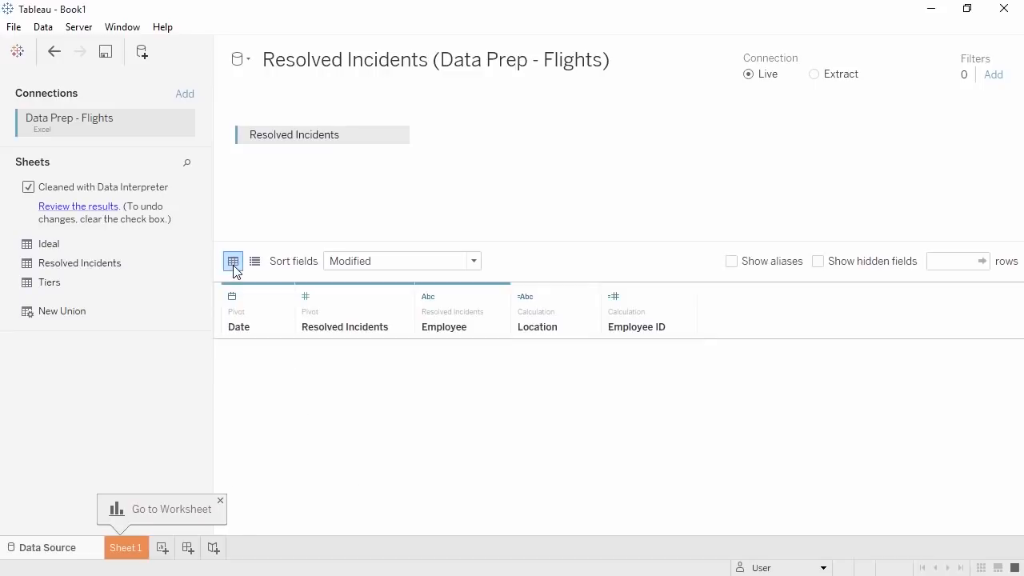
{"action": "left_click", "coordinate": [138, 549]}
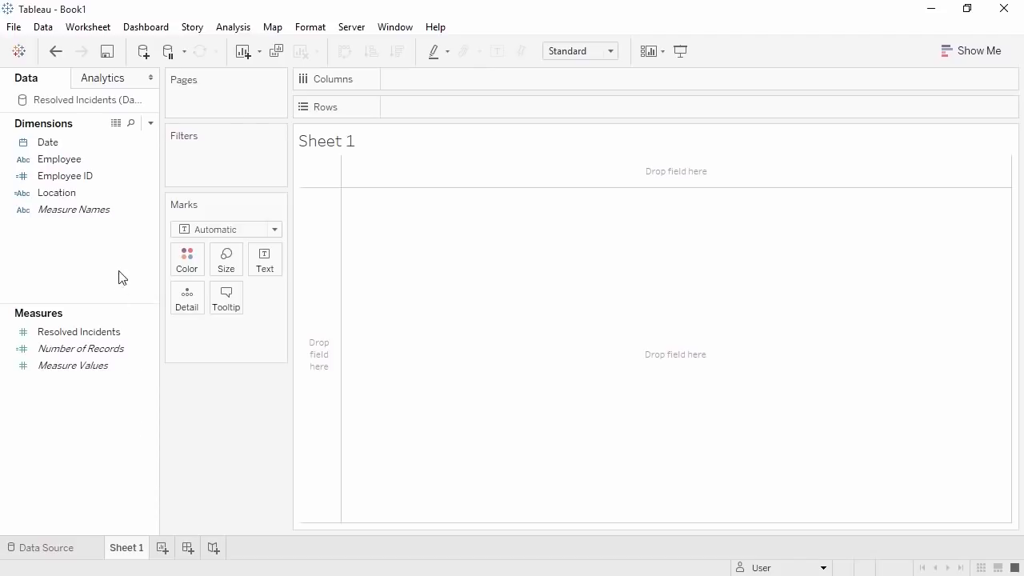
- Bar-chart total Resolved Incidents per Employee ID sorted descending, then start a new Excel data source
{"action": "left_click_drag", "start_coordinate": [80, 176], "coordinate": [316, 256]}
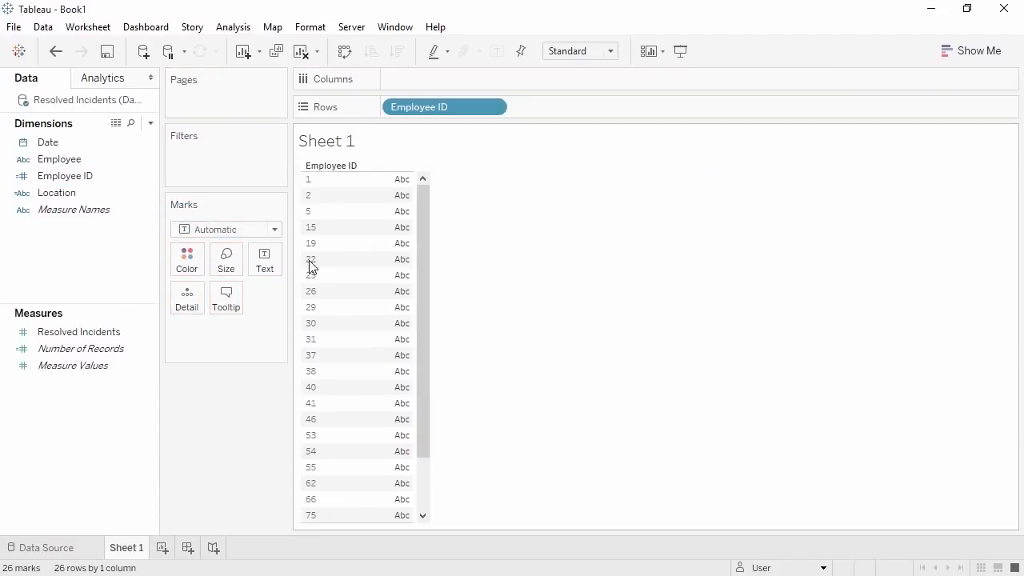
{"action": "left_click_drag", "start_coordinate": [94, 343], "coordinate": [397, 85]}
{"action": "left_click", "coordinate": [398, 51]}
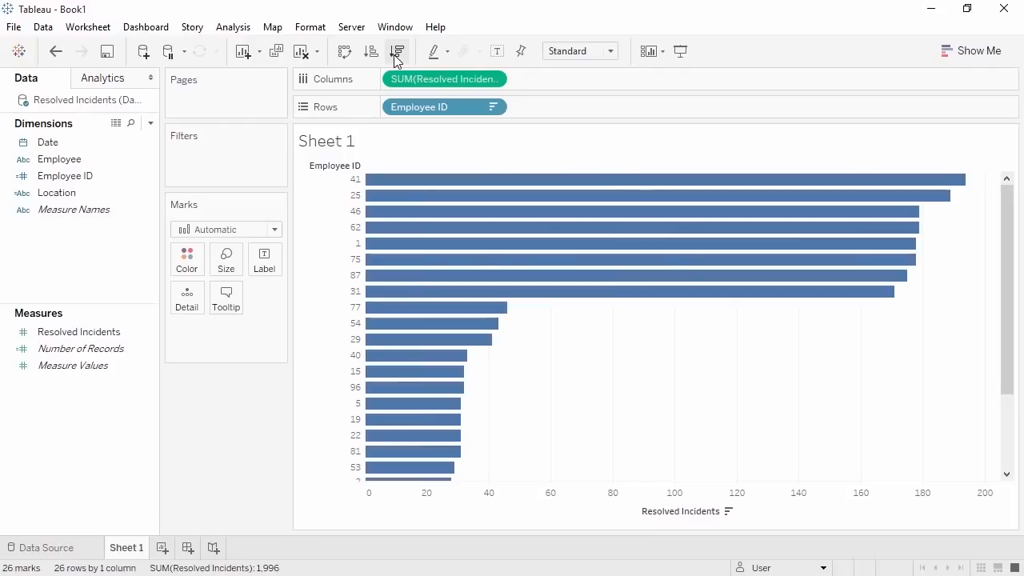
{"action": "left_click", "coordinate": [146, 51]}
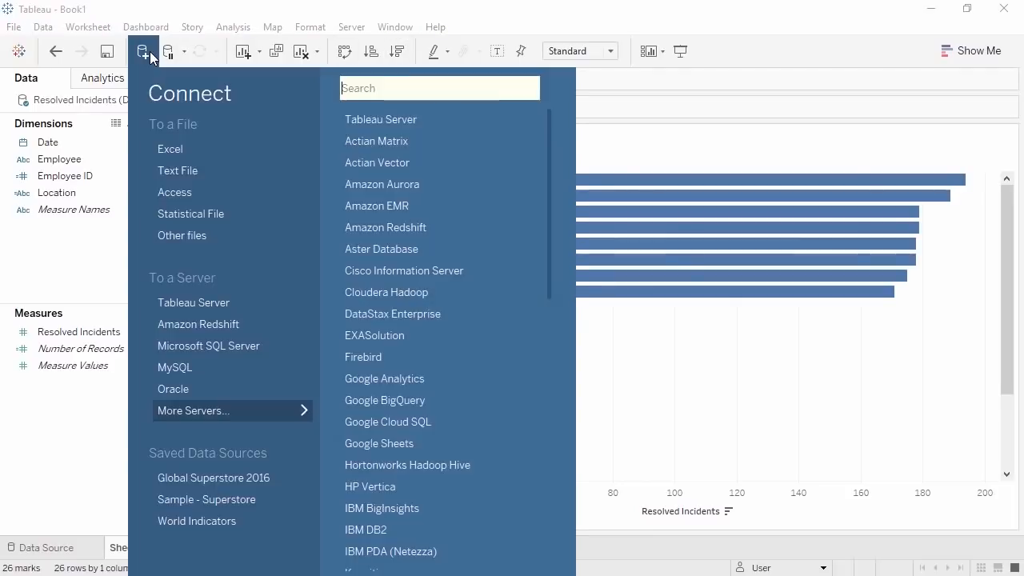
{"action": "left_click", "coordinate": [160, 147]}
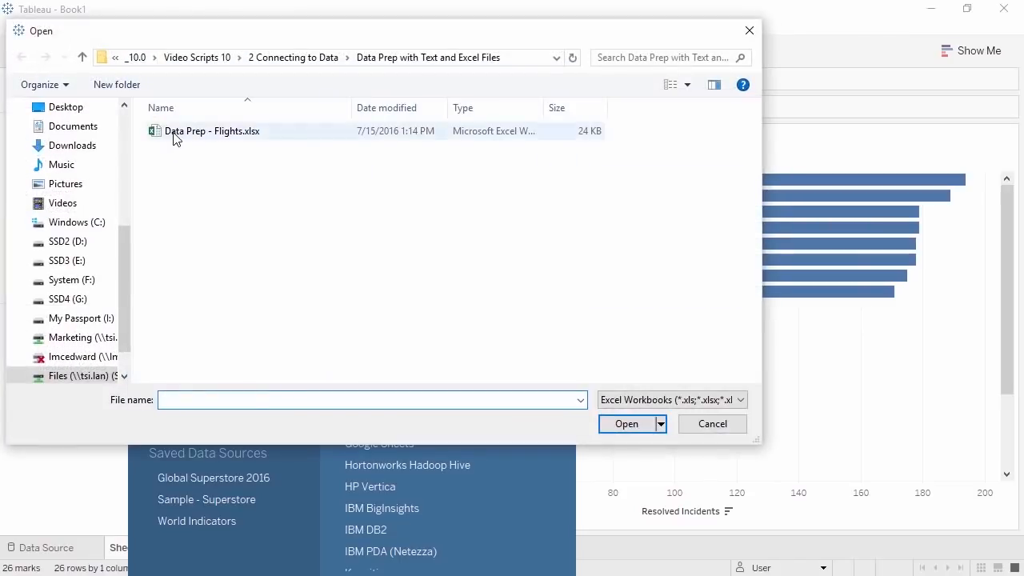
- Open Data Prep - Flights.xlsx, add the Tiers sheet, and apply Data Interpreter to it
{"action": "double_click", "coordinate": [176, 139]}
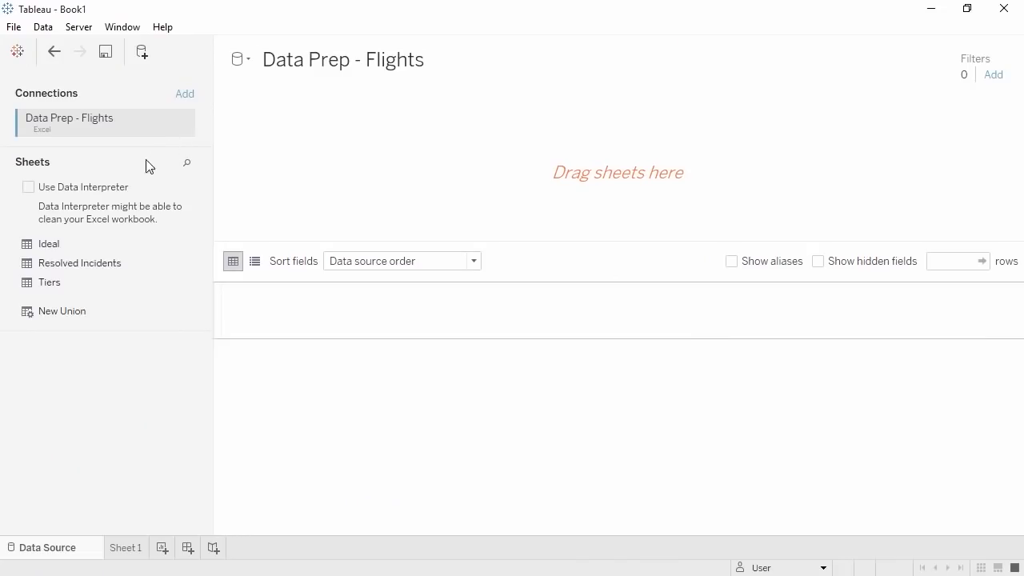
{"action": "left_click_drag", "start_coordinate": [79, 284], "coordinate": [281, 187]}
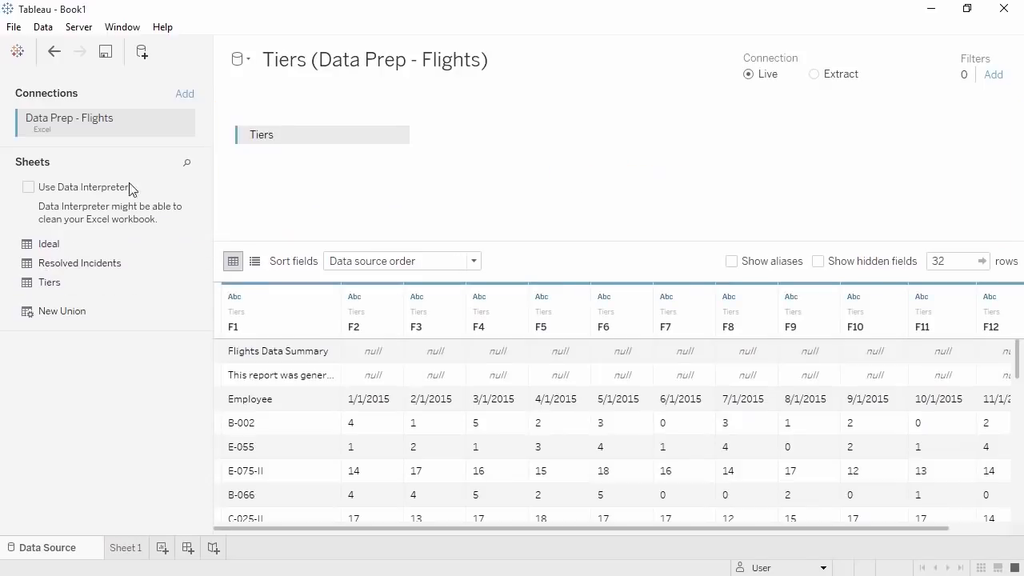
{"action": "left_click", "coordinate": [28, 187]}
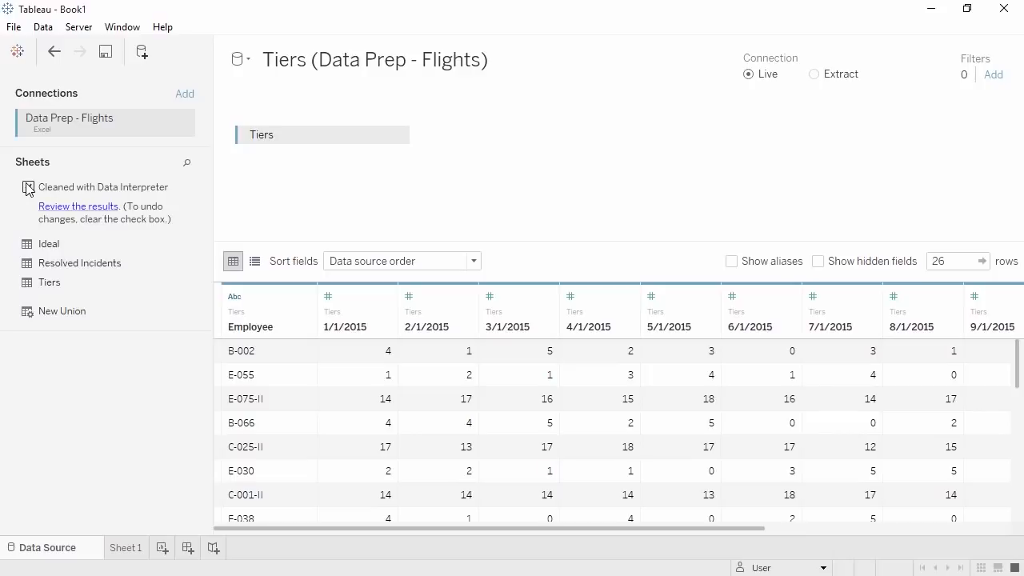
- Custom-split the Tiers Employee field on '-' with all parts split off into three columns
{"action": "left_click", "coordinate": [306, 297]}
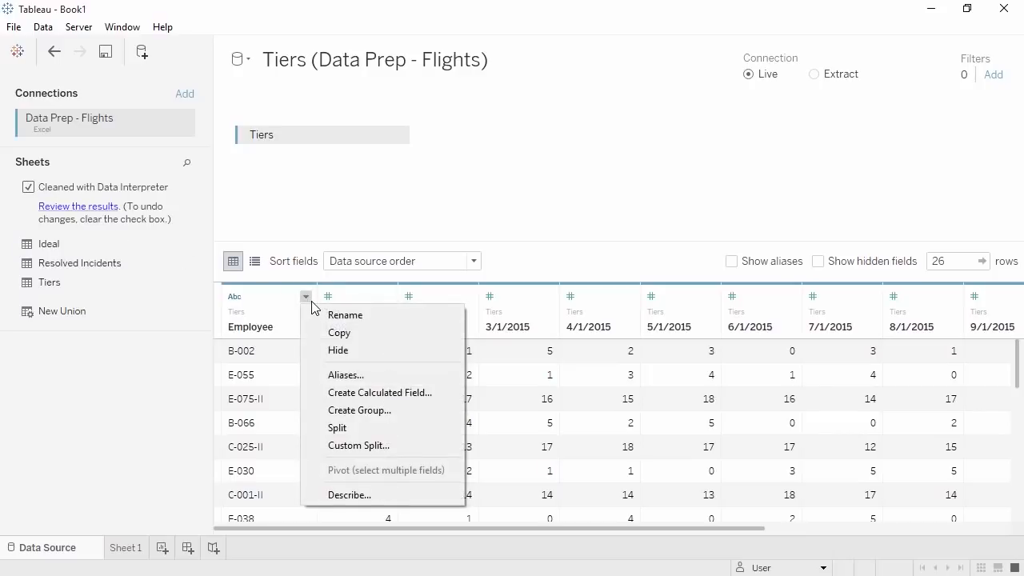
{"action": "left_click", "coordinate": [318, 446]}
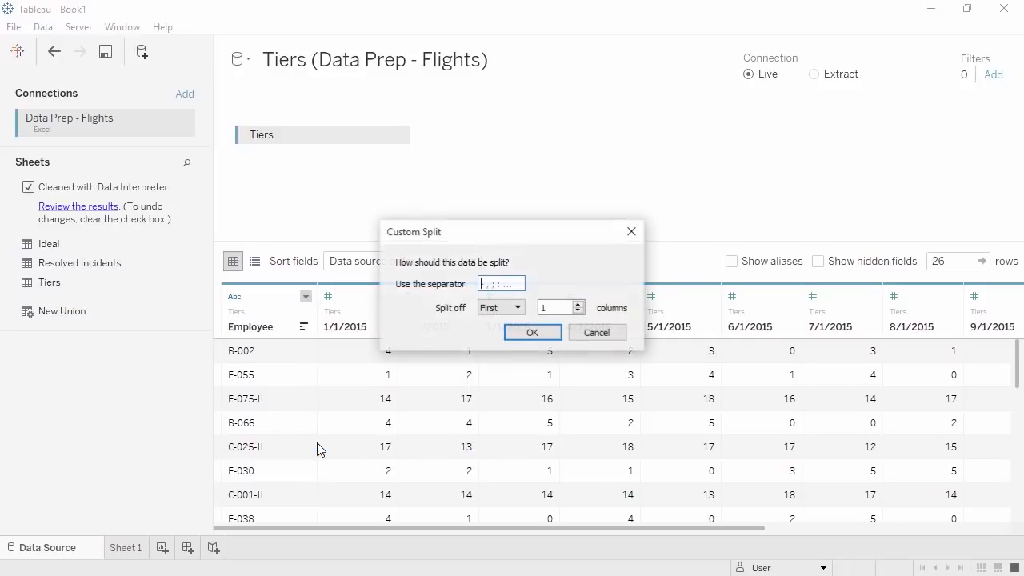
{"action": "left_click", "coordinate": [496, 286]}
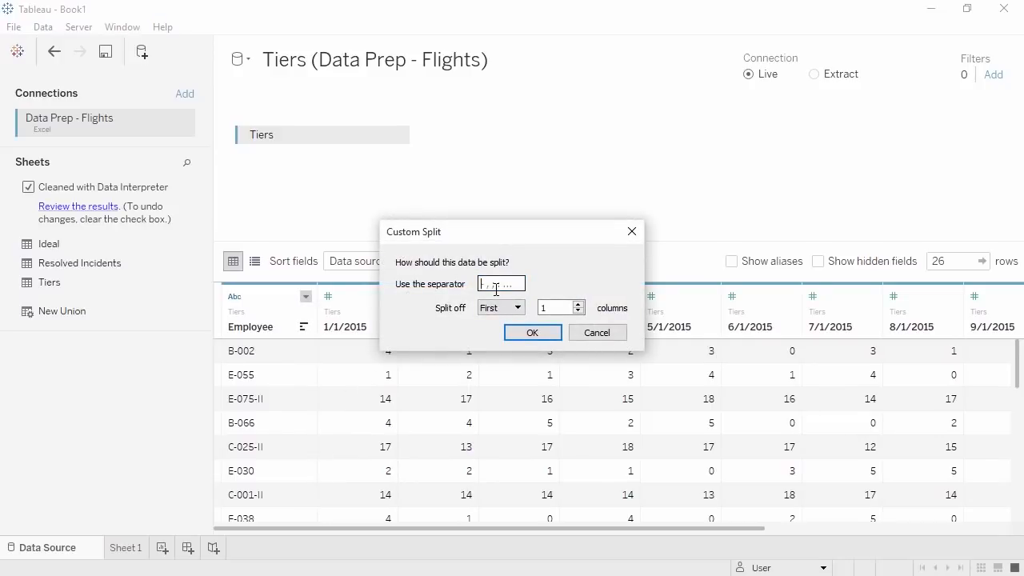
{"action": "type", "text": "-"}
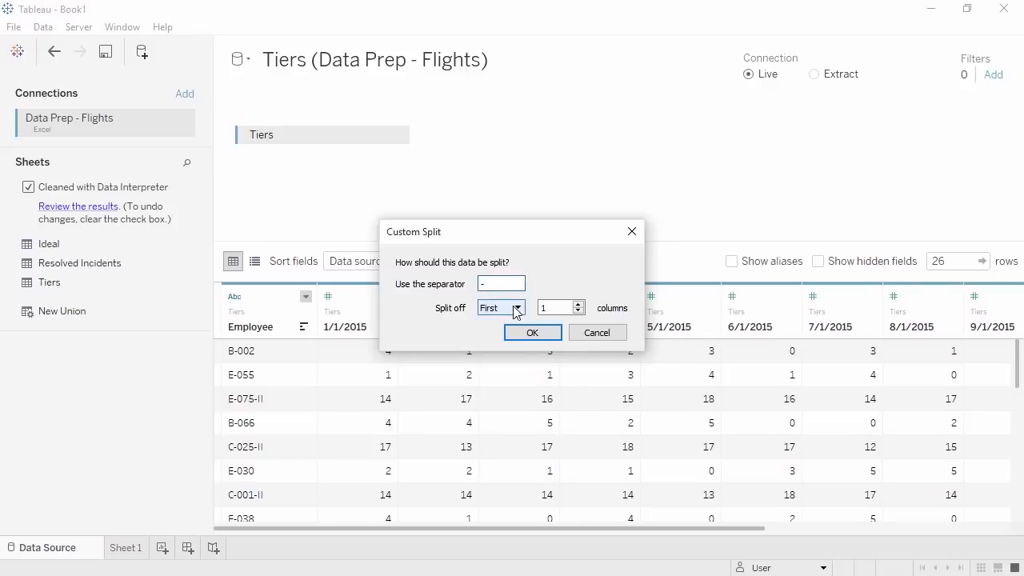
{"action": "left_click", "coordinate": [516, 308]}
{"action": "left_click", "coordinate": [513, 346]}
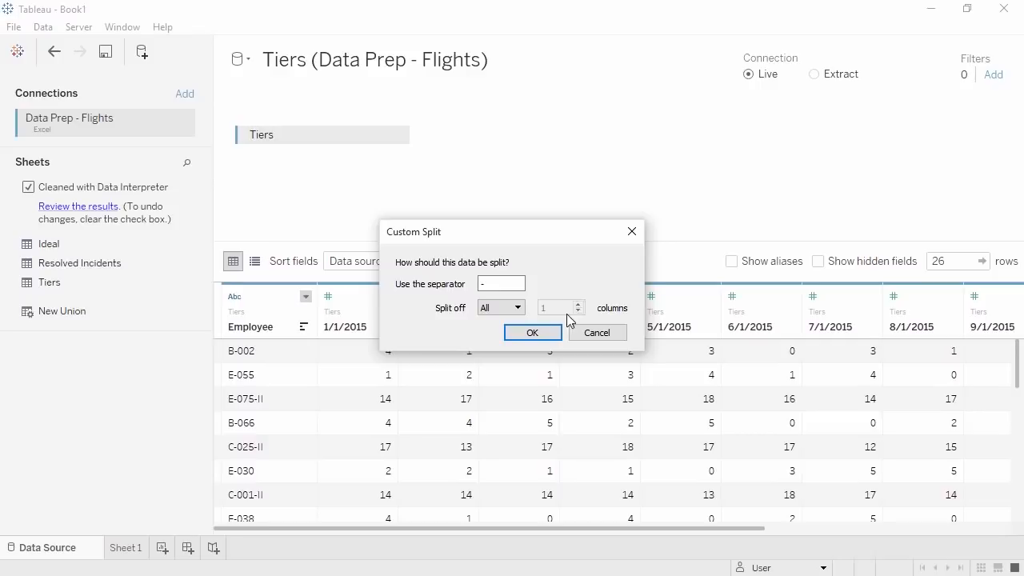
{"action": "left_click", "coordinate": [550, 334]}
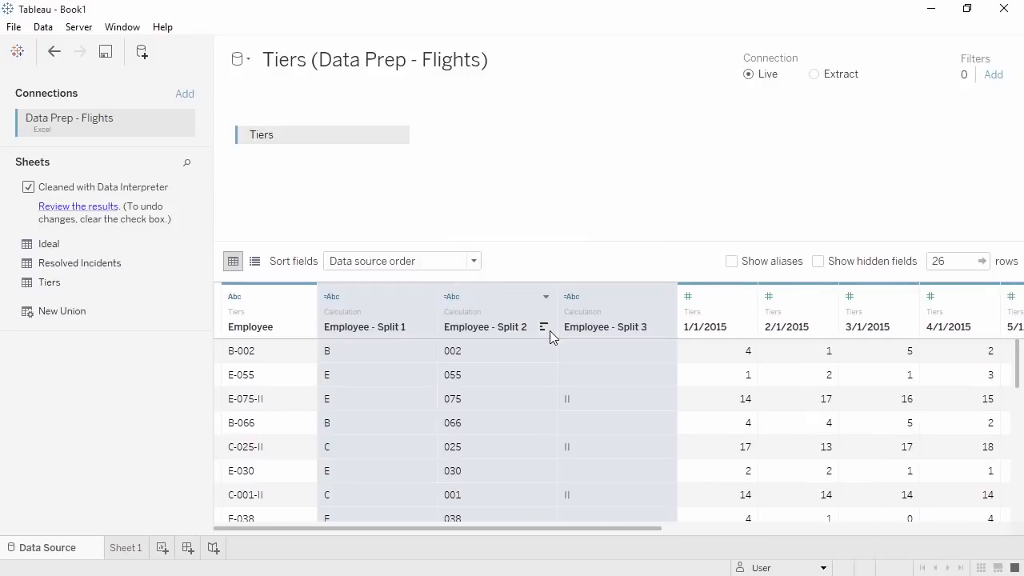
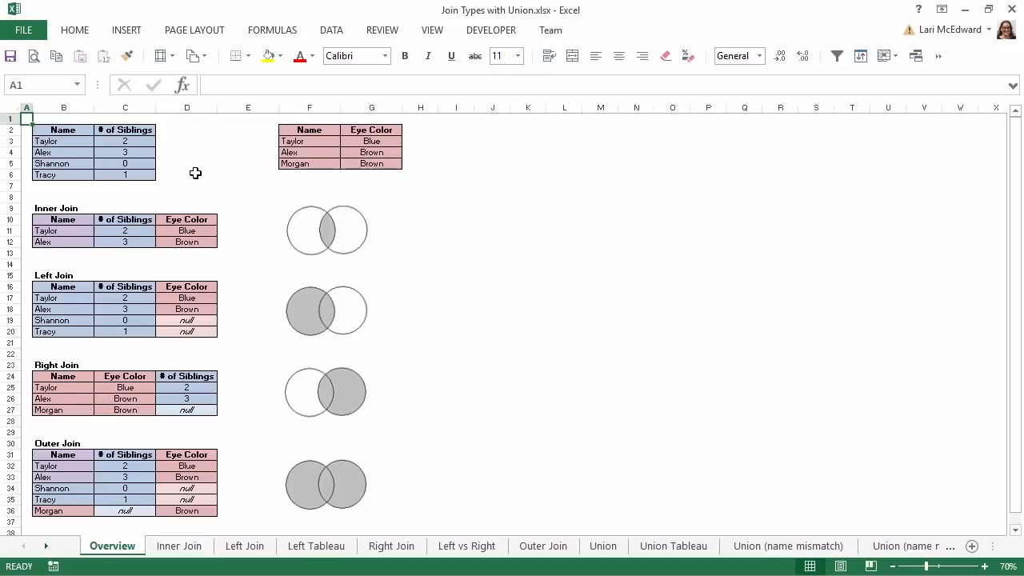
- Step through the Inner Join, Left Join and Left Tableau sheets in Excel
{"action": "left_click", "coordinate": [197, 552]}
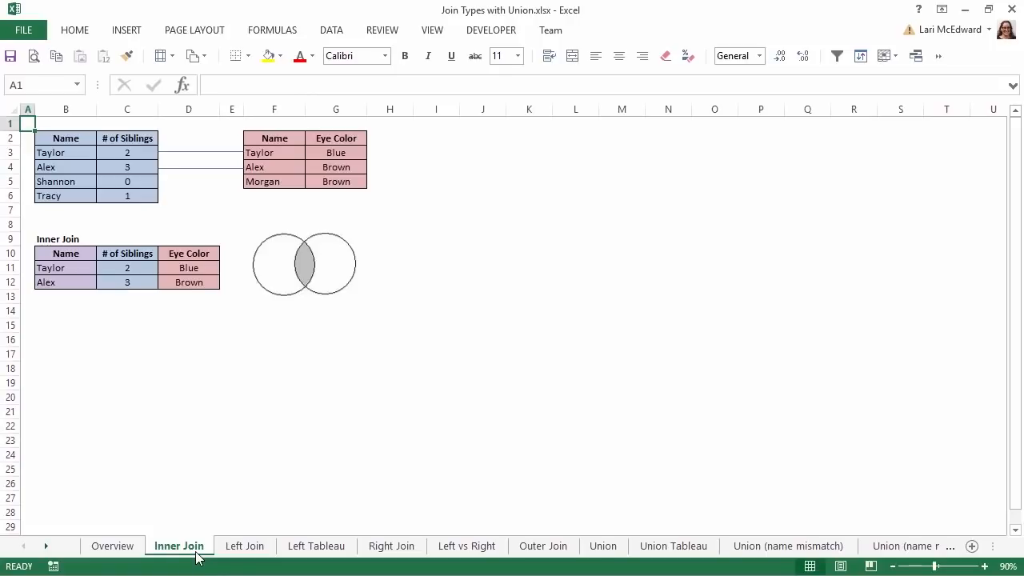
{"action": "left_click", "coordinate": [232, 551]}
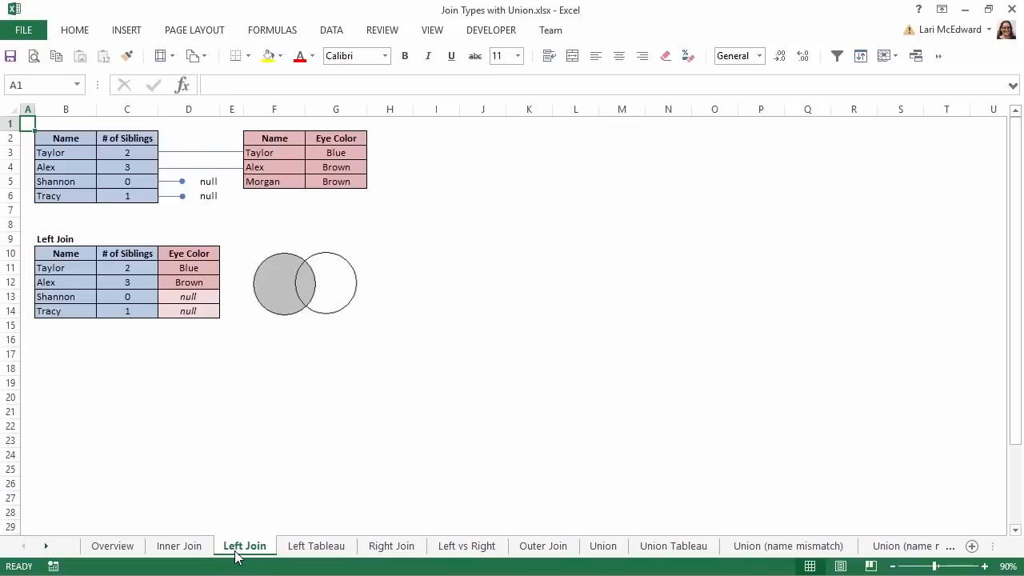
{"action": "left_click", "coordinate": [289, 551]}
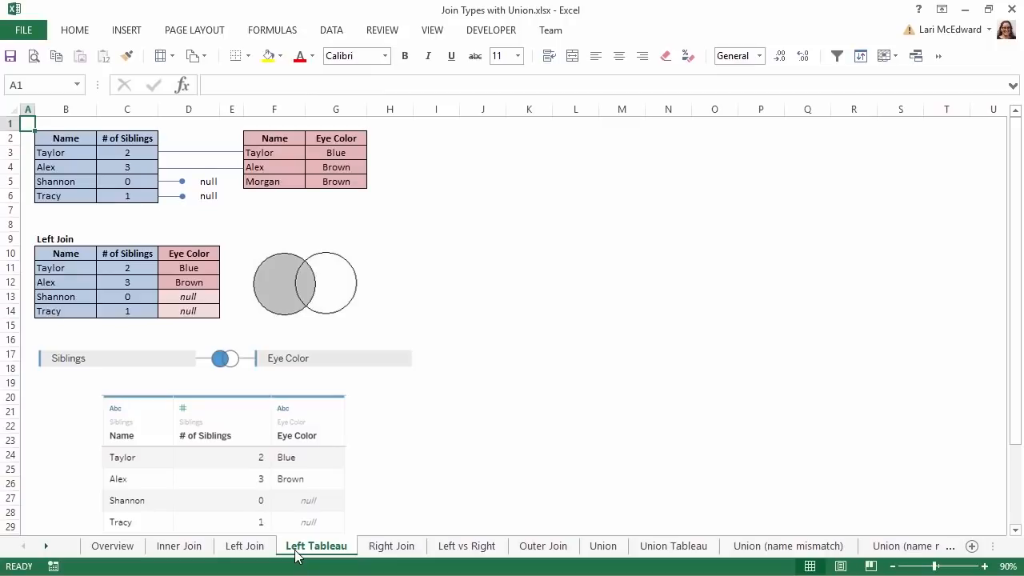
- View the Right Join, Left vs Right, Outer Join and Union sheets in turn
{"action": "left_click", "coordinate": [381, 552]}
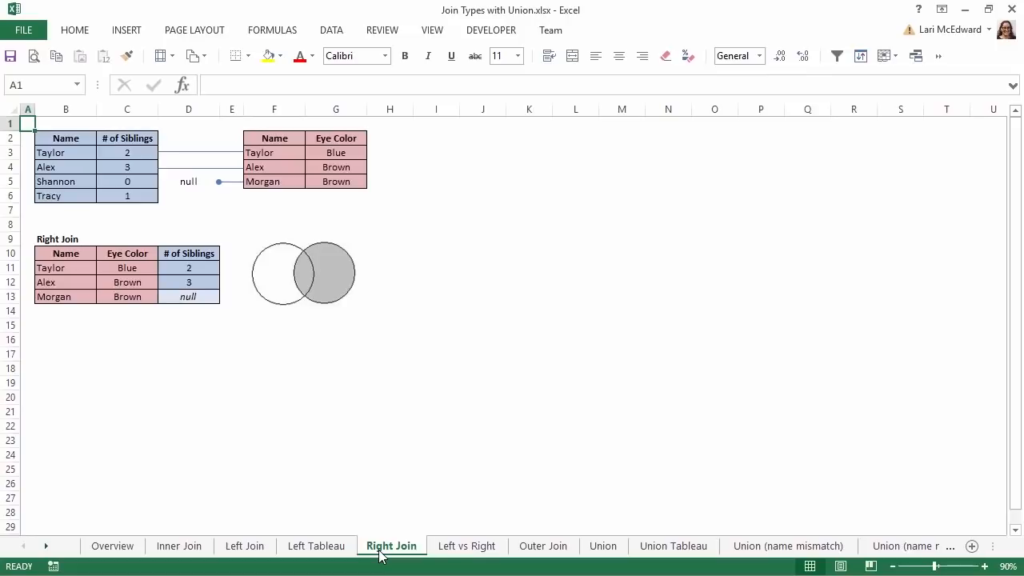
{"action": "left_click", "coordinate": [441, 552]}
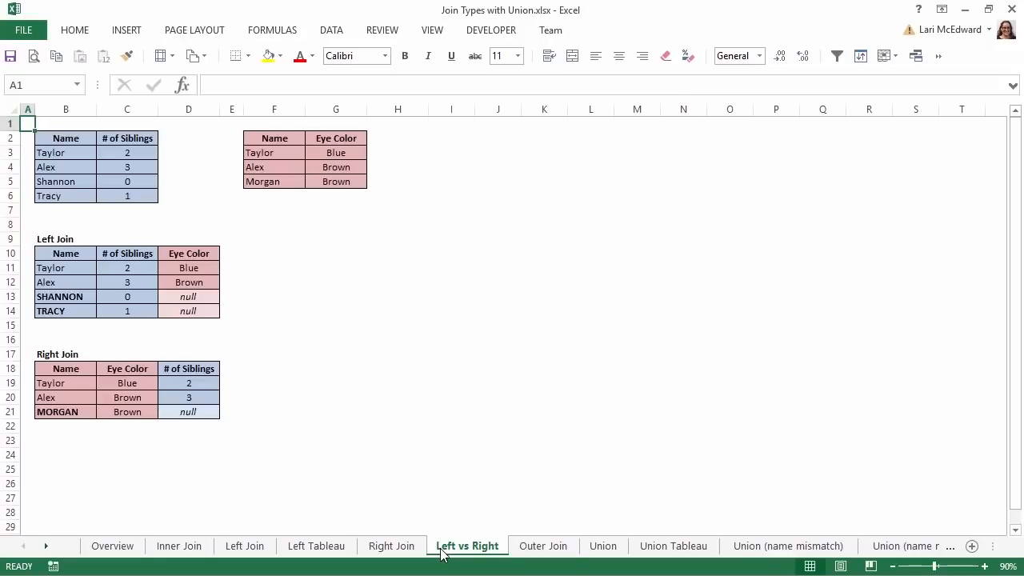
{"action": "left_click", "coordinate": [531, 557]}
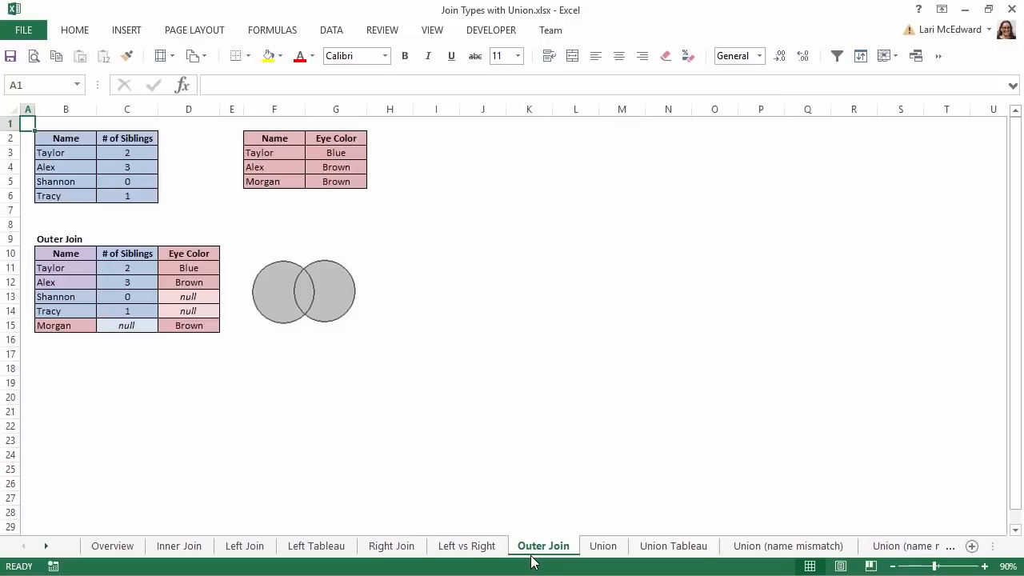
{"action": "left_click", "coordinate": [603, 551]}
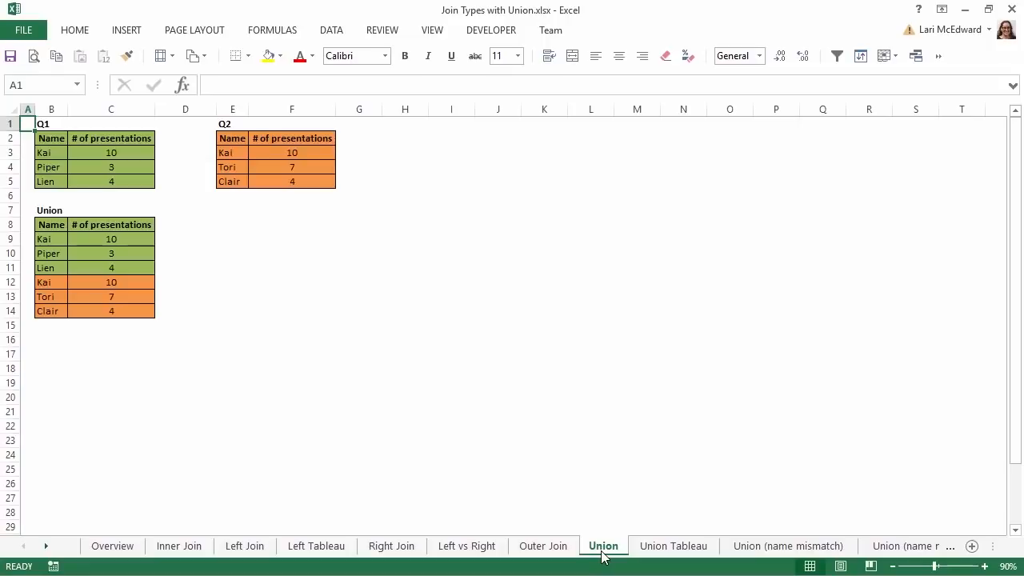
- View the Union Tableau, Union (name mismatch) and name-mismatch Tableau screenshot sheets
{"action": "left_click", "coordinate": [647, 549]}
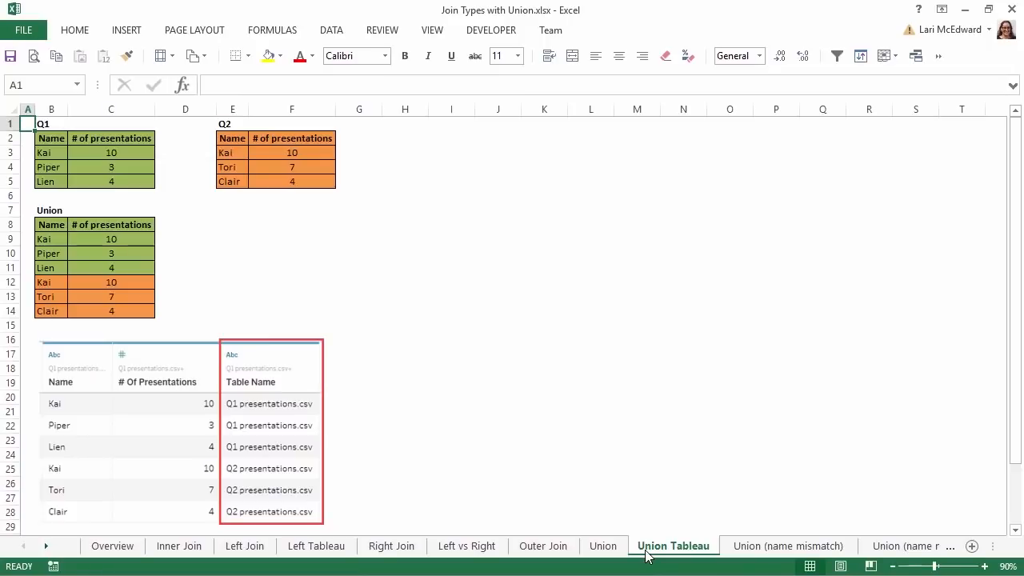
{"action": "left_click", "coordinate": [737, 552]}
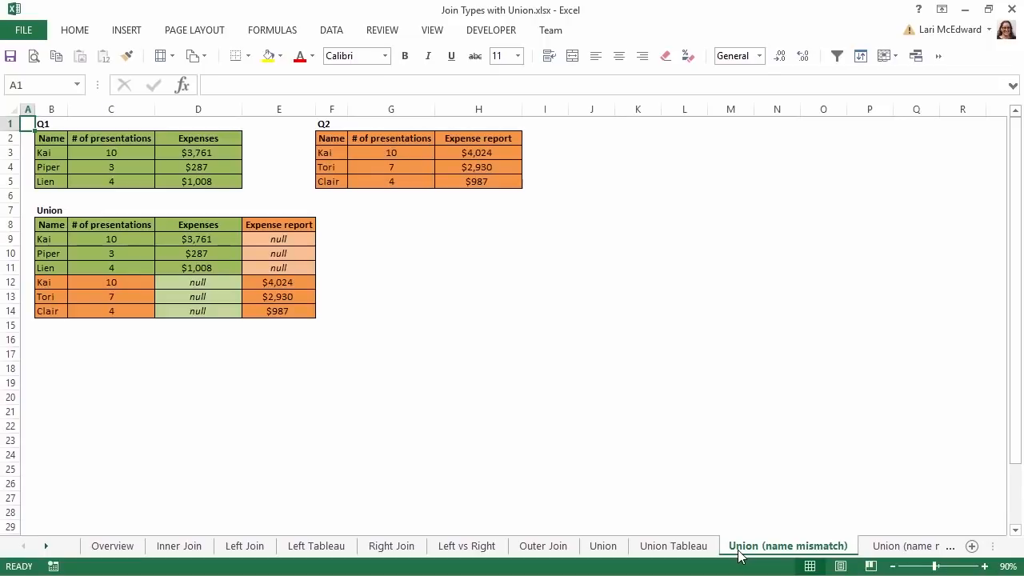
{"action": "left_click", "coordinate": [881, 549]}
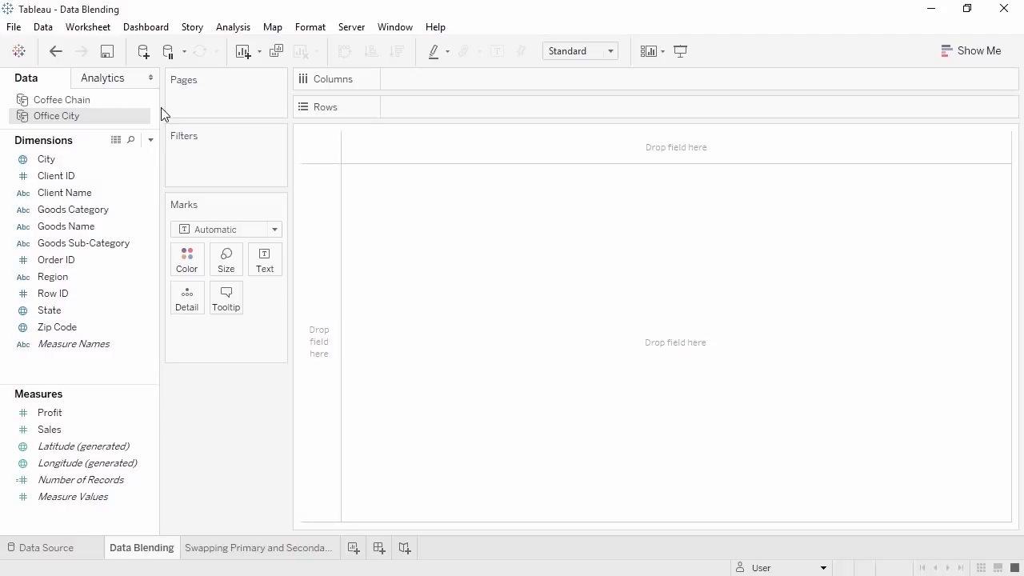
- Compare Coffee Chain and Office City fields, ending on Coffee Chain, and open the Data menu
{"action": "left_click", "coordinate": [124, 102]}
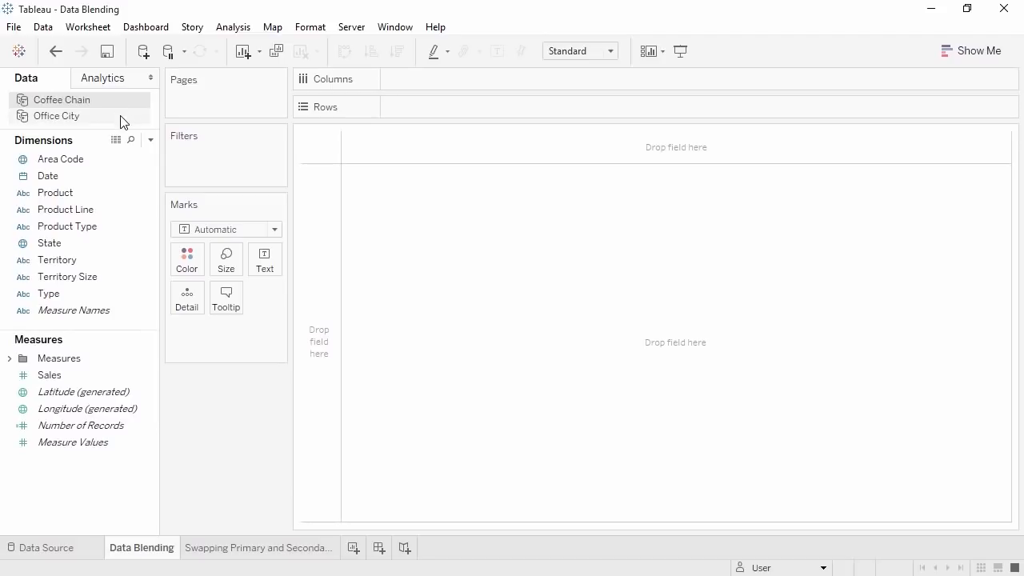
{"action": "left_click", "coordinate": [121, 118]}
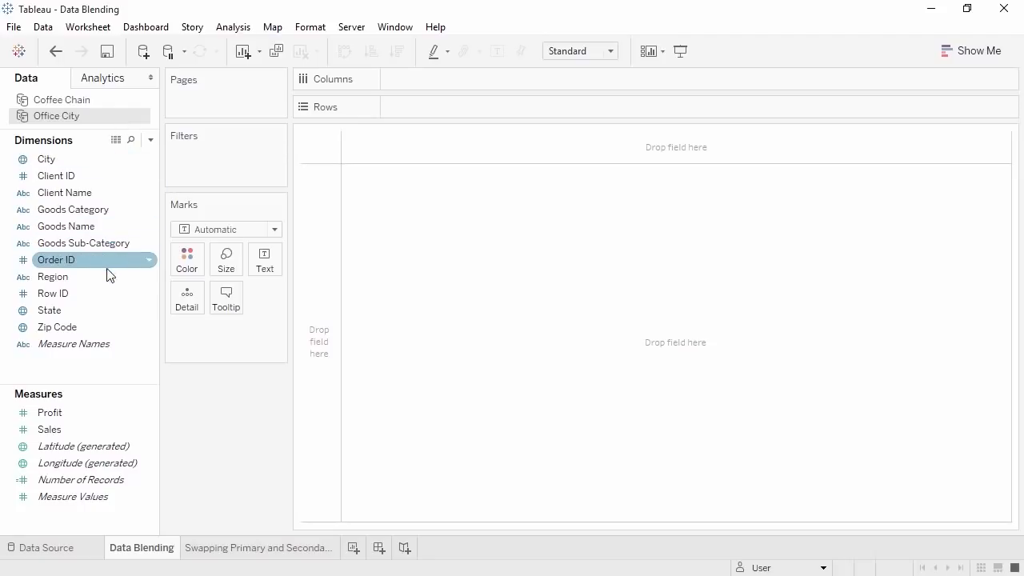
{"action": "left_click", "coordinate": [112, 102]}
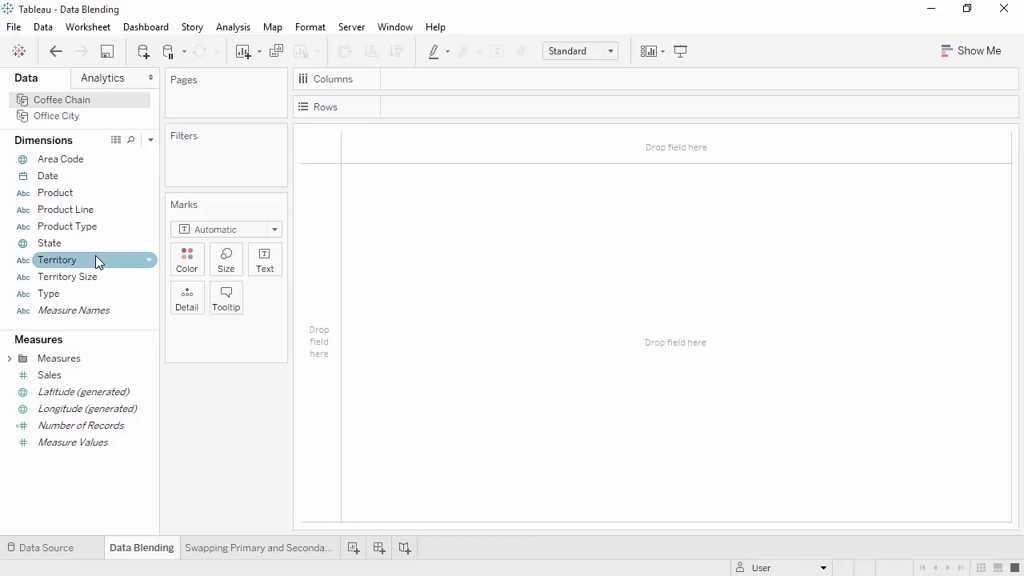
{"action": "left_click", "coordinate": [43, 28]}
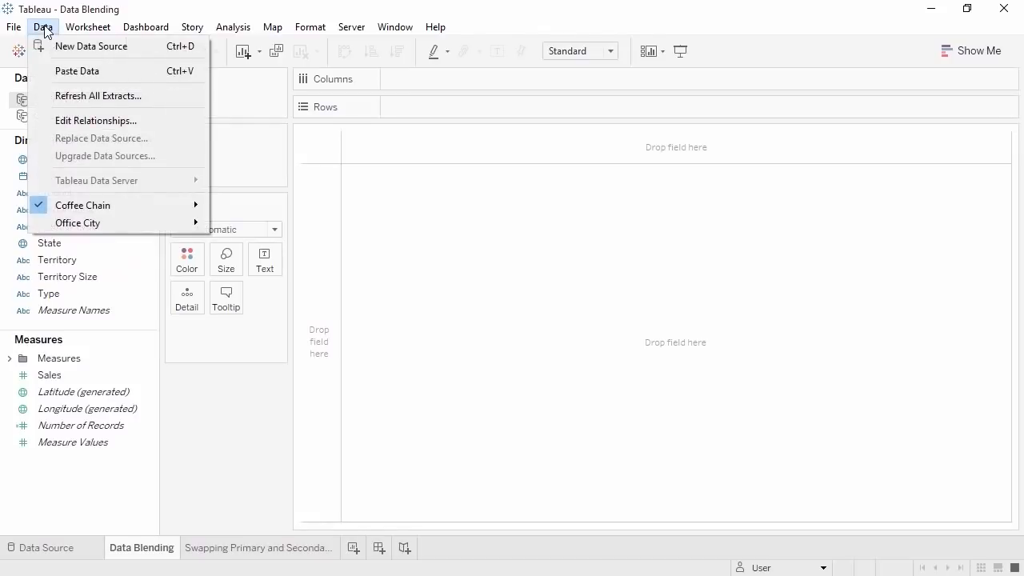
{"action": "left_click", "coordinate": [81, 121]}
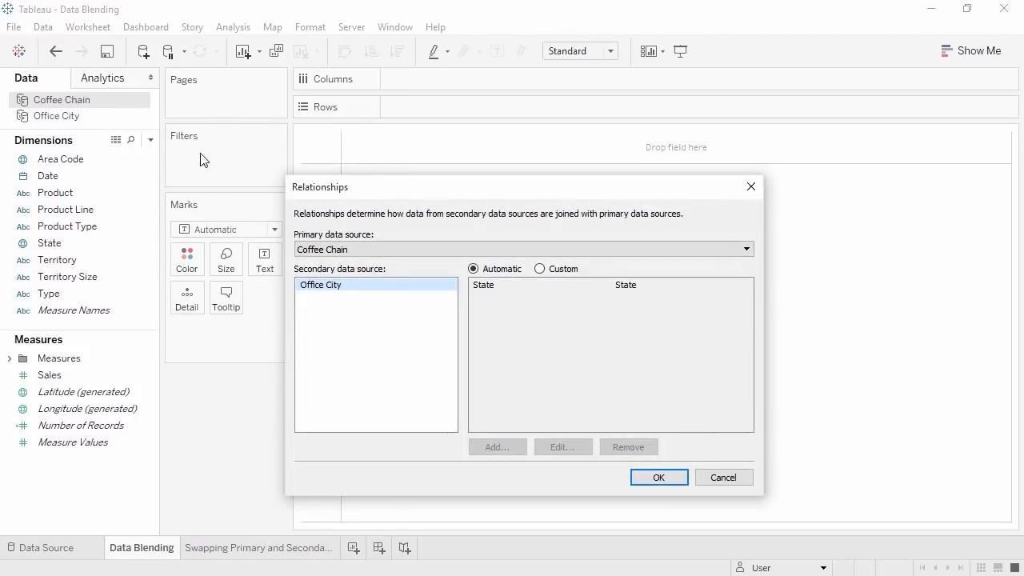
{"action": "left_click", "coordinate": [333, 248]}
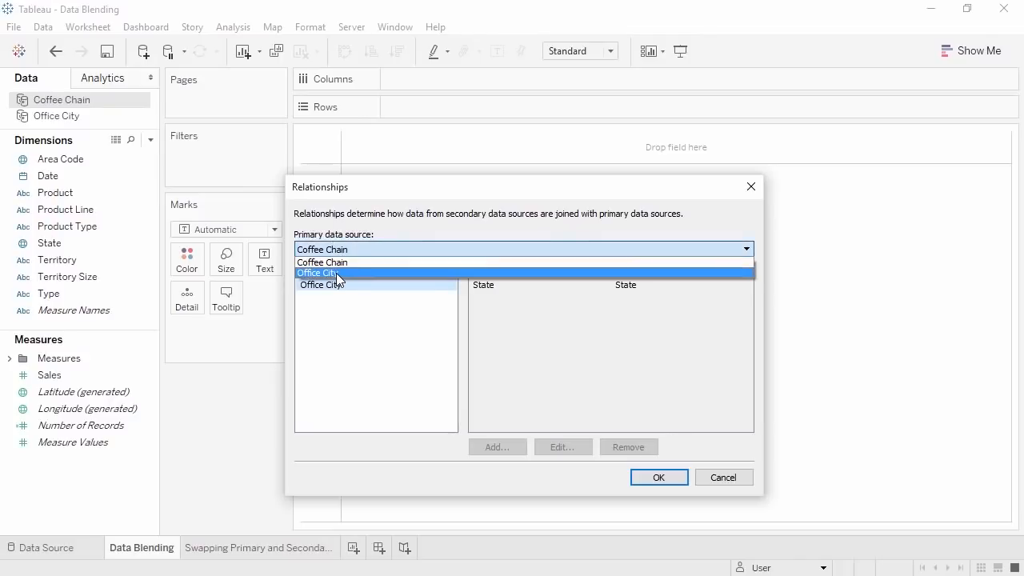
{"action": "left_click", "coordinate": [336, 273]}
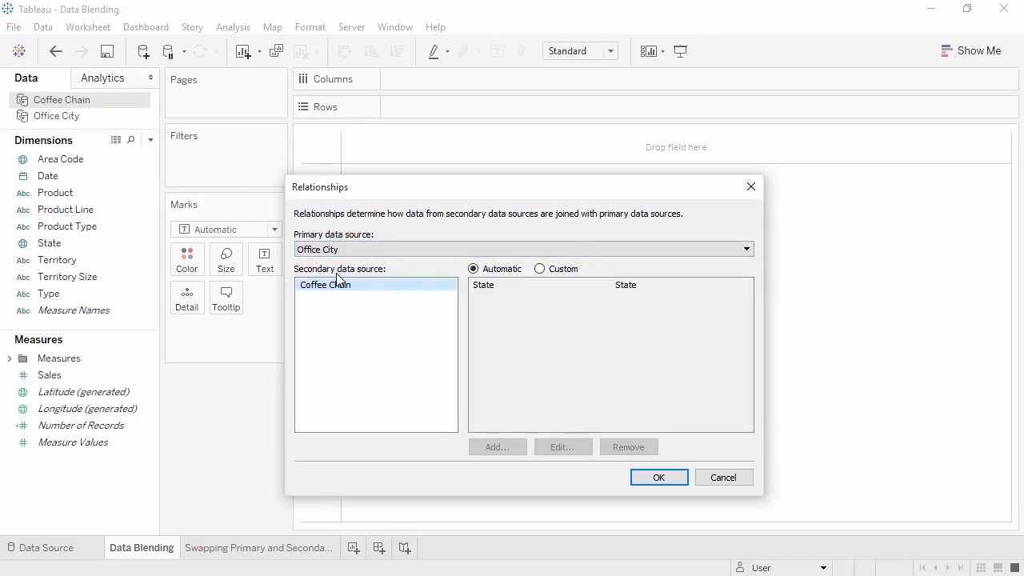
{"action": "left_click", "coordinate": [539, 269]}
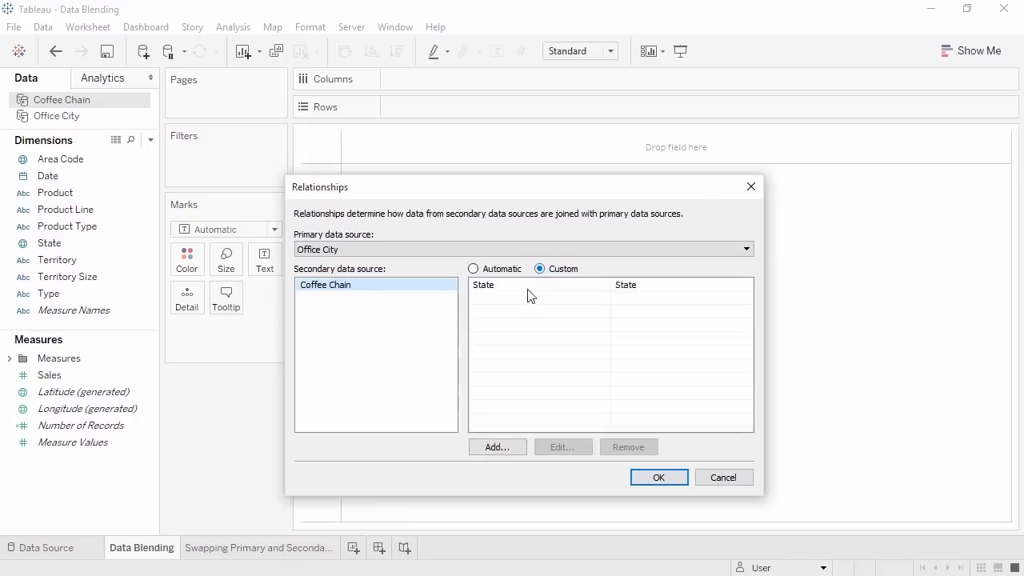
{"action": "left_click", "coordinate": [507, 447]}
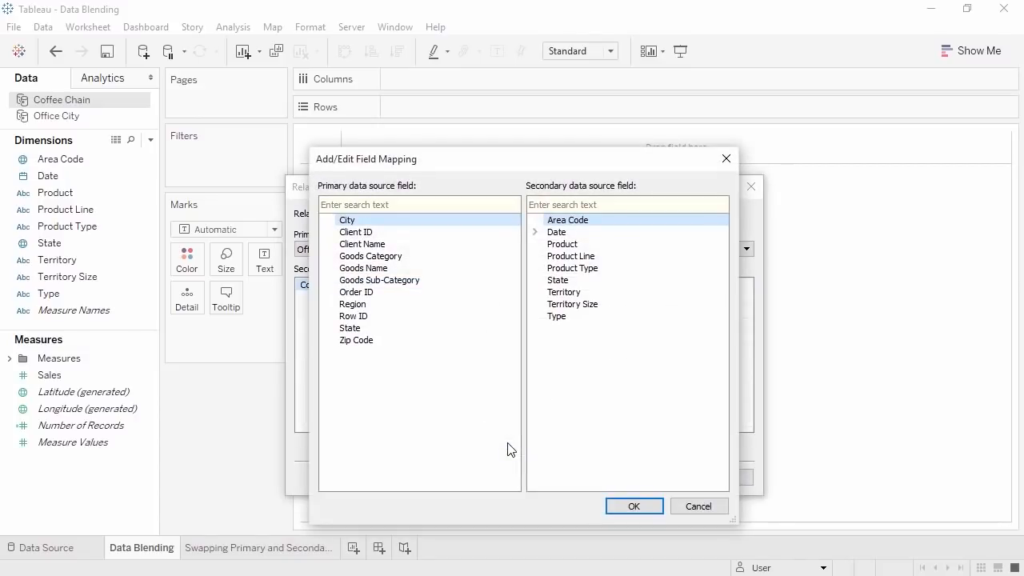
{"action": "left_click", "coordinate": [429, 306]}
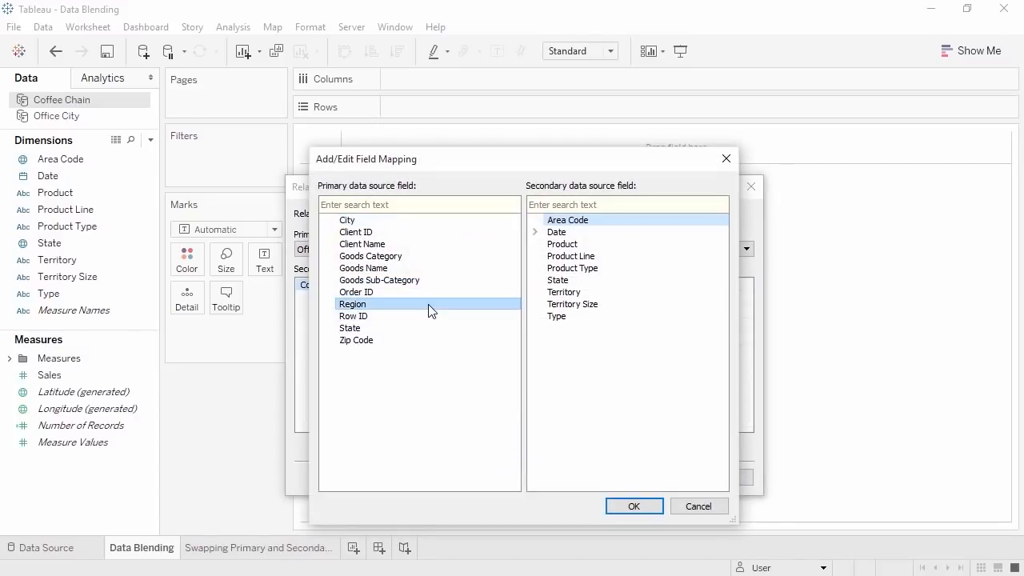
{"action": "left_click", "coordinate": [551, 294]}
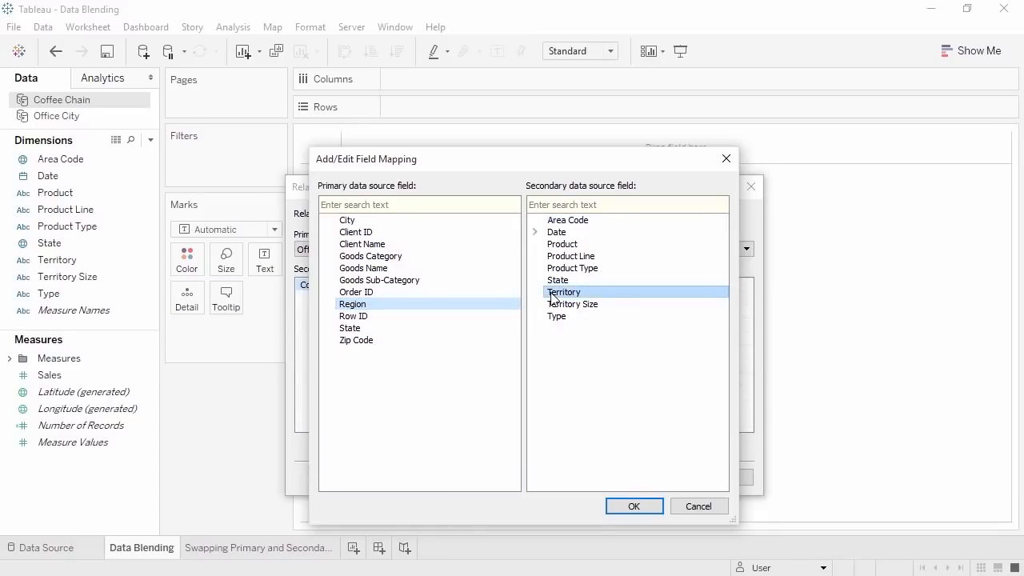
{"action": "left_click", "coordinate": [614, 503]}
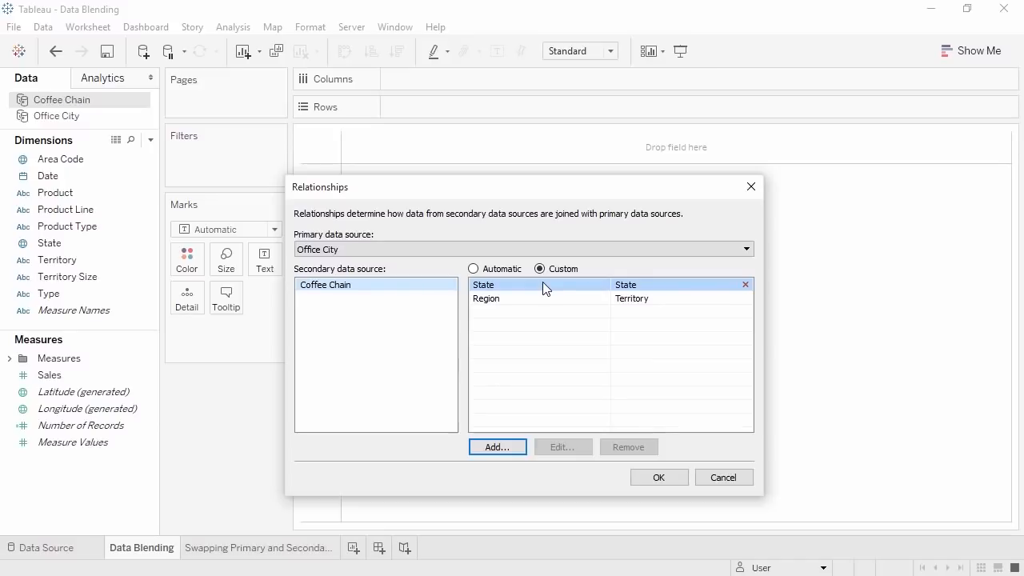
{"action": "left_click", "coordinate": [709, 474]}
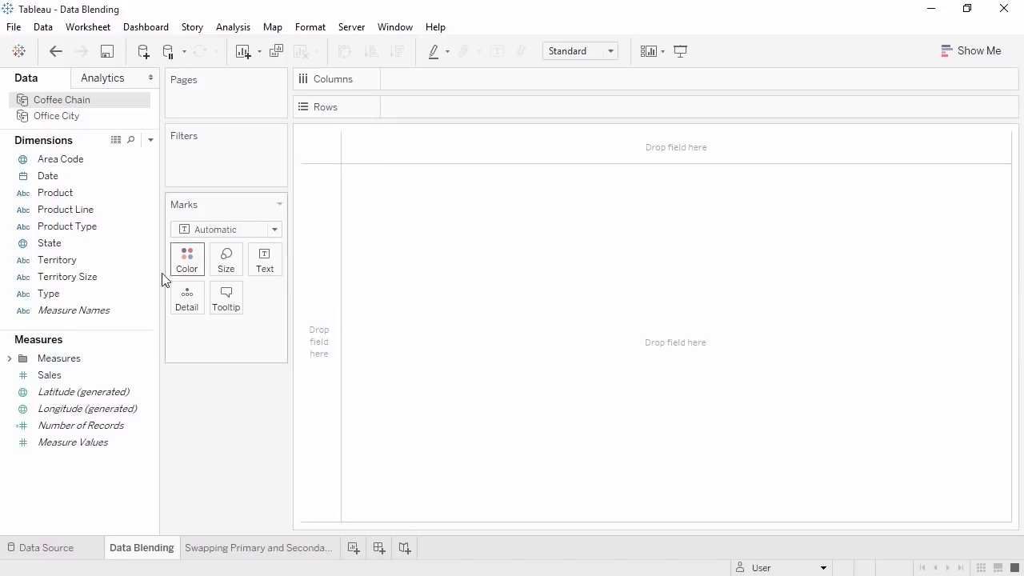
- Rename Coffee Chain's Territory field to Region, then switch to the Office City source
{"action": "left_click", "coordinate": [120, 264]}
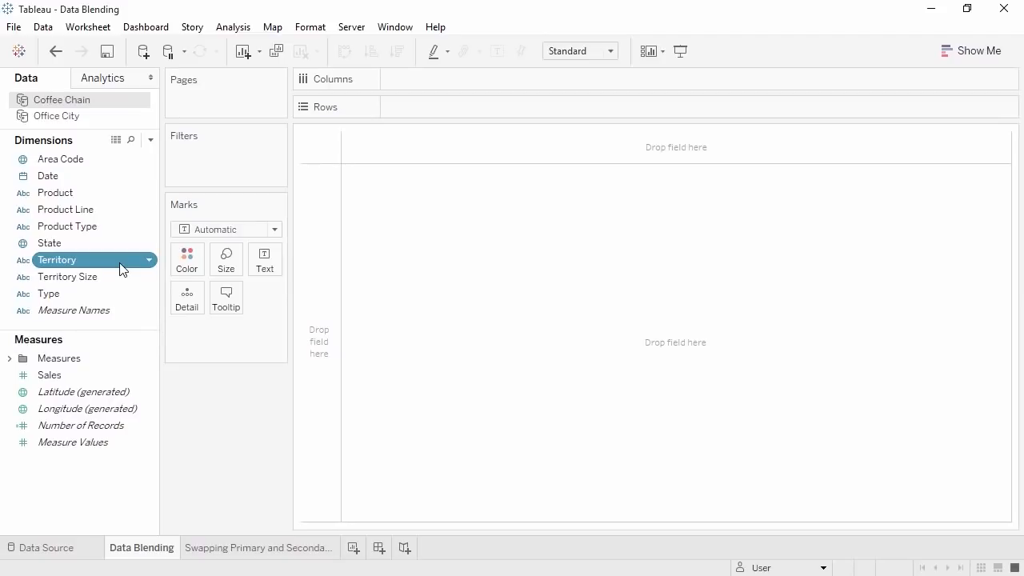
{"action": "key", "text": "F2"}
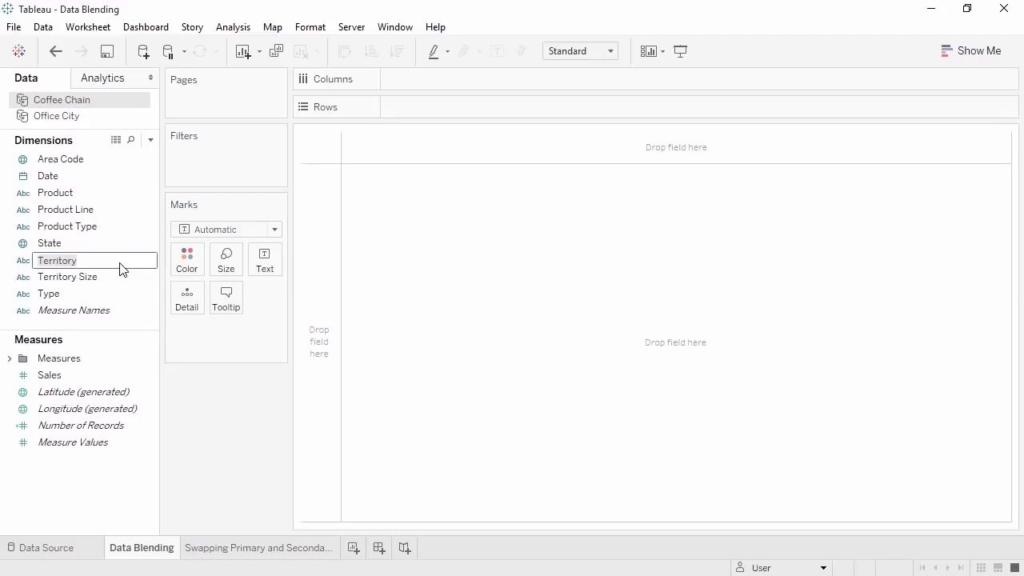
{"action": "type", "text": "Region"}
{"action": "key", "text": "Return"}
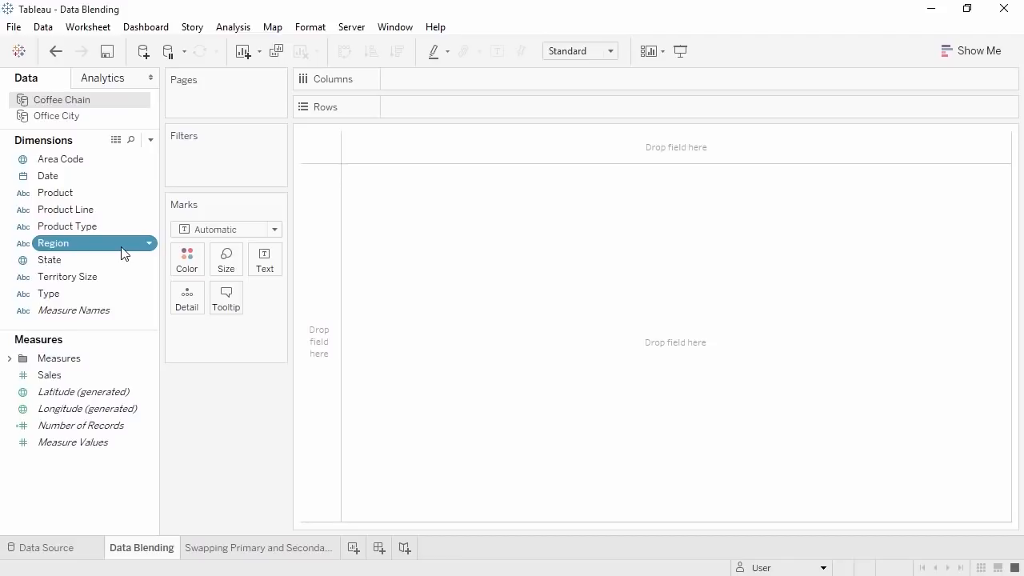
{"action": "left_click", "coordinate": [103, 122]}
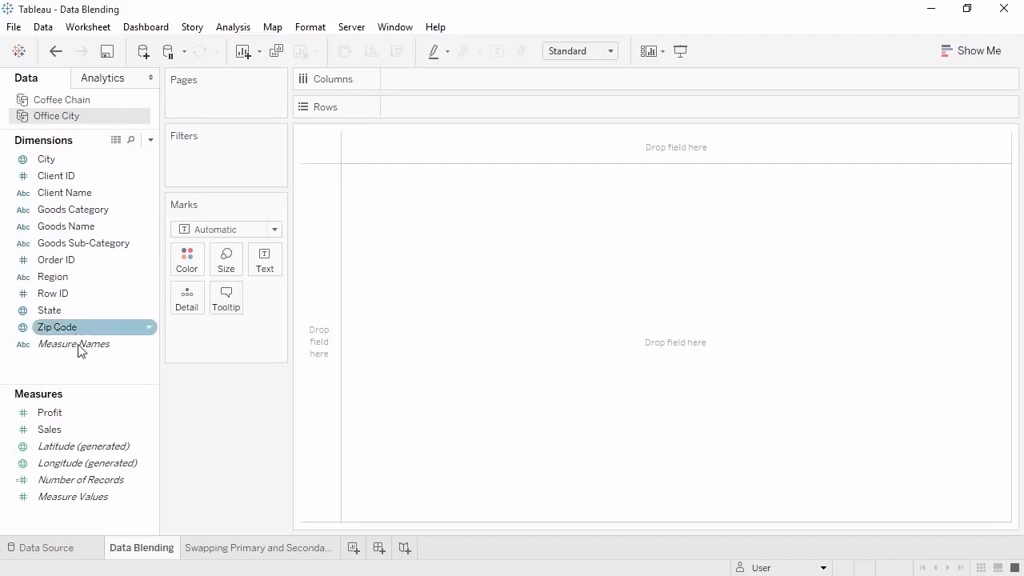
- Chart Office City SUM(Sales) as bars broken down by State
{"action": "left_click_drag", "start_coordinate": [83, 417], "coordinate": [422, 78]}
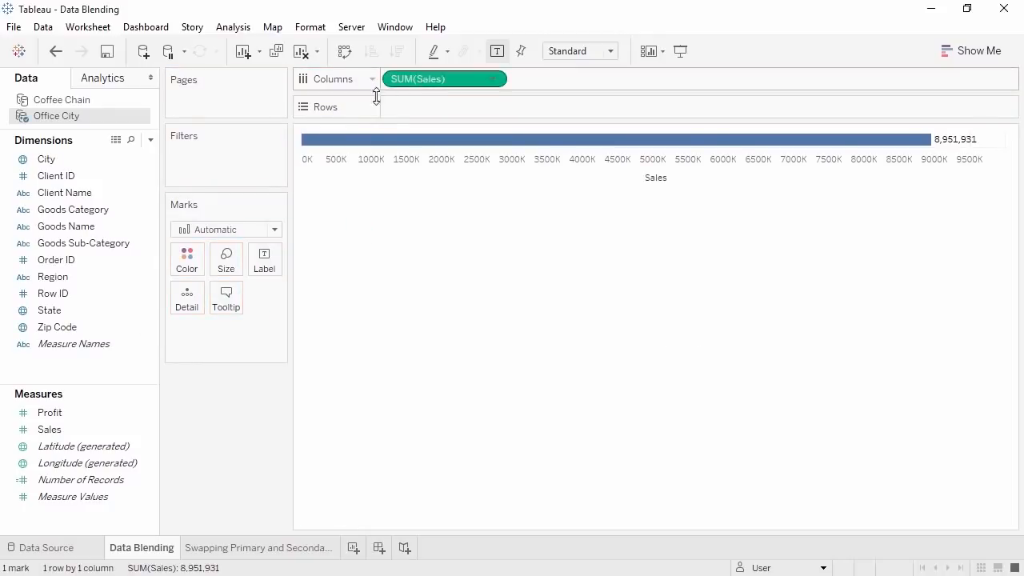
{"action": "left_click_drag", "start_coordinate": [96, 310], "coordinate": [409, 102]}
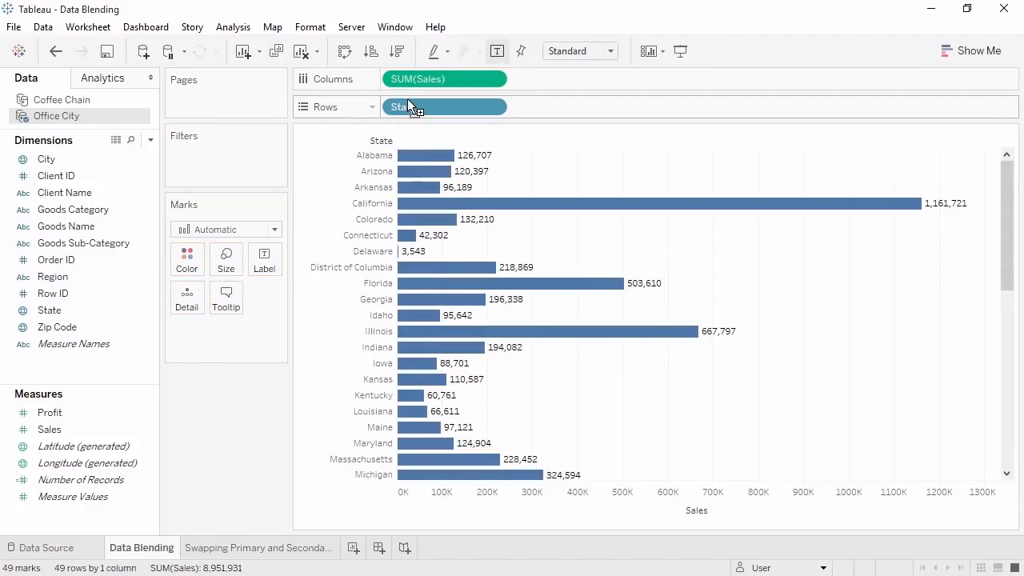
{"action": "left_click_drag", "start_coordinate": [407, 99], "coordinate": [407, 100]}
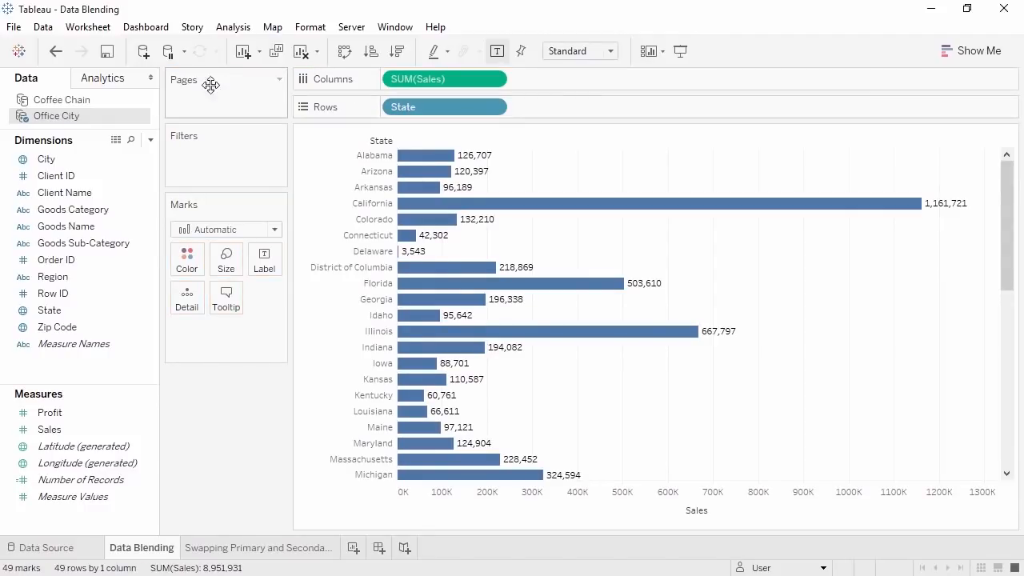
- In Coffee Chain, activate Region as a linking field alongside State
{"action": "left_click", "coordinate": [141, 101]}
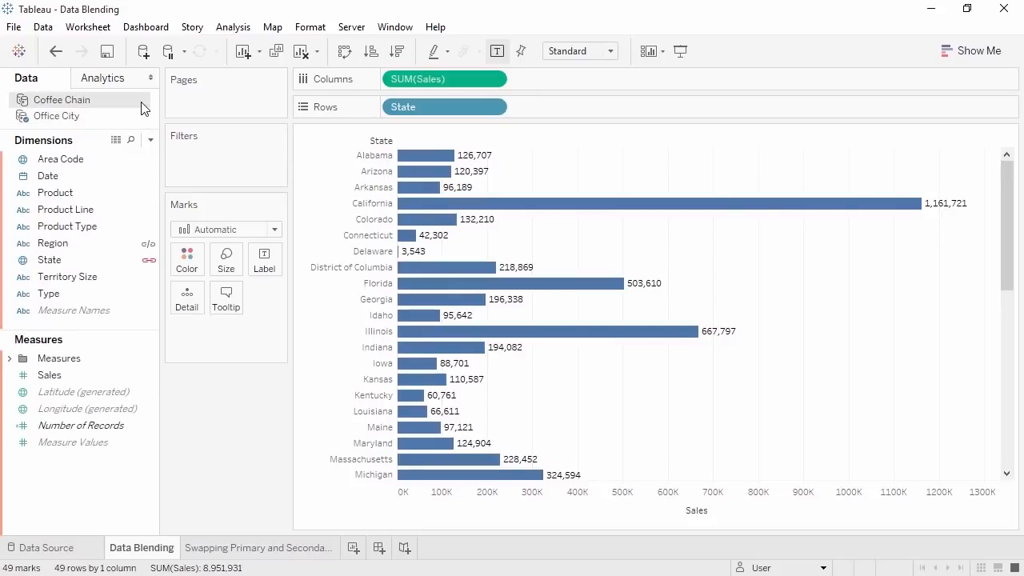
{"action": "left_click", "coordinate": [147, 177]}
{"action": "left_click", "coordinate": [141, 260]}
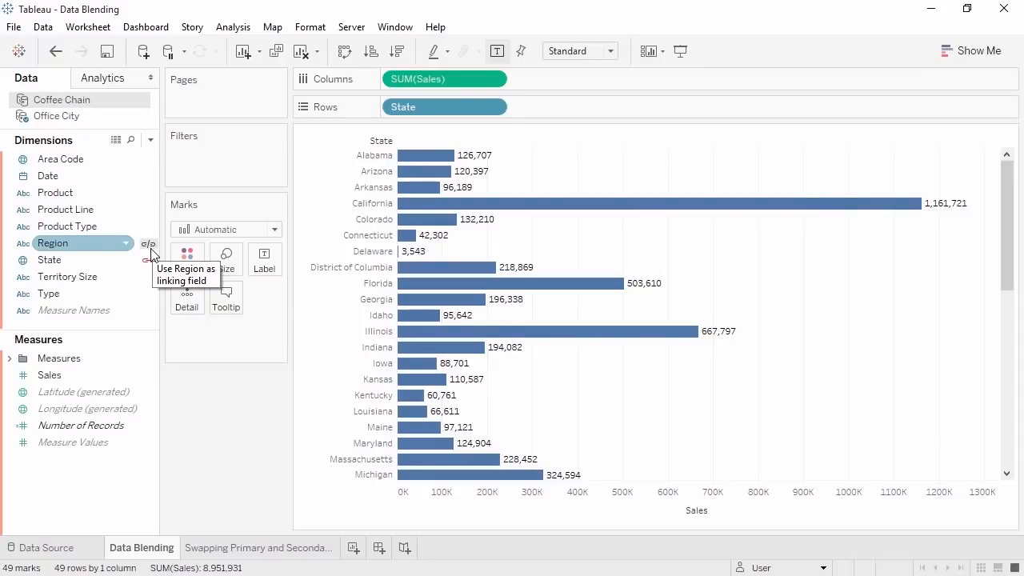
{"action": "left_click", "coordinate": [148, 245]}
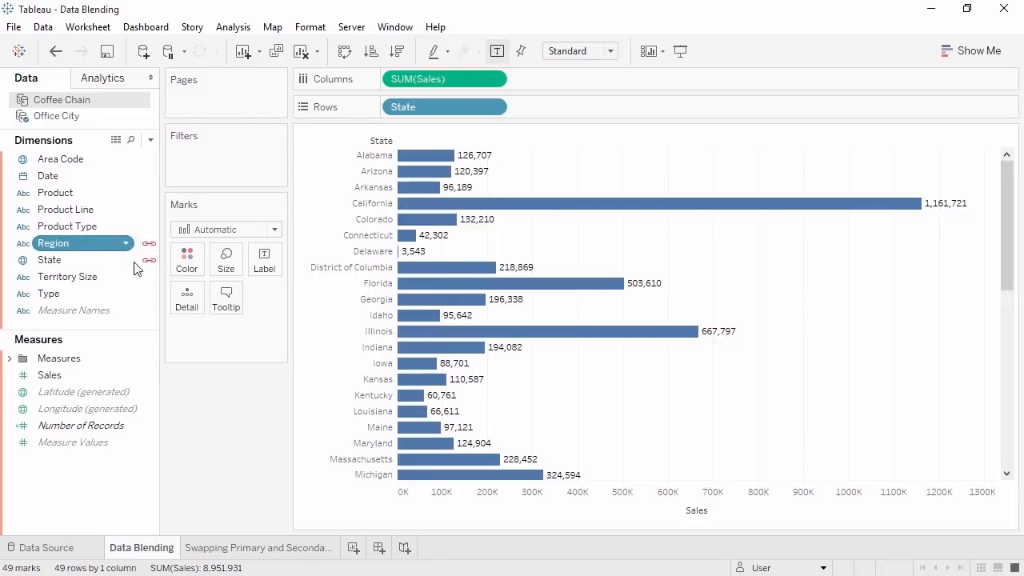
{"action": "left_click", "coordinate": [71, 378]}
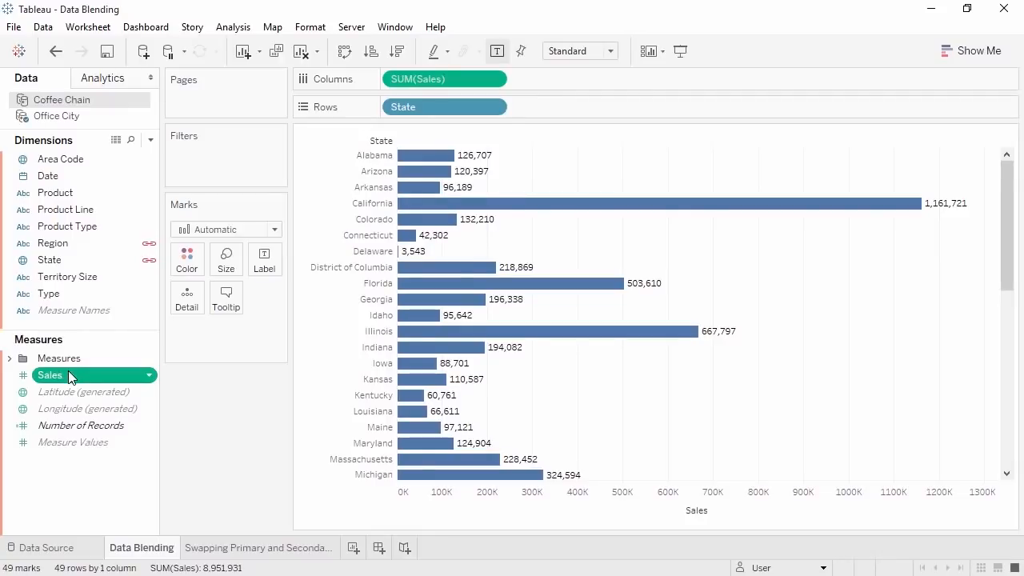
- Add Coffee Chain Sales as a second bar column, then go to the Swapping Primary and Secondary sheet
{"action": "left_click_drag", "start_coordinate": [70, 378], "coordinate": [535, 80]}
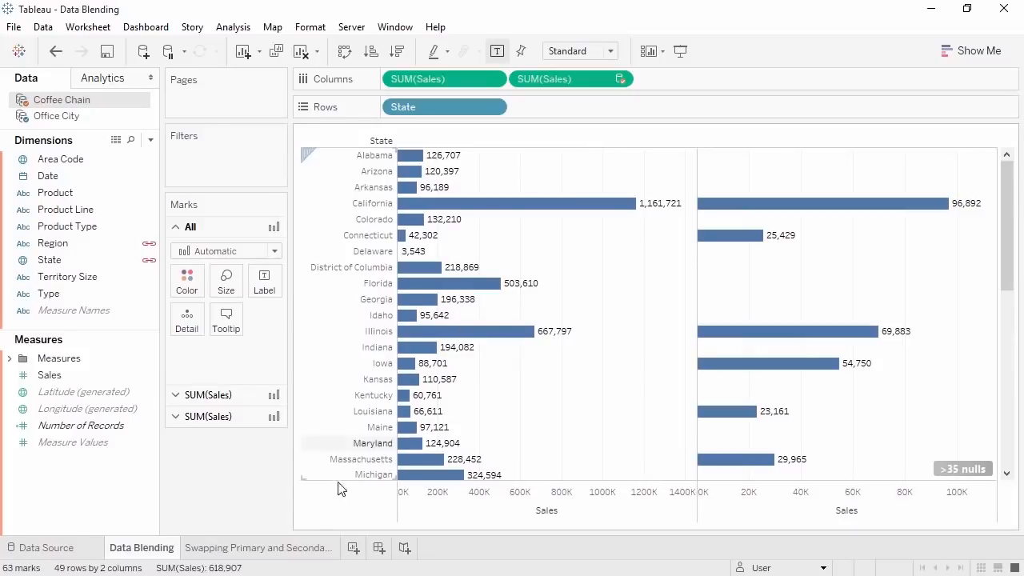
{"action": "left_click", "coordinate": [272, 549]}
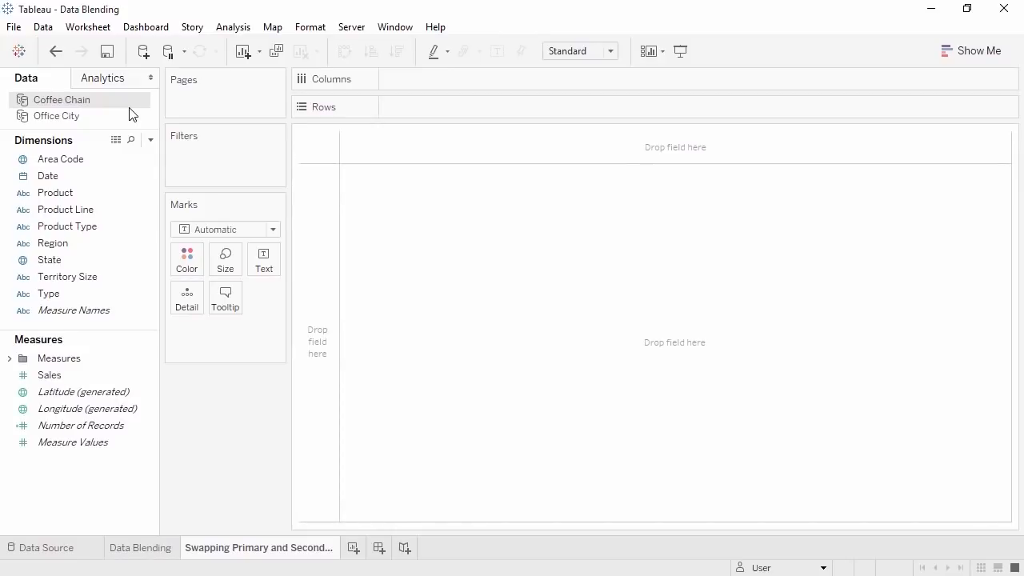
- Chart Coffee Chain Sales by State, then add Office City Sales as a blended column
{"action": "mouse_move", "coordinate": [103, 375]}
{"action": "left_mouse_down"}
{"action": "mouse_move", "coordinate": [269, 232]}
{"action": "mouse_move", "coordinate": [399, 79]}
{"action": "left_mouse_up"}
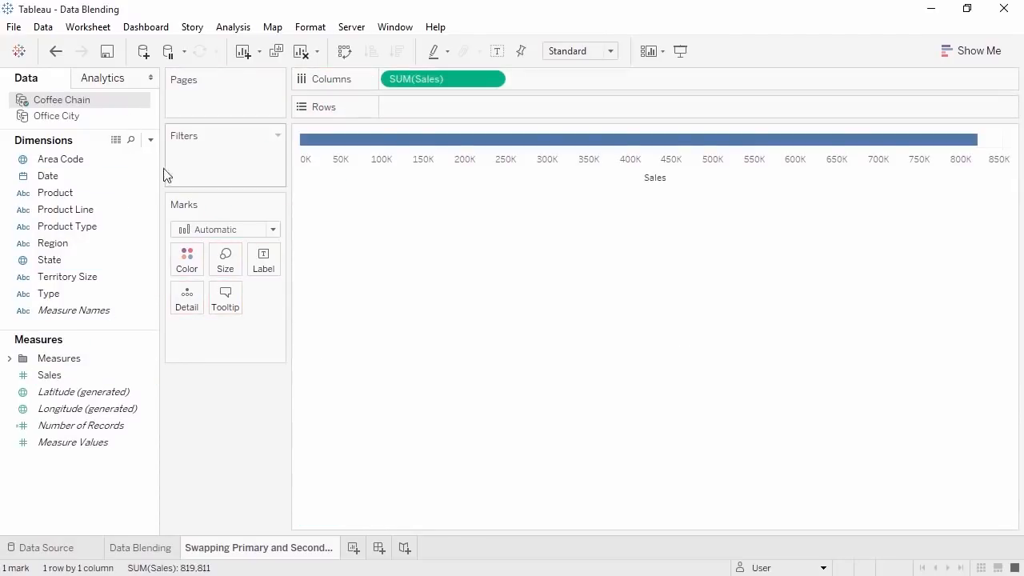
{"action": "left_click_drag", "start_coordinate": [111, 259], "coordinate": [401, 108]}
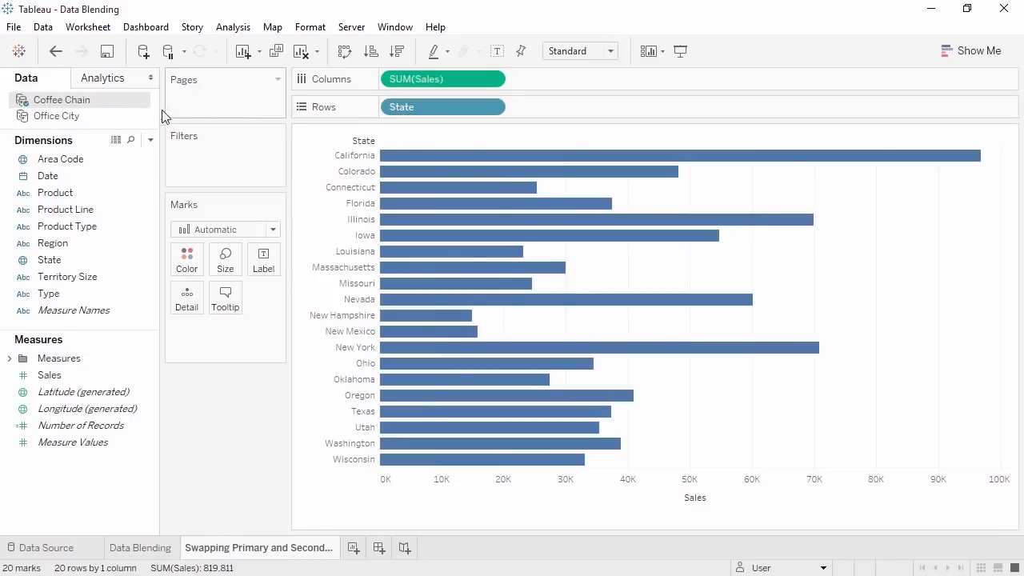
{"action": "left_click", "coordinate": [116, 118]}
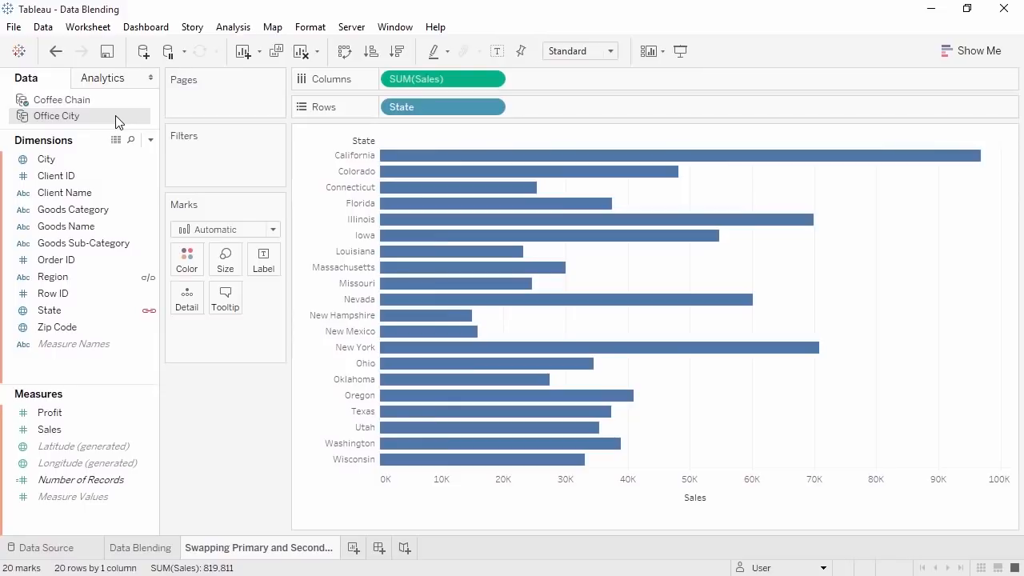
{"action": "left_click_drag", "start_coordinate": [96, 429], "coordinate": [546, 82]}
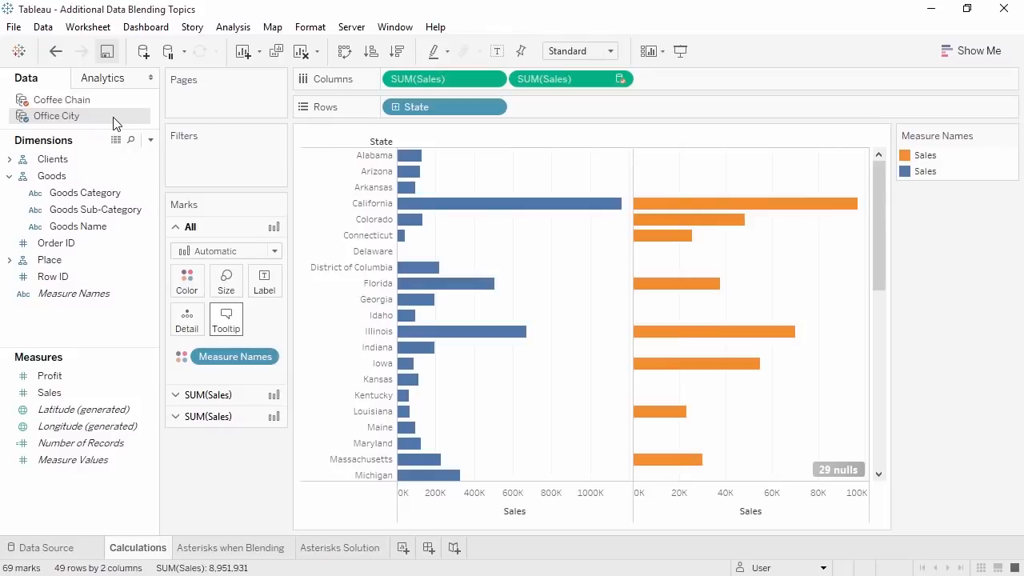
- Start a calculated field adding Office City Sales + Coffee Chain Sales
{"action": "right_click", "coordinate": [90, 320]}
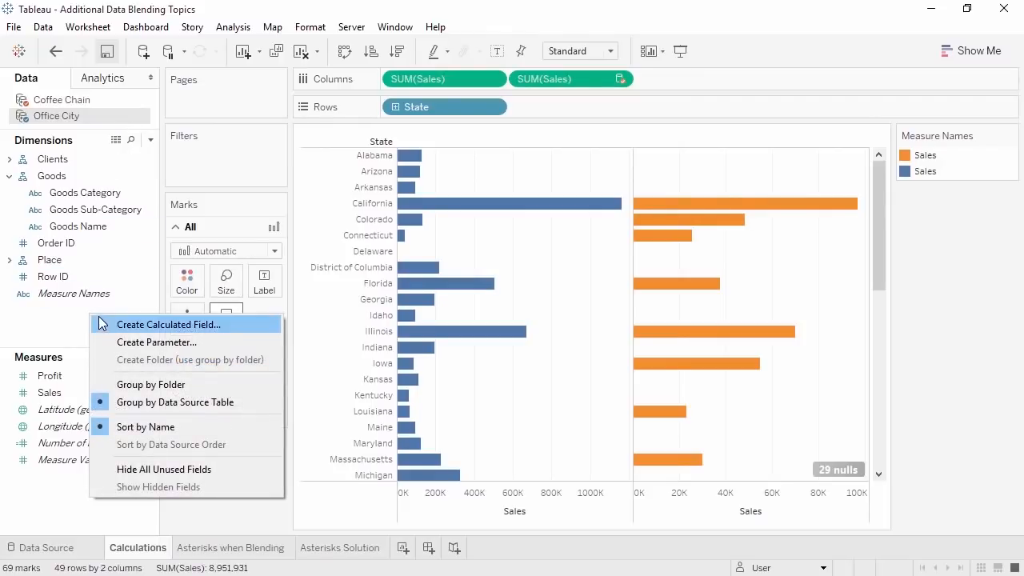
{"action": "left_click", "coordinate": [110, 325]}
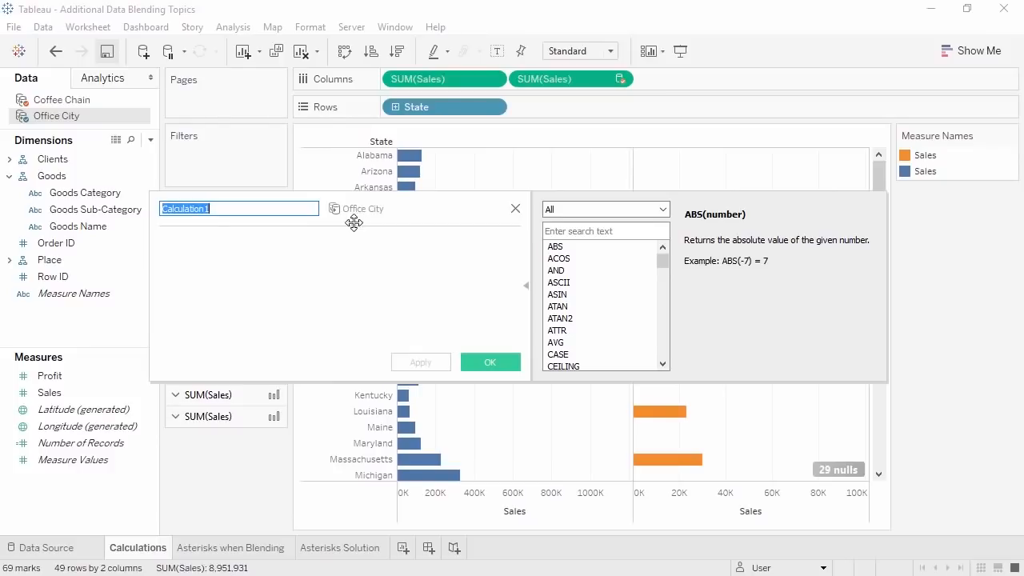
{"action": "left_click", "coordinate": [90, 394]}
{"action": "left_click_drag", "start_coordinate": [90, 394], "coordinate": [191, 328]}
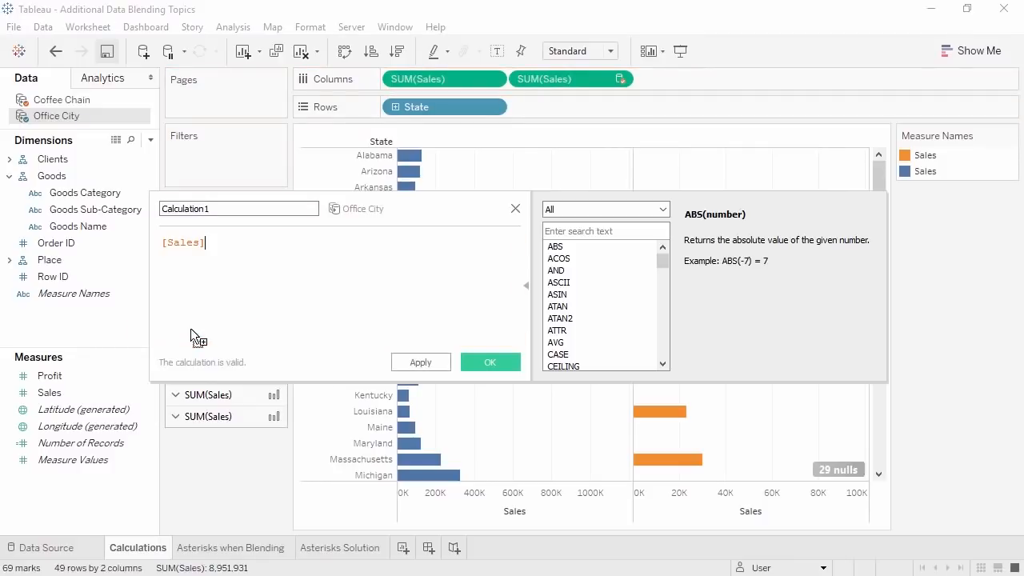
{"action": "type", "text": "+"}
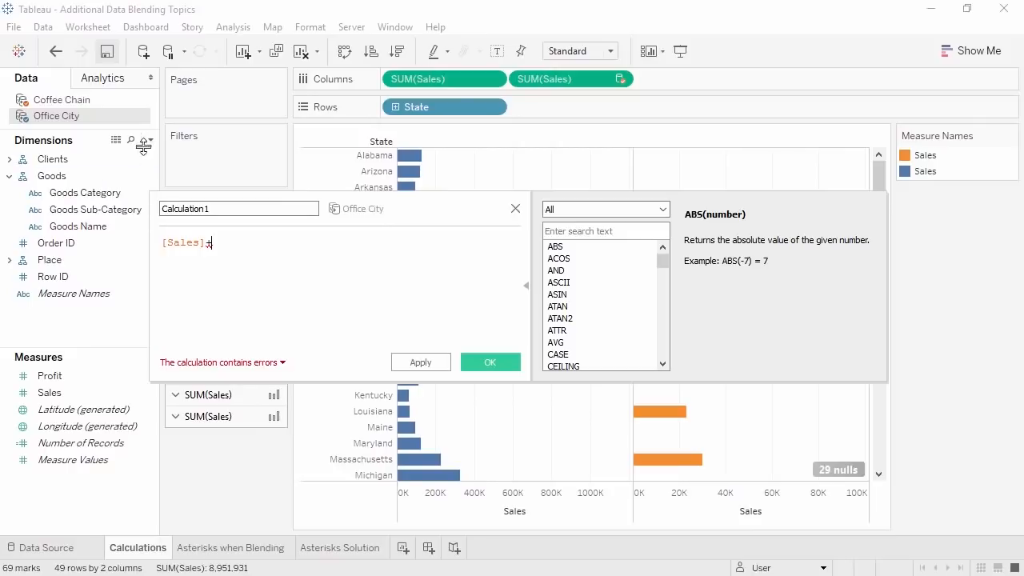
{"action": "left_click", "coordinate": [130, 99]}
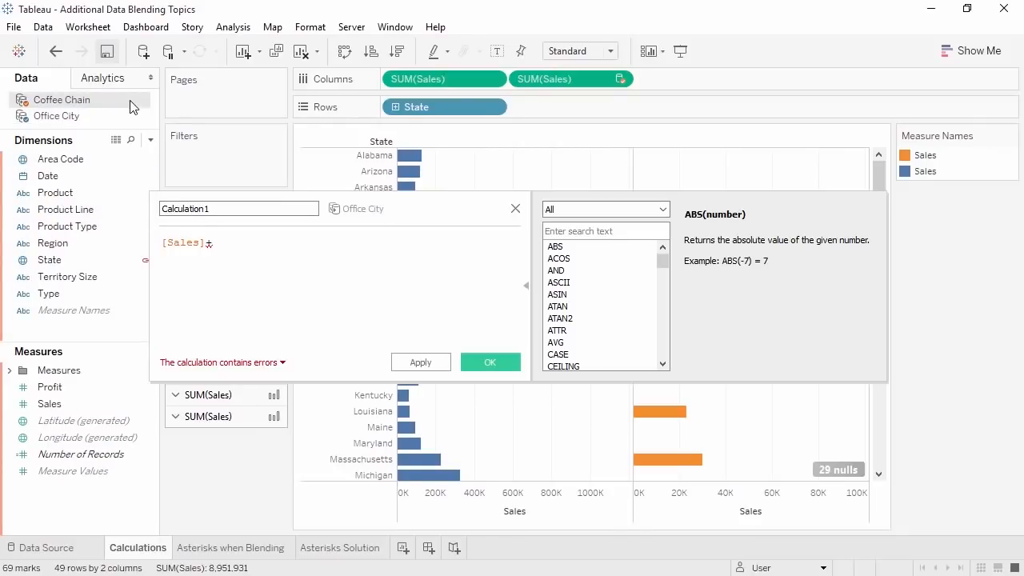
{"action": "left_click_drag", "start_coordinate": [50, 404], "coordinate": [303, 302]}
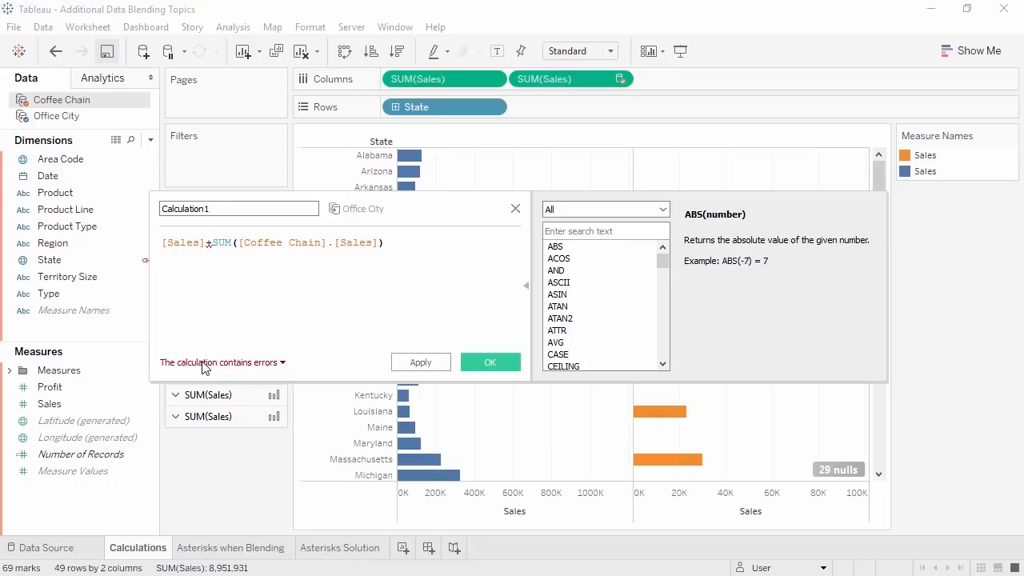
- Wrap Office City Sales in SUM(), name the field Combined Sales, and save it
{"action": "mouse_move", "coordinate": [205, 367]}
{"action": "left_click", "coordinate": [163, 242]}
{"action": "type", "text": "SUM("}
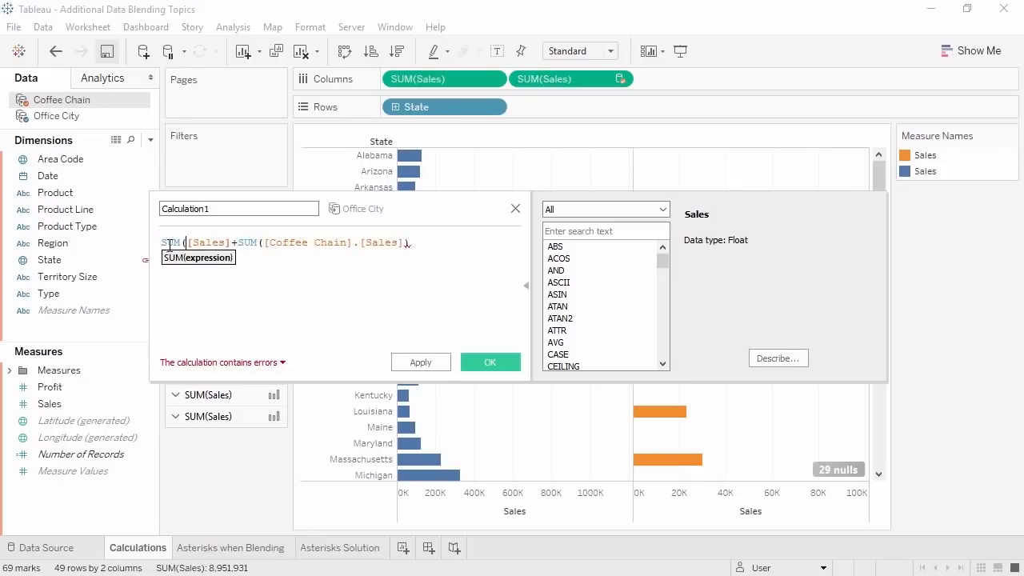
{"action": "left_click", "coordinate": [231, 242]}
{"action": "type", "text": ")"}
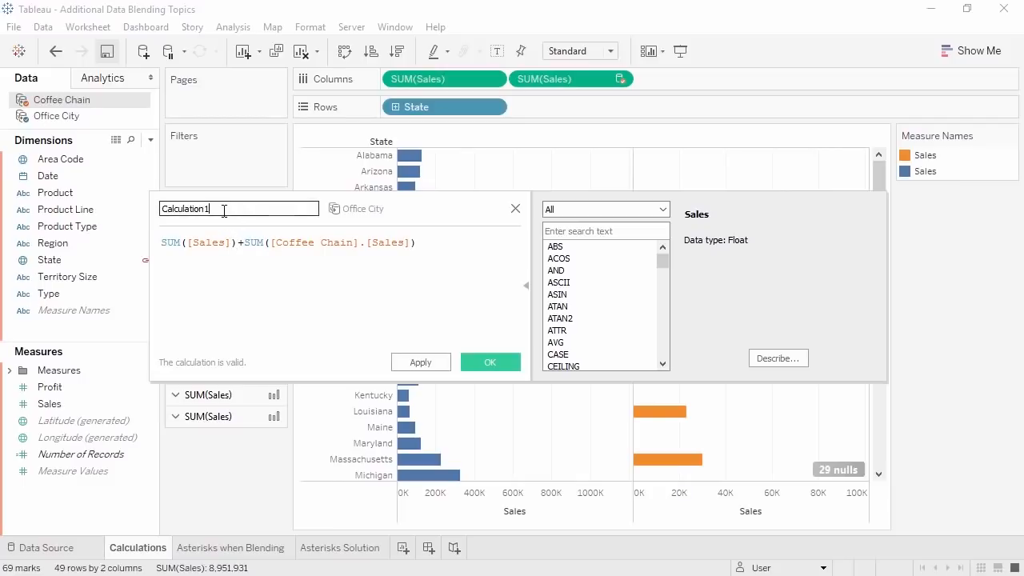
{"action": "left_click_drag", "start_coordinate": [224, 209], "coordinate": [152, 211]}
{"action": "type", "text": "Combined Sales"}
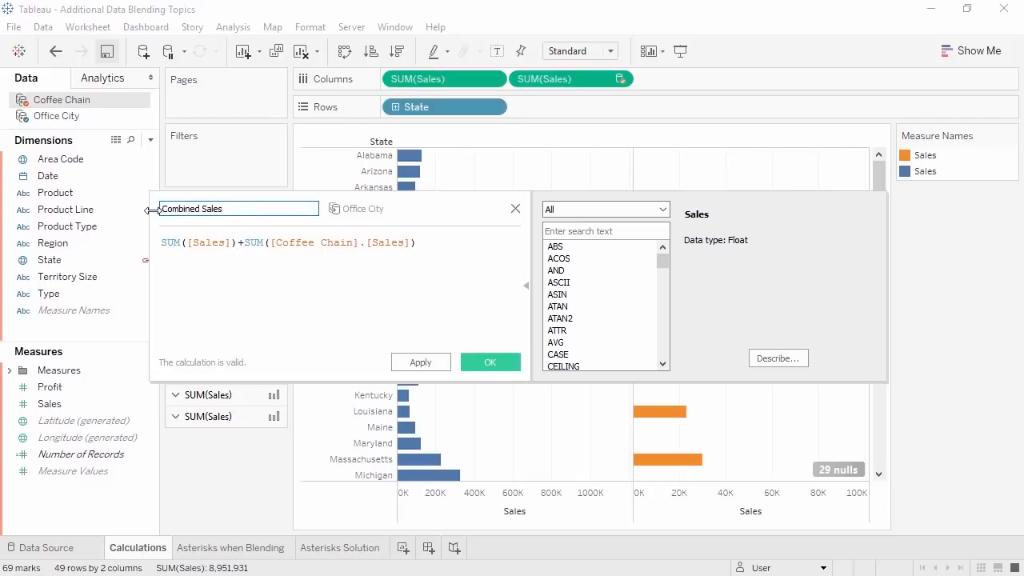
{"action": "left_click", "coordinate": [487, 364]}
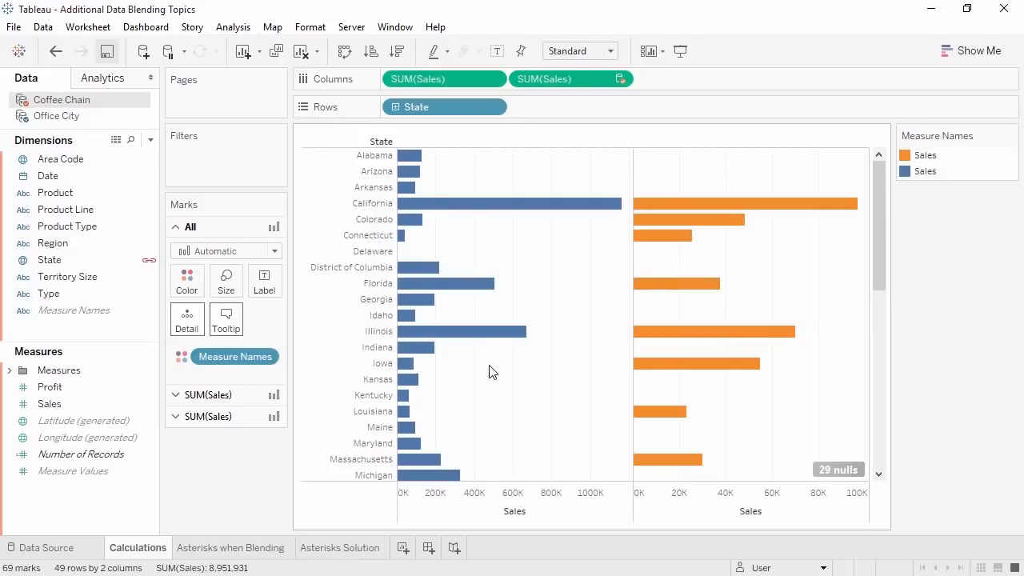
- Add Office City's Combined Sales to Columns as a third per-State bar column
{"action": "left_click", "coordinate": [103, 119]}
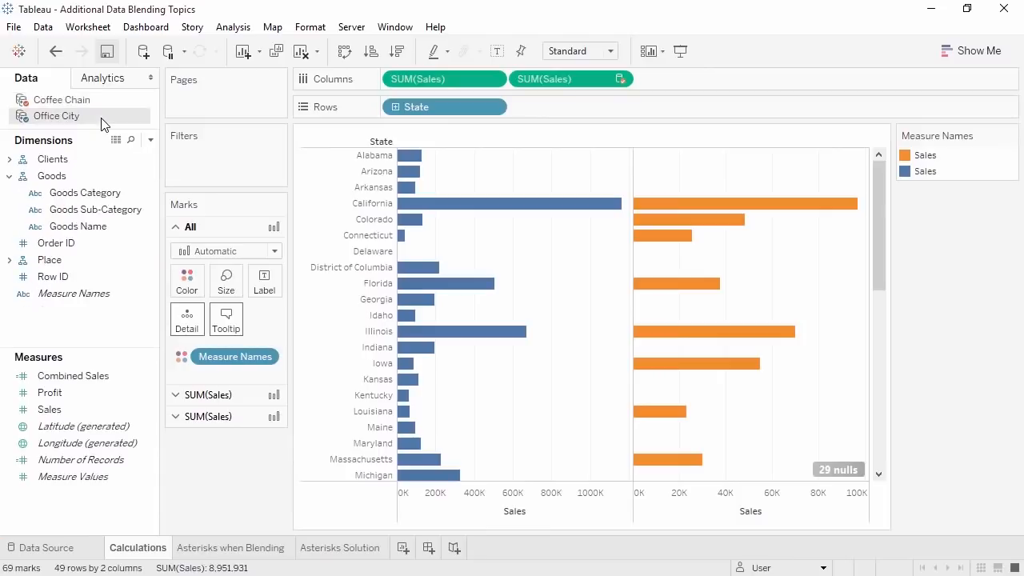
{"action": "left_click", "coordinate": [92, 378]}
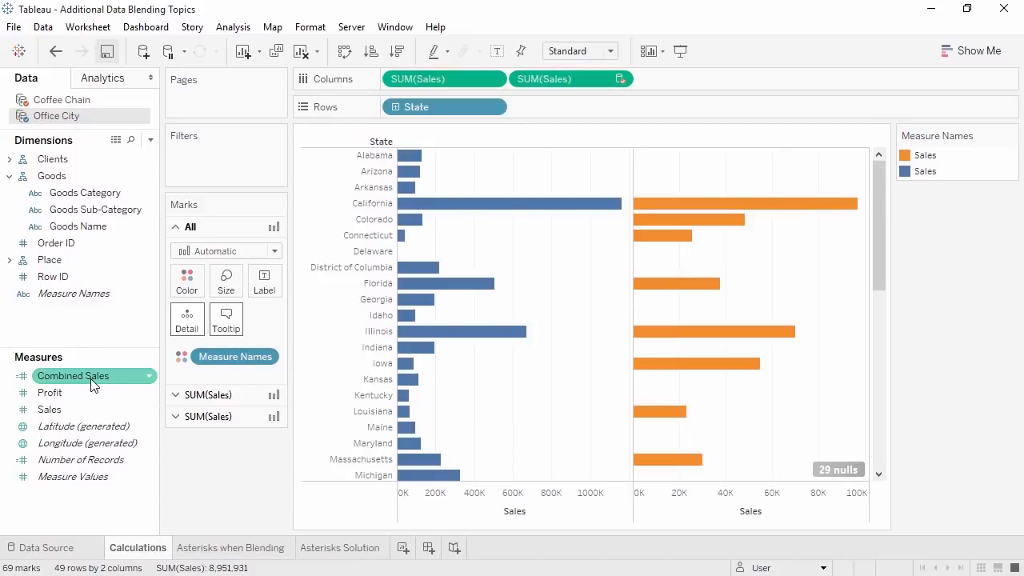
{"action": "left_click_drag", "start_coordinate": [92, 381], "coordinate": [704, 84]}
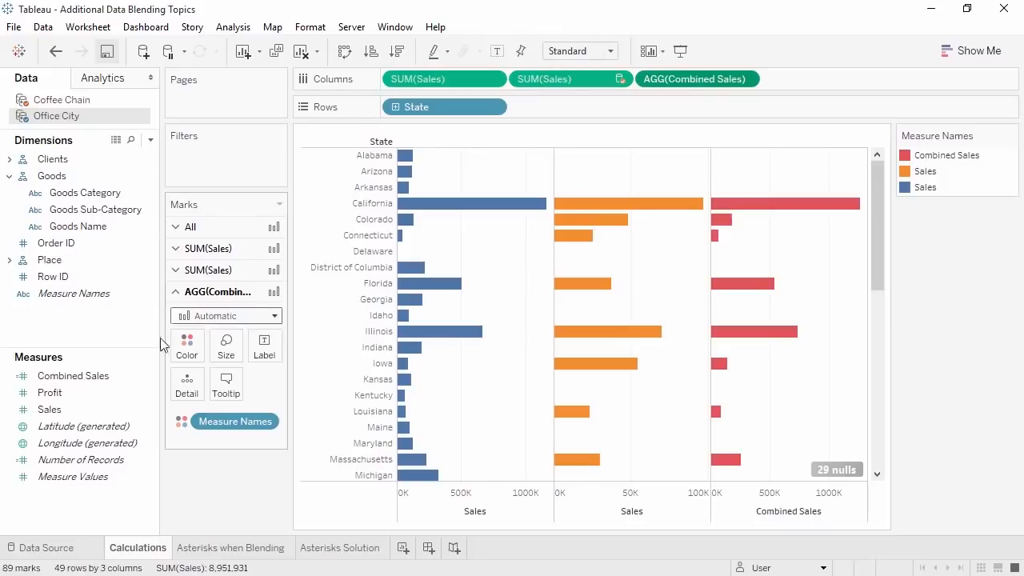
{"action": "right_click", "coordinate": [110, 382]}
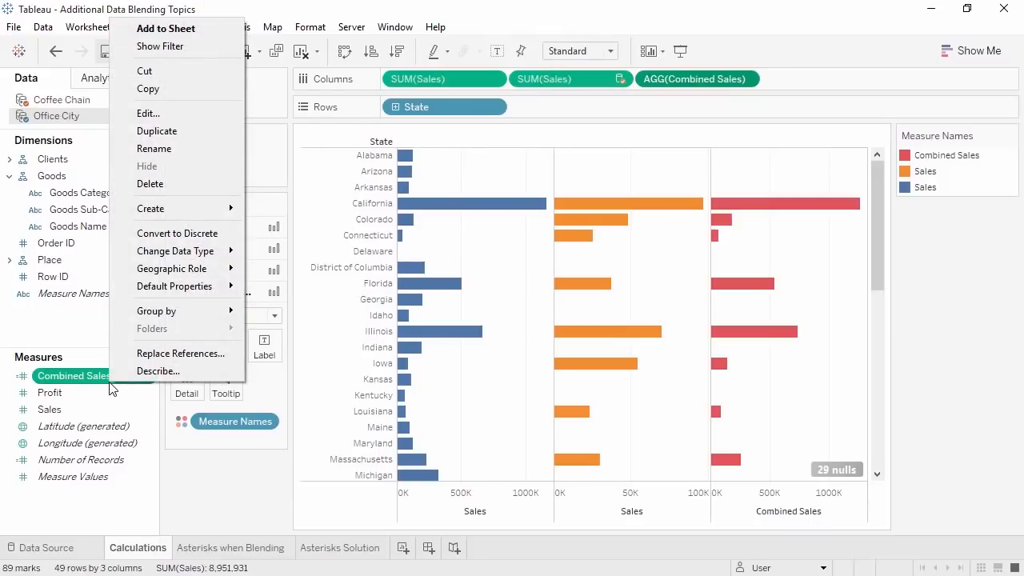
- Wrap Combined Sales' second SUM in ZN() and view the Asterisks when Blending sheet
{"action": "left_click", "coordinate": [202, 118]}
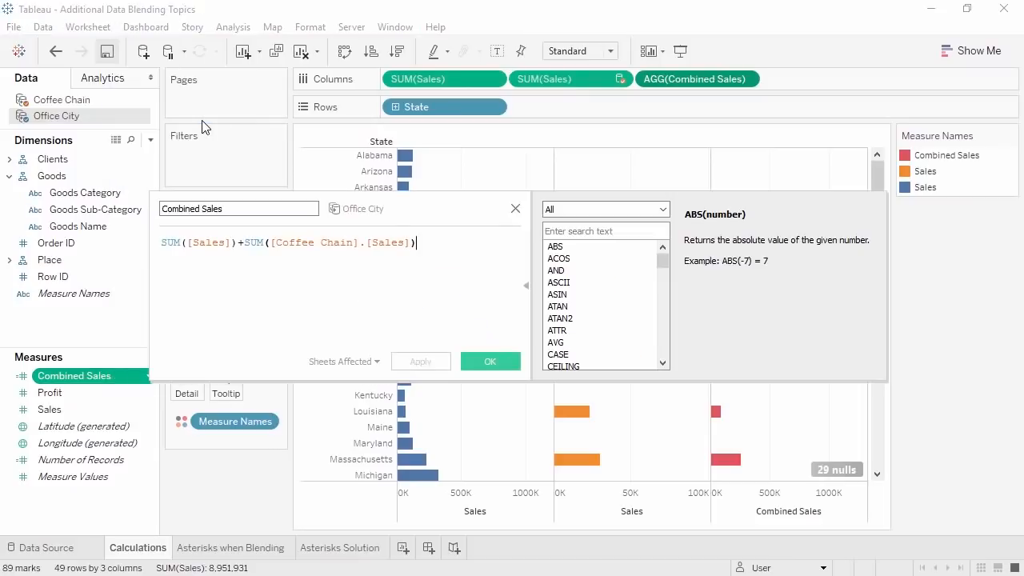
{"action": "left_click", "coordinate": [246, 240]}
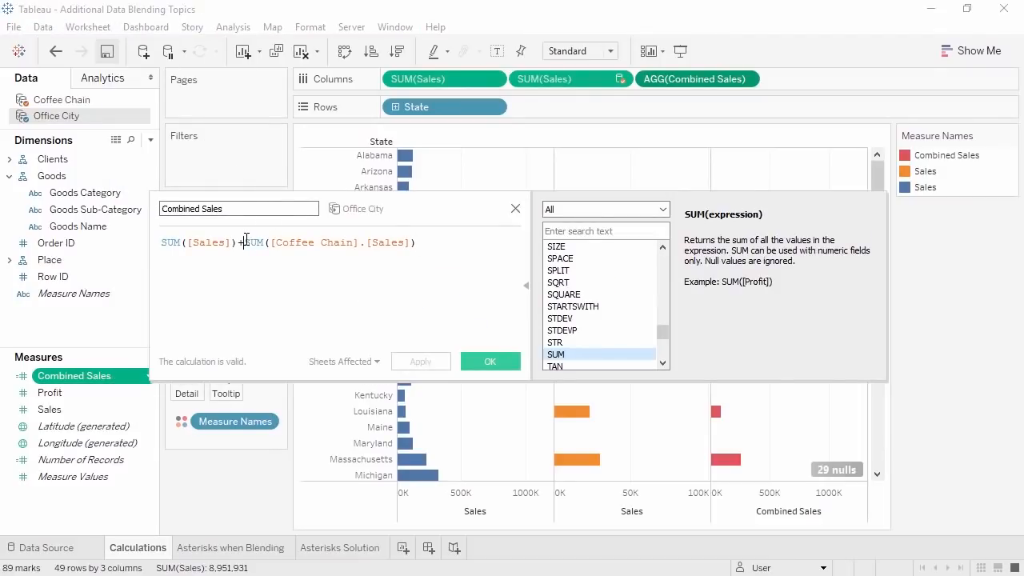
{"action": "type", "text": "ZN("}
{"action": "left_click", "coordinate": [433, 242]}
{"action": "type", "text": ")"}
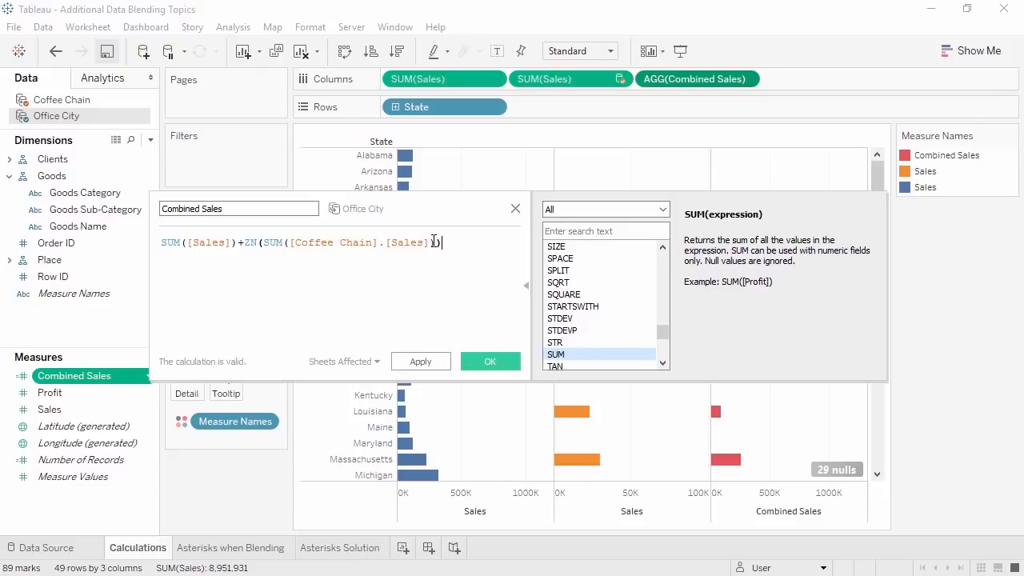
{"action": "left_click", "coordinate": [487, 366]}
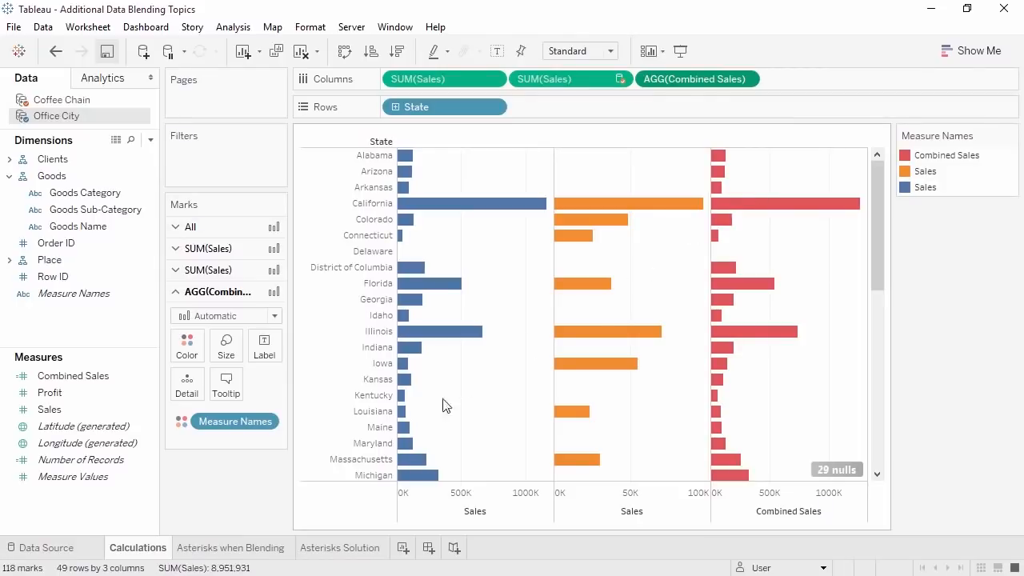
{"action": "left_click", "coordinate": [268, 550]}
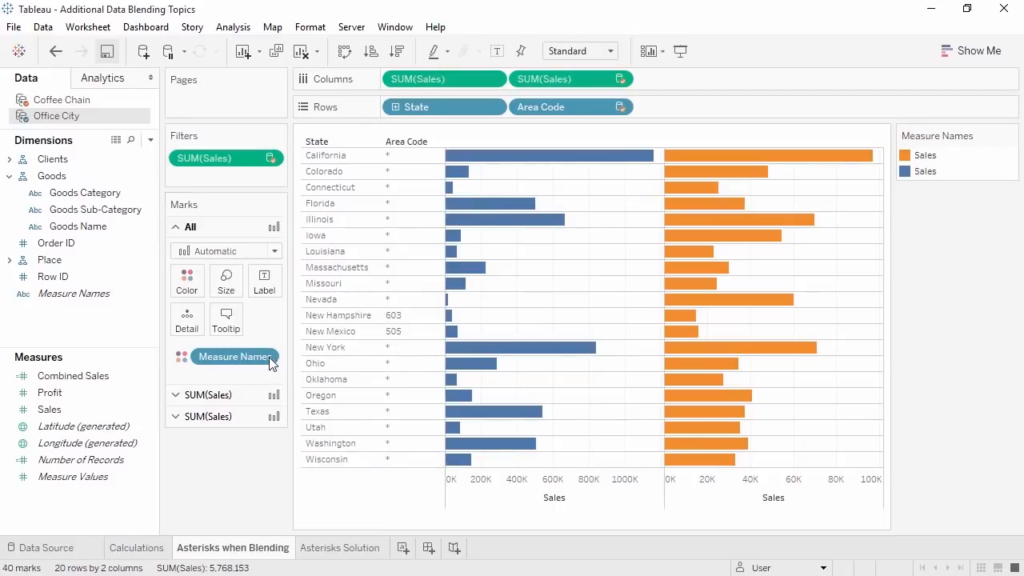
- Select Coffee Chain as the active data source and view the Asterisks Solution sheet
{"action": "left_click", "coordinate": [110, 102]}
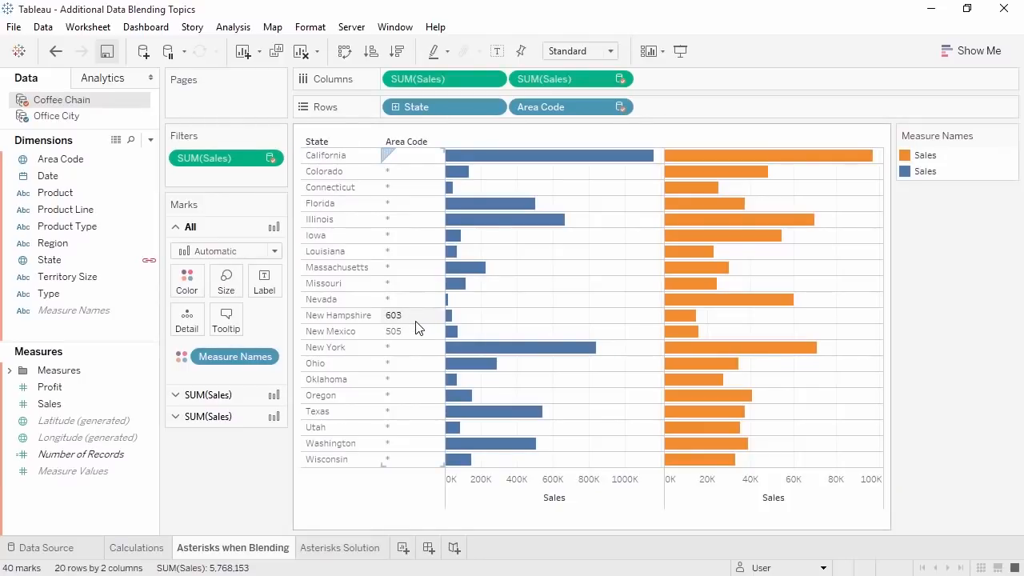
{"action": "left_click", "coordinate": [364, 548]}
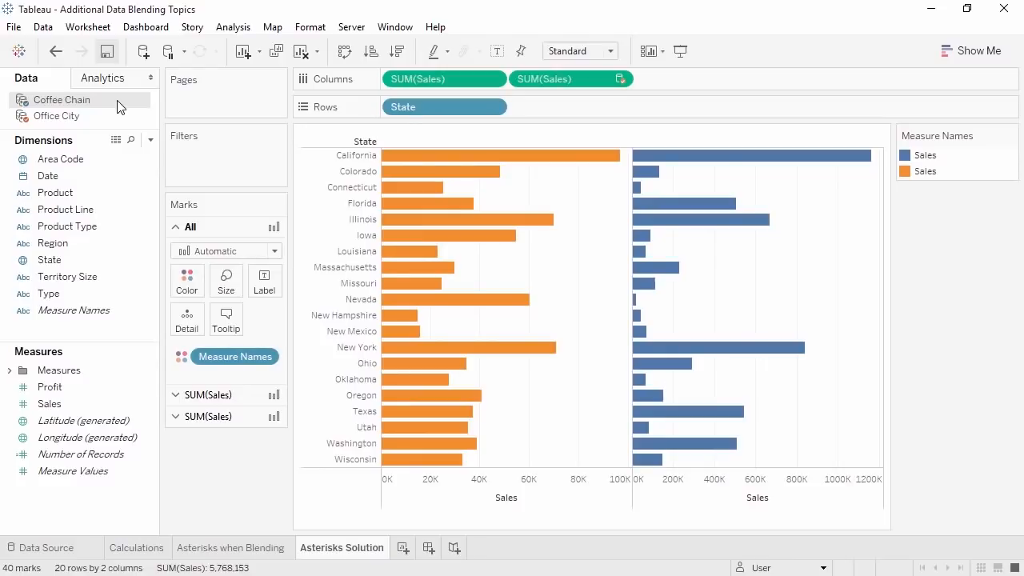
- Add Coffee Chain's Area Code to the Rows shelf beside State
{"action": "left_click_drag", "start_coordinate": [116, 159], "coordinate": [530, 110]}
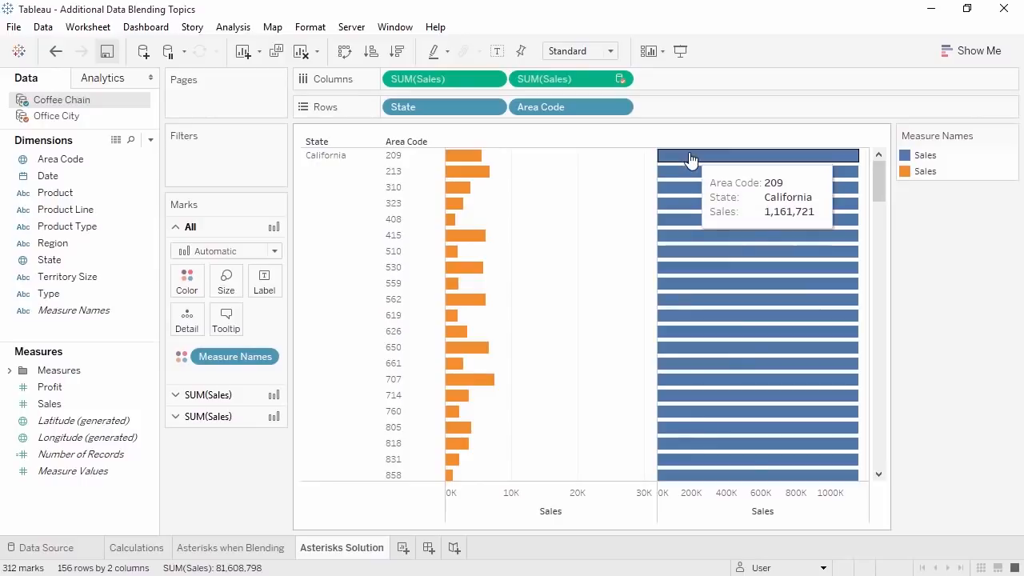
{"action": "mouse_move", "coordinate": [691, 172]}
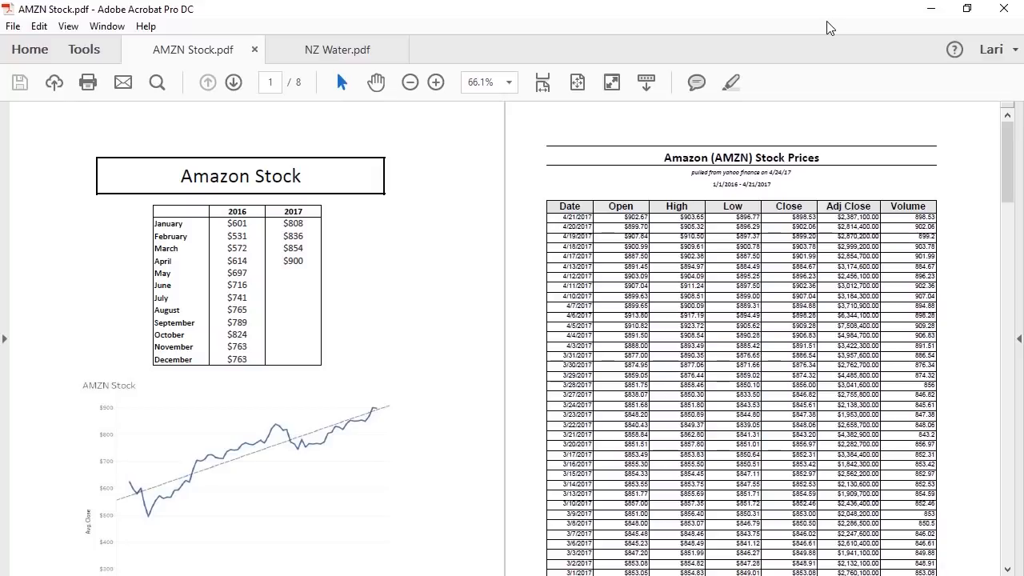
- Minimize Acrobat to reveal Tableau's start page
{"action": "left_click", "coordinate": [940, 10]}
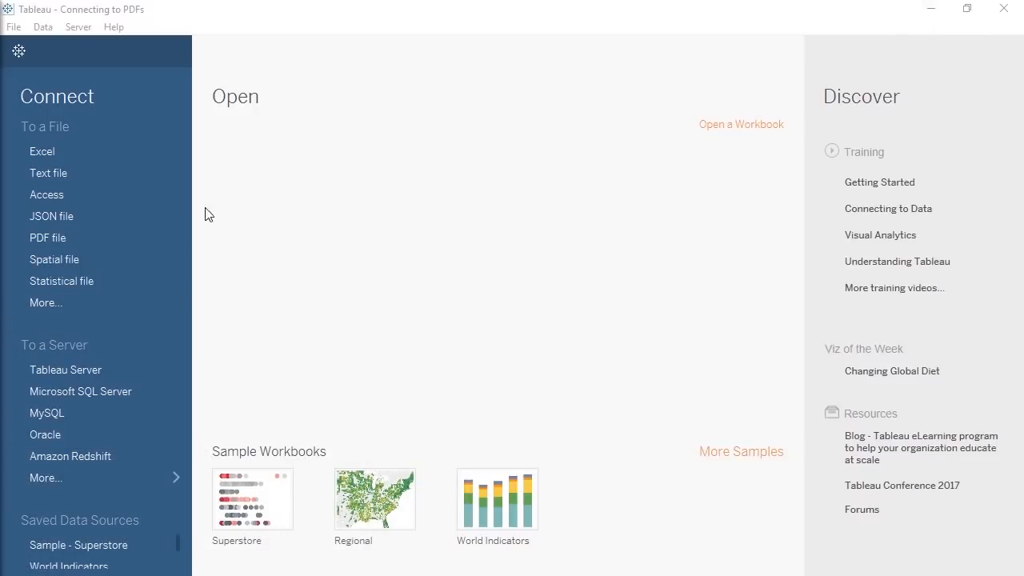
- Connect to AMZN Stock.pdf, scanning the page range 2 to 8
{"action": "left_click", "coordinate": [137, 236]}
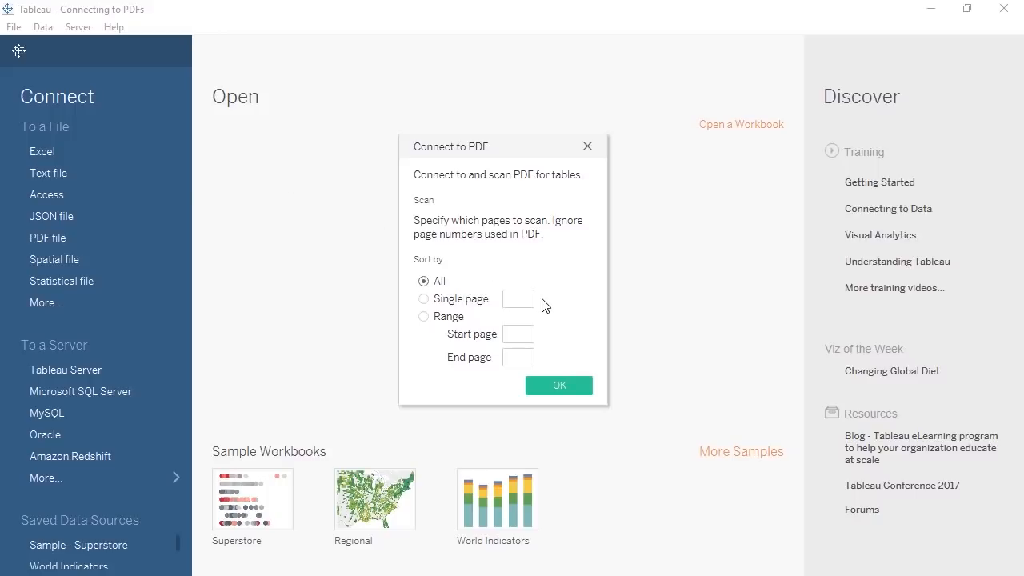
{"action": "left_click", "coordinate": [519, 334]}
{"action": "type", "text": "2"}
{"action": "left_click", "coordinate": [521, 358]}
{"action": "type", "text": "8"}
{"action": "left_click", "coordinate": [541, 383]}
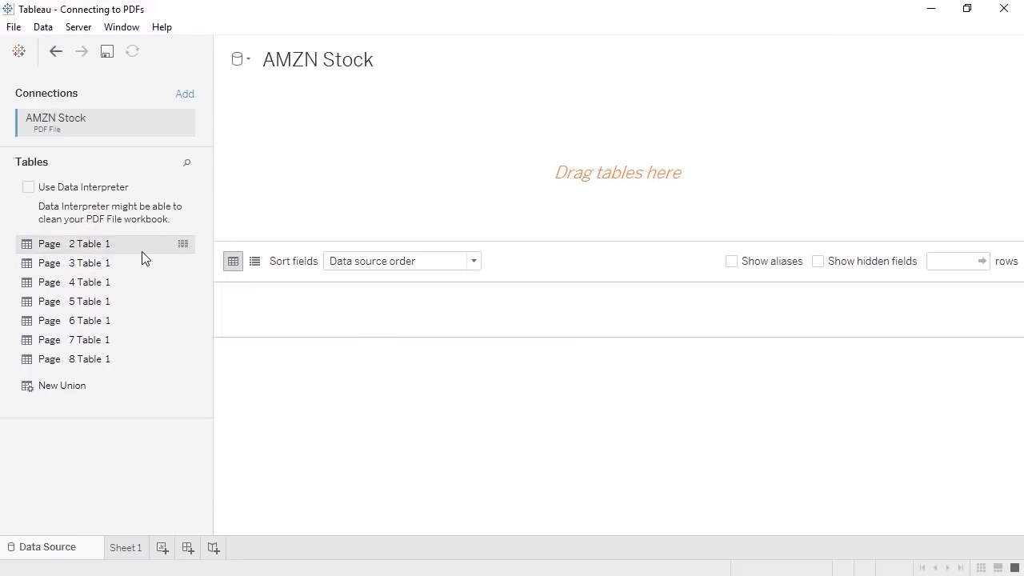
- Add Page 2 Table 1 to the canvas and clean it with Data Interpreter
{"action": "left_click_drag", "start_coordinate": [143, 257], "coordinate": [340, 205]}
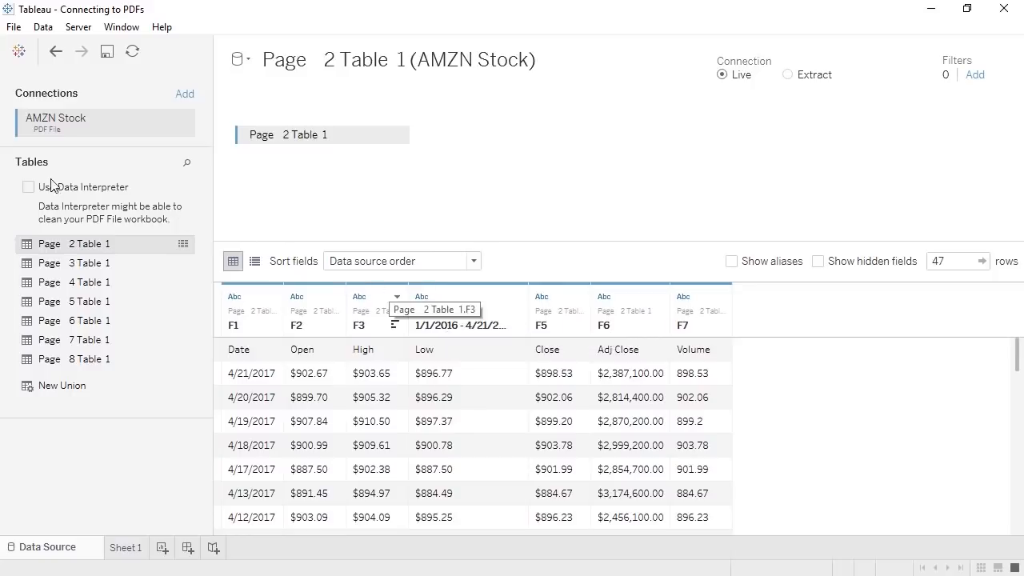
{"action": "left_click", "coordinate": [28, 188]}
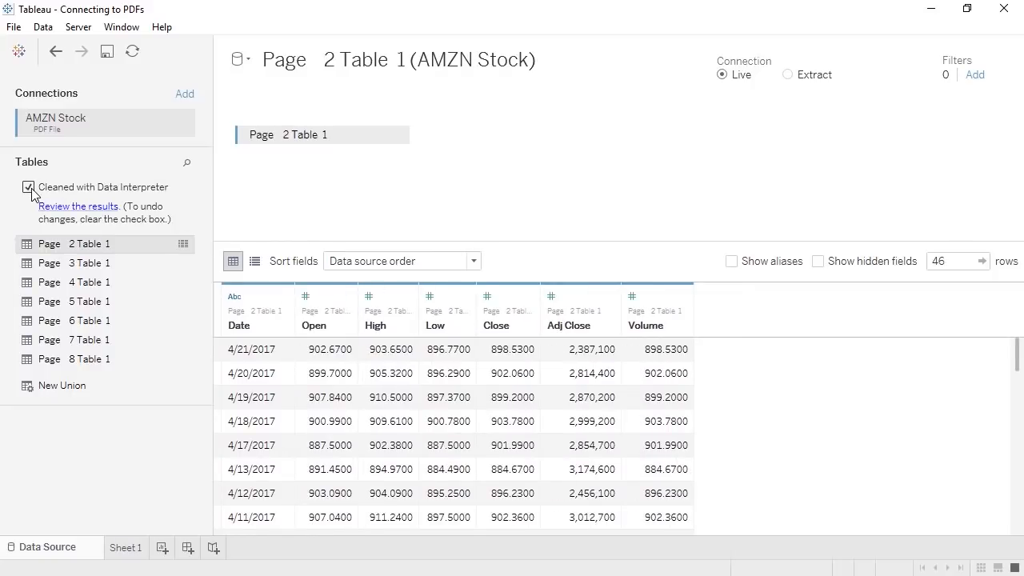
{"action": "left_click", "coordinate": [118, 263]}
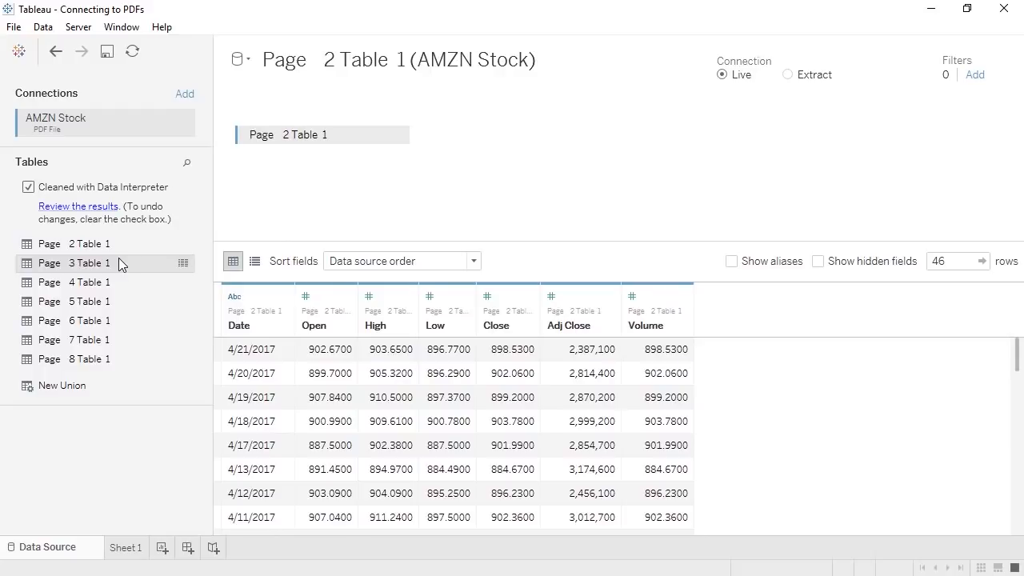
- Union Page 3 through Page 8 Table 1 onto Page 2 Table 1, giving 328 rows
{"action": "left_click_drag", "start_coordinate": [120, 264], "coordinate": [123, 361]}
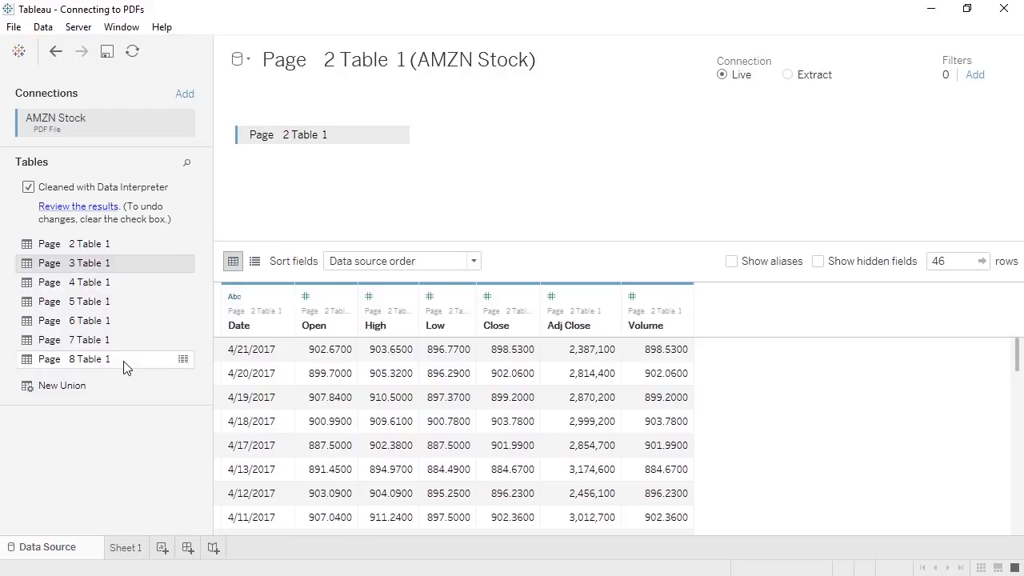
{"action": "left_click_drag", "start_coordinate": [123, 325], "coordinate": [309, 157]}
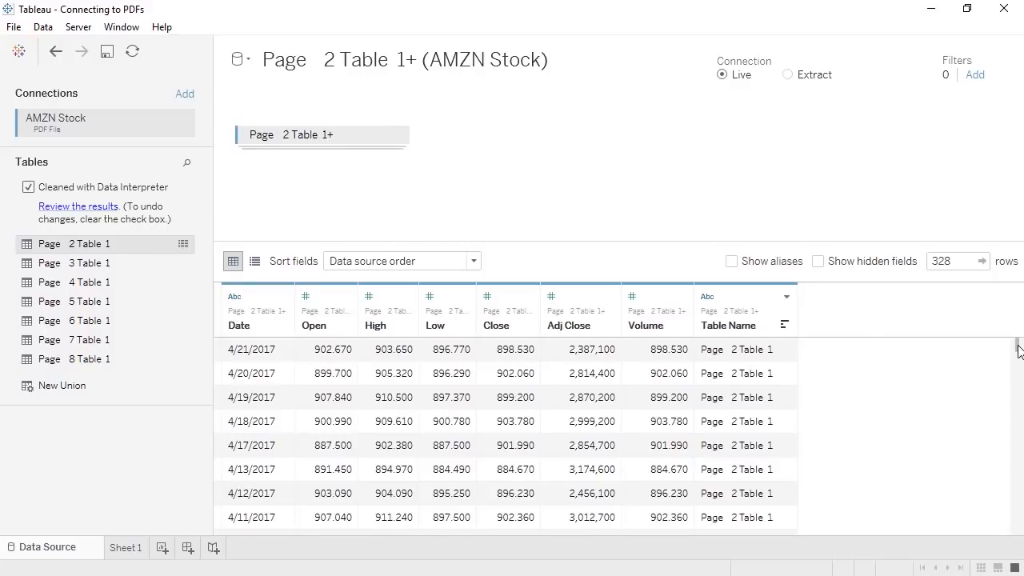
{"action": "left_click_drag", "start_coordinate": [1017, 348], "coordinate": [1020, 379]}
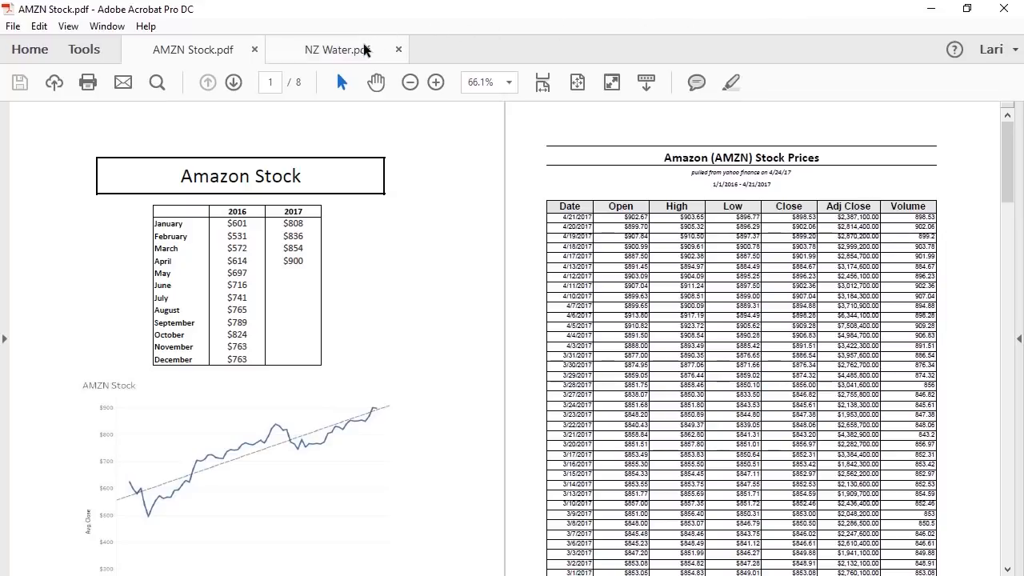
- View NZ Water.pdf's page 14 water stock table, then minimize Acrobat
{"action": "left_click", "coordinate": [364, 50]}
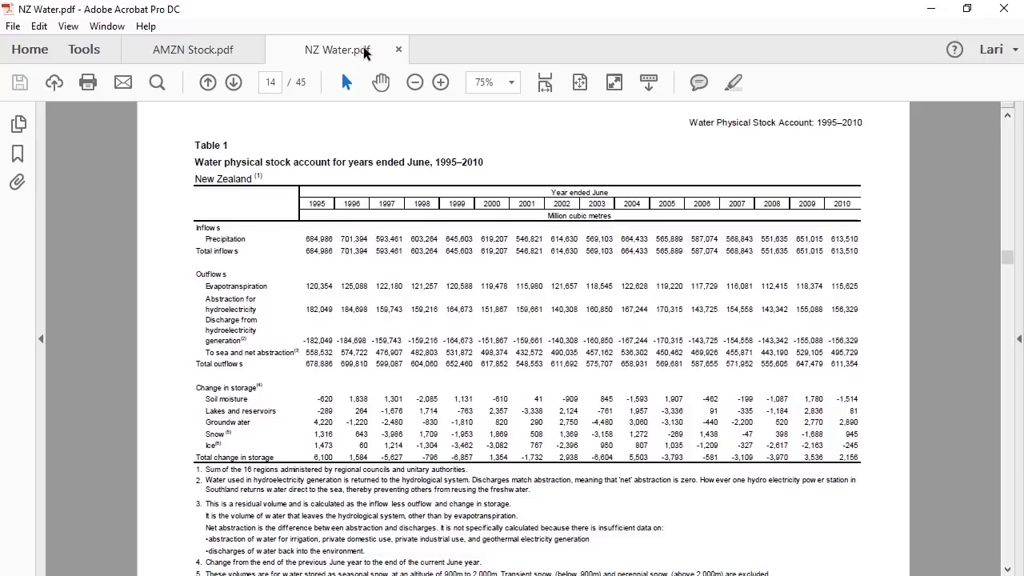
{"action": "left_click", "coordinate": [934, 10]}
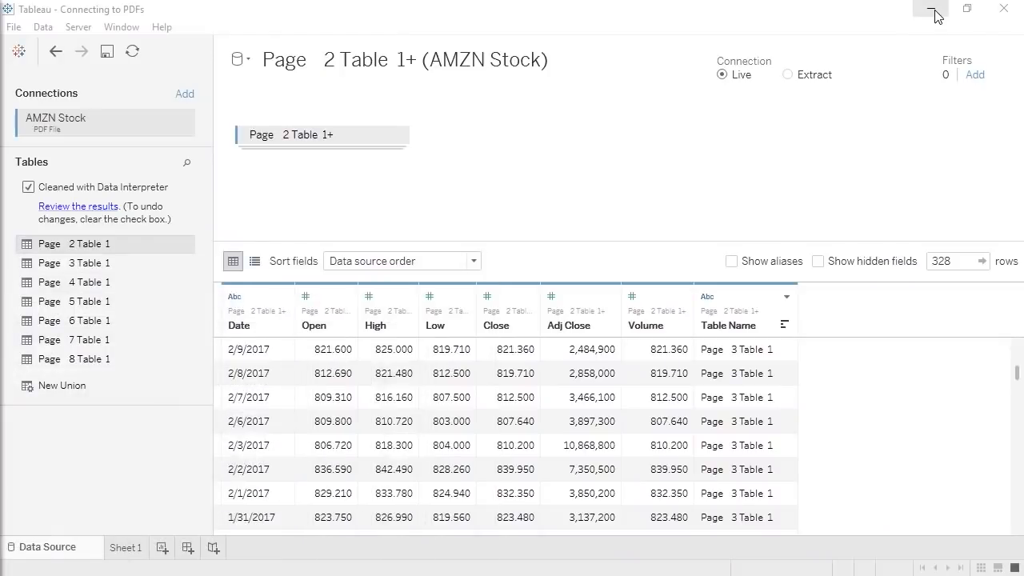
- Add NZ Water.pdf as a new PDF data source scanning only page 14
{"action": "left_click", "coordinate": [44, 30]}
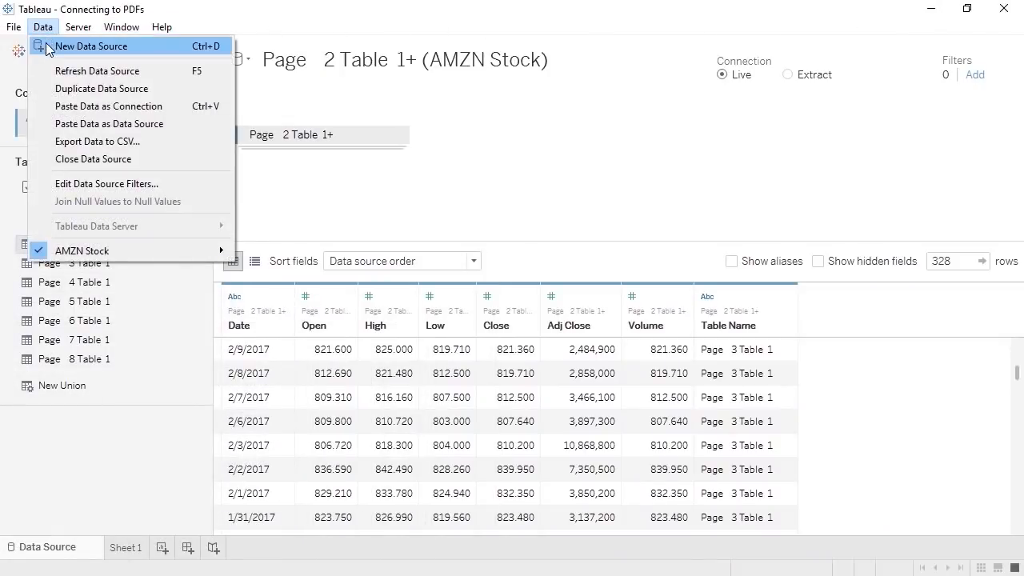
{"action": "left_click", "coordinate": [48, 45]}
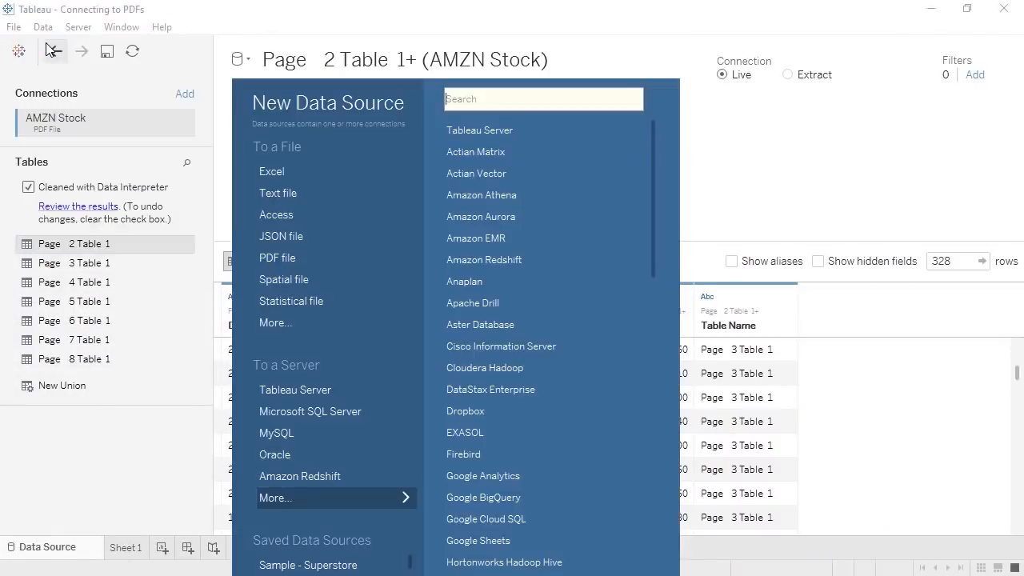
{"action": "left_click", "coordinate": [260, 260]}
{"action": "double_click", "coordinate": [232, 162]}
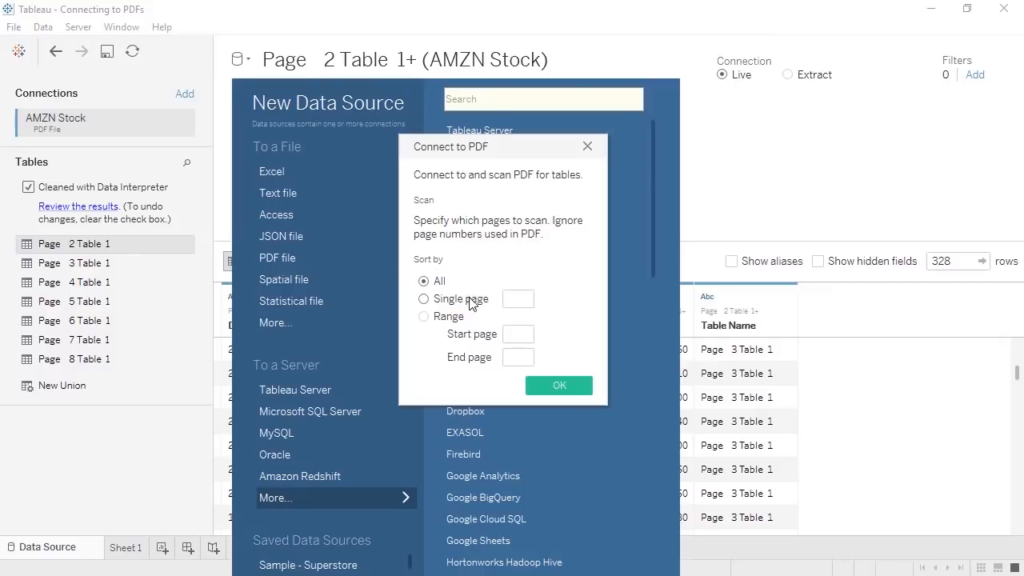
{"action": "left_click", "coordinate": [516, 299]}
{"action": "type", "text": "14"}
{"action": "left_click", "coordinate": [545, 383]}
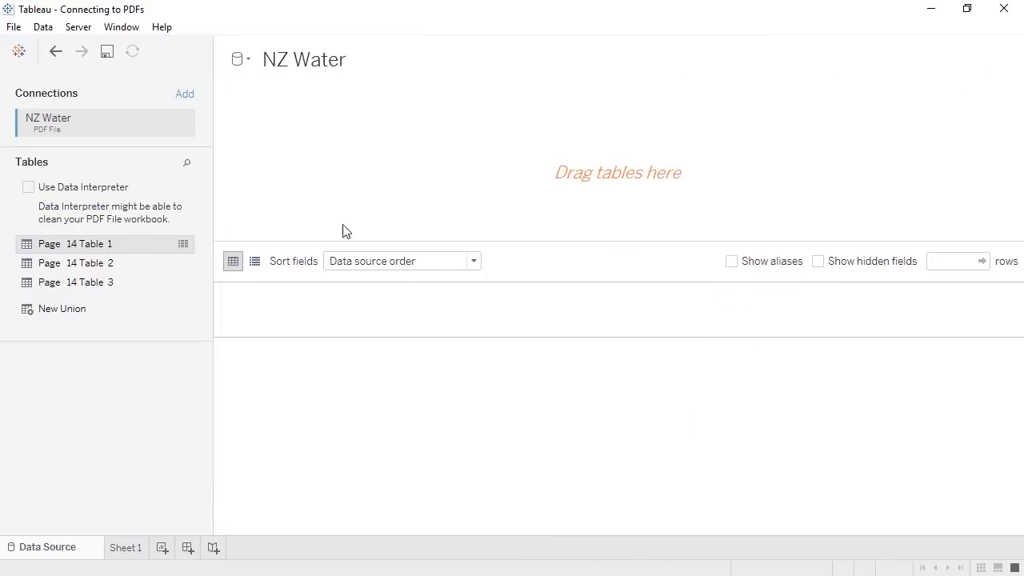
- Open the Rescan PDF file dialog for NZ Water and cancel it
{"action": "left_click", "coordinate": [182, 126]}
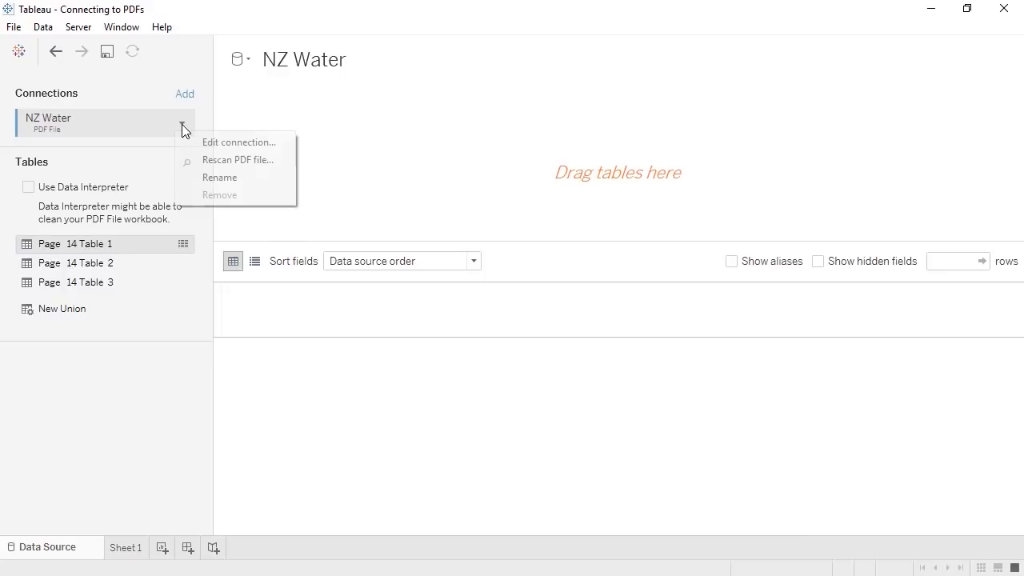
{"action": "left_click", "coordinate": [205, 159]}
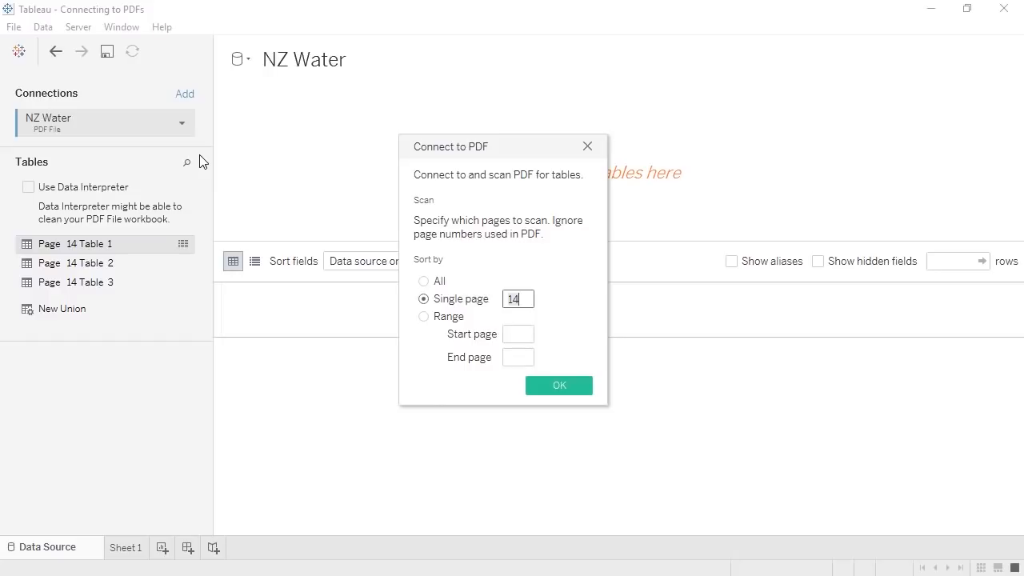
{"action": "left_click", "coordinate": [587, 147]}
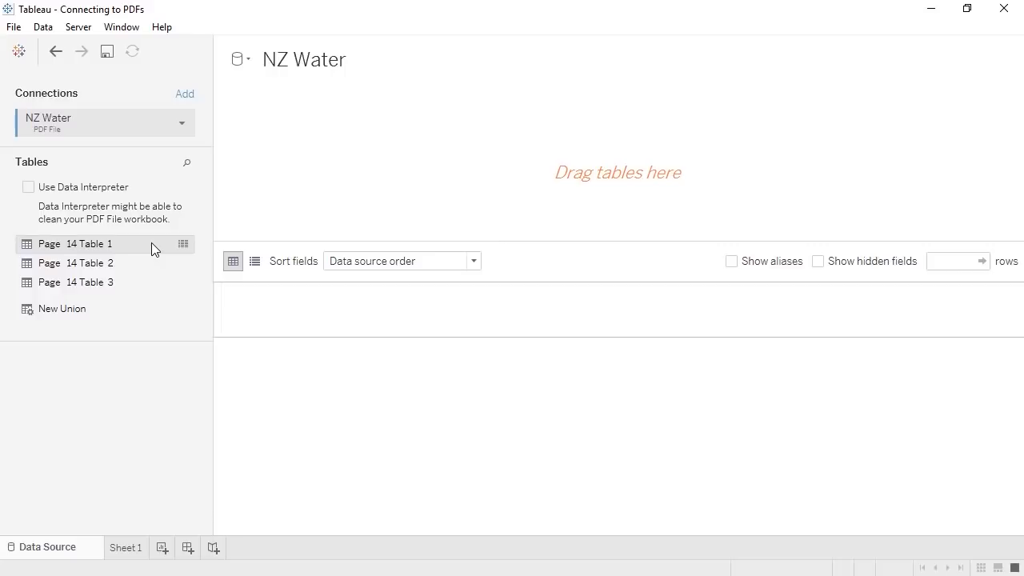
- Add Page 14 Table 1 to the canvas and turn on Data Interpreter
{"action": "left_click_drag", "start_coordinate": [152, 243], "coordinate": [259, 164]}
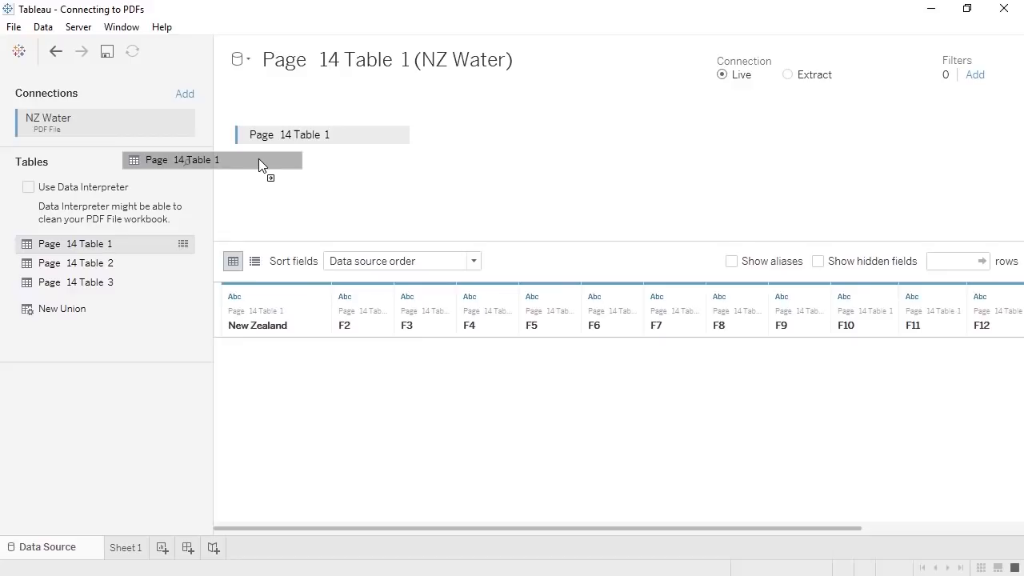
{"action": "left_click", "coordinate": [28, 187]}
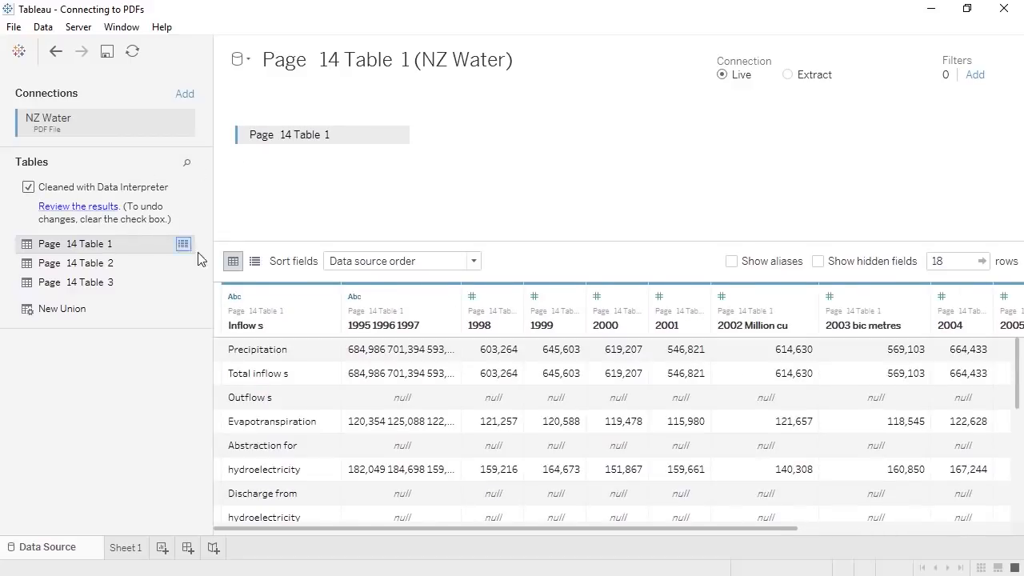
{"action": "scroll", "coordinate": [320, 348], "scroll_direction": "down", "scroll_amount": 2}
{"action": "scroll", "coordinate": [318, 354], "scroll_direction": "down", "scroll_amount": 2}
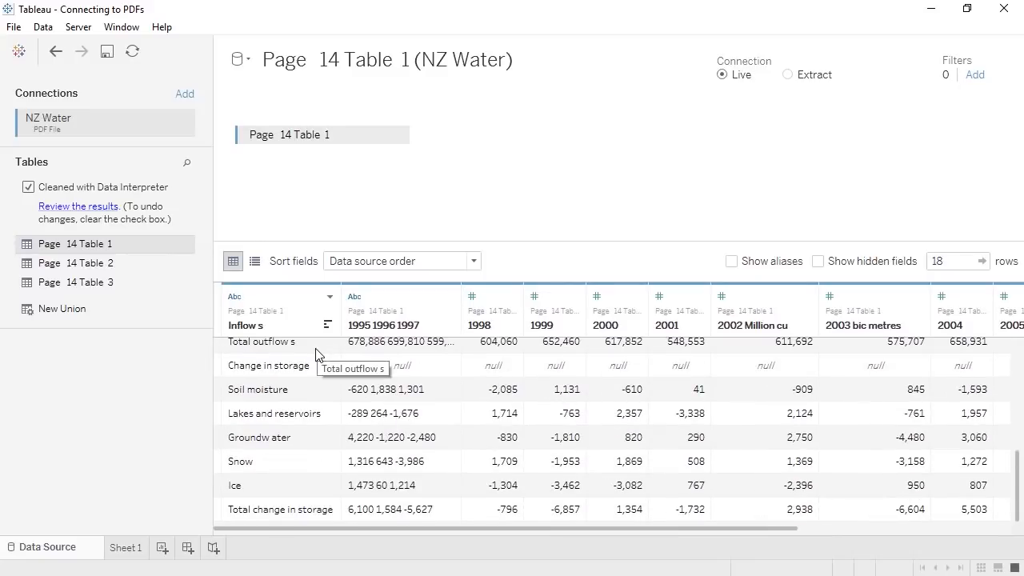
{"action": "left_click", "coordinate": [450, 296]}
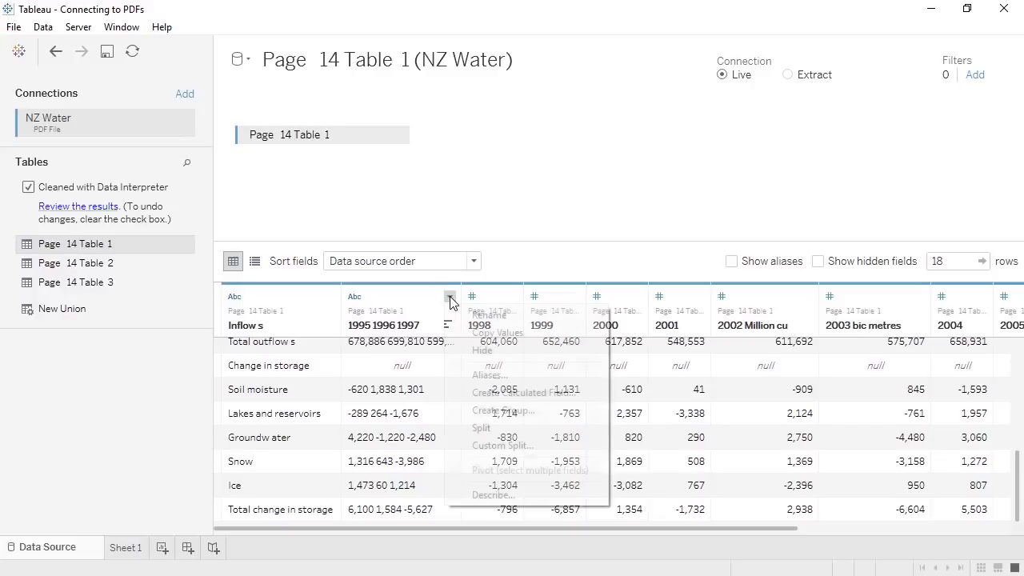
{"action": "left_click", "coordinate": [464, 448]}
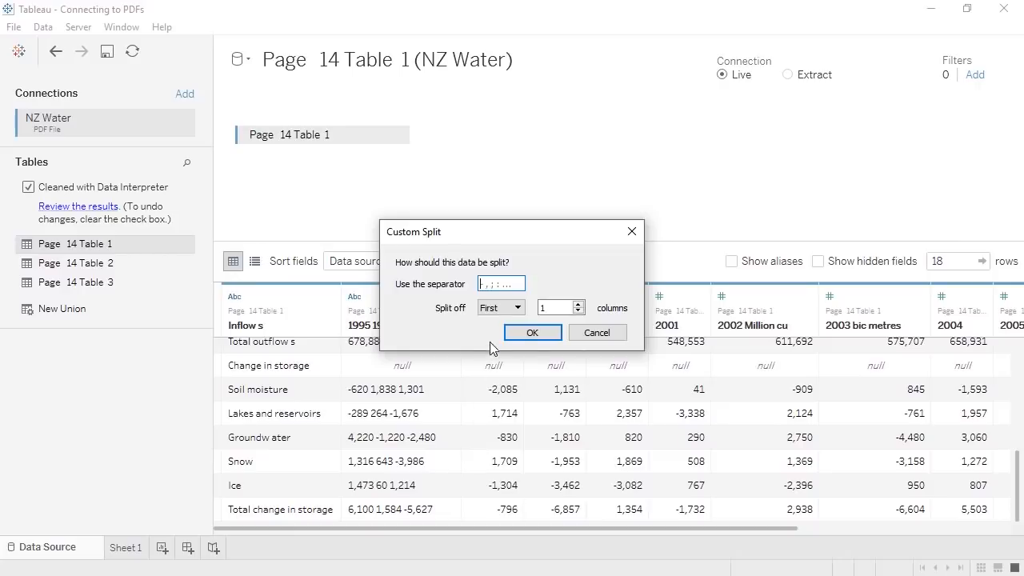
{"action": "left_click", "coordinate": [489, 310]}
{"action": "left_click", "coordinate": [489, 345]}
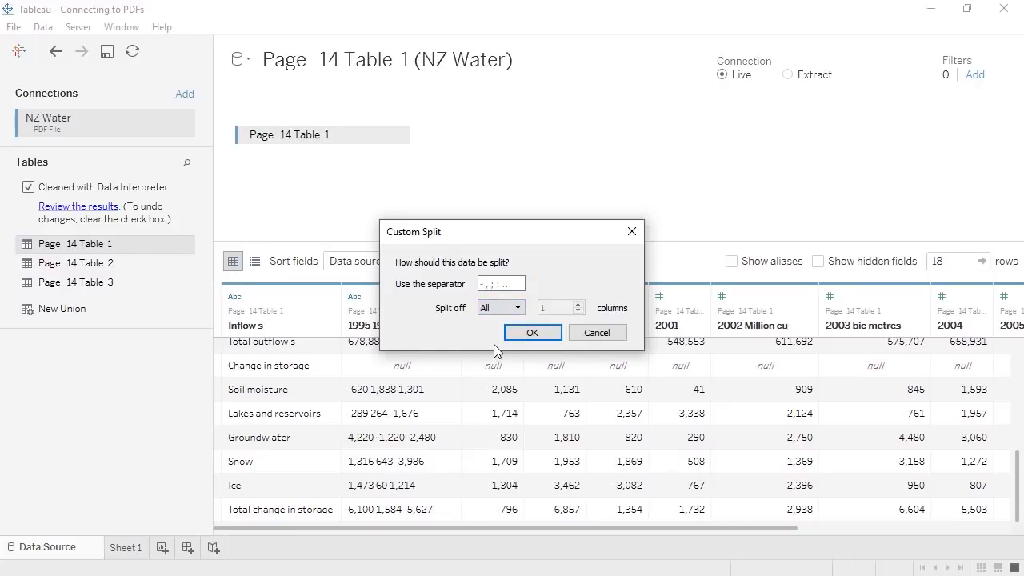
{"action": "left_click", "coordinate": [495, 283]}
{"action": "left_click", "coordinate": [528, 332]}
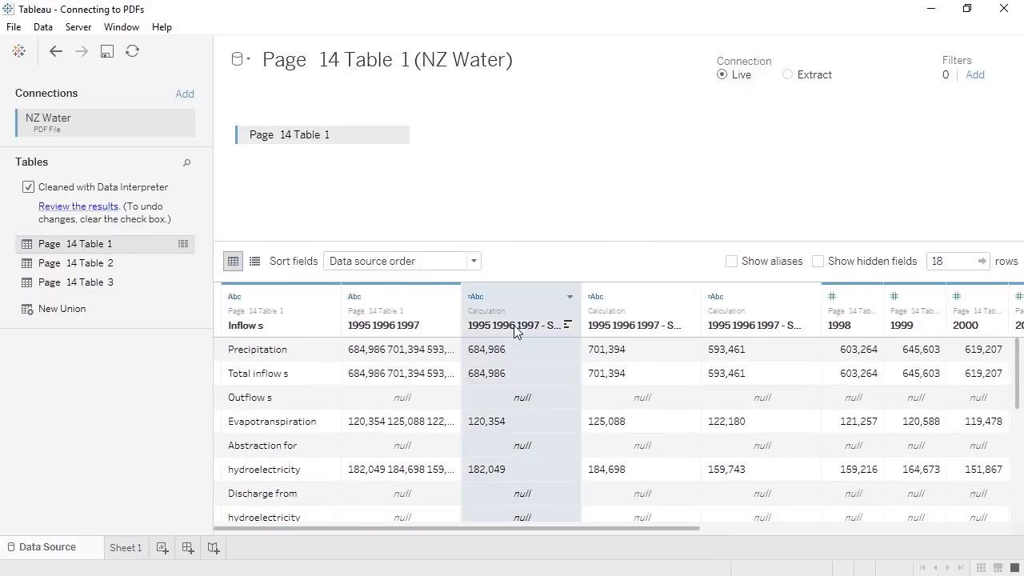
{"action": "double_click", "coordinate": [514, 325]}
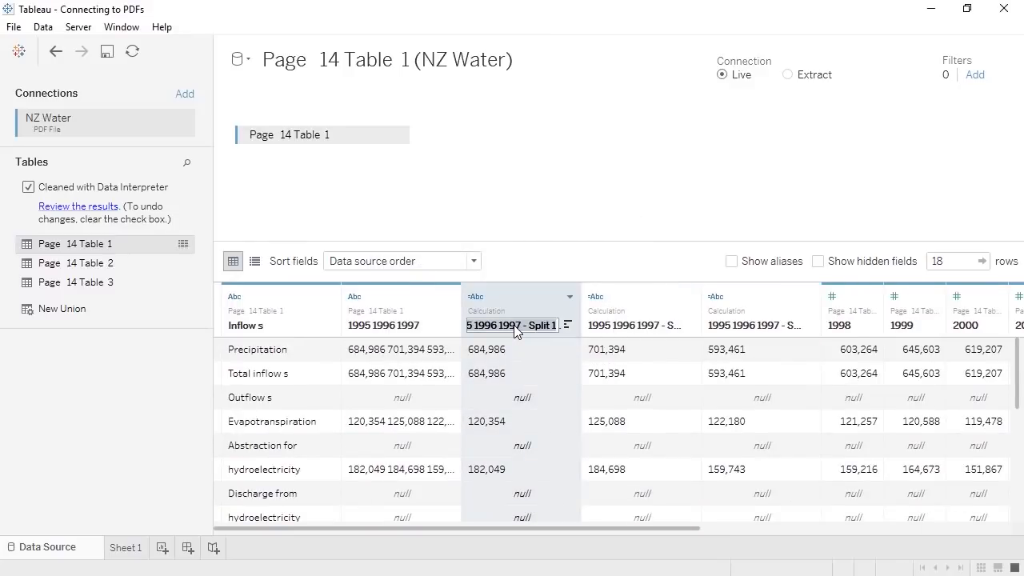
{"action": "type", "text": "1995"}
{"action": "key", "text": "Return"}
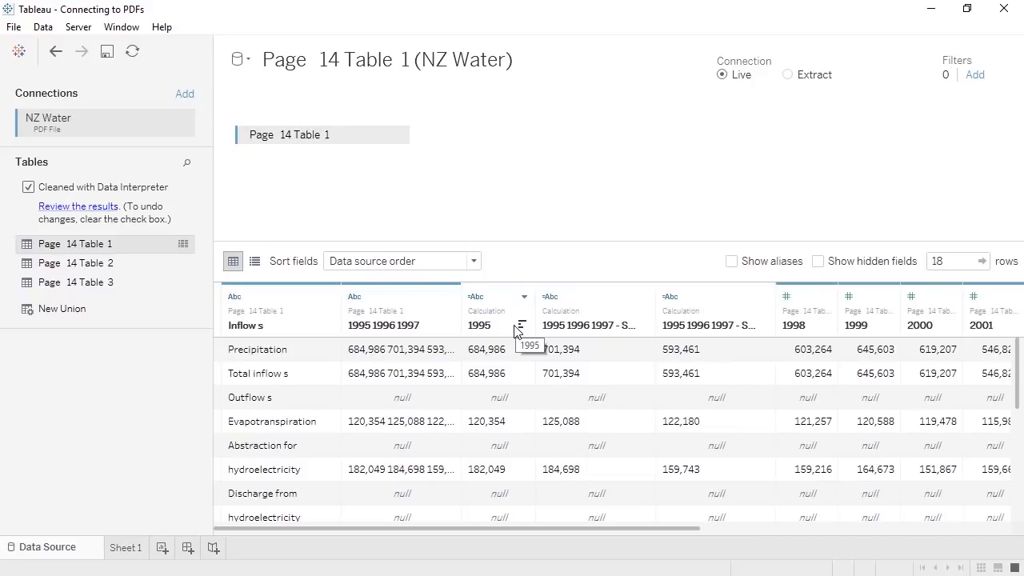
{"action": "left_click", "coordinate": [56, 51]}
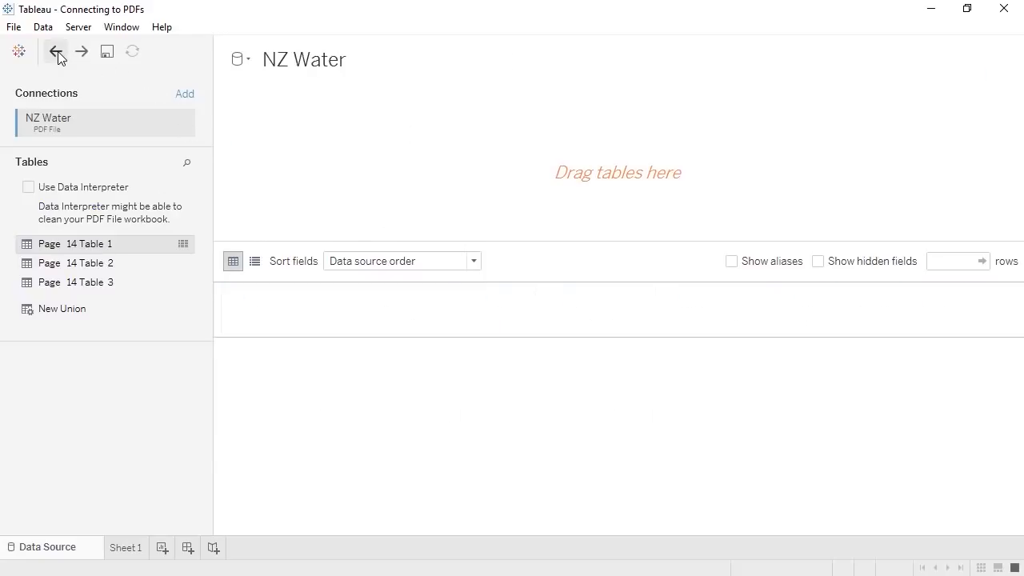
- Put Page 14 Table 3 on the canvas and union Page 14 Table 2 onto it
{"action": "left_click_drag", "start_coordinate": [102, 264], "coordinate": [281, 174]}
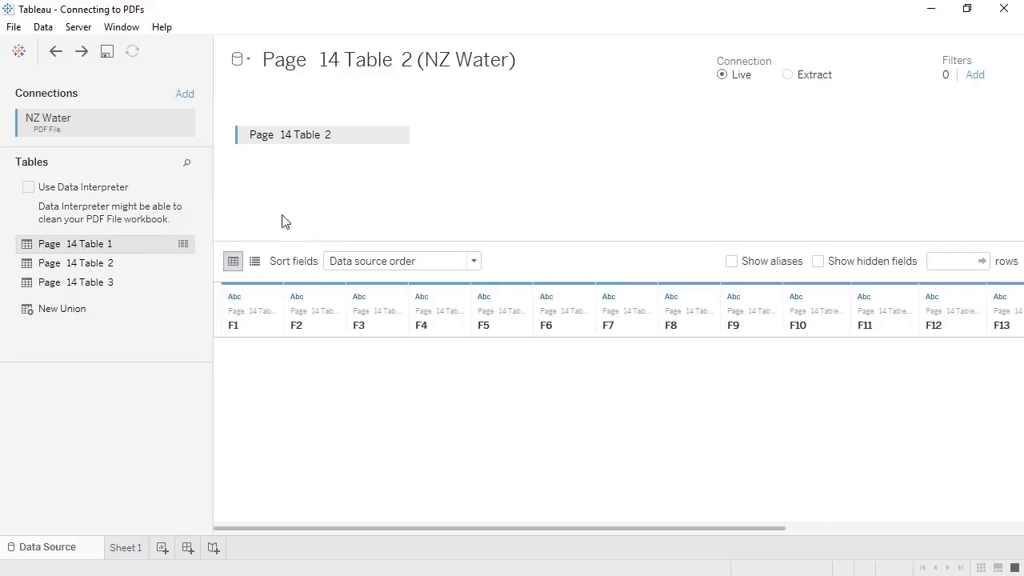
{"action": "scroll", "coordinate": [311, 384], "scroll_direction": "down", "scroll_amount": 1}
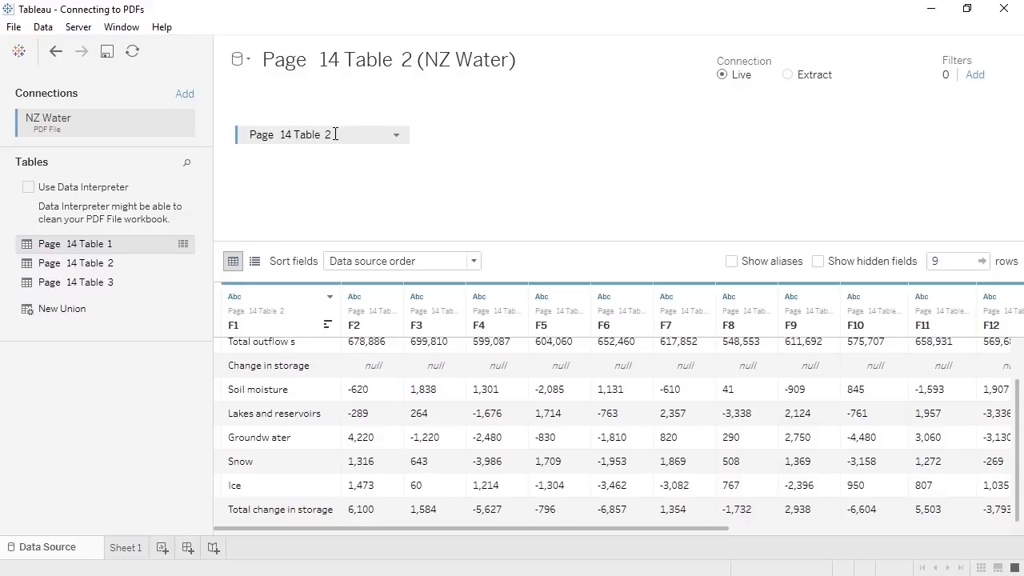
{"action": "left_click_drag", "start_coordinate": [327, 142], "coordinate": [156, 373]}
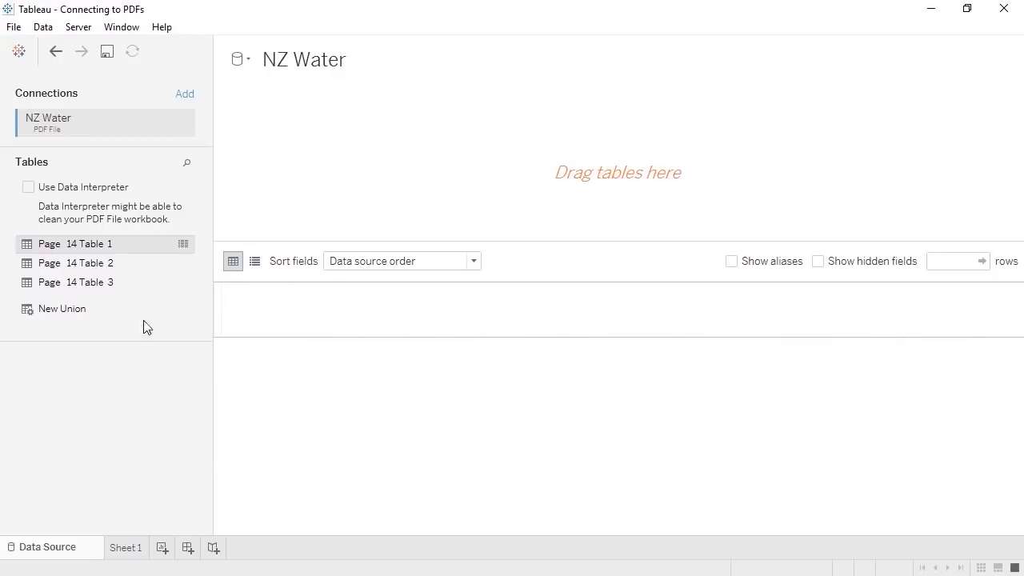
{"action": "left_click_drag", "start_coordinate": [136, 289], "coordinate": [348, 168]}
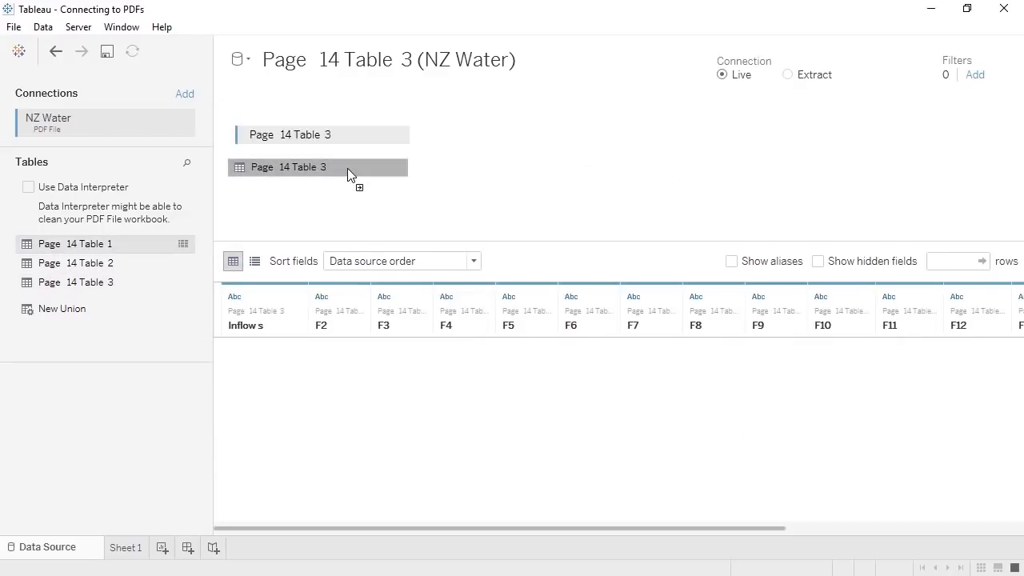
{"action": "scroll", "coordinate": [358, 398], "scroll_direction": "down", "scroll_amount": 1}
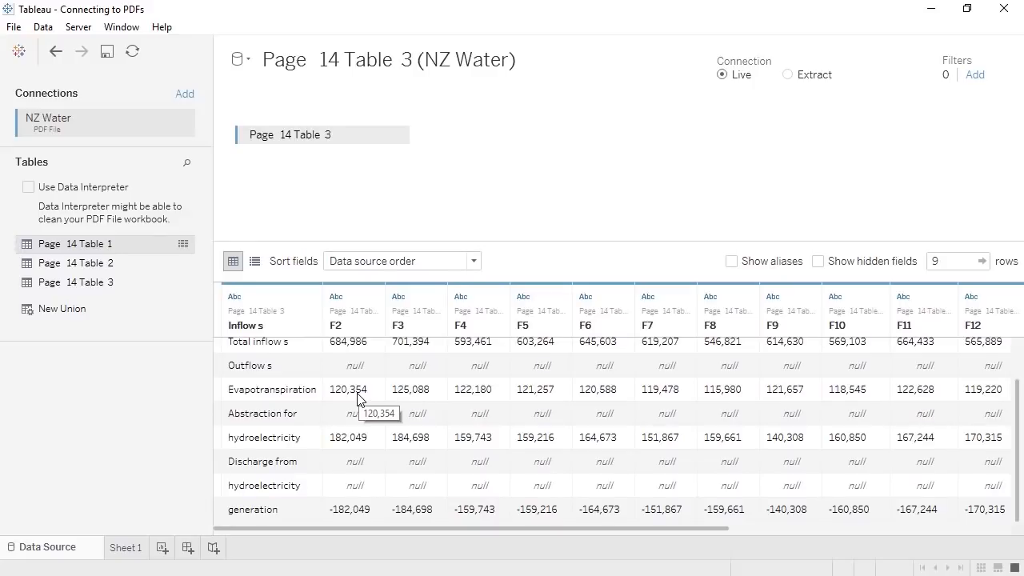
{"action": "left_click_drag", "start_coordinate": [142, 265], "coordinate": [318, 176]}
{"action": "left_click", "coordinate": [276, 303]}
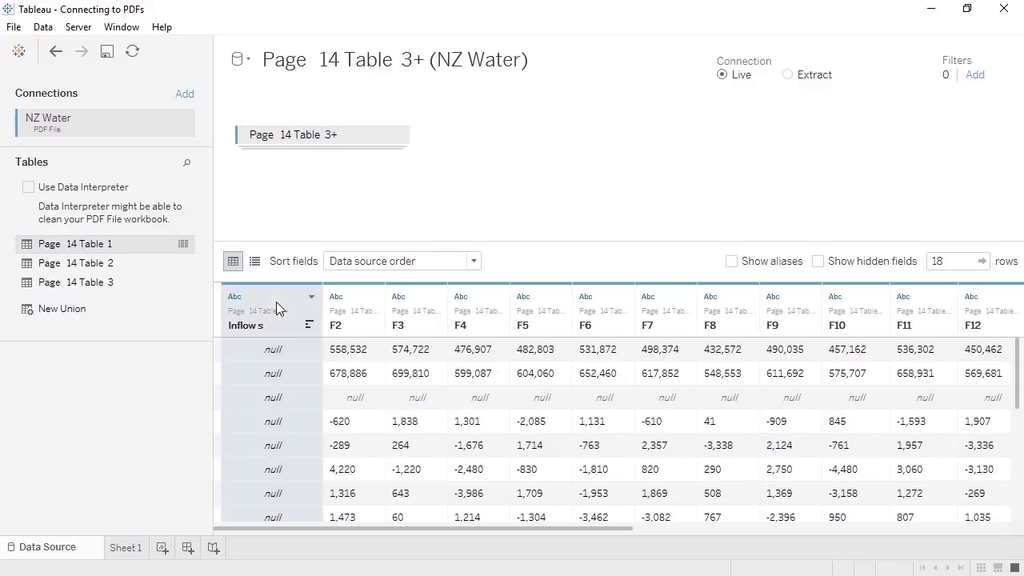
- Merge the mismatched F1 and Inflow s columns and rename the merged column 'Water Sources'
{"action": "left_click_drag", "start_coordinate": [390, 528], "coordinate": [685, 535]}
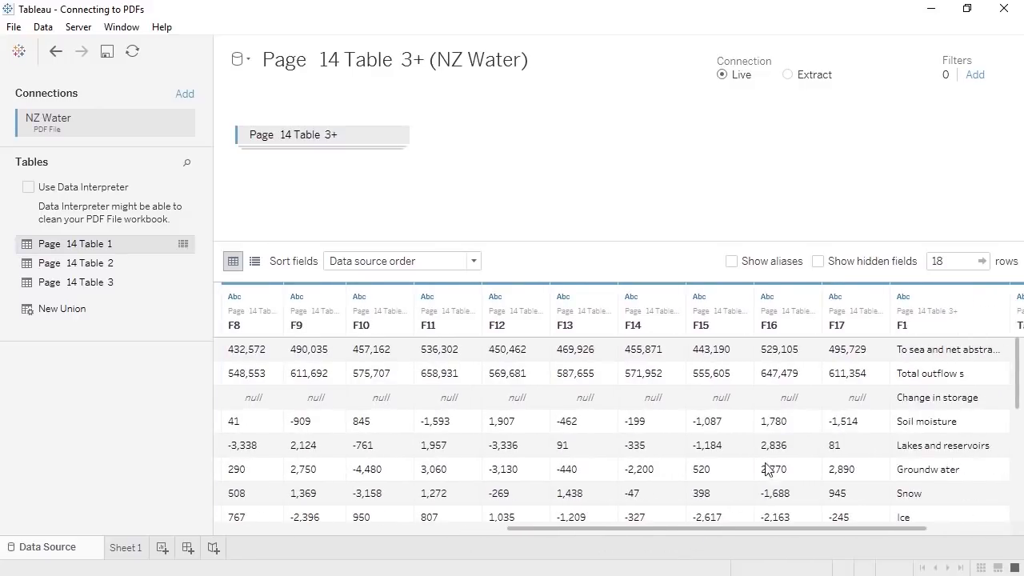
{"action": "left_click", "coordinate": [938, 297]}
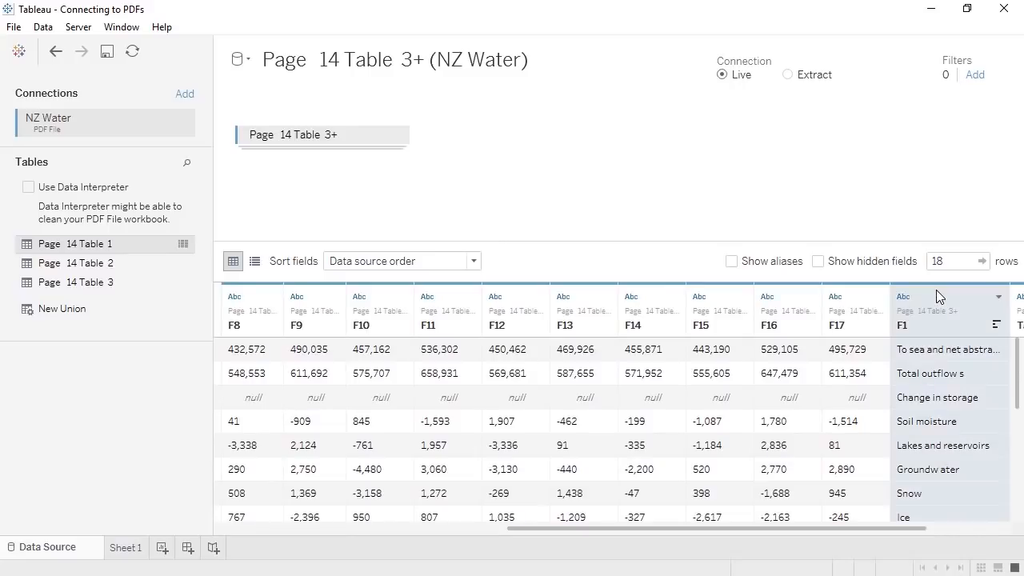
{"action": "left_click", "coordinate": [998, 298]}
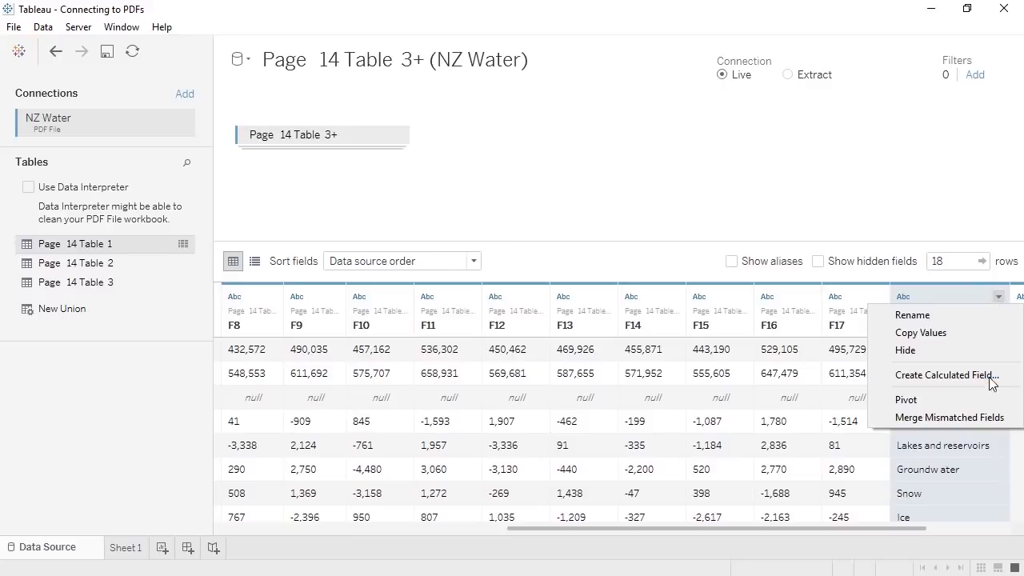
{"action": "left_click", "coordinate": [985, 417]}
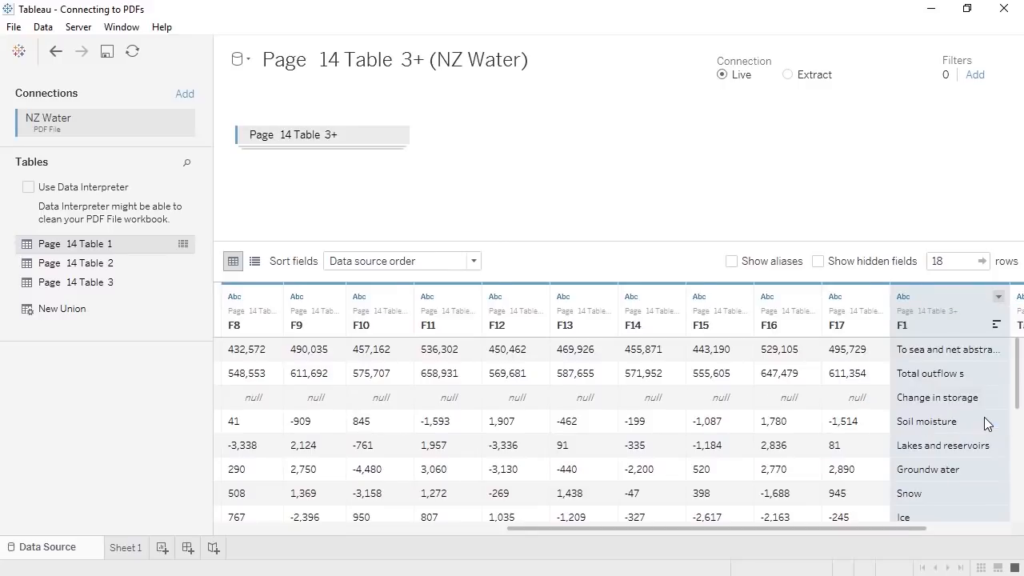
{"action": "left_click_drag", "start_coordinate": [874, 528], "coordinate": [474, 548]}
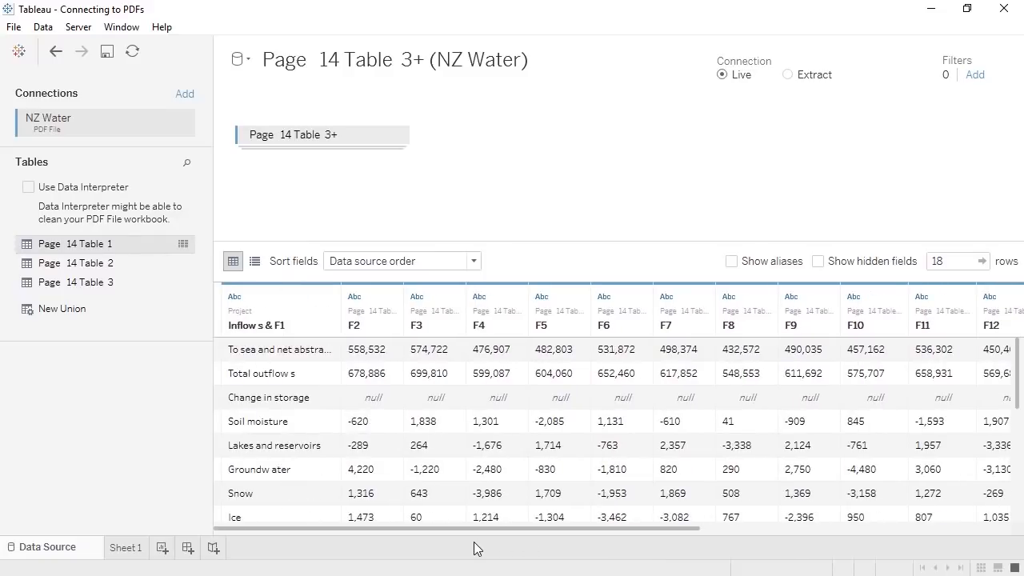
{"action": "double_click", "coordinate": [301, 328]}
{"action": "type", "text": "Water Sources"}
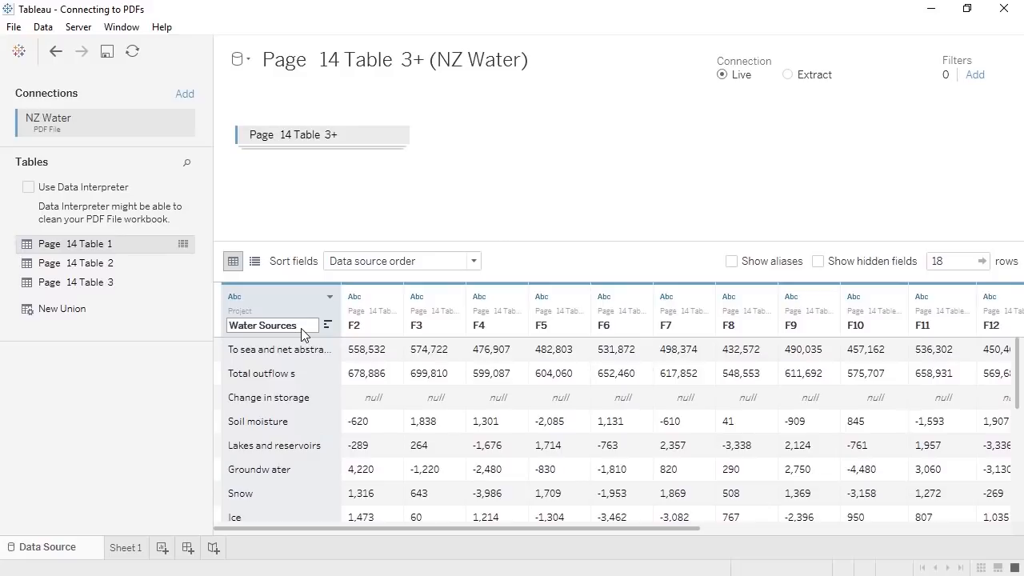
{"action": "key", "text": "Return"}
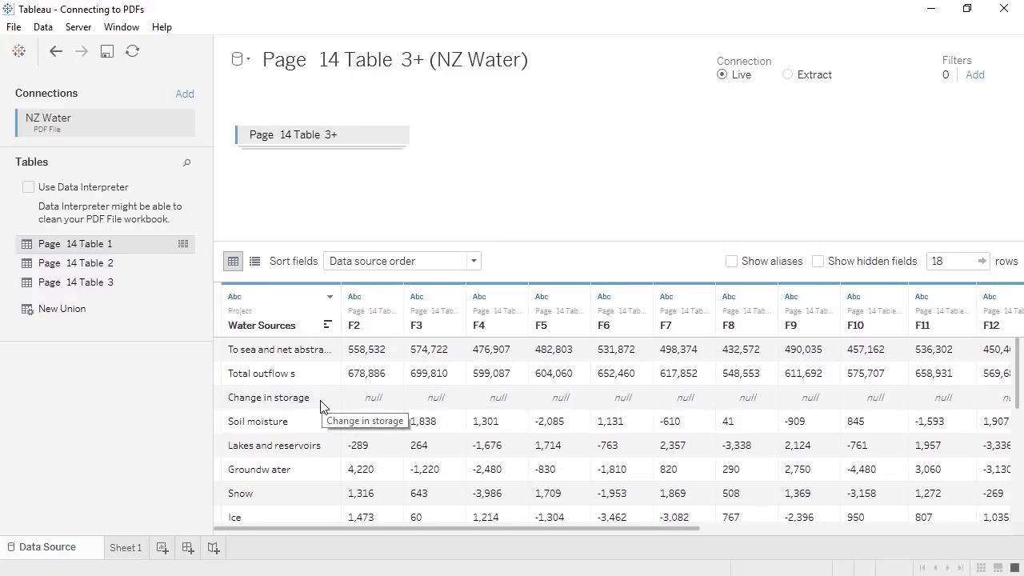
{"action": "scroll", "coordinate": [320, 406], "scroll_direction": "down", "scroll_amount": 3}
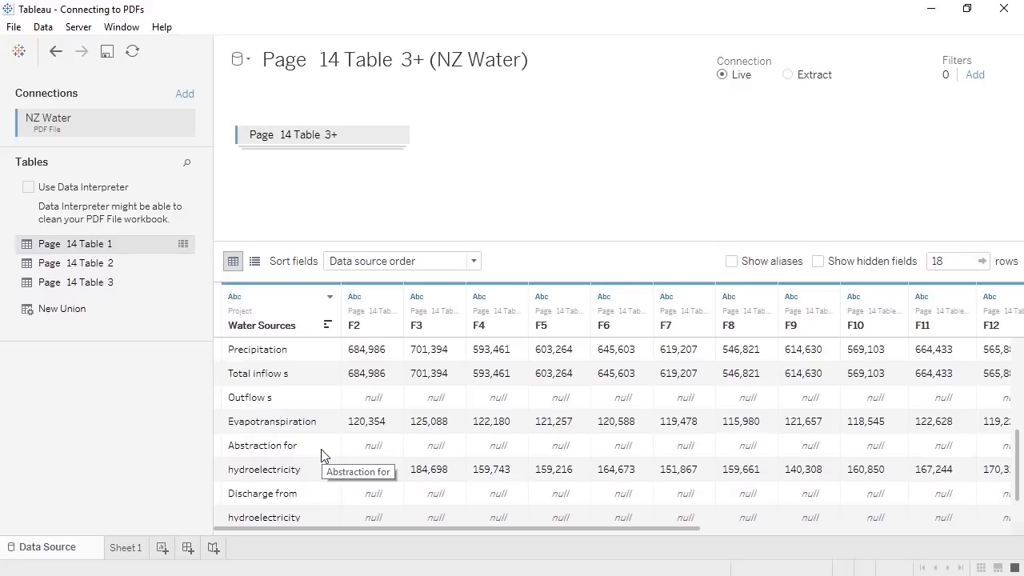
- Add a data source filter excluding Null F10 values, then undo it
{"action": "left_click", "coordinate": [976, 80]}
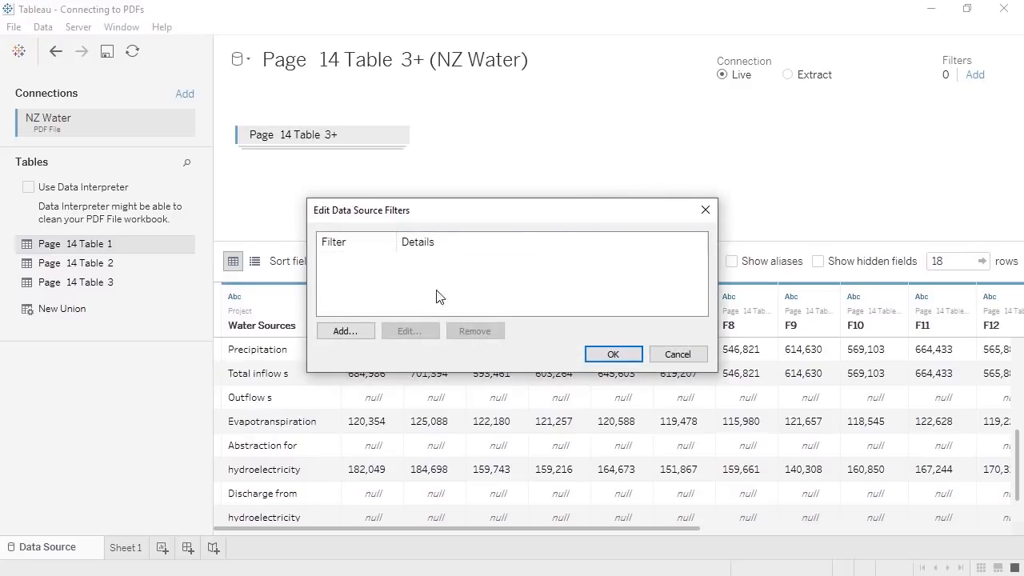
{"action": "left_click", "coordinate": [364, 332]}
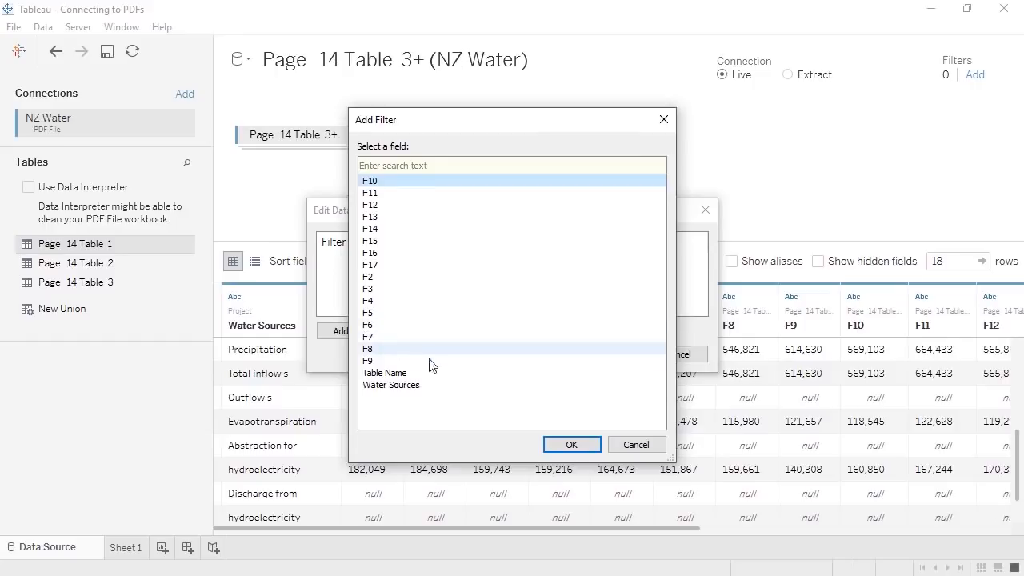
{"action": "left_click", "coordinate": [596, 448]}
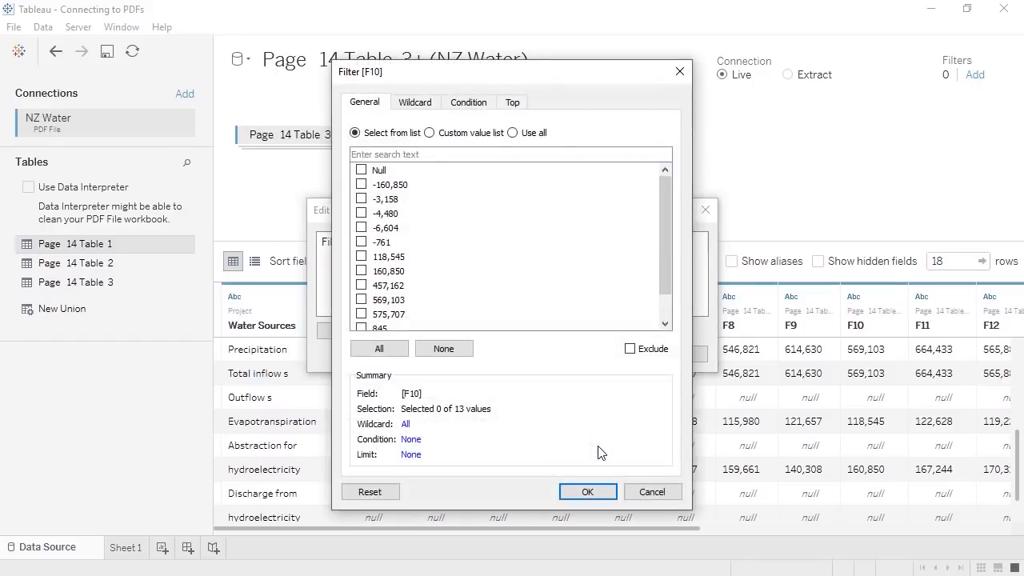
{"action": "left_click", "coordinate": [363, 171]}
{"action": "left_click", "coordinate": [628, 350]}
{"action": "left_click", "coordinate": [588, 490]}
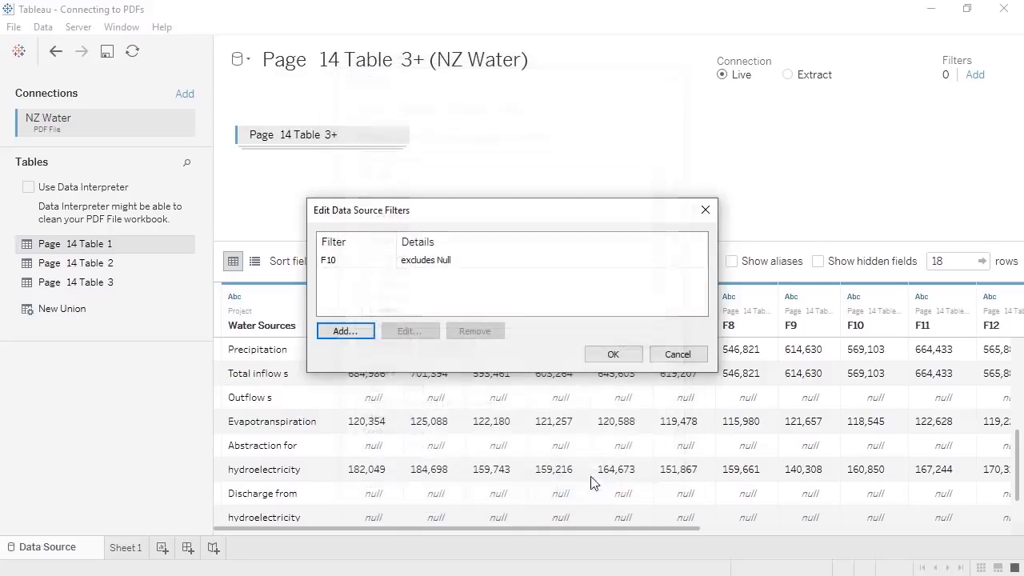
{"action": "left_click", "coordinate": [613, 355]}
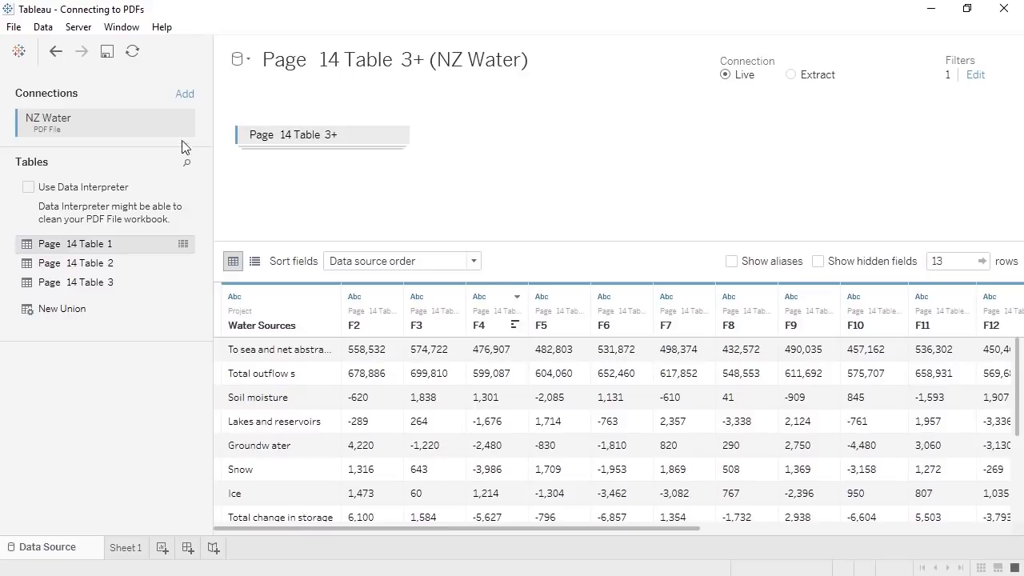
{"action": "left_click", "coordinate": [55, 54]}
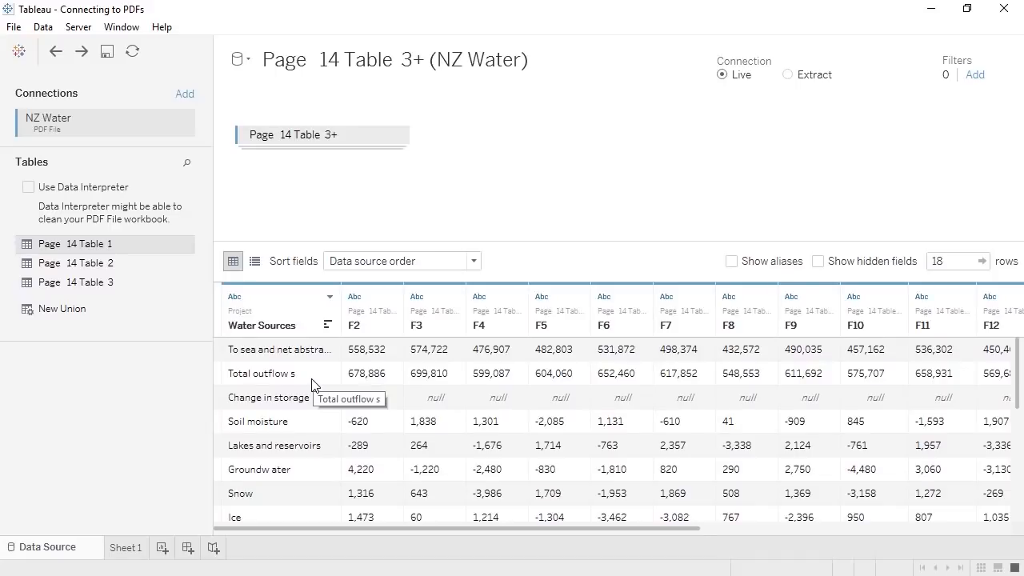
- Filter Water Sources to exclude Abstraction for, Change in storage, Outflow s and the three Total rows
{"action": "left_click", "coordinate": [974, 75]}
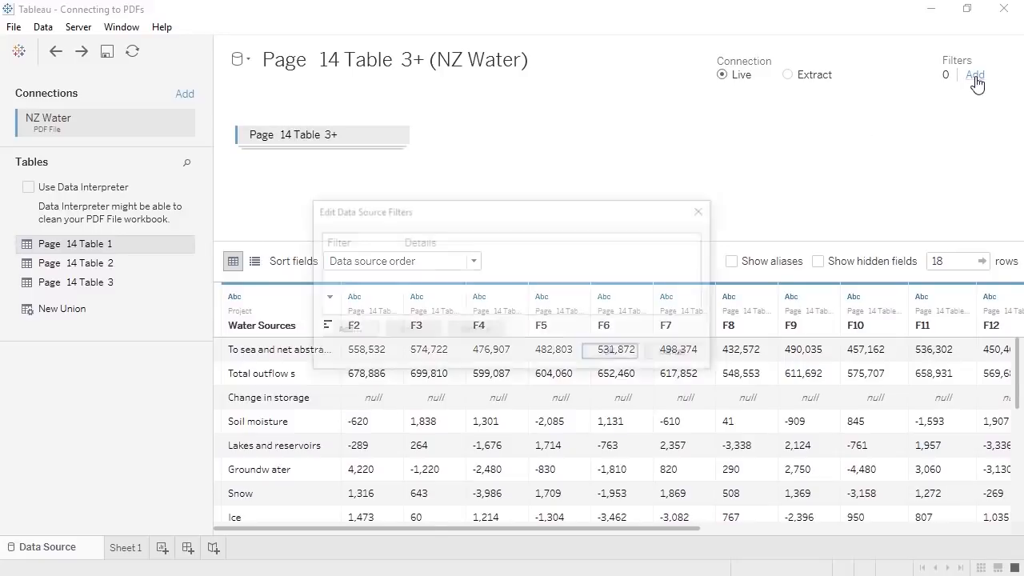
{"action": "left_click", "coordinate": [337, 334]}
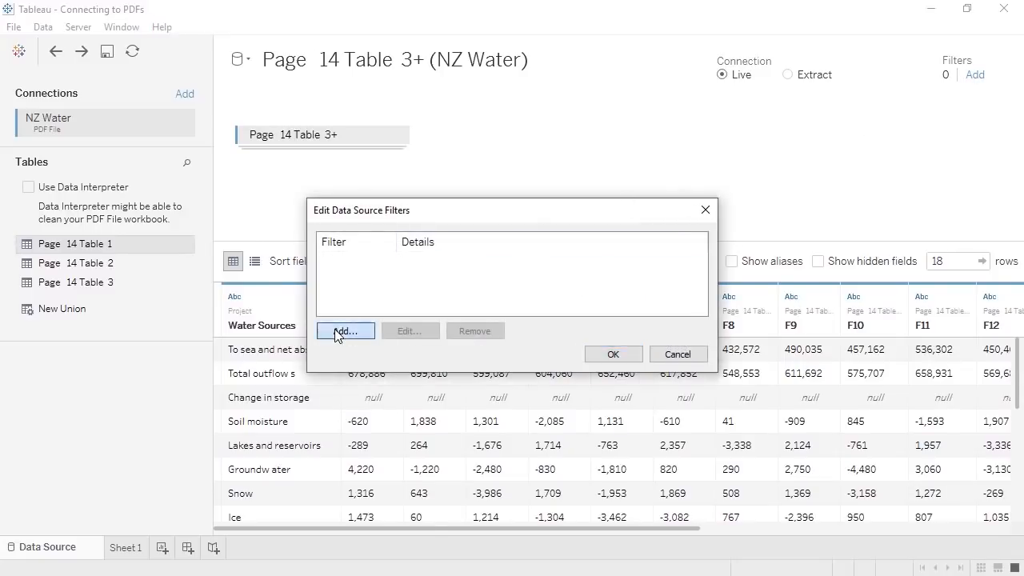
{"action": "left_click", "coordinate": [393, 387]}
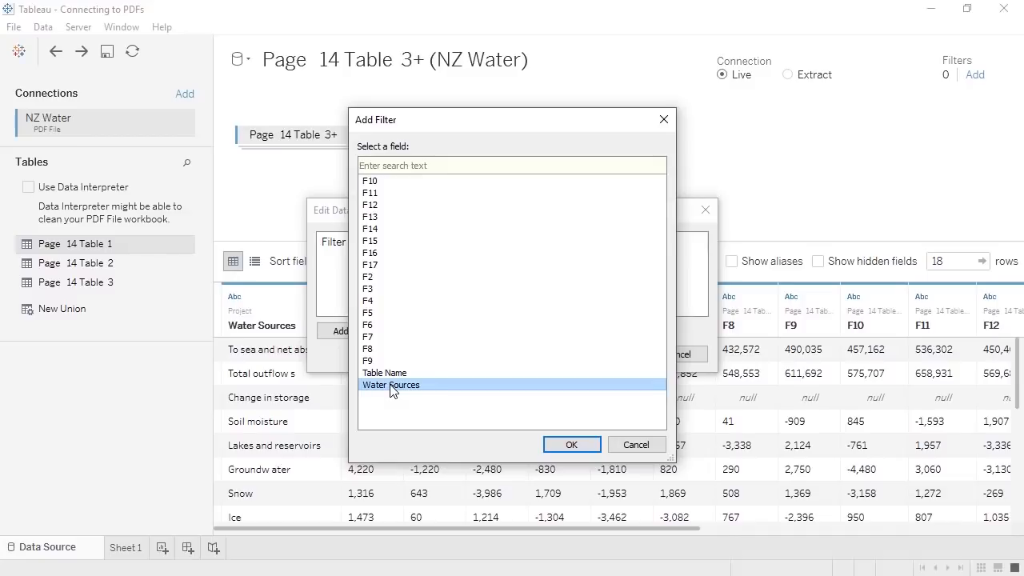
{"action": "left_click", "coordinate": [565, 445]}
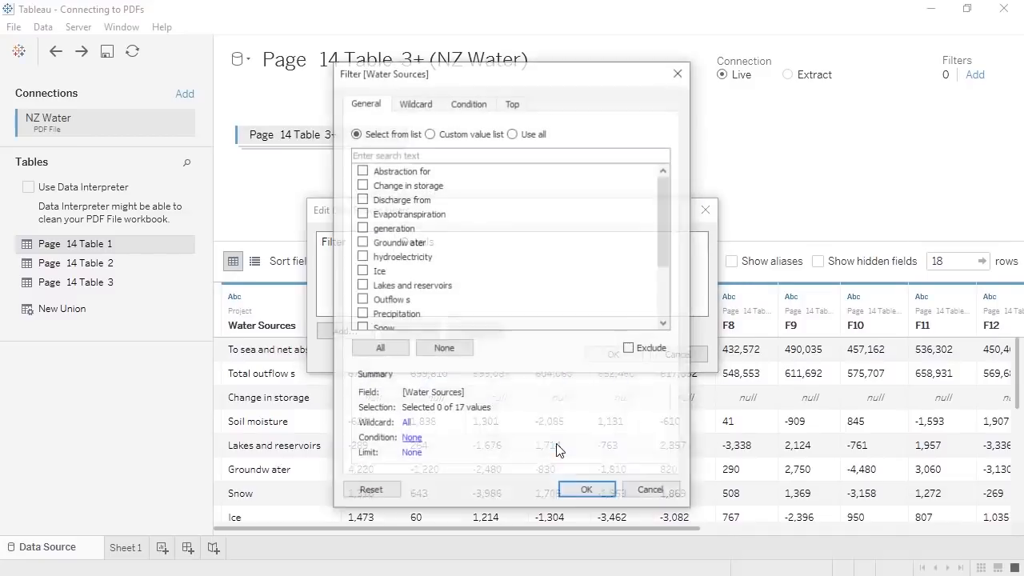
{"action": "left_click", "coordinate": [361, 170]}
{"action": "left_click", "coordinate": [362, 185]}
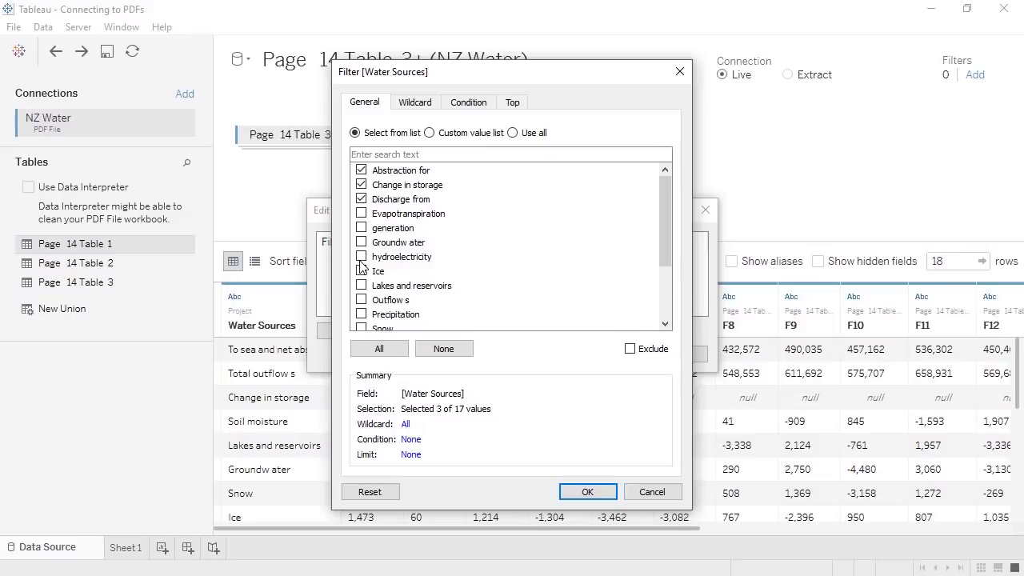
{"action": "left_click", "coordinate": [360, 300]}
{"action": "scroll", "coordinate": [361, 303], "scroll_direction": "down", "scroll_amount": 2}
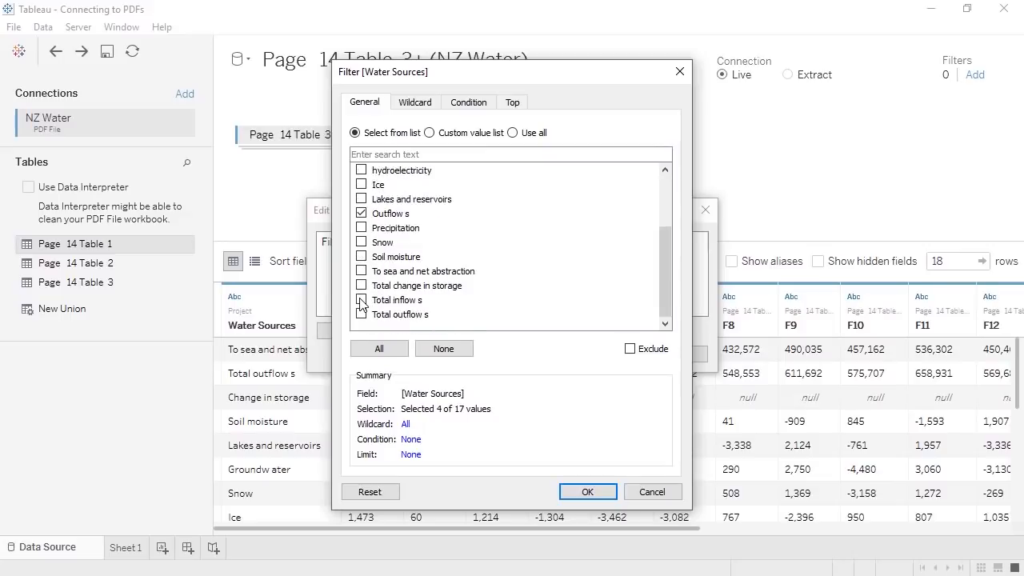
{"action": "left_click", "coordinate": [361, 285]}
{"action": "left_click", "coordinate": [361, 300]}
{"action": "left_click", "coordinate": [362, 315]}
{"action": "left_click", "coordinate": [631, 349]}
{"action": "left_click", "coordinate": [588, 491]}
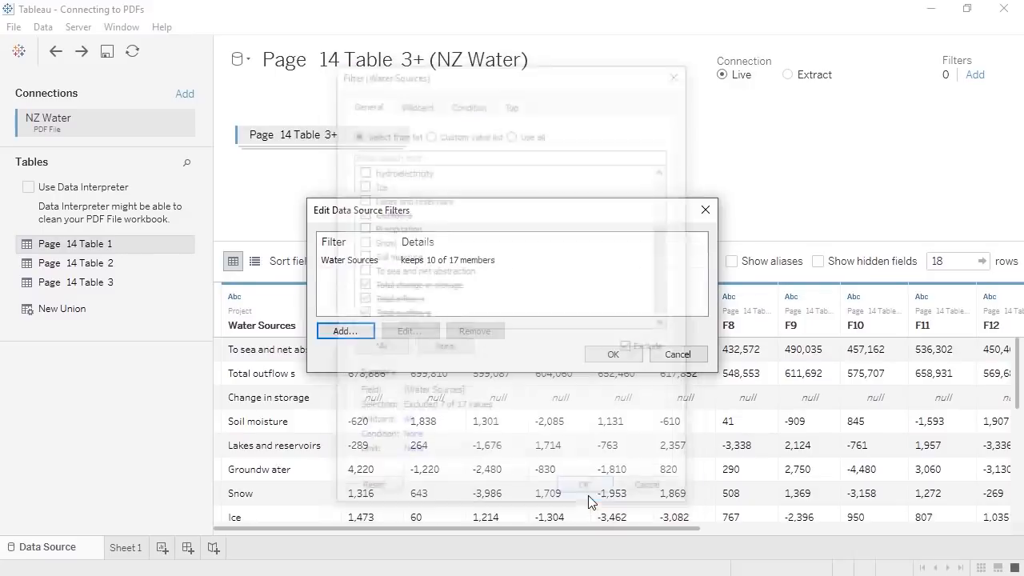
{"action": "left_click", "coordinate": [613, 355]}
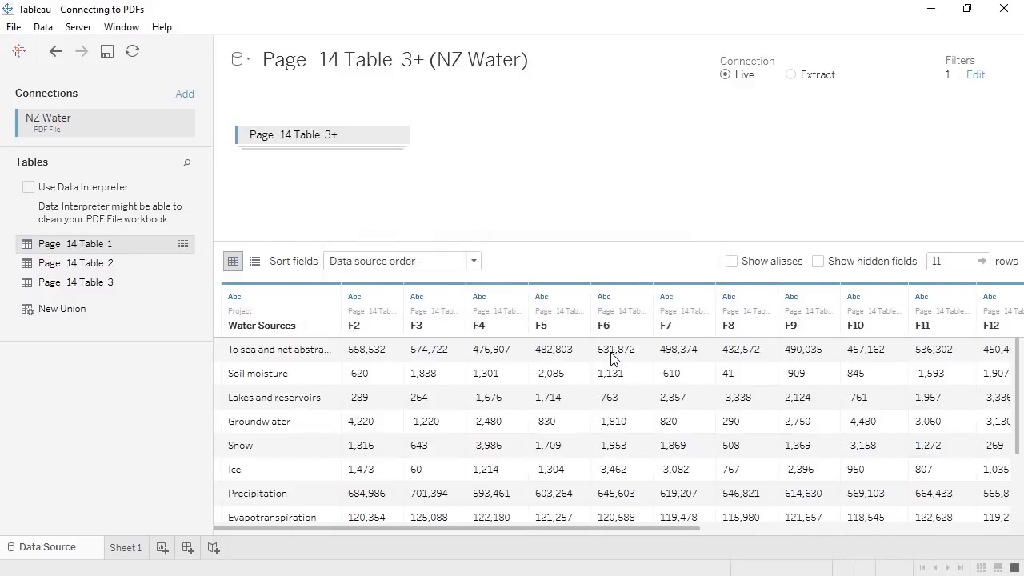
- Rename the F2 onward value columns to the years 1995 through 2010 in order
{"action": "scroll", "coordinate": [611, 358], "scroll_direction": "down", "scroll_amount": 2}
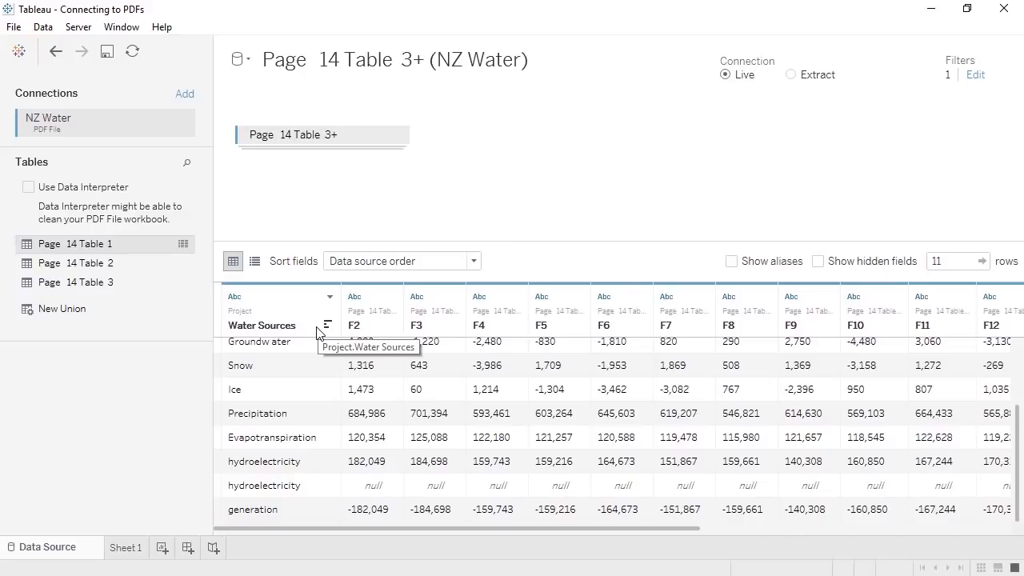
{"action": "double_click", "coordinate": [380, 331]}
{"action": "type", "text": "1995"}
{"action": "key", "text": "Tab"}
{"action": "type", "text": "1996"}
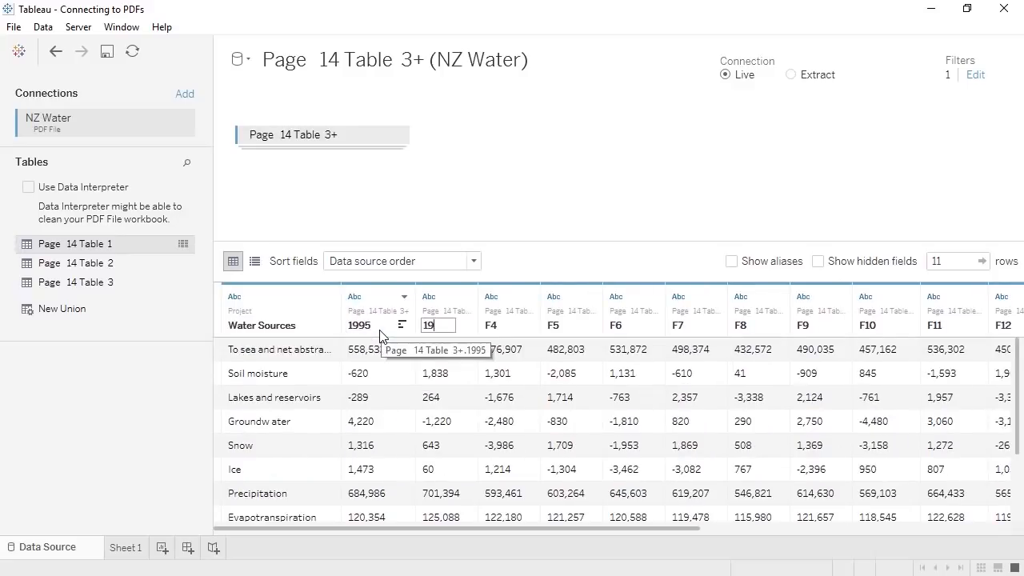
{"action": "key", "text": "Tab"}
{"action": "type", "text": "1997"}
{"action": "key", "text": "Tab"}
{"action": "type", "text": "1998\t1999\t2000\t2001\t2002\t2003\t2004\t2005"}
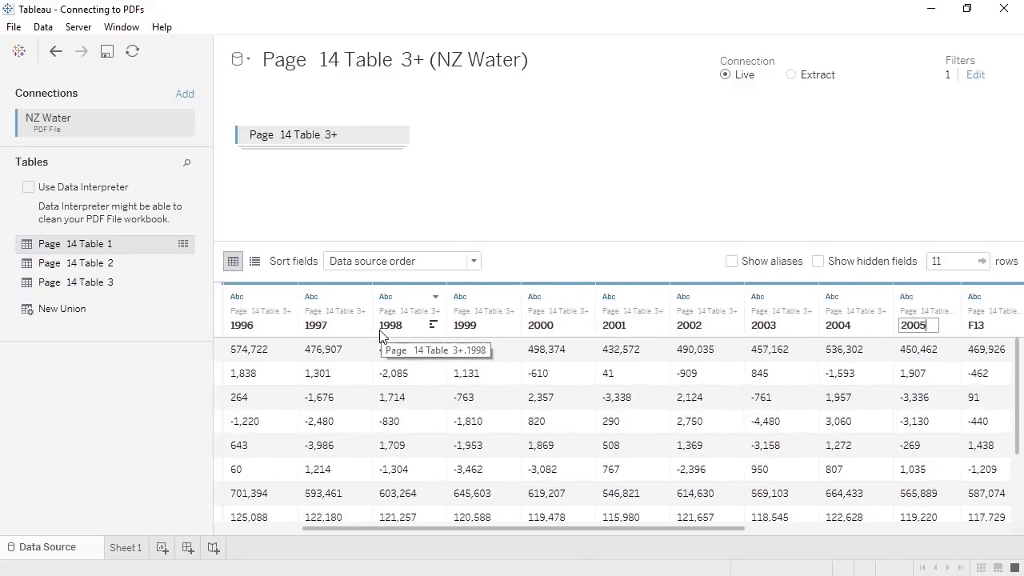
{"action": "type", "text": "\t2006\t2007\t2008\t2009\t2010"}
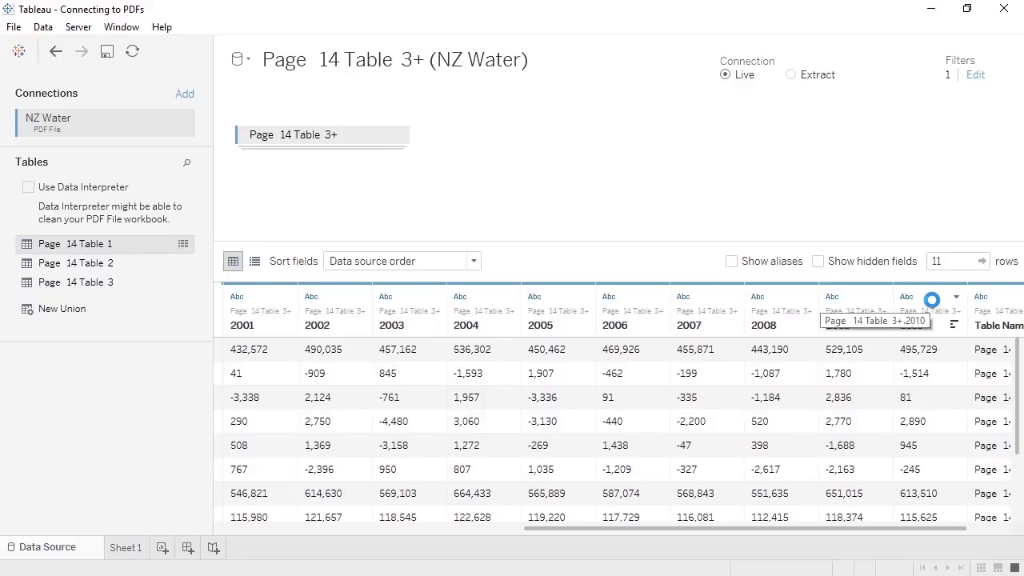
{"action": "left_click", "coordinate": [930, 302]}
{"action": "left_click_drag", "start_coordinate": [789, 530], "coordinate": [458, 531]}
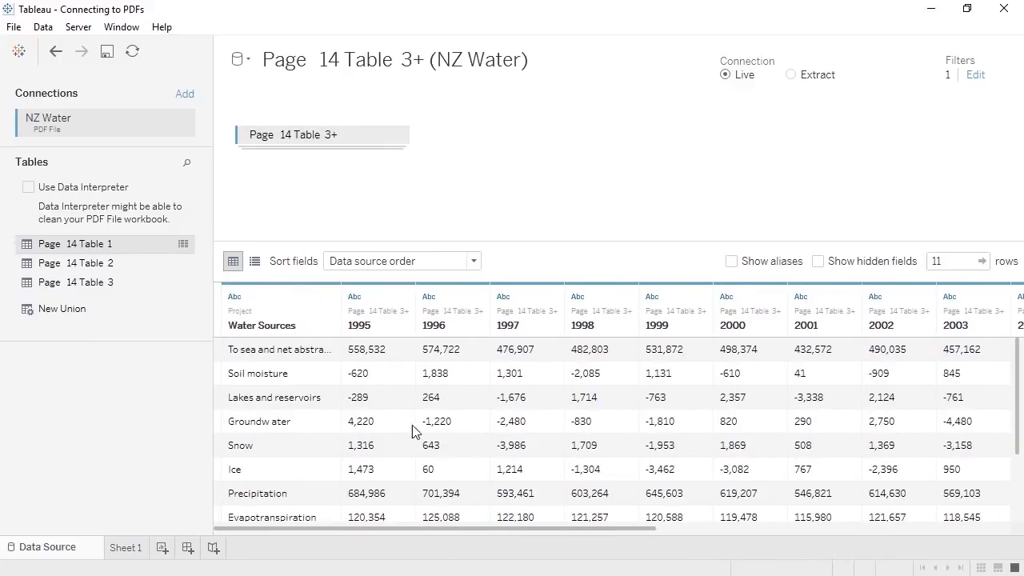
- Pivot the year columns and name the resulting fields Year and Million Cubic Meters
{"action": "left_click", "coordinate": [384, 296], "text": "shift"}
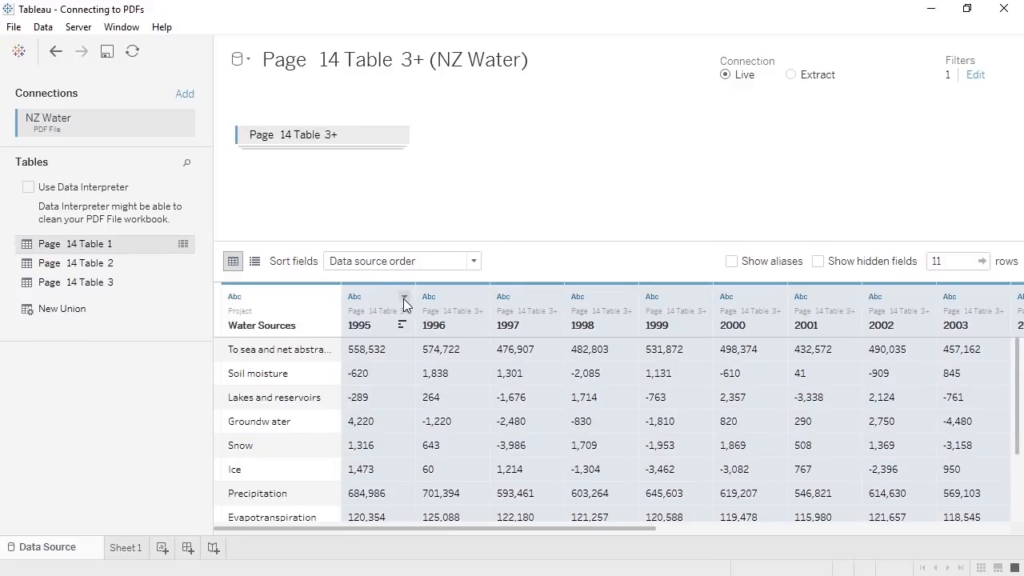
{"action": "left_click", "coordinate": [404, 297]}
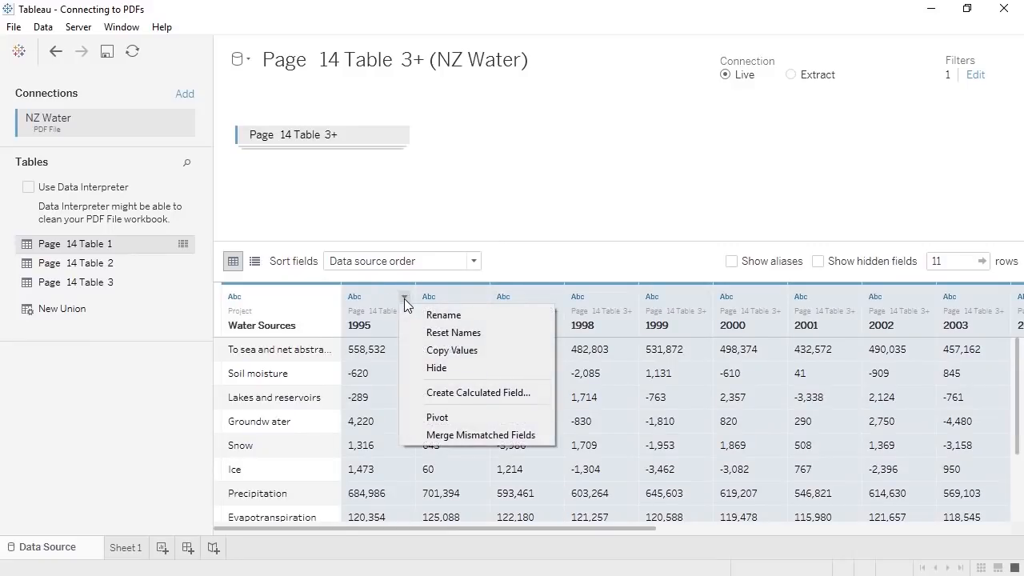
{"action": "left_click", "coordinate": [416, 416]}
{"action": "double_click", "coordinate": [487, 326]}
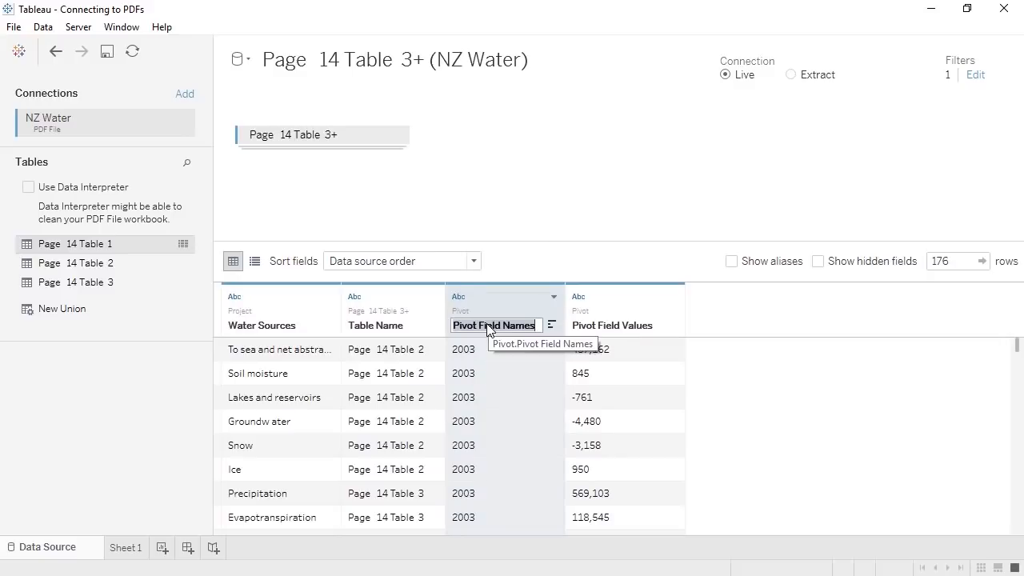
{"action": "type", "text": "Year"}
{"action": "key", "text": "Tab"}
{"action": "type", "text": "Million Cubic Meters"}
{"action": "key", "text": "Return"}
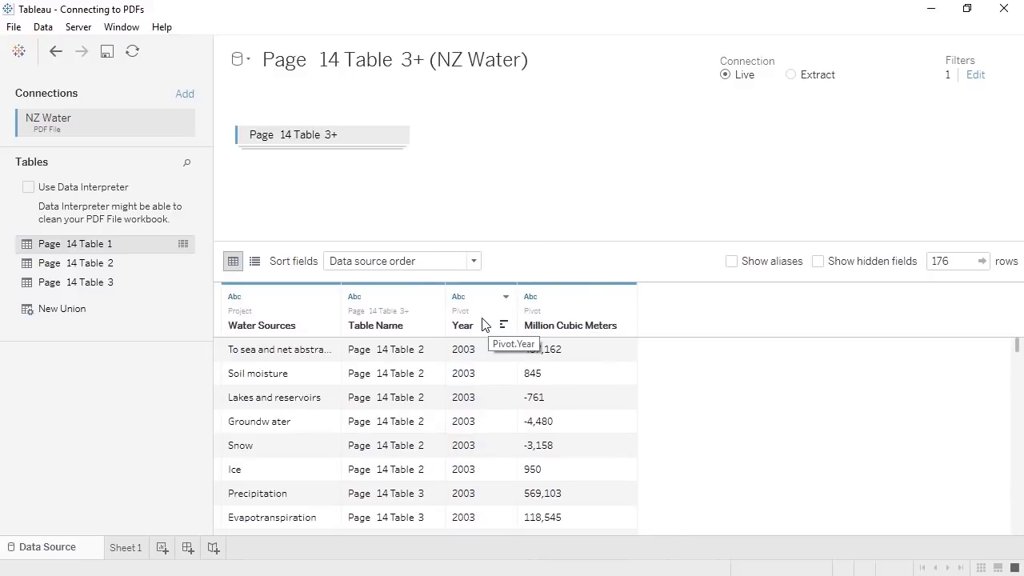
- Hide Table Name, make Year a date and Million Cubic Meters a whole number
{"action": "left_click", "coordinate": [434, 296]}
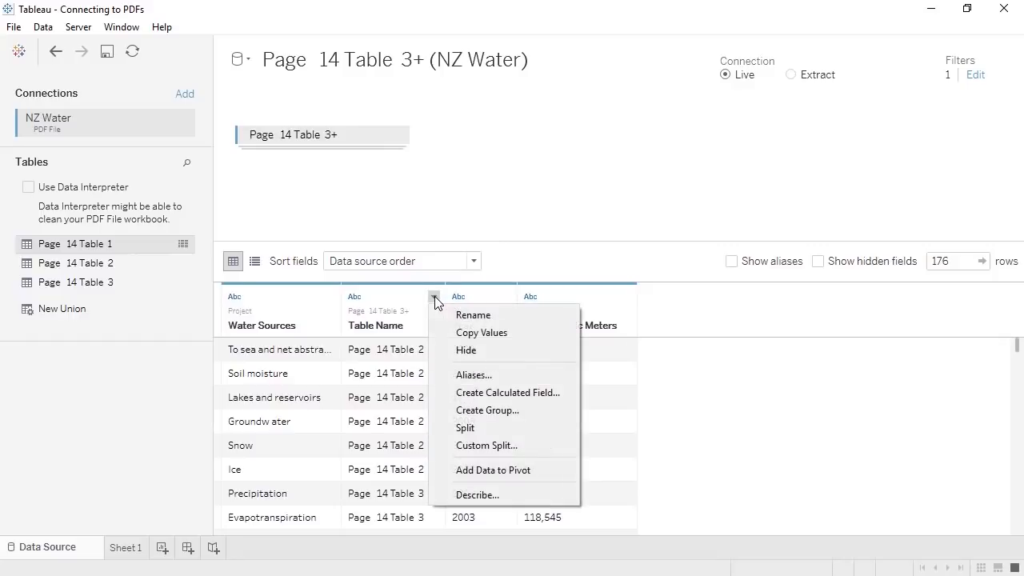
{"action": "left_click", "coordinate": [436, 350]}
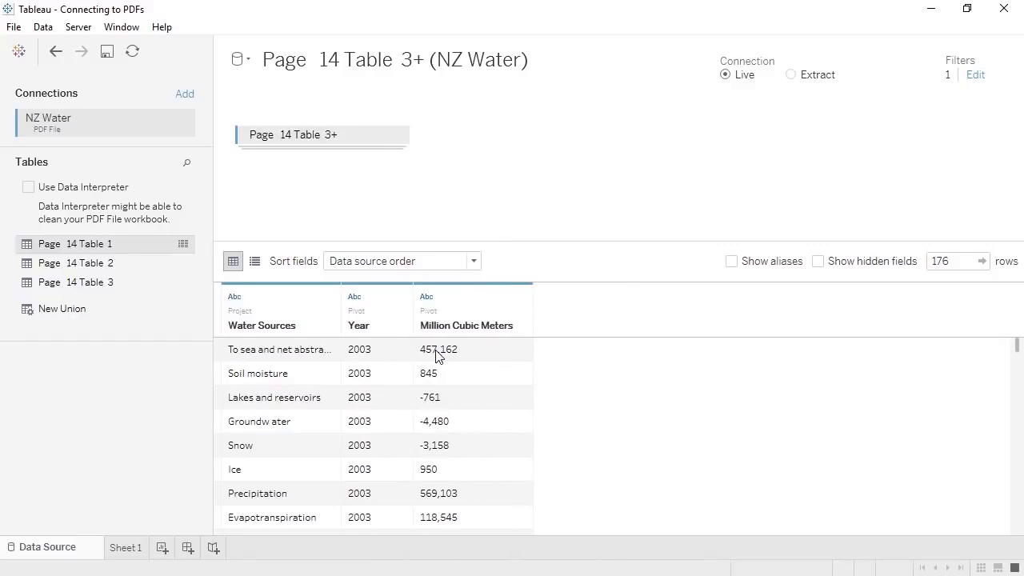
{"action": "left_click", "coordinate": [357, 298]}
{"action": "left_click", "coordinate": [360, 372]}
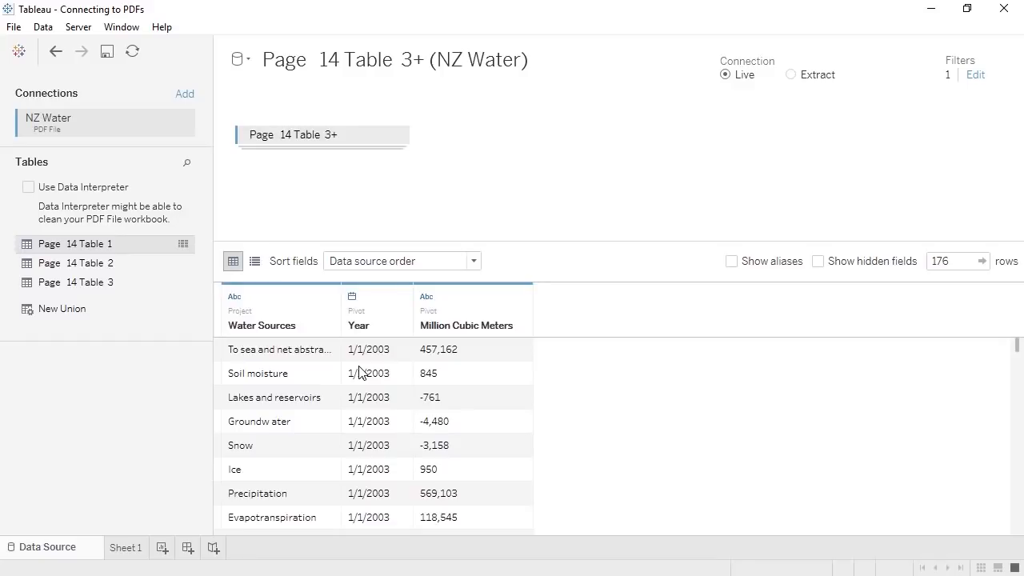
{"action": "left_click", "coordinate": [427, 297]}
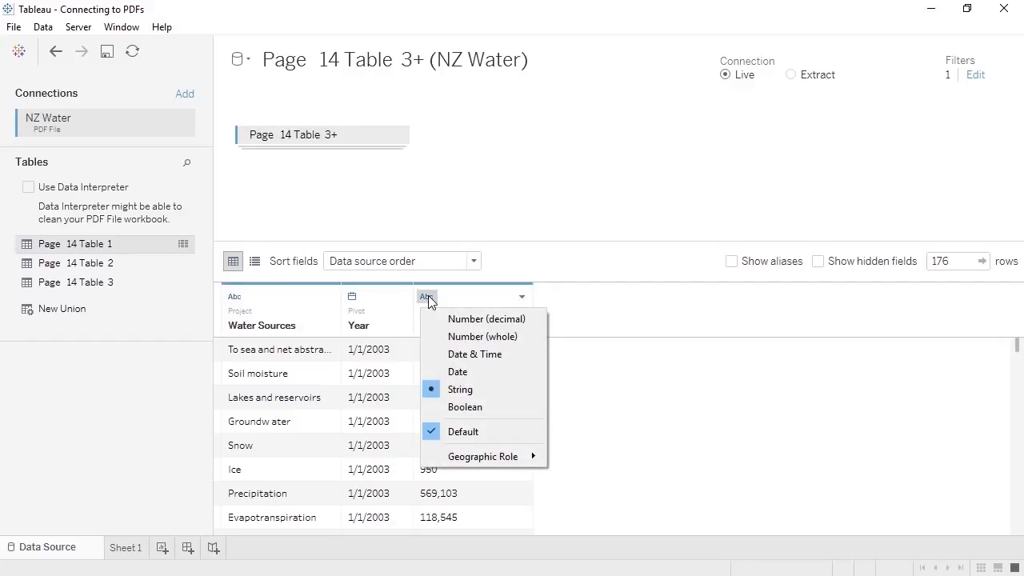
{"action": "left_click", "coordinate": [436, 336]}
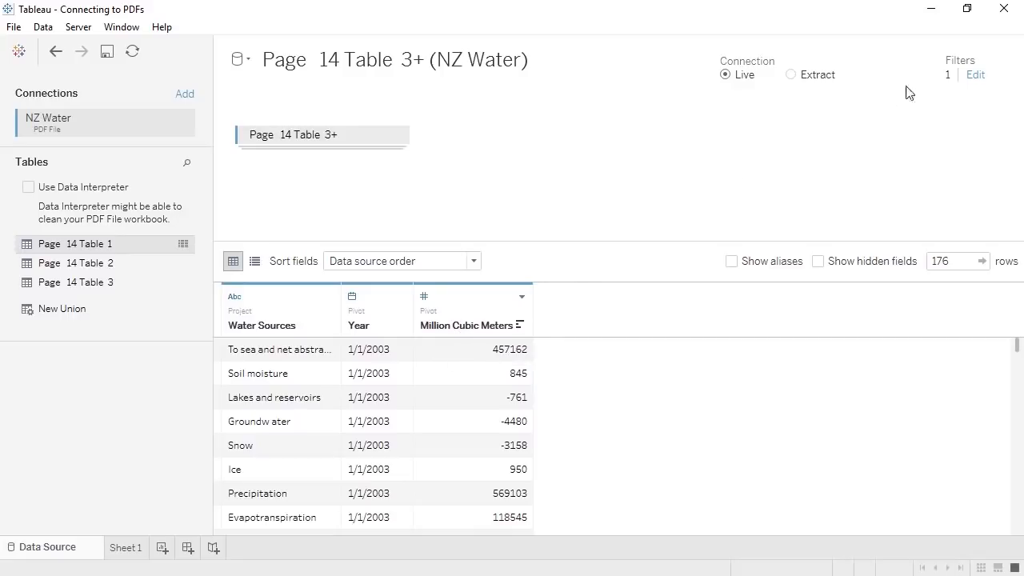
- Add a second data source filter on Million Cubic Meters that excludes Null values
{"action": "left_click", "coordinate": [974, 78]}
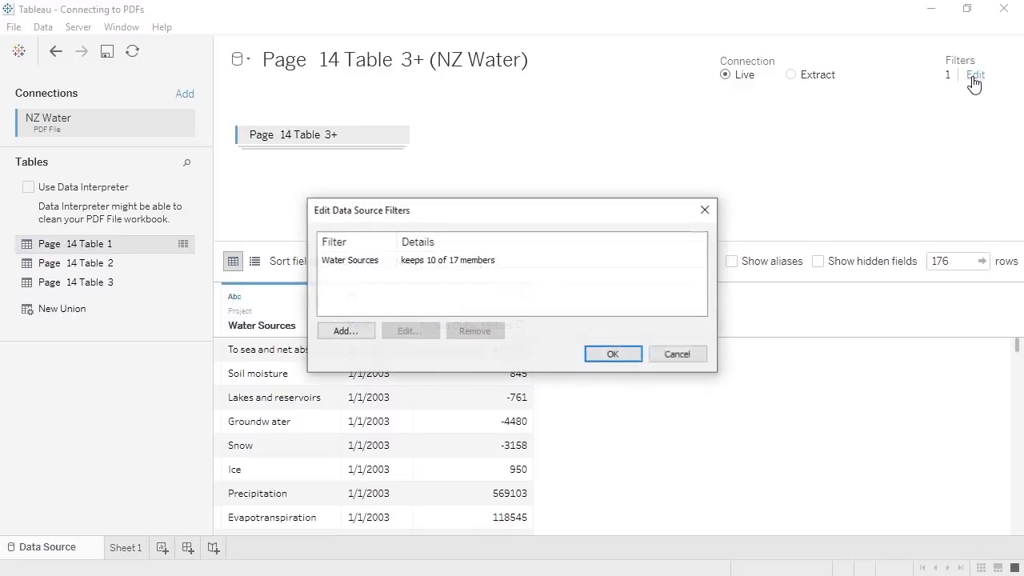
{"action": "left_click", "coordinate": [345, 331]}
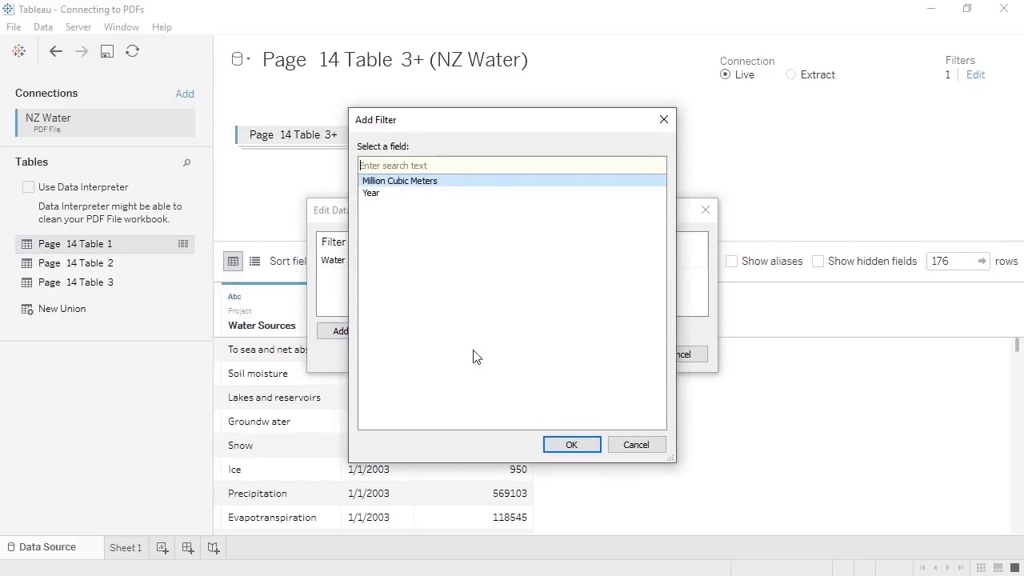
{"action": "left_click", "coordinate": [556, 441]}
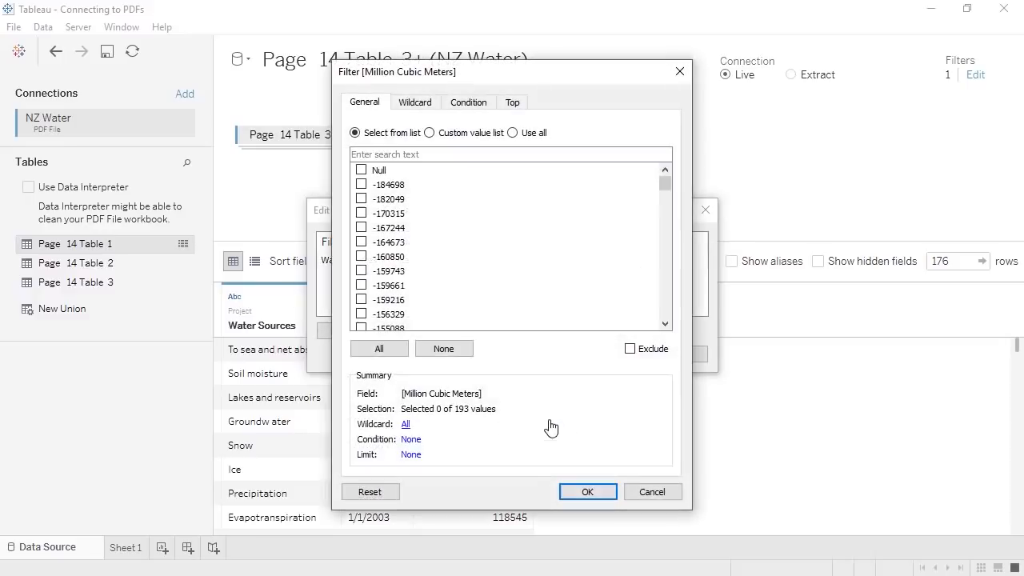
{"action": "left_click", "coordinate": [360, 170]}
{"action": "left_click", "coordinate": [643, 350]}
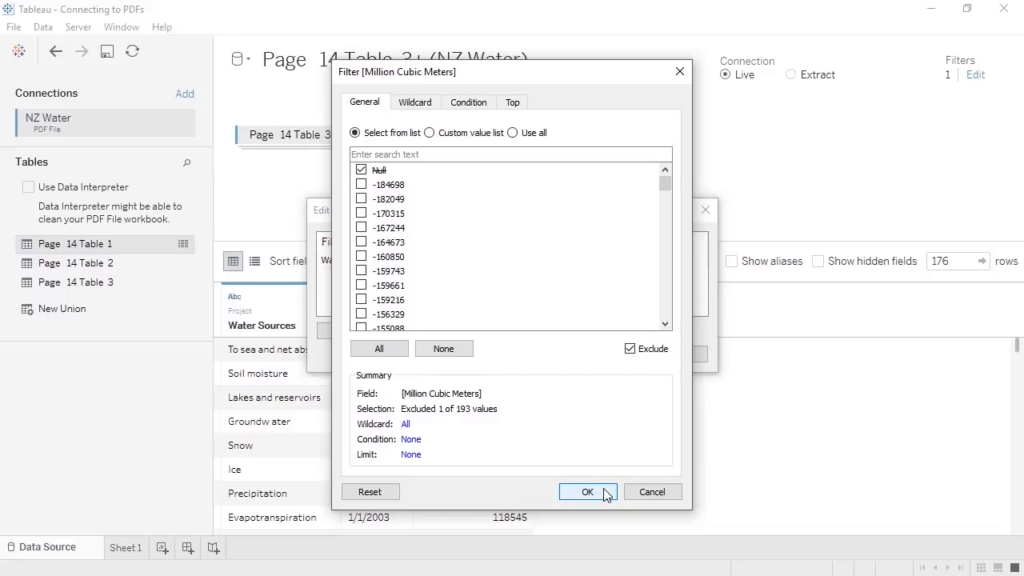
{"action": "left_click", "coordinate": [588, 492]}
{"action": "left_click", "coordinate": [610, 357]}
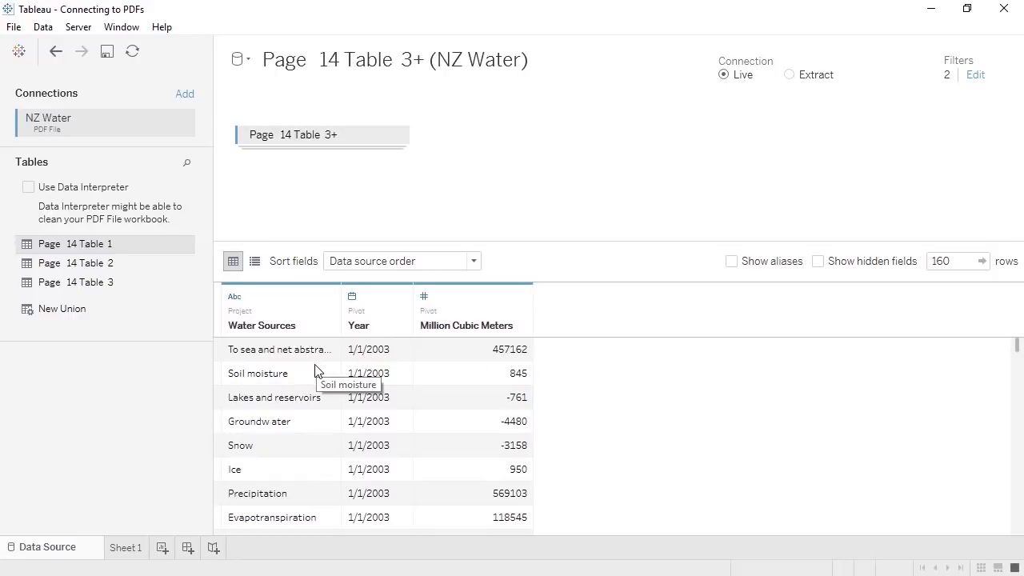
- Paste full-name aliases for the generation and hydroelectricity Water Sources members, then go to Sheet 1
{"action": "left_click", "coordinate": [329, 298]}
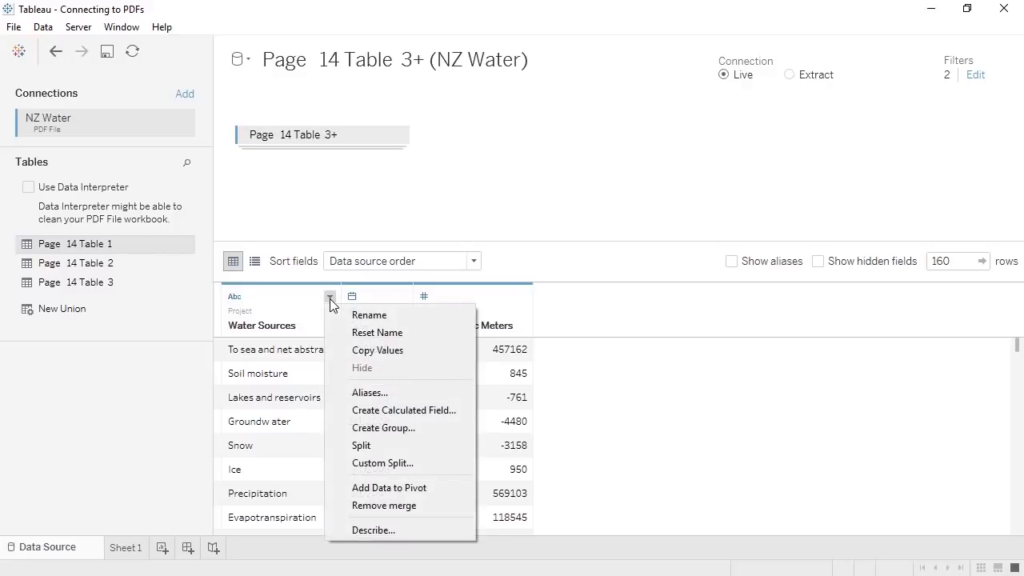
{"action": "left_click", "coordinate": [359, 392]}
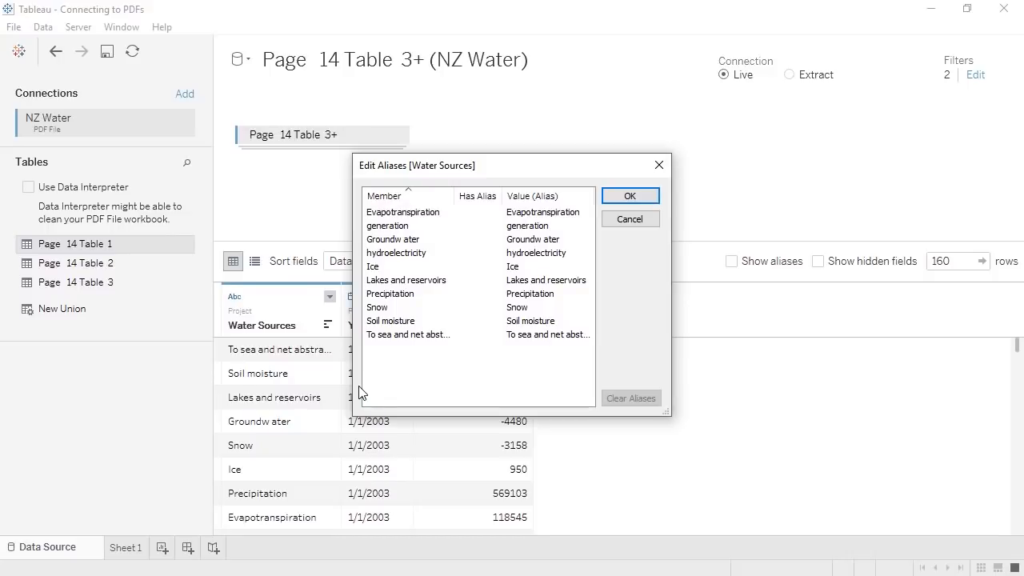
{"action": "left_click", "coordinate": [528, 227]}
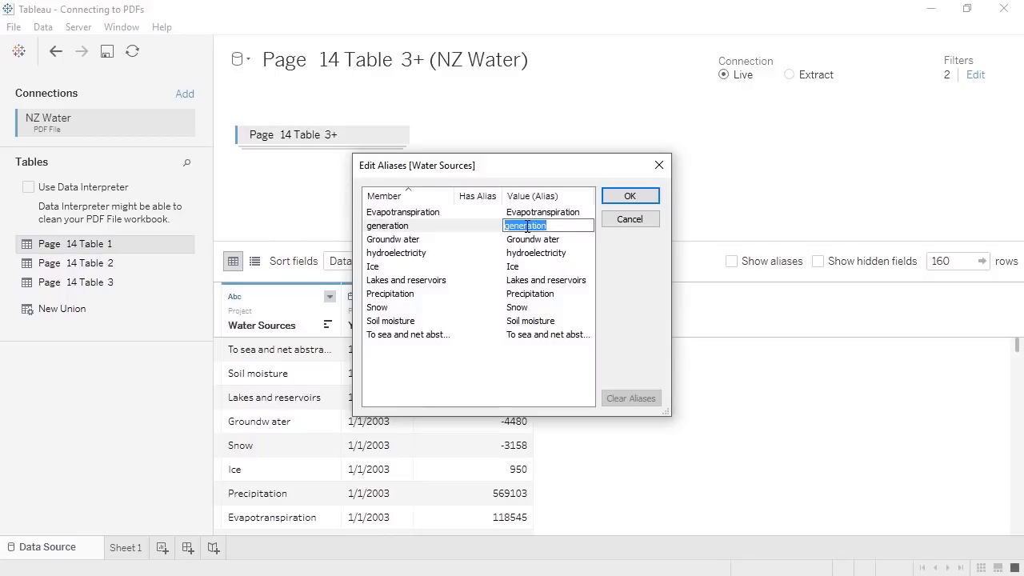
{"action": "key", "text": "ctrl+v"}
{"action": "left_click", "coordinate": [541, 252]}
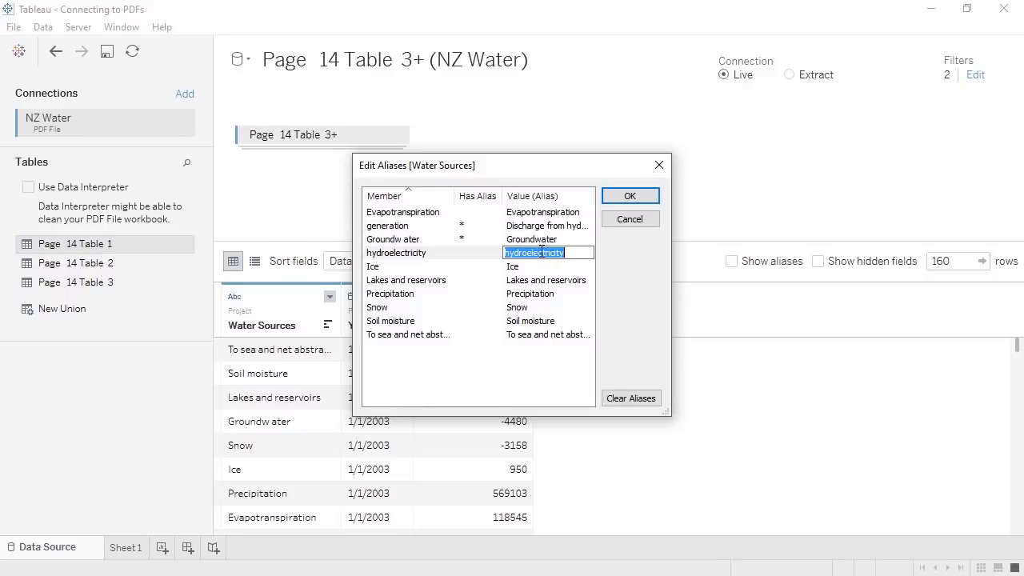
{"action": "key", "text": "ctrl+v"}
{"action": "left_click", "coordinate": [630, 196]}
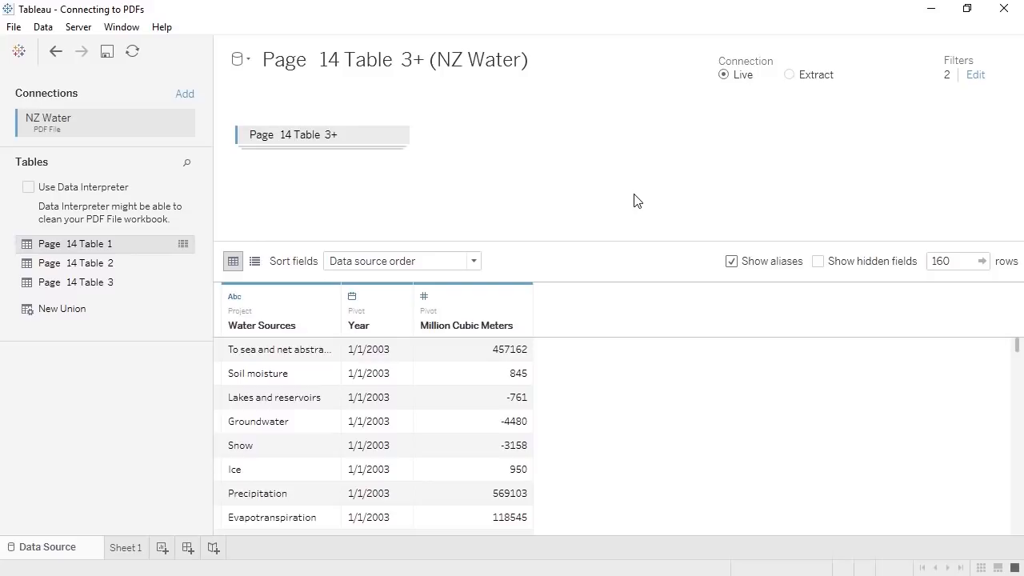
{"action": "left_click", "coordinate": [123, 552]}
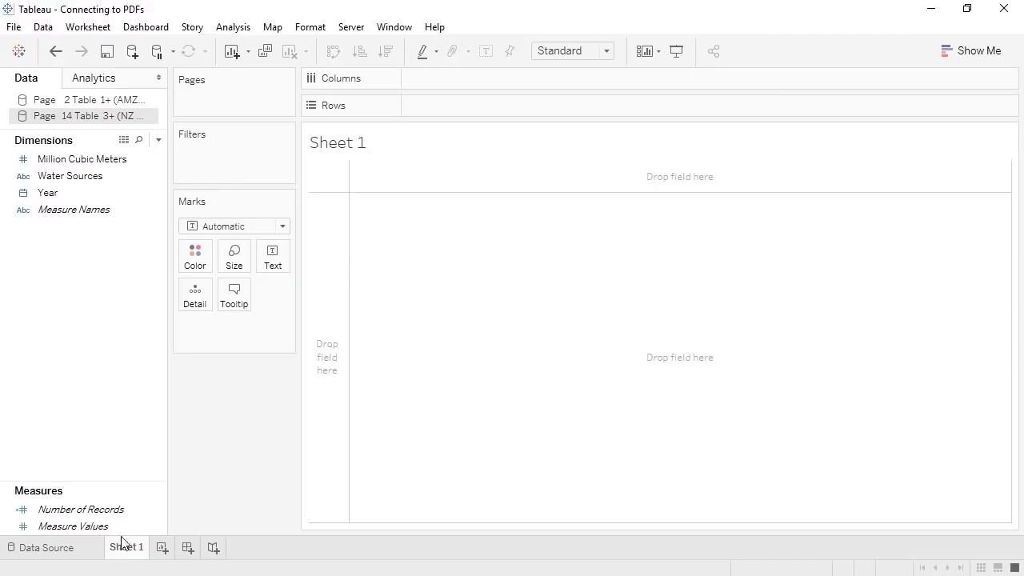
- Convert Million Cubic Meters into a measure and place Water Sources on Rows
{"action": "left_click_drag", "start_coordinate": [120, 485], "coordinate": [131, 401]}
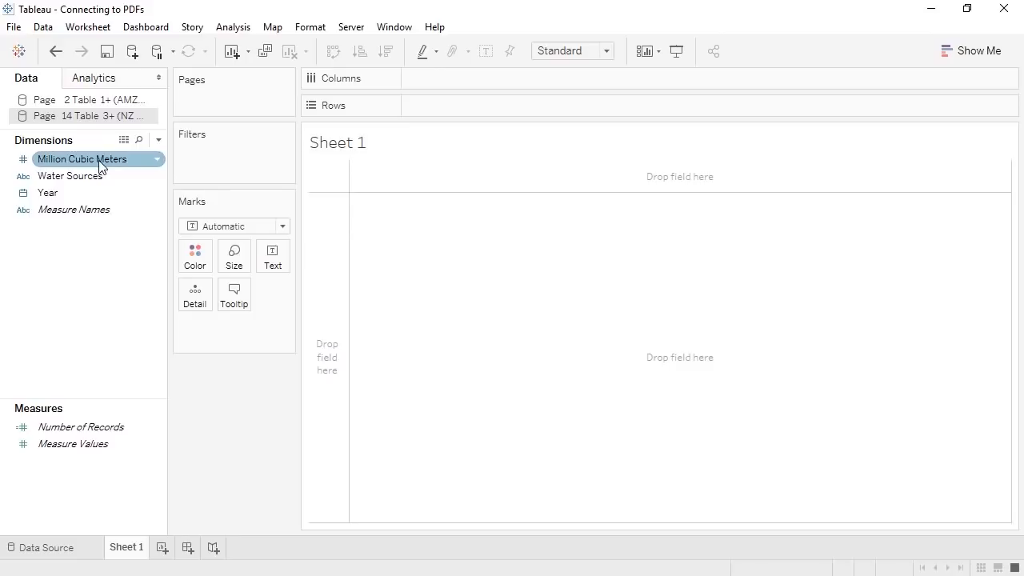
{"action": "left_click_drag", "start_coordinate": [100, 162], "coordinate": [98, 470]}
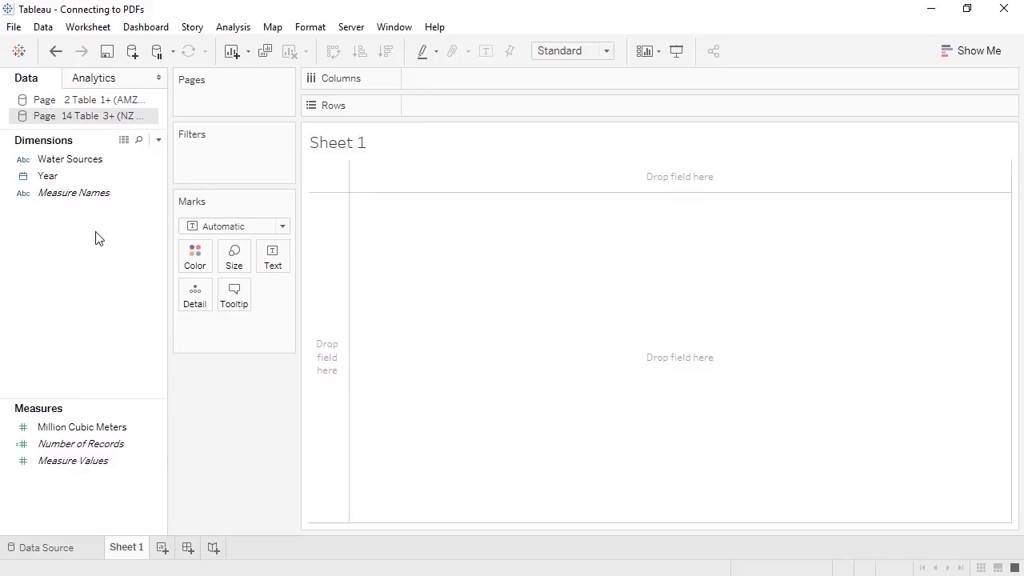
{"action": "left_click_drag", "start_coordinate": [84, 158], "coordinate": [322, 256]}
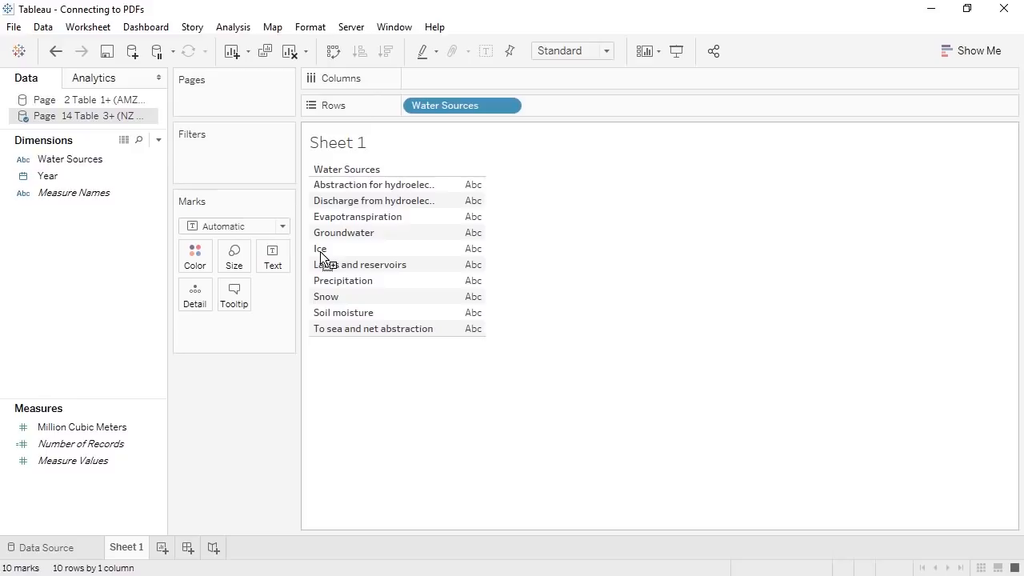
- Group the four outflow rows, including hydroelectricity discharge, Evapotranspiration and To sea, into one member
{"action": "left_click", "coordinate": [359, 187]}
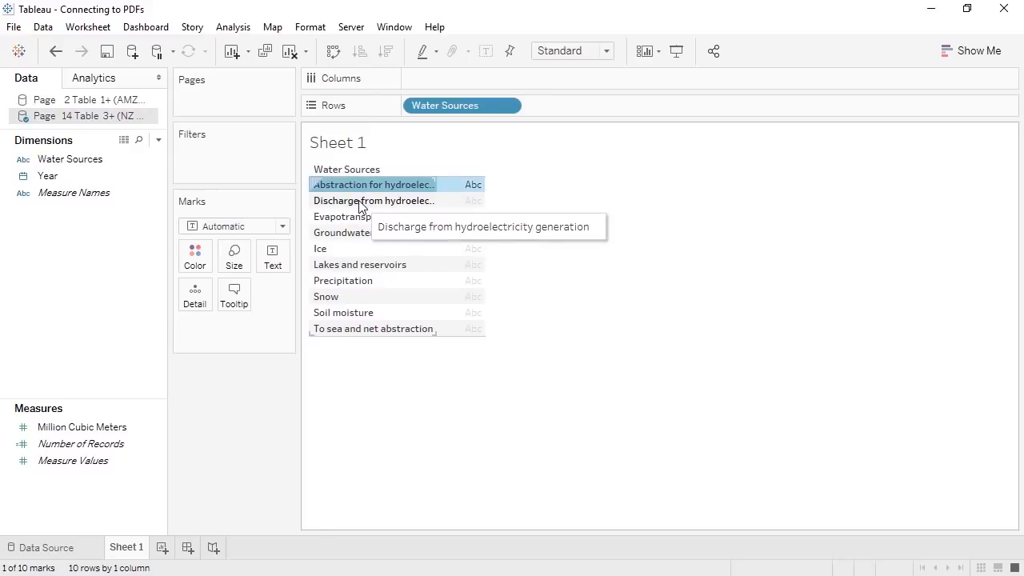
{"action": "left_click", "coordinate": [360, 201], "text": "ctrl"}
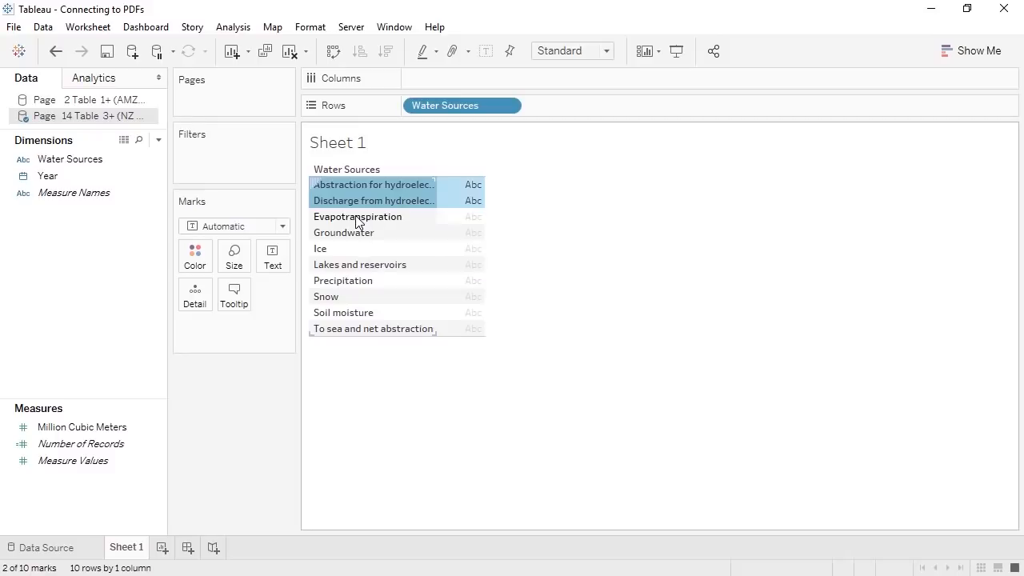
{"action": "left_click", "coordinate": [355, 217], "text": "ctrl"}
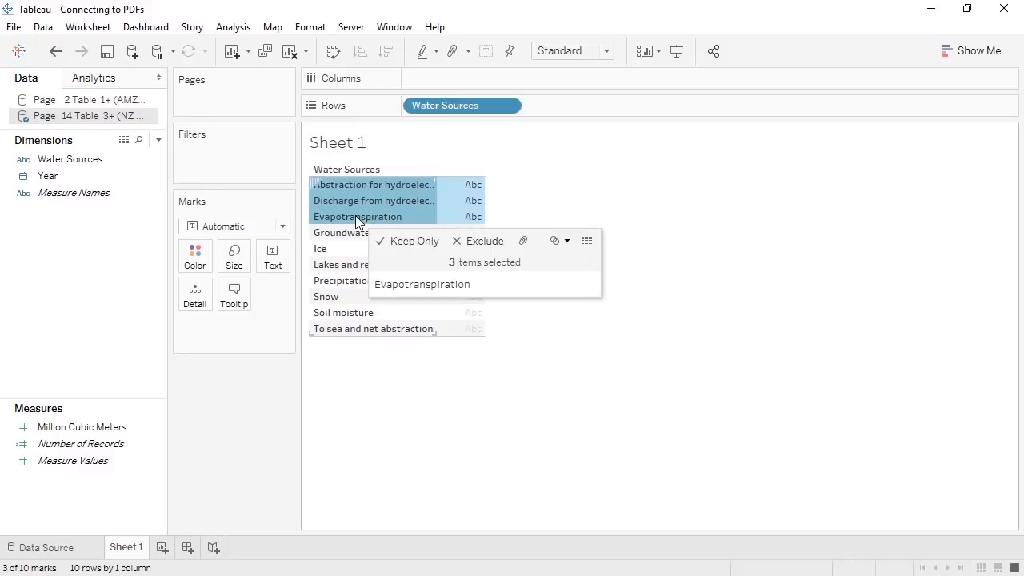
{"action": "left_click", "coordinate": [350, 329], "text": "ctrl"}
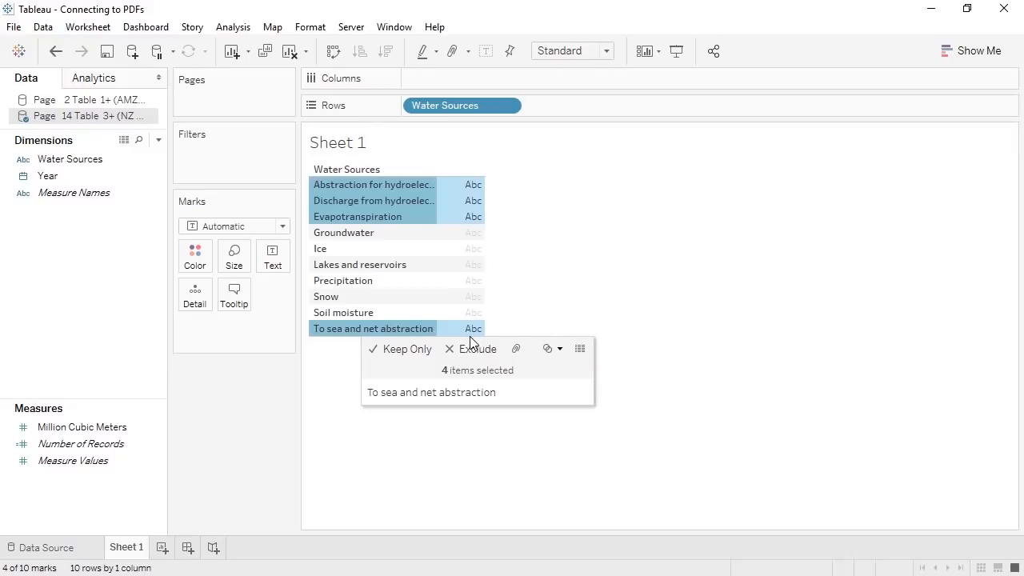
{"action": "left_click", "coordinate": [515, 350]}
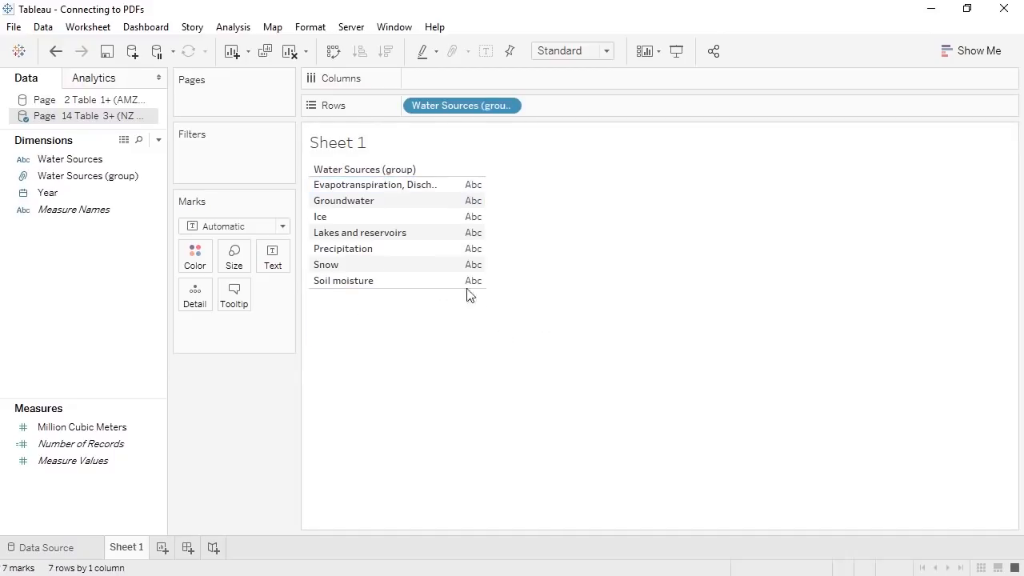
{"action": "left_click", "coordinate": [393, 204]}
- Group Groundwater, Ice, Lakes and reservoirs, Snow and Soil moisture into one member
{"action": "left_click", "coordinate": [393, 218], "text": "ctrl"}
{"action": "left_click", "coordinate": [385, 233], "text": "ctrl"}
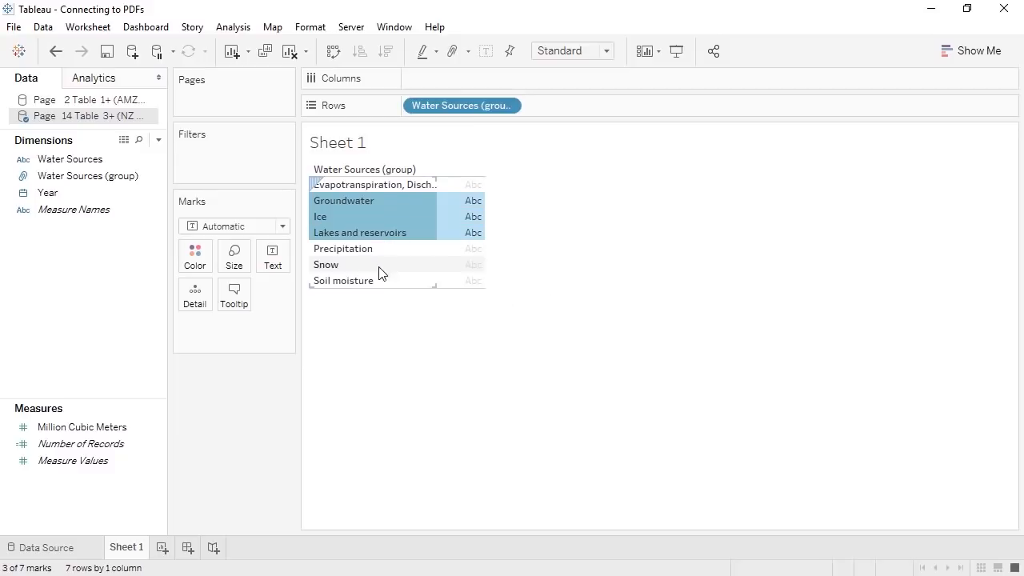
{"action": "left_click", "coordinate": [381, 265], "text": "ctrl"}
{"action": "left_click", "coordinate": [380, 280], "text": "ctrl"}
{"action": "left_click", "coordinate": [547, 301]}
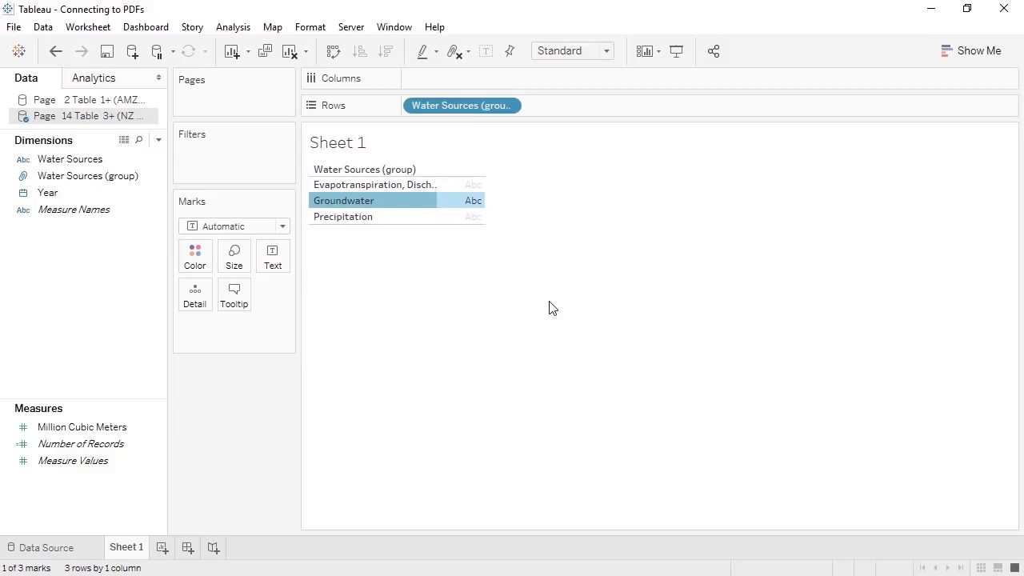
{"action": "left_click", "coordinate": [407, 301]}
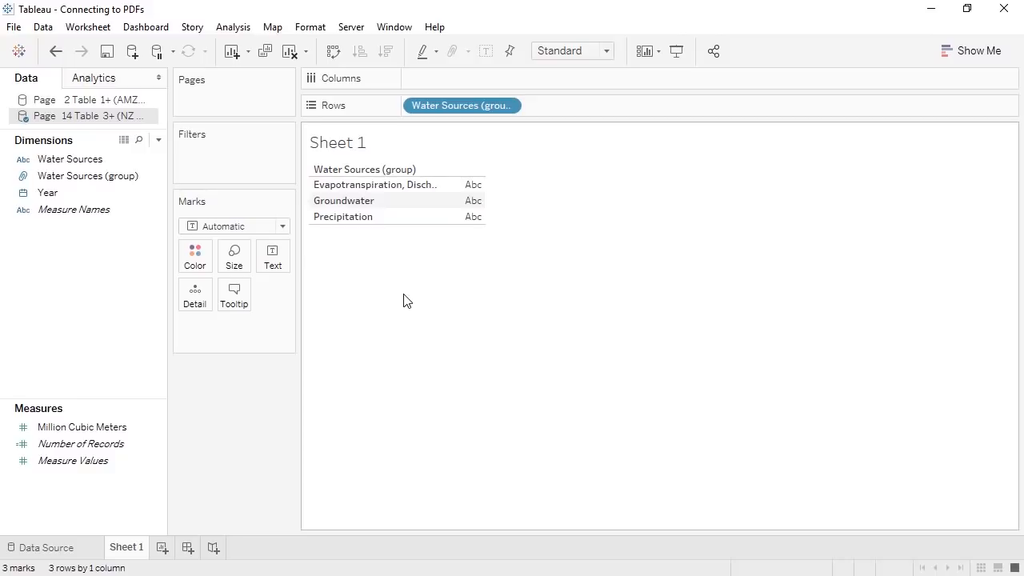
- In Edit Group, make Precipitation its own group named Inflows
{"action": "right_click", "coordinate": [124, 181]}
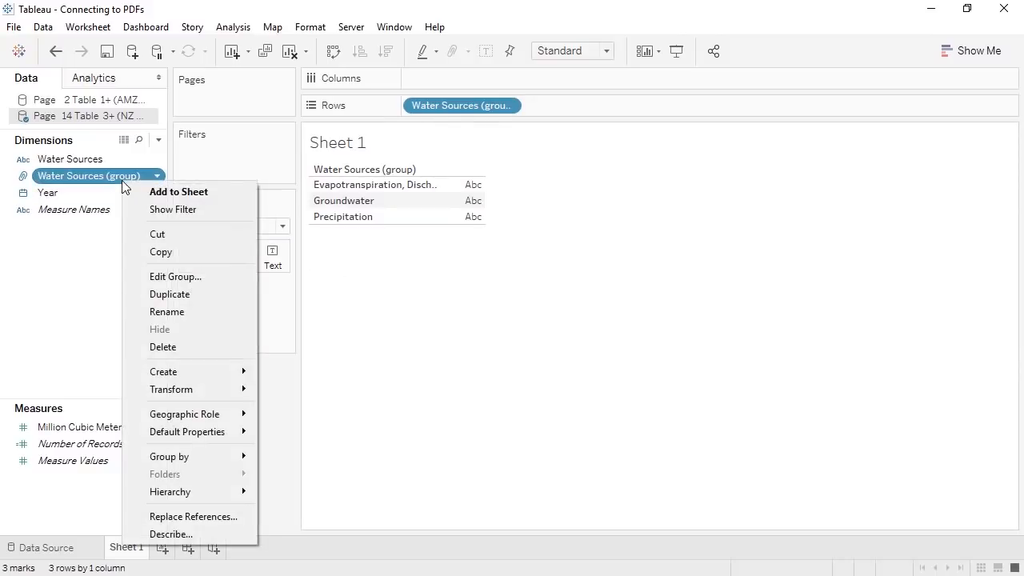
{"action": "left_click", "coordinate": [175, 276]}
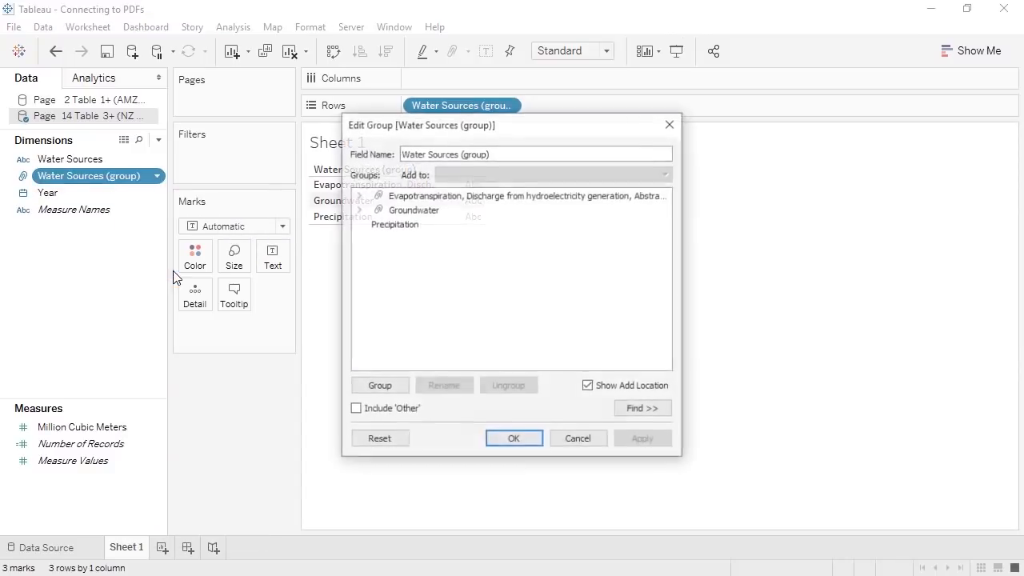
{"action": "left_click", "coordinate": [376, 225]}
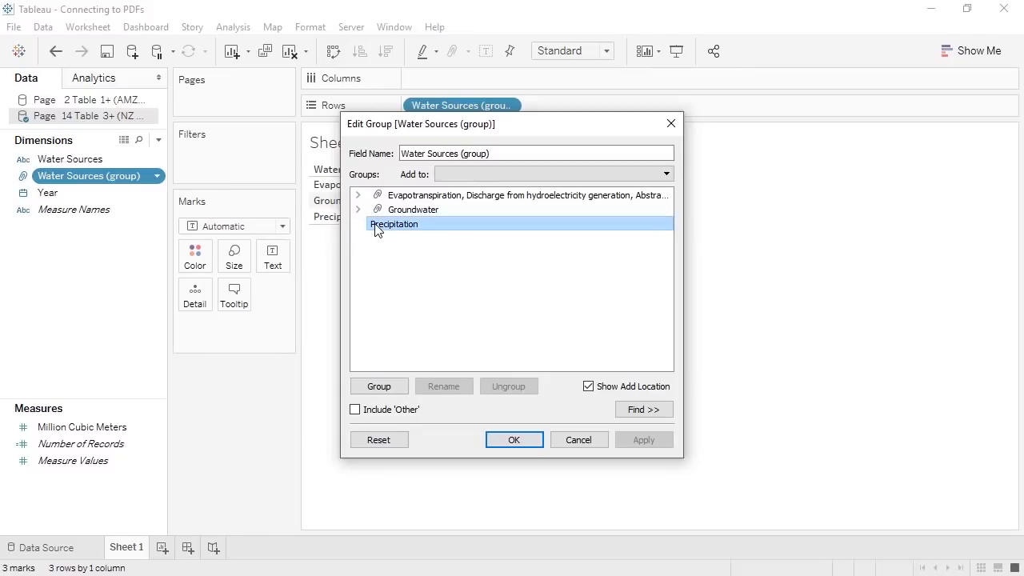
{"action": "left_click", "coordinate": [388, 388]}
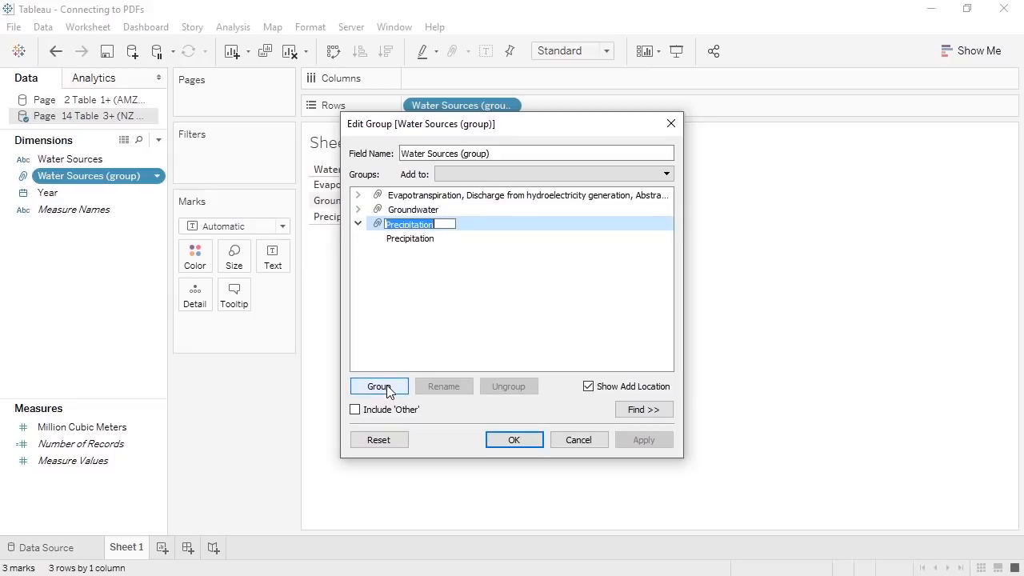
{"action": "type", "text": "Inflows"}
{"action": "left_click", "coordinate": [410, 210]}
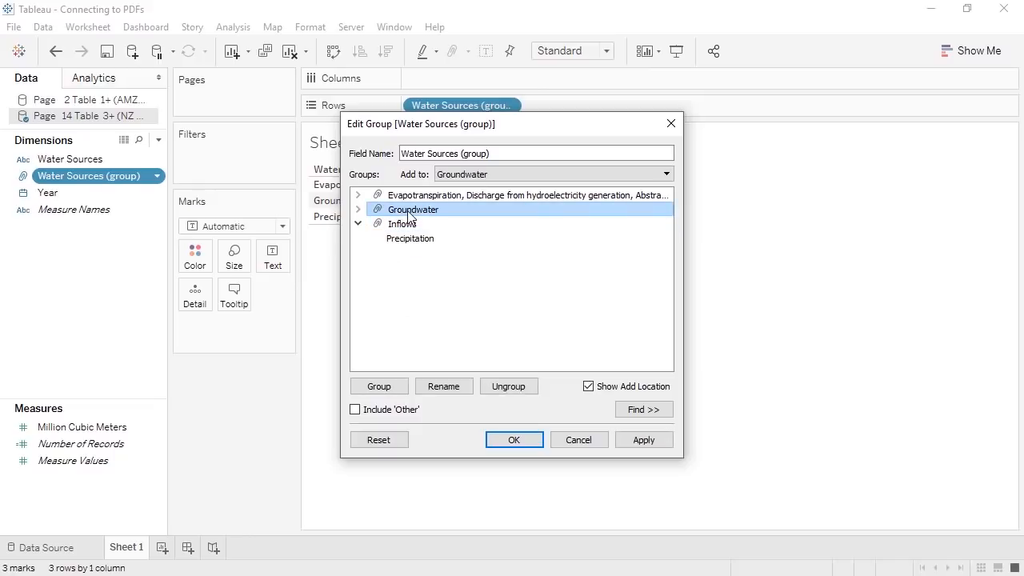
- Rename the other groups Change in storage and Outflows, and name the field Categories
{"action": "left_click", "coordinate": [436, 388]}
{"action": "type", "text": "Change in storage"}
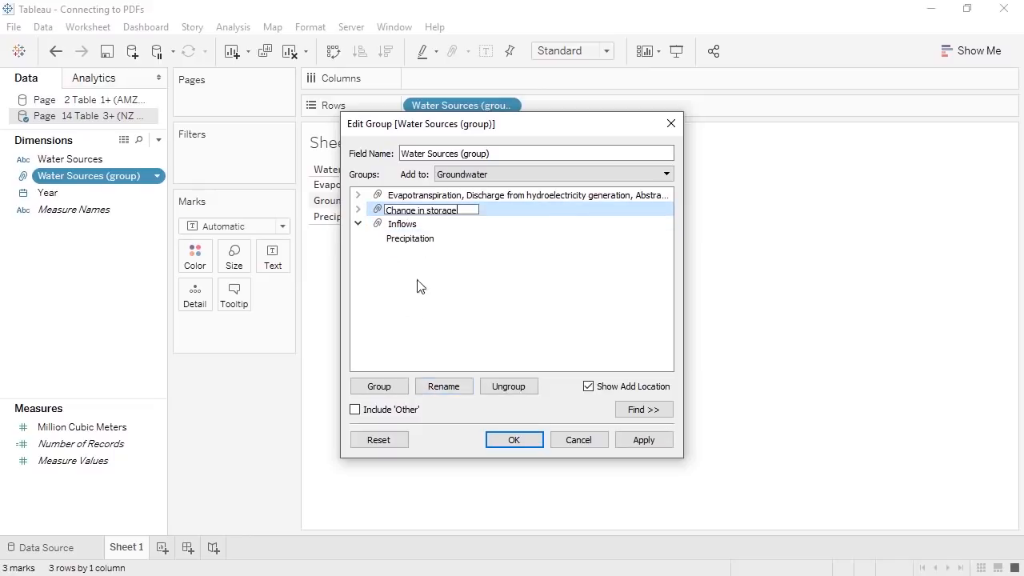
{"action": "left_click", "coordinate": [420, 197]}
{"action": "left_click", "coordinate": [453, 389]}
{"action": "type", "text": "Outflows"}
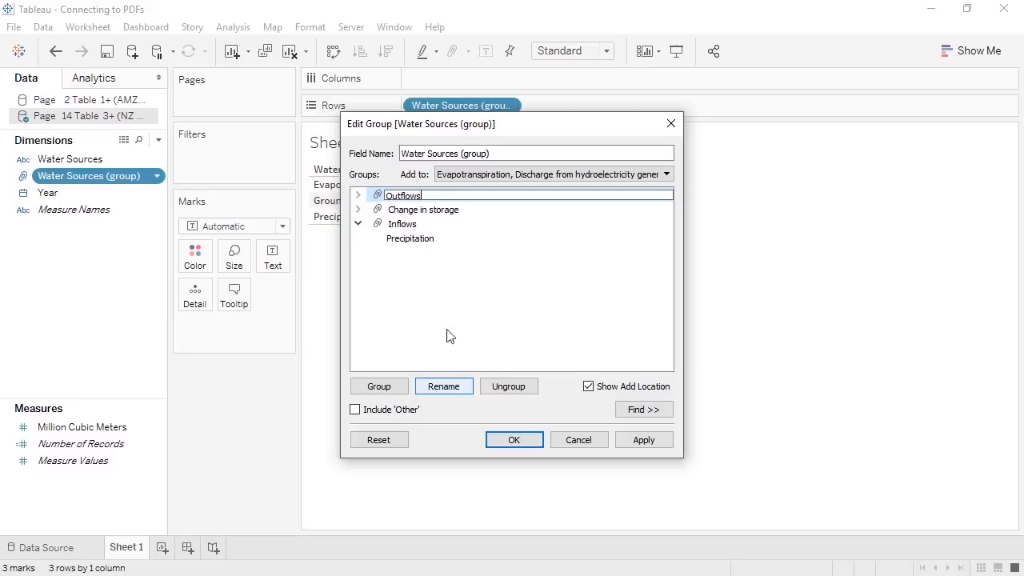
{"action": "left_click", "coordinate": [503, 152]}
{"action": "left_click_drag", "start_coordinate": [502, 152], "coordinate": [396, 154]}
{"action": "type", "text": "Categories"}
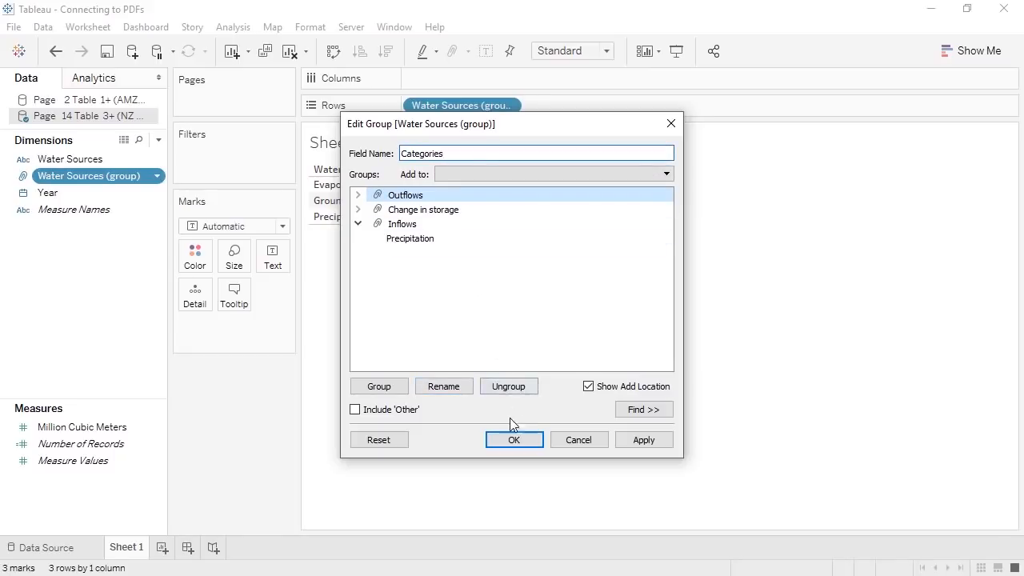
{"action": "left_click", "coordinate": [512, 439]}
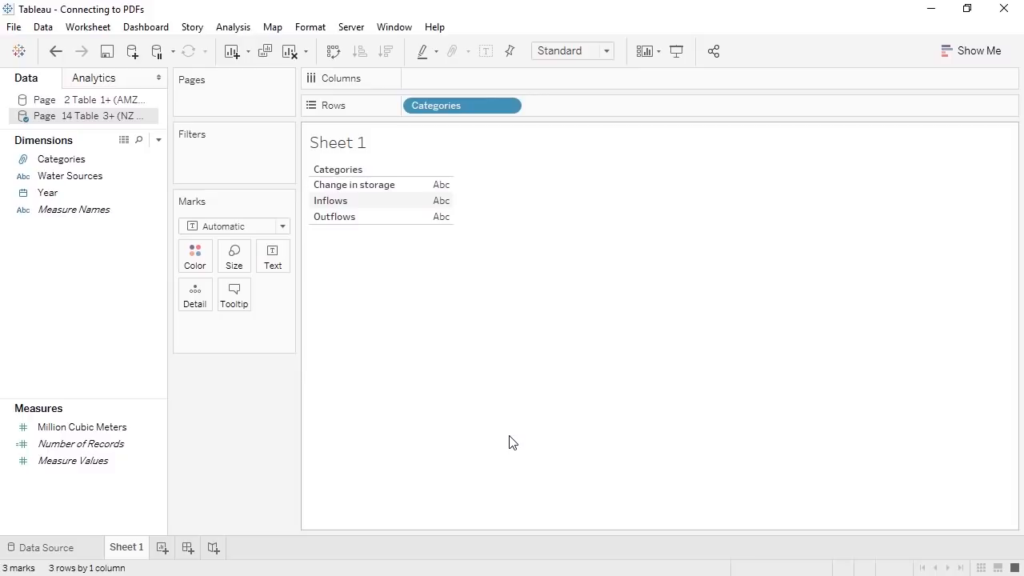
- Combine Water Sources and Categories into a hierarchy named Water and drill down from Categories
{"action": "left_click", "coordinate": [89, 179]}
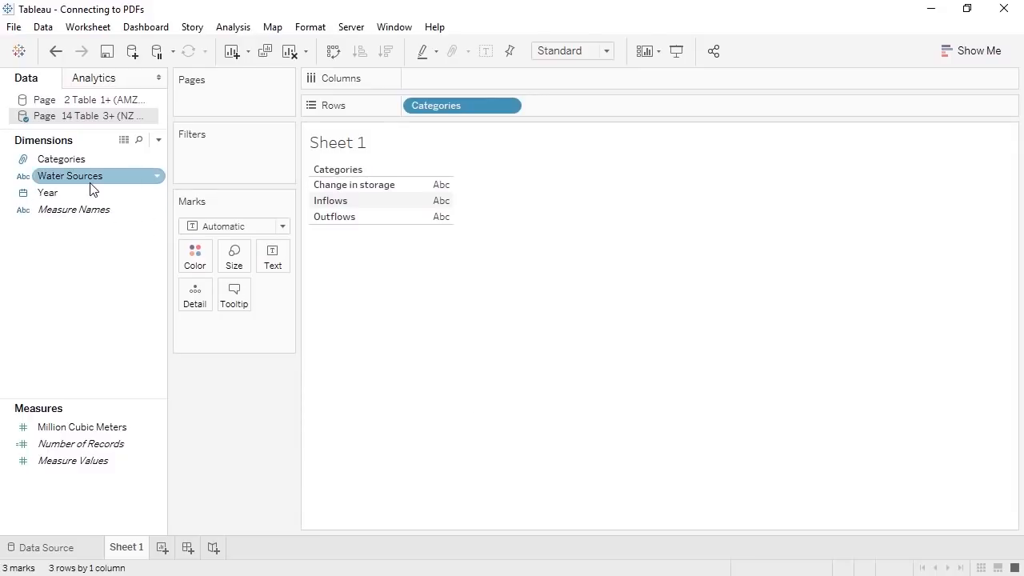
{"action": "left_click", "coordinate": [90, 187]}
{"action": "left_click_drag", "start_coordinate": [88, 173], "coordinate": [86, 159]}
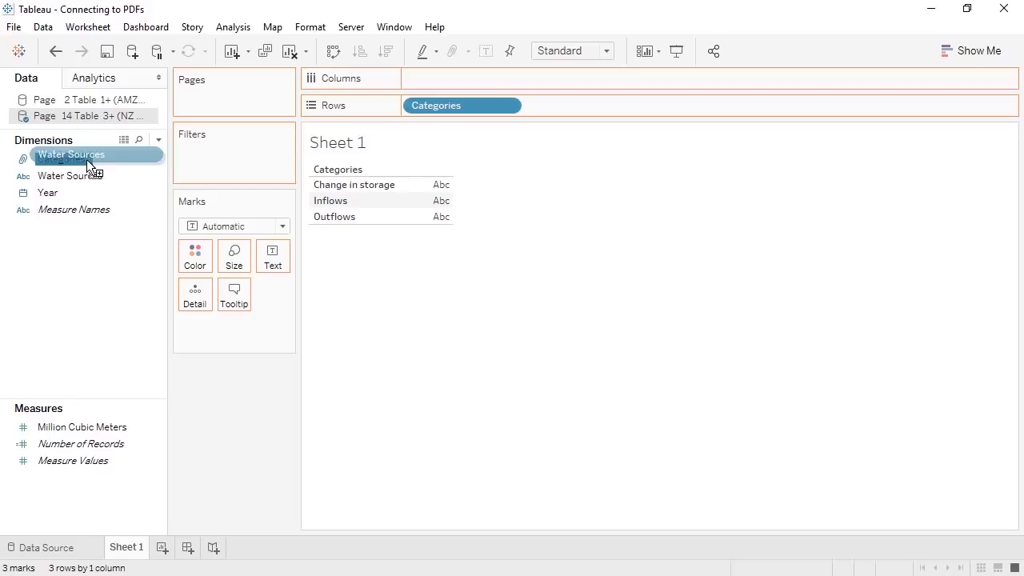
{"action": "type", "text": "Water"}
{"action": "key", "text": "Return"}
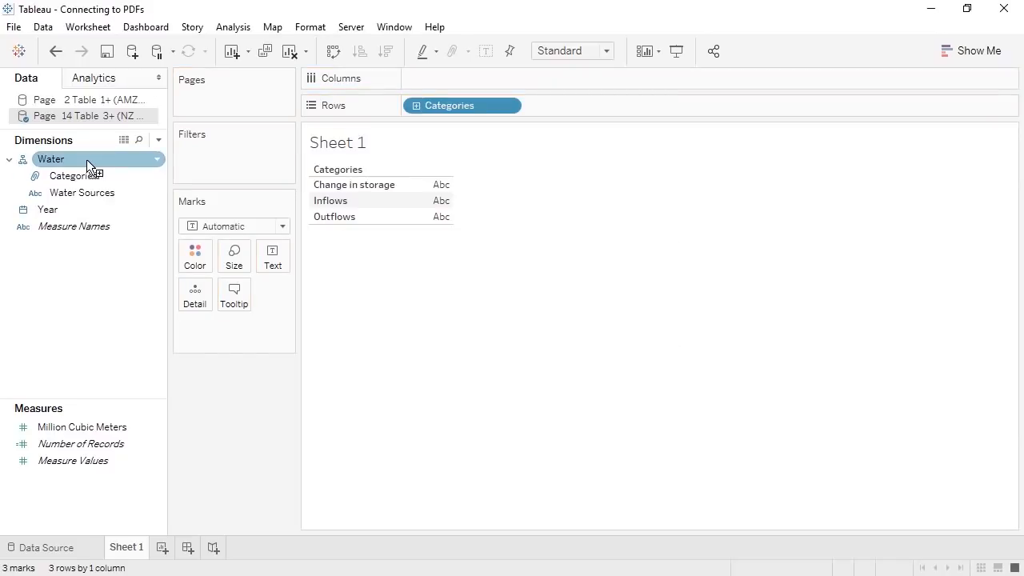
{"action": "left_click", "coordinate": [417, 104]}
{"action": "left_click", "coordinate": [416, 106]}
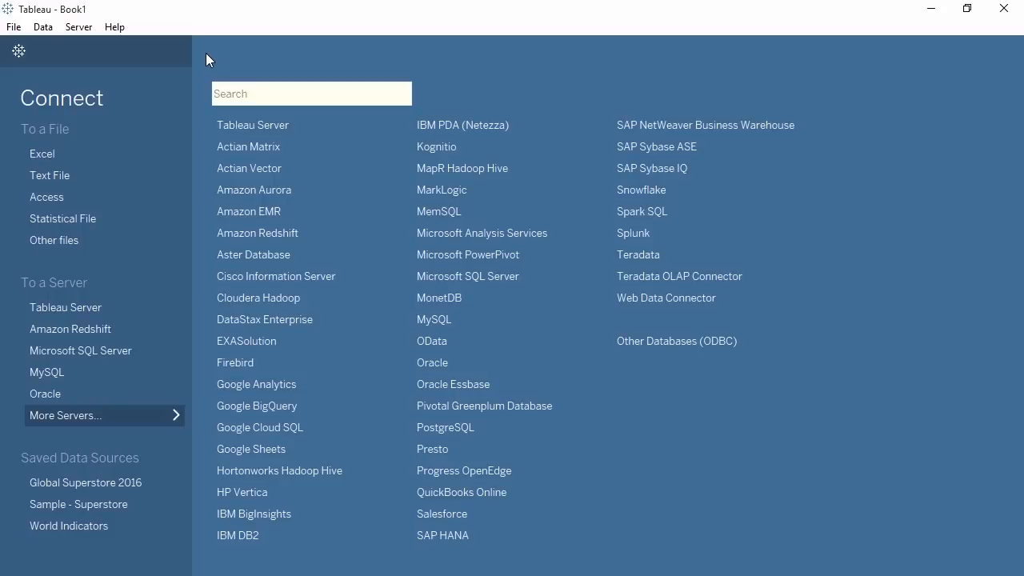
- Connect to SuperCube.cub using the SuperCube database and cube, naming the connection SuperCube
{"action": "left_click", "coordinate": [92, 242]}
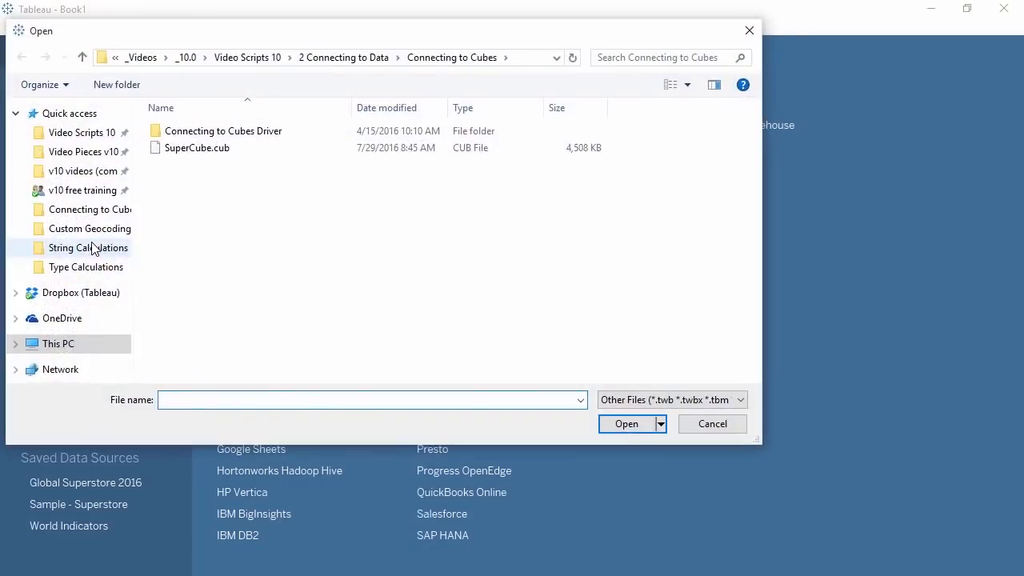
{"action": "double_click", "coordinate": [197, 151]}
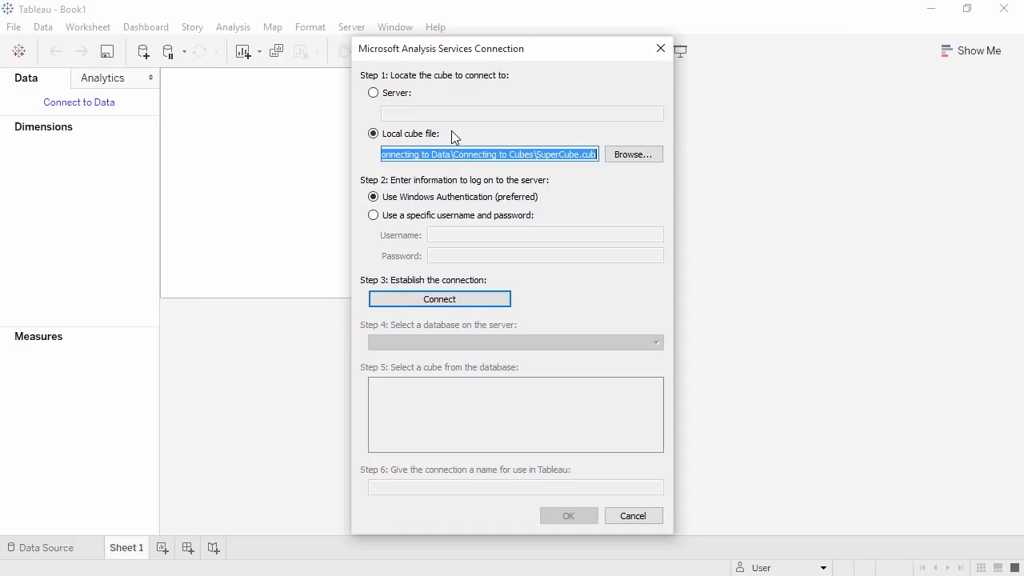
{"action": "left_click", "coordinate": [445, 307]}
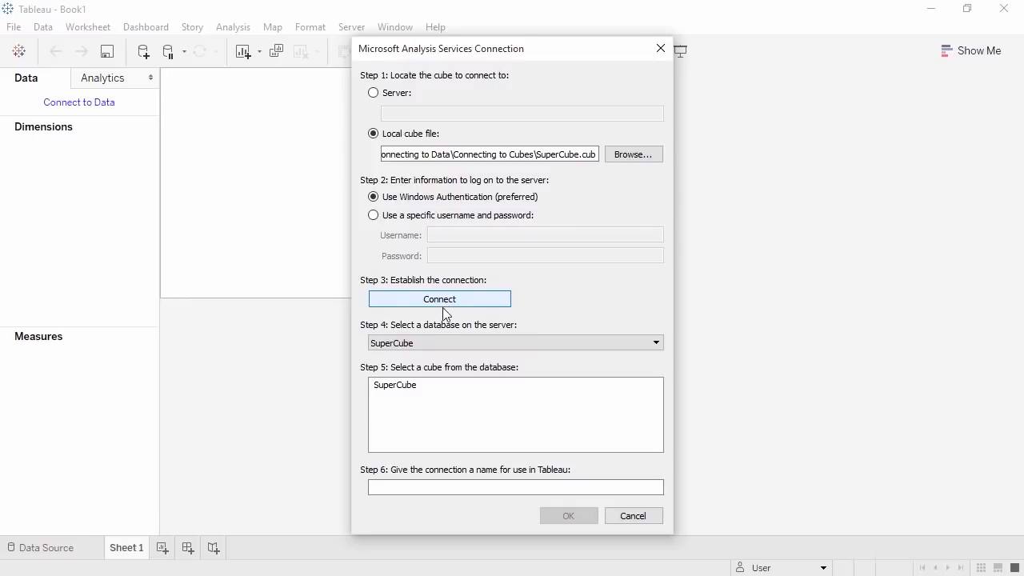
{"action": "left_click", "coordinate": [442, 338]}
{"action": "left_click", "coordinate": [441, 357]}
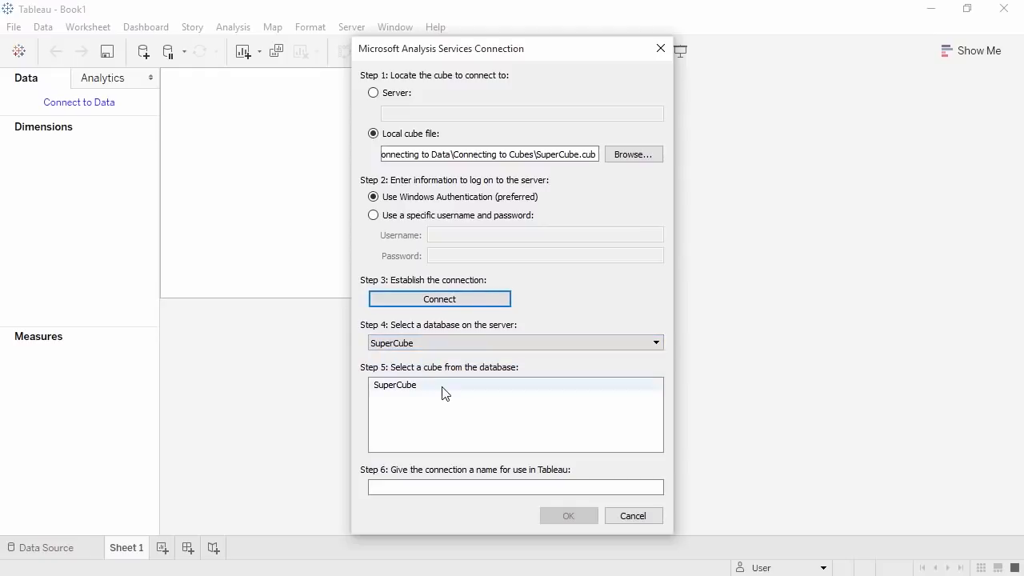
{"action": "left_click", "coordinate": [443, 387]}
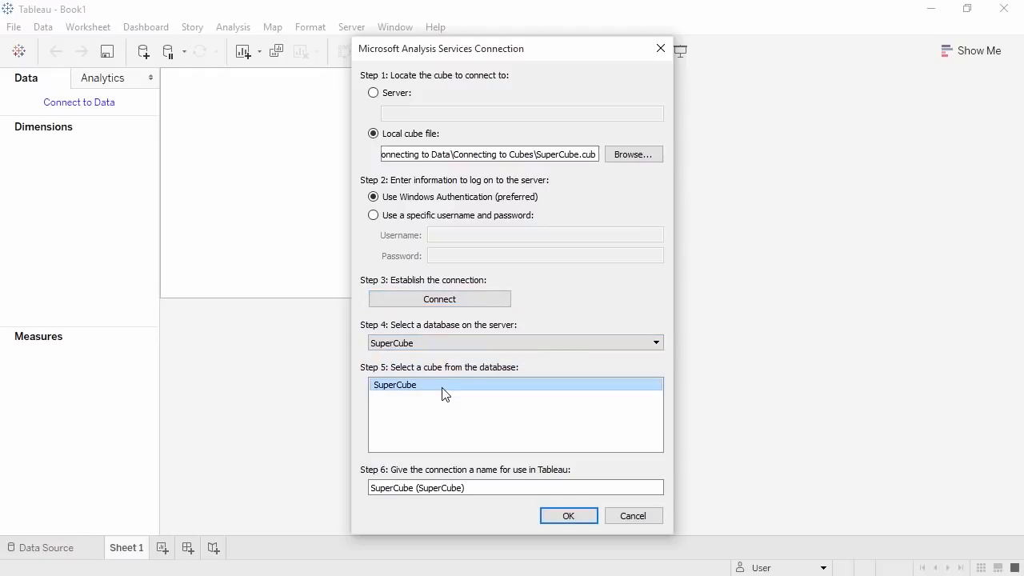
{"action": "left_click_drag", "start_coordinate": [469, 490], "coordinate": [417, 490]}
{"action": "key", "text": "BackSpace"}
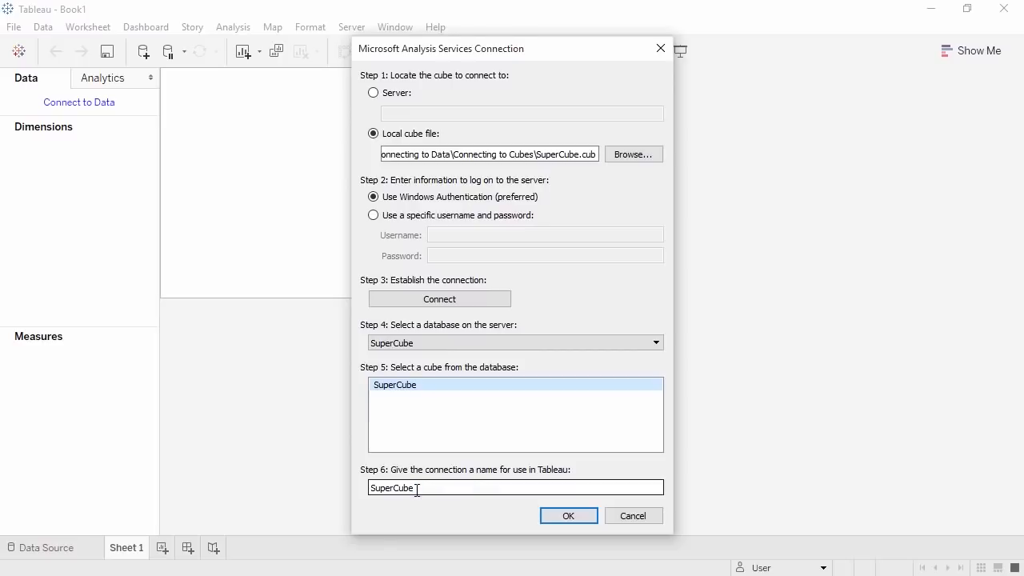
{"action": "left_click", "coordinate": [549, 517]}
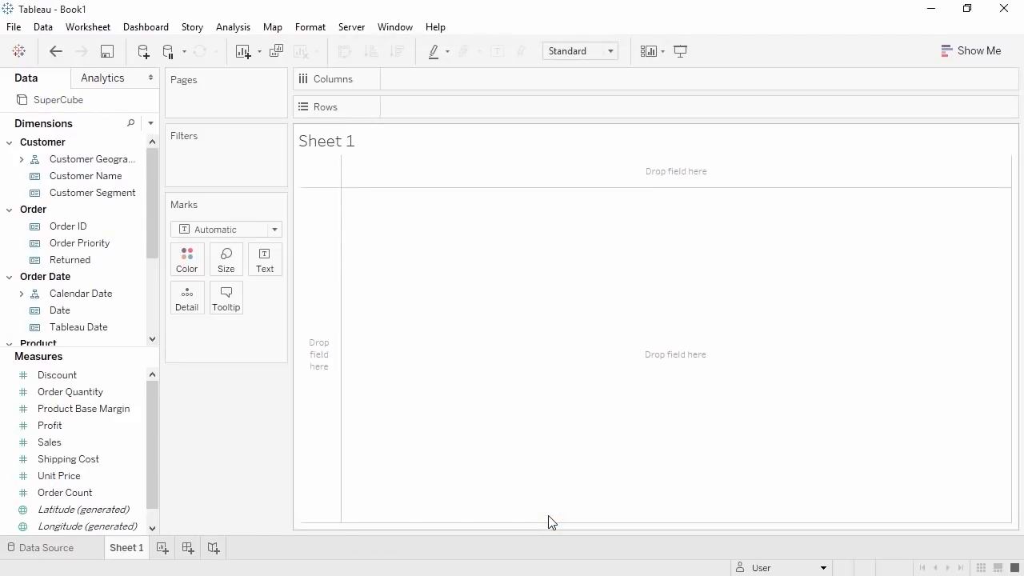
{"action": "left_click", "coordinate": [88, 552]}
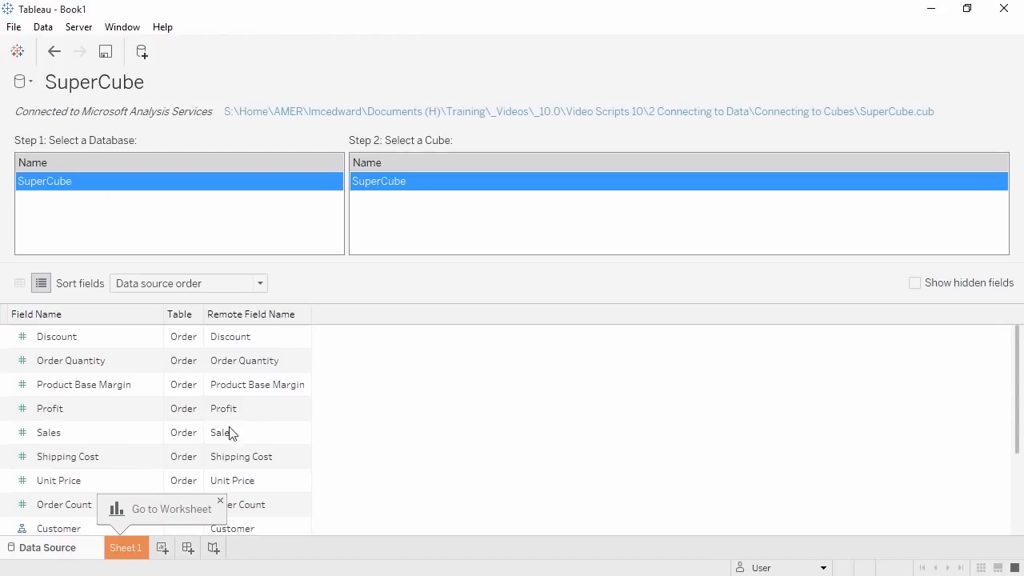
{"action": "double_click", "coordinate": [112, 418]}
{"action": "left_click", "coordinate": [22, 409]}
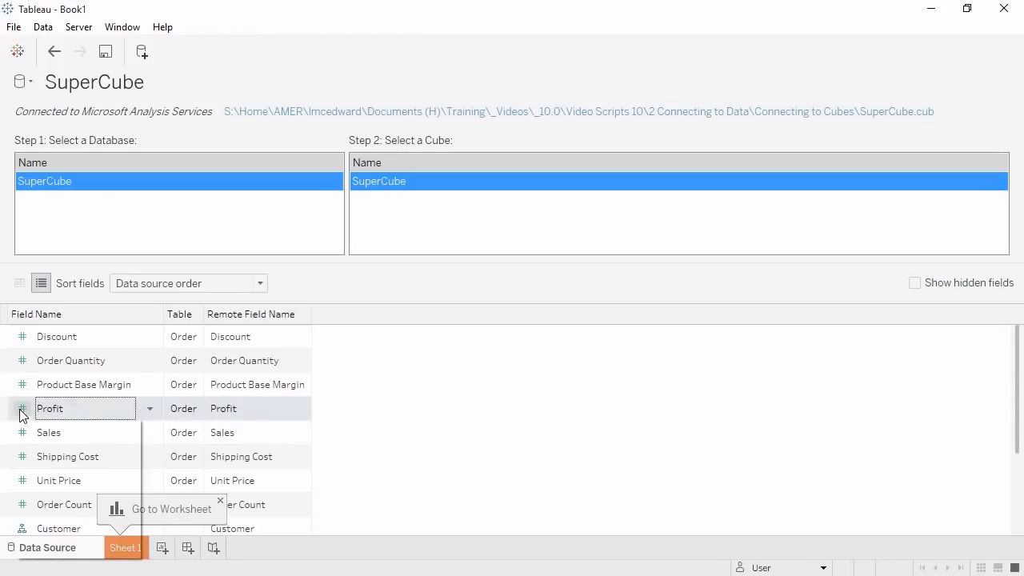
{"action": "left_click", "coordinate": [350, 419]}
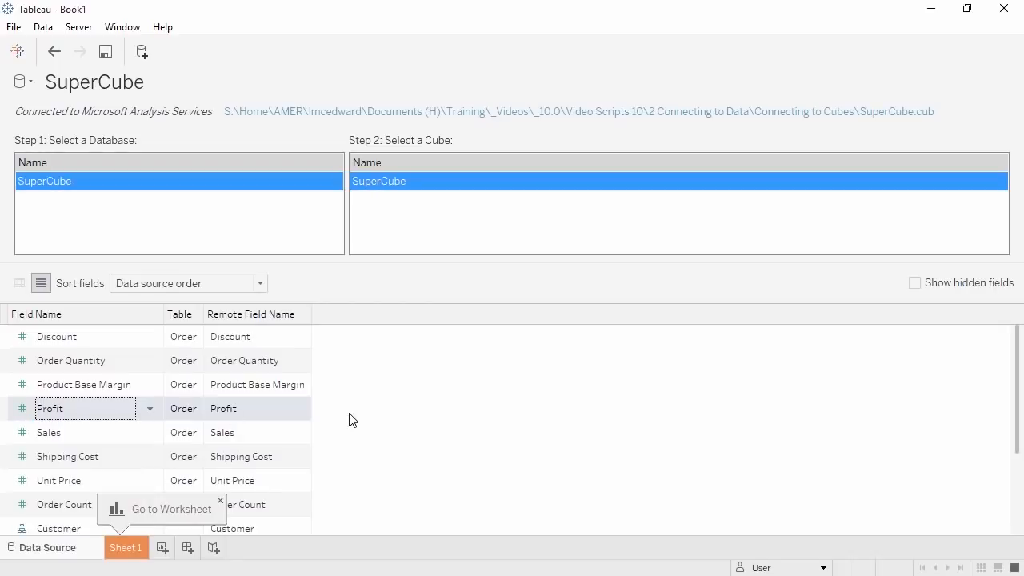
{"action": "left_click", "coordinate": [22, 285]}
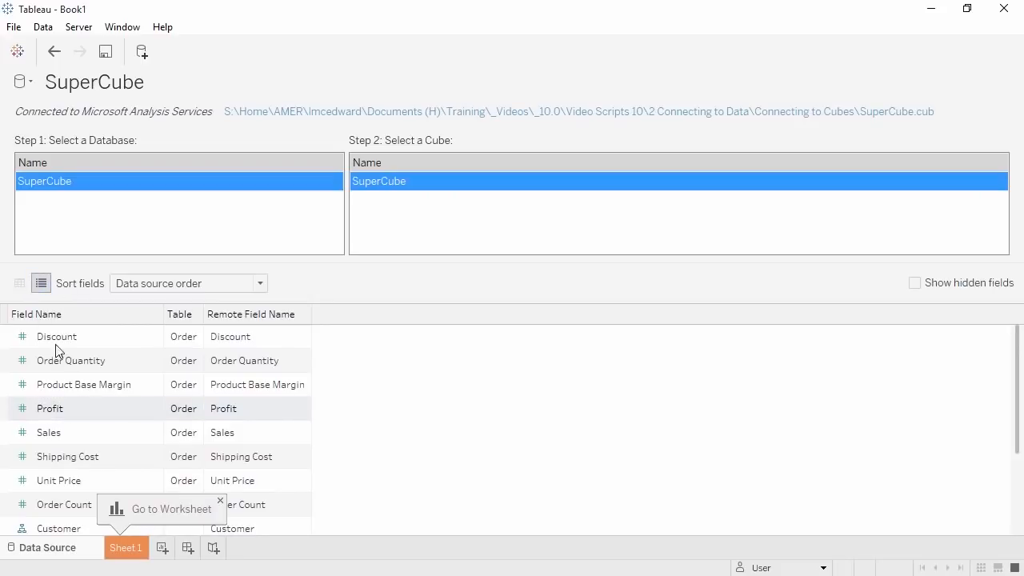
{"action": "left_click", "coordinate": [128, 550]}
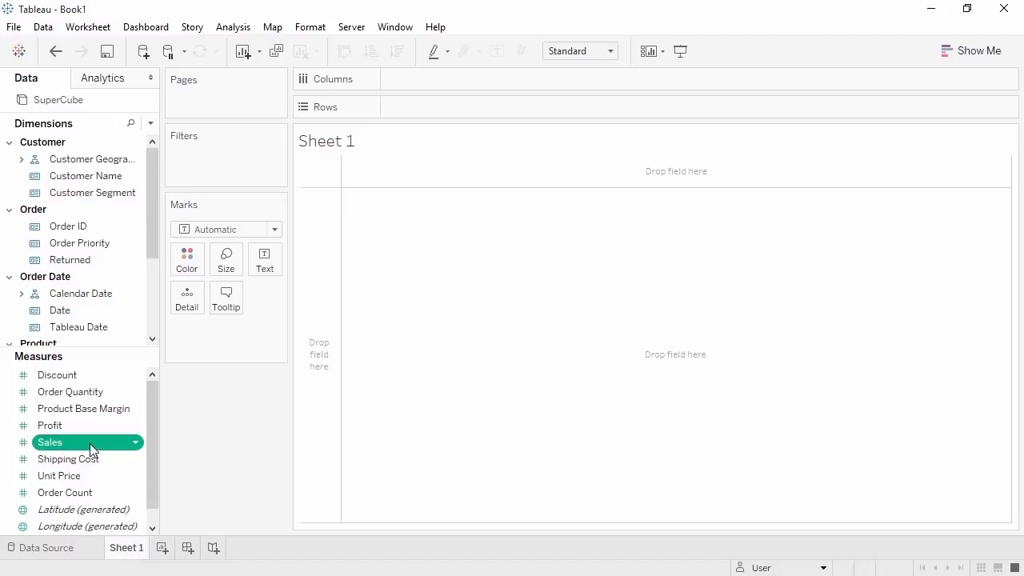
- Put Sales on Rows of Sheet 1 to draw one total bar of 14,907,053
{"action": "left_click_drag", "start_coordinate": [88, 444], "coordinate": [461, 106]}
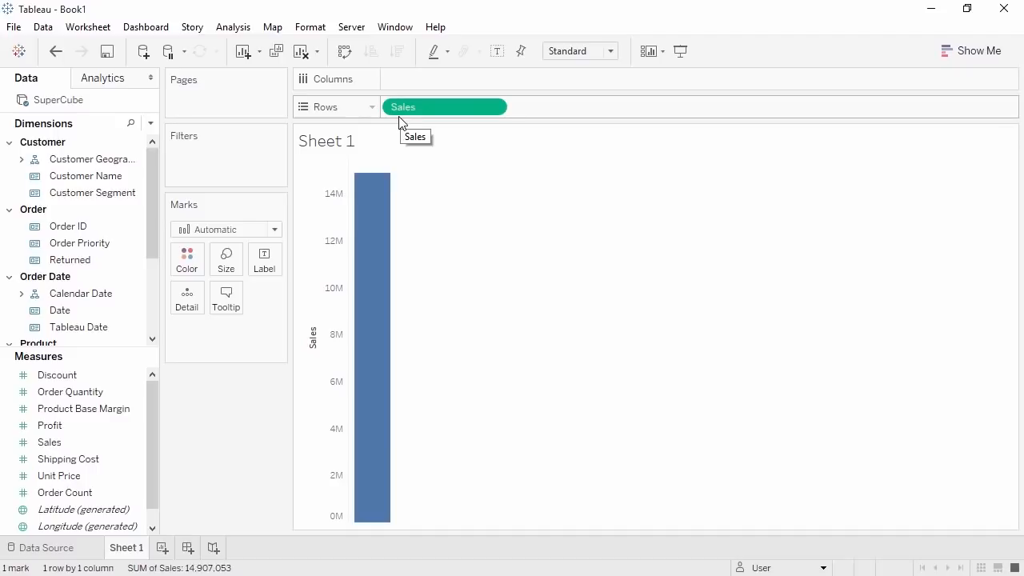
{"action": "right_click", "coordinate": [433, 107]}
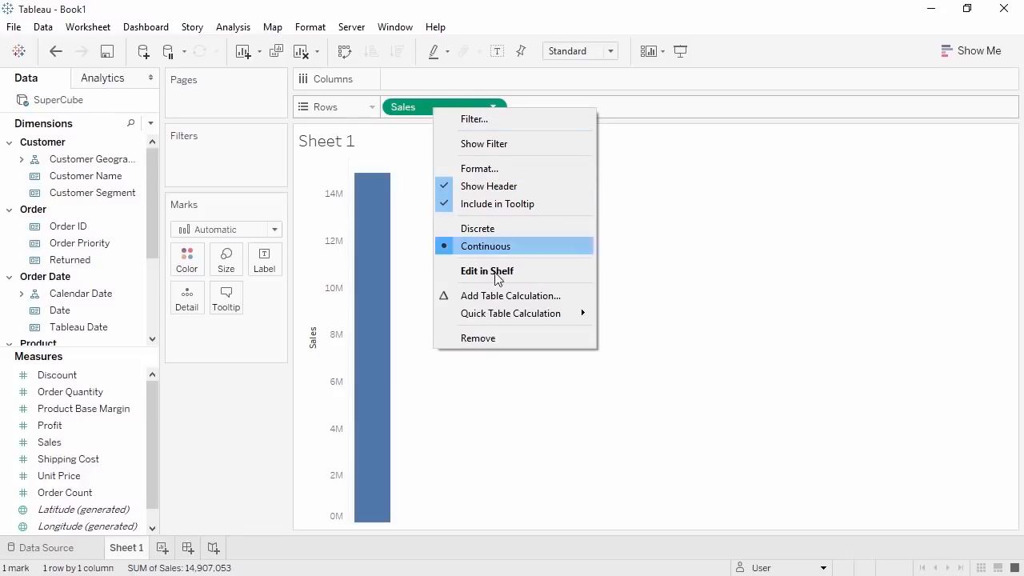
{"action": "mouse_move", "coordinate": [503, 319]}
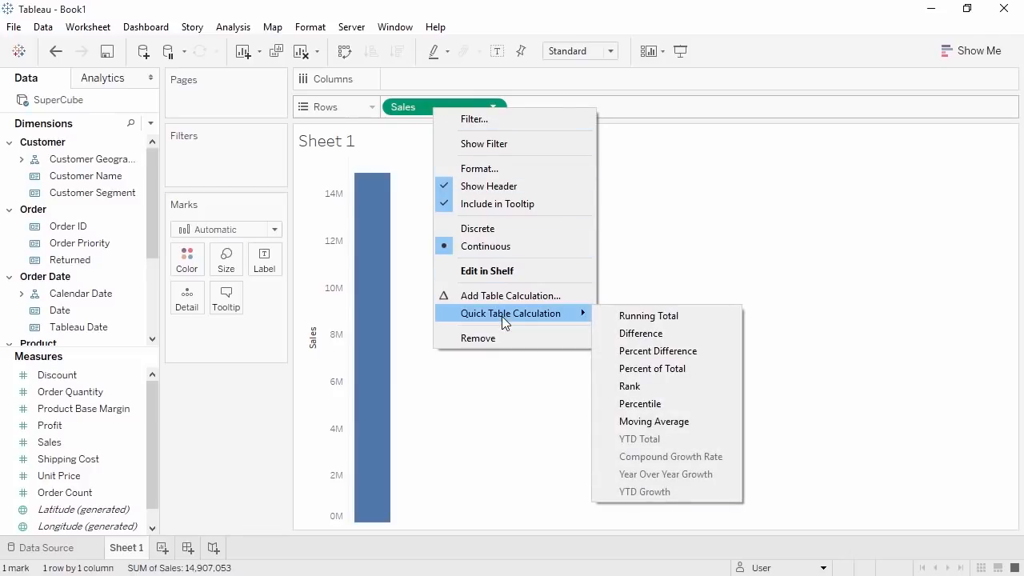
{"action": "left_click", "coordinate": [229, 407]}
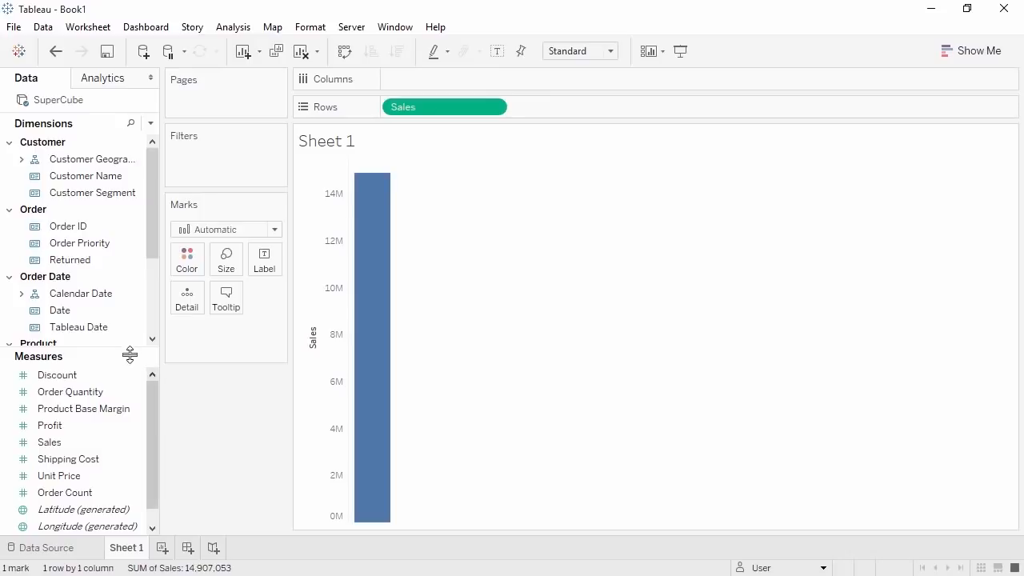
{"action": "left_click_drag", "start_coordinate": [117, 350], "coordinate": [104, 482]}
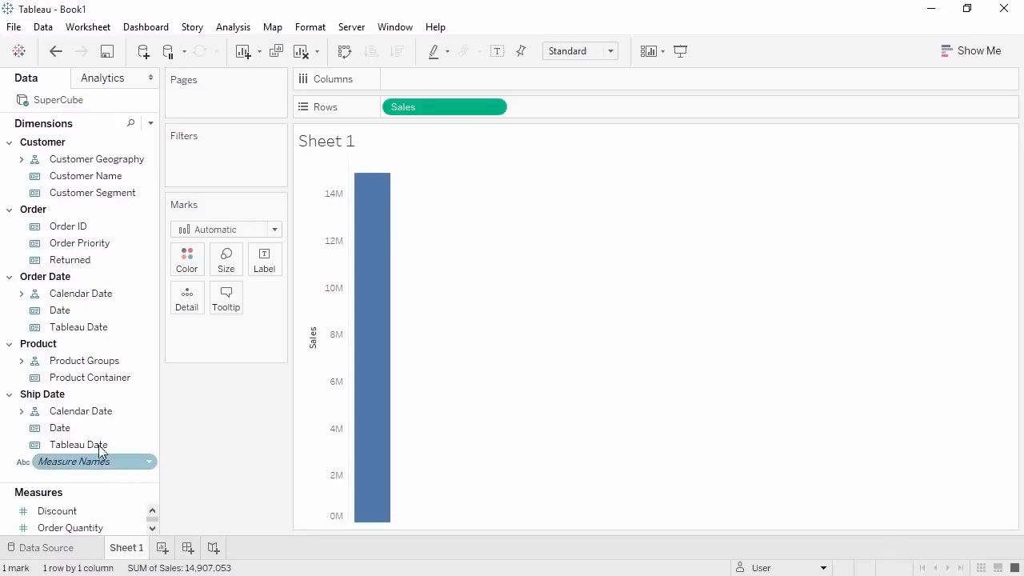
- Split the Sales bar into Region bars and show a Customer Geography filter card
{"action": "left_click", "coordinate": [10, 210]}
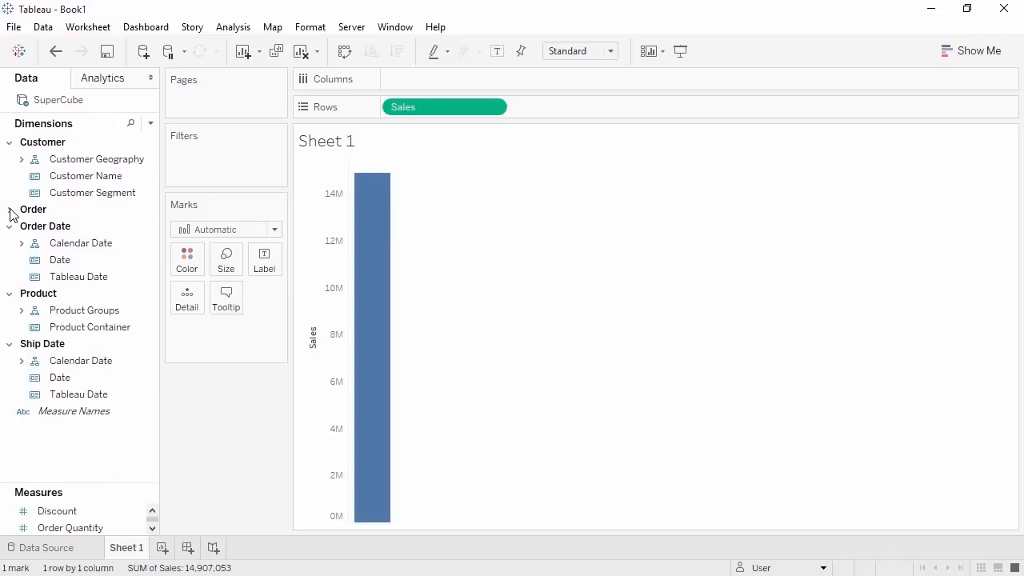
{"action": "left_click", "coordinate": [22, 160]}
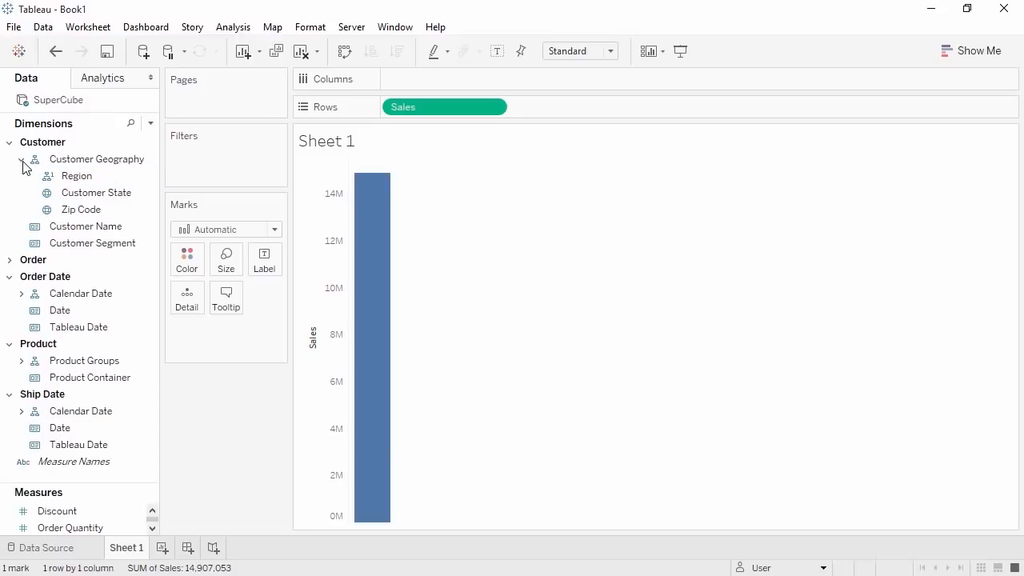
{"action": "left_click", "coordinate": [77, 176]}
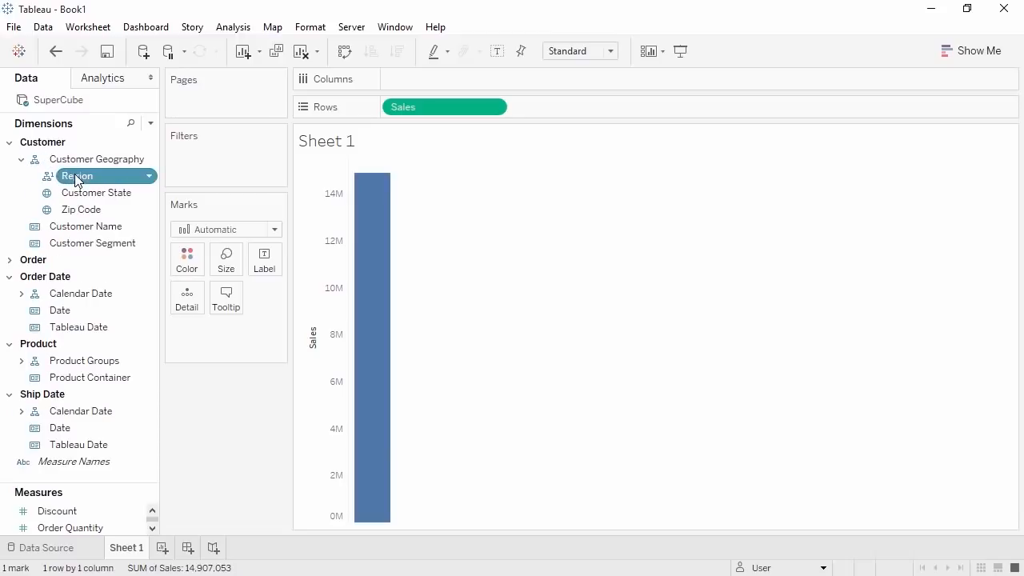
{"action": "left_click_drag", "start_coordinate": [96, 176], "coordinate": [401, 81]}
{"action": "right_click", "coordinate": [414, 77]}
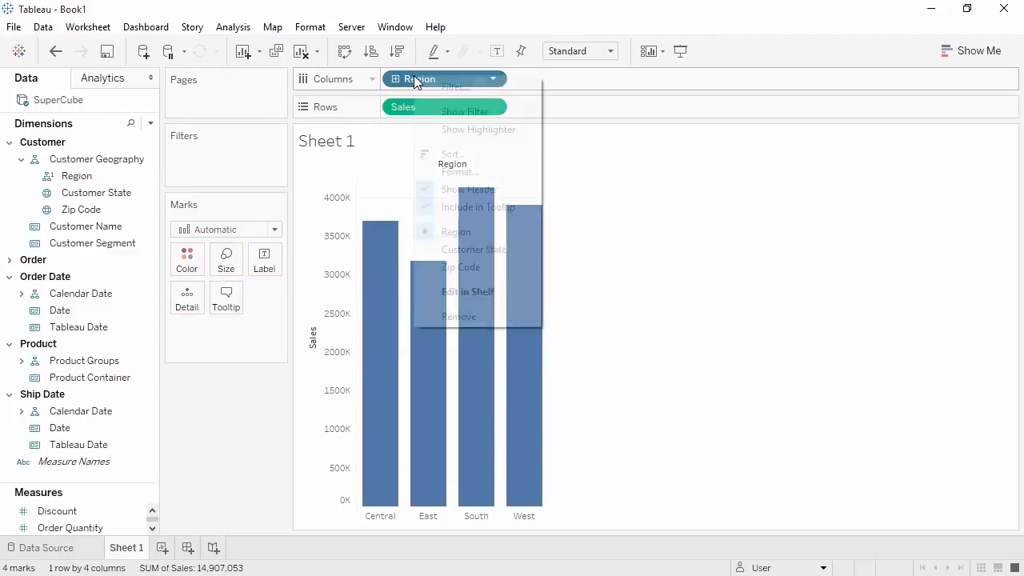
{"action": "left_click", "coordinate": [435, 113]}
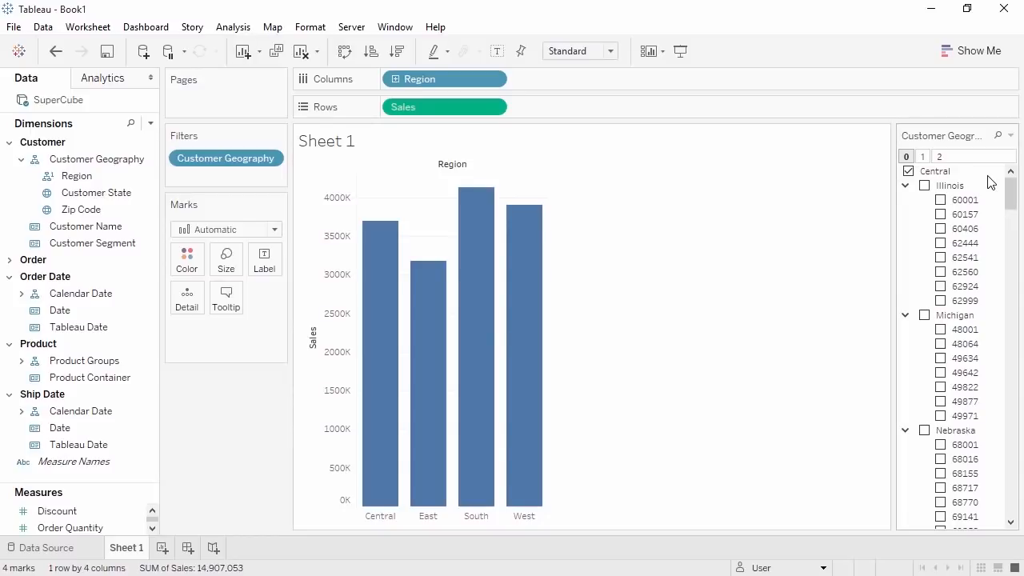
- Collapse the Central and East state lists in the filter card, then create Sheet 2
{"action": "left_click", "coordinate": [938, 175]}
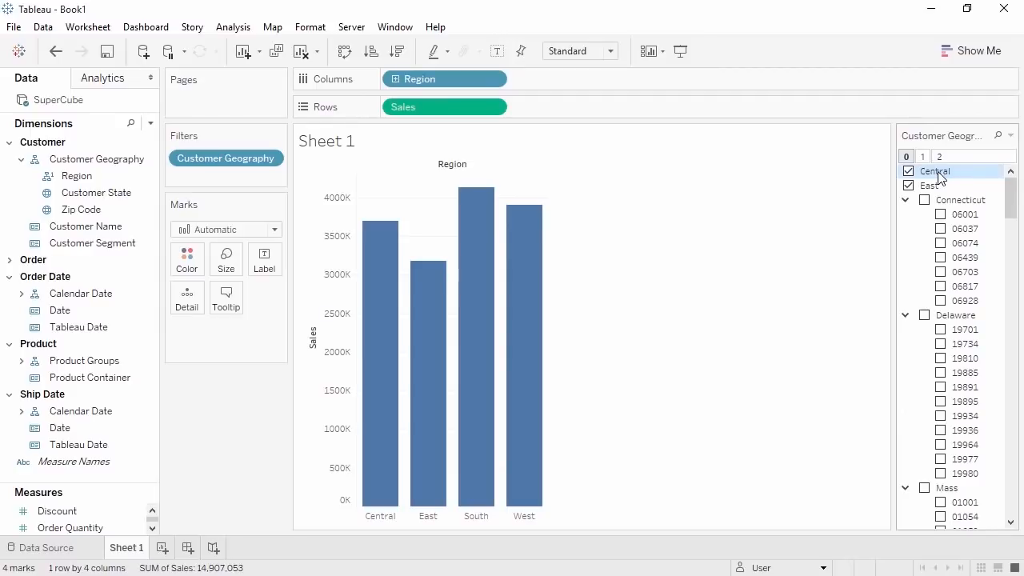
{"action": "left_click", "coordinate": [932, 187]}
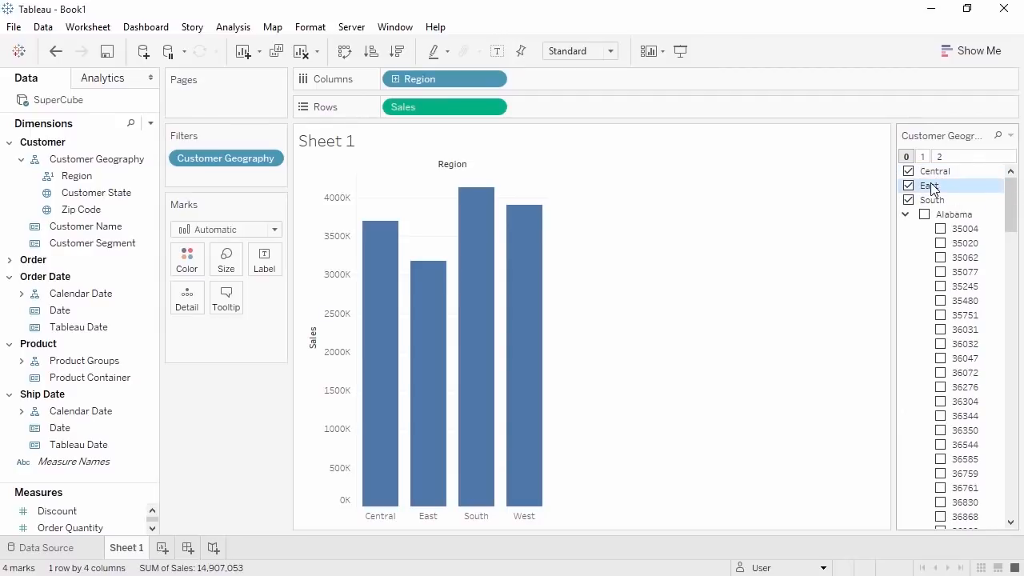
{"action": "left_click", "coordinate": [160, 551]}
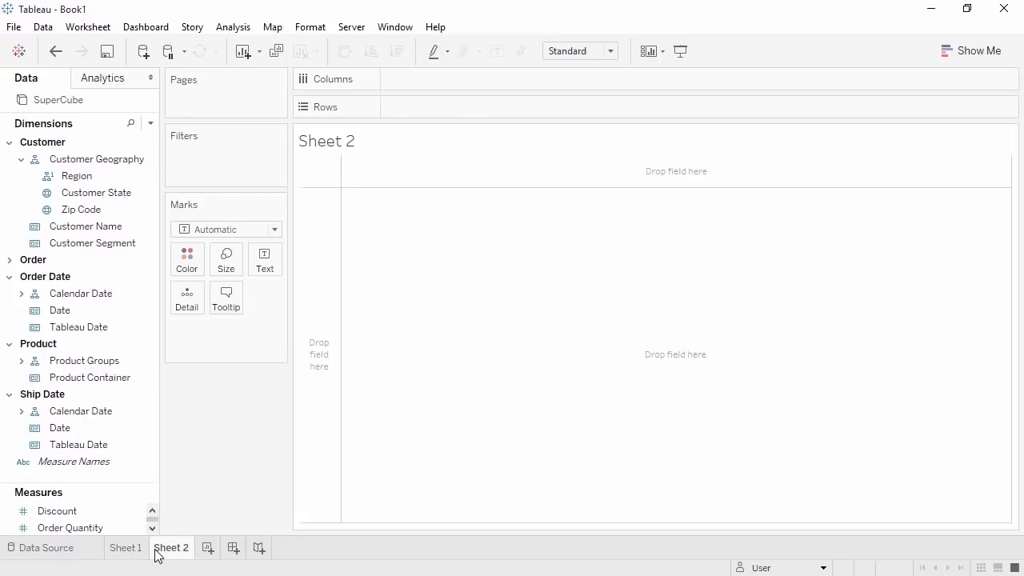
- Chart Sales by Calendar Date quarters on Sheet 2, removing Year Name to leave 16 quarter bars
{"action": "left_click_drag", "start_coordinate": [101, 482], "coordinate": [96, 428]}
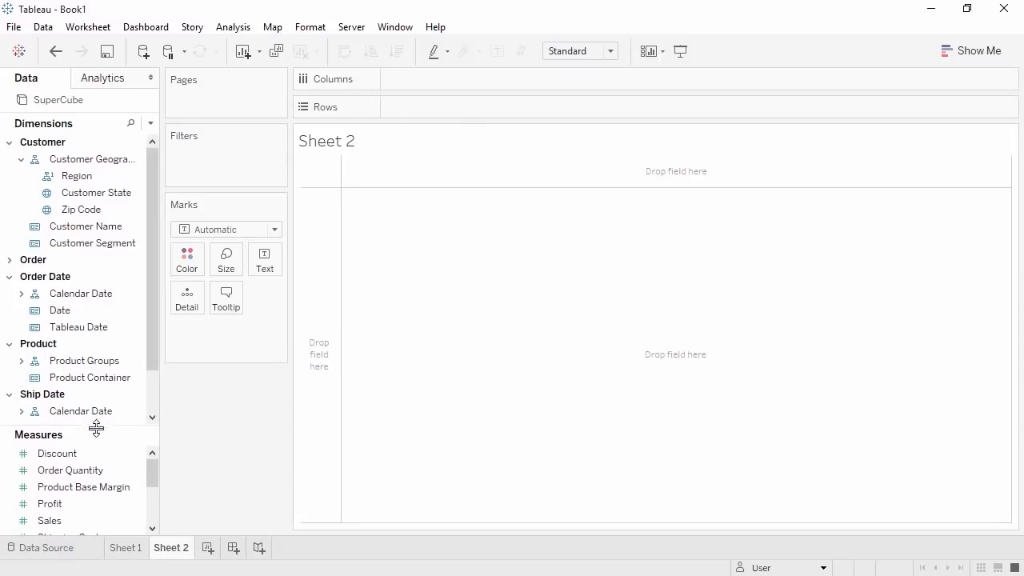
{"action": "double_click", "coordinate": [88, 521]}
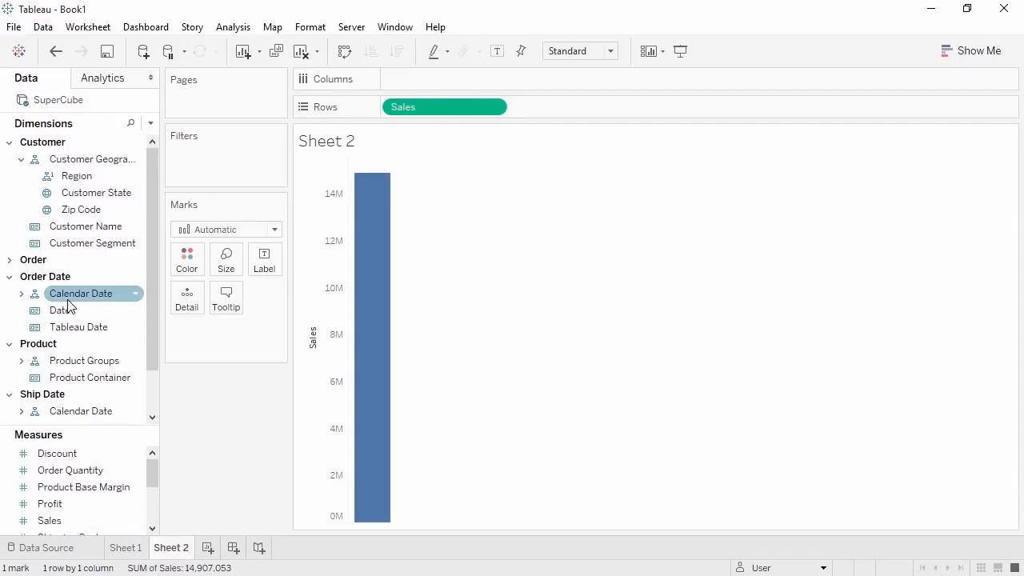
{"action": "left_click_drag", "start_coordinate": [68, 302], "coordinate": [224, 200]}
{"action": "left_click_drag", "start_coordinate": [430, 84], "coordinate": [430, 83]}
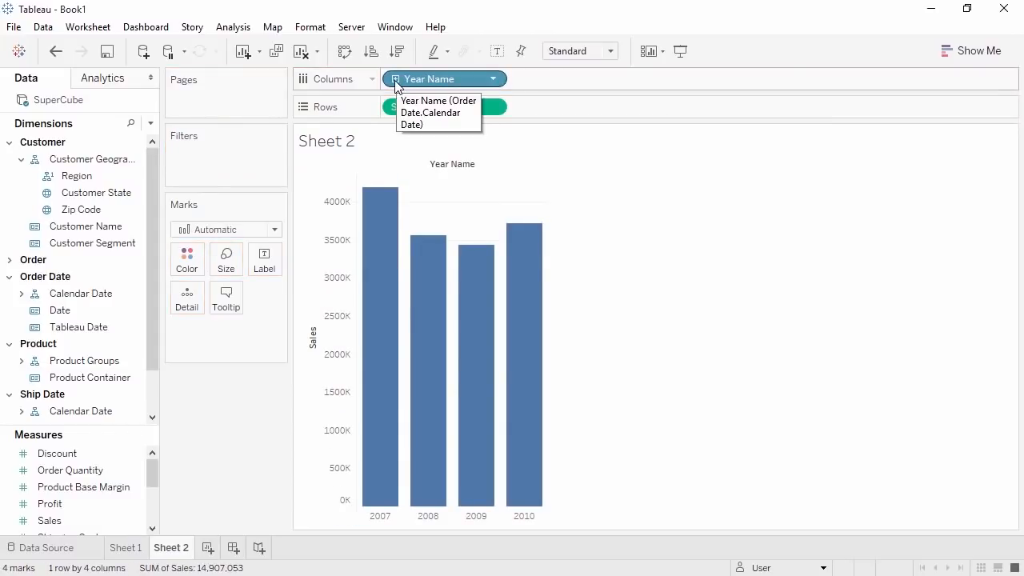
{"action": "left_click", "coordinate": [395, 80]}
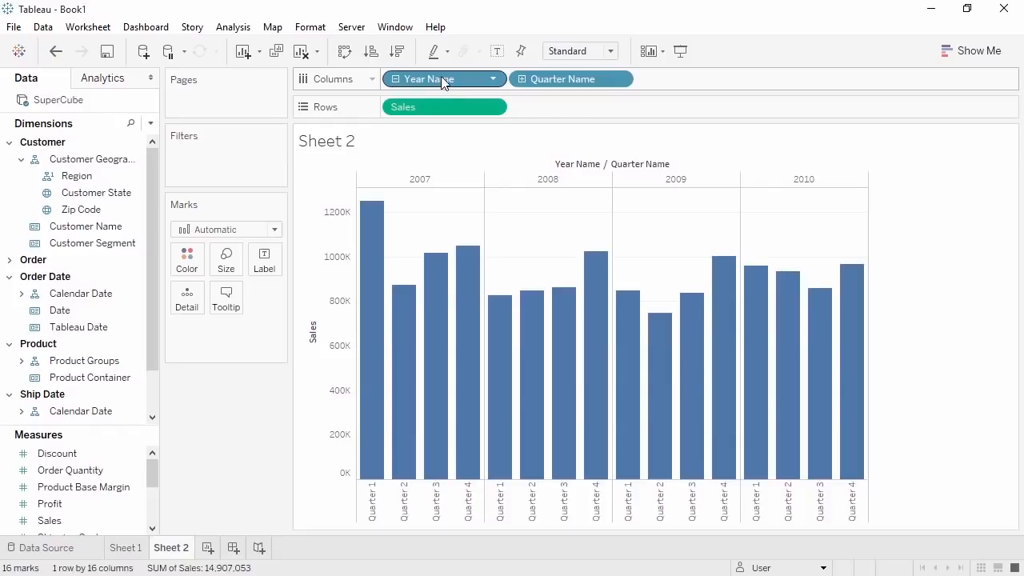
{"action": "left_click_drag", "start_coordinate": [441, 76], "coordinate": [256, 406]}
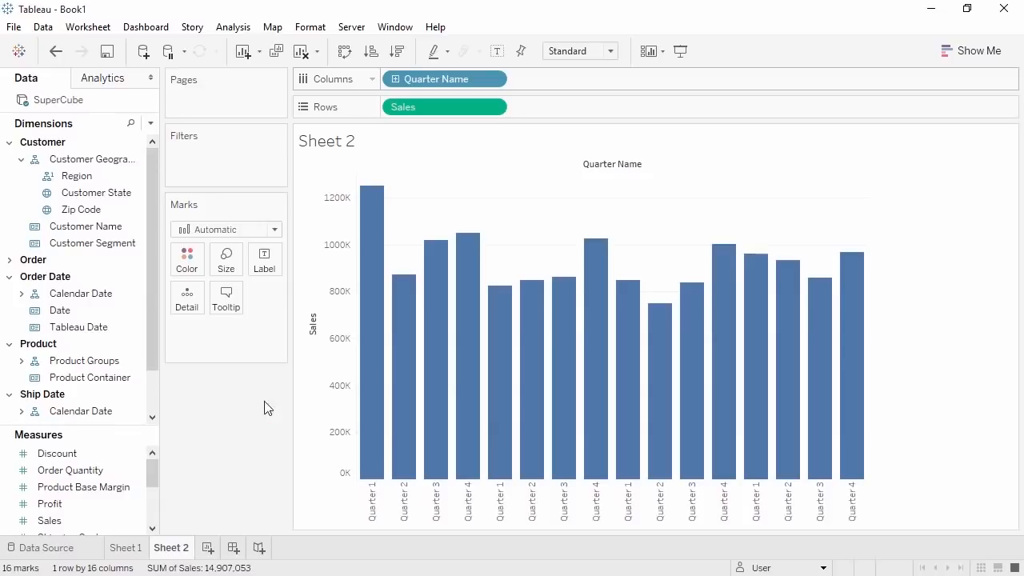
- Show the Calendar Date filter card from the Quarter Name pill and review its dropdown options
{"action": "right_click", "coordinate": [416, 84]}
{"action": "left_click", "coordinate": [435, 120]}
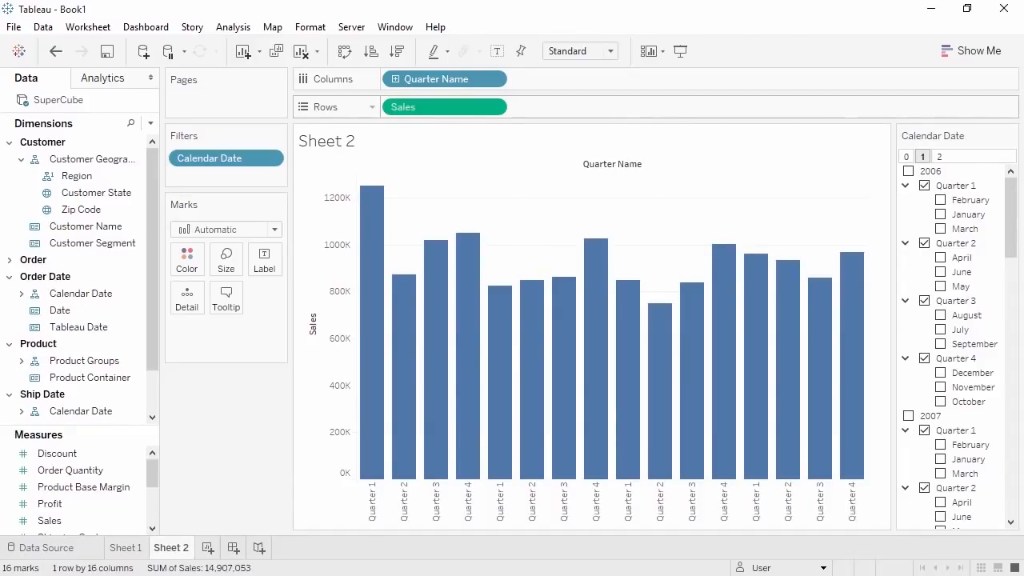
{"action": "left_click", "coordinate": [1012, 135]}
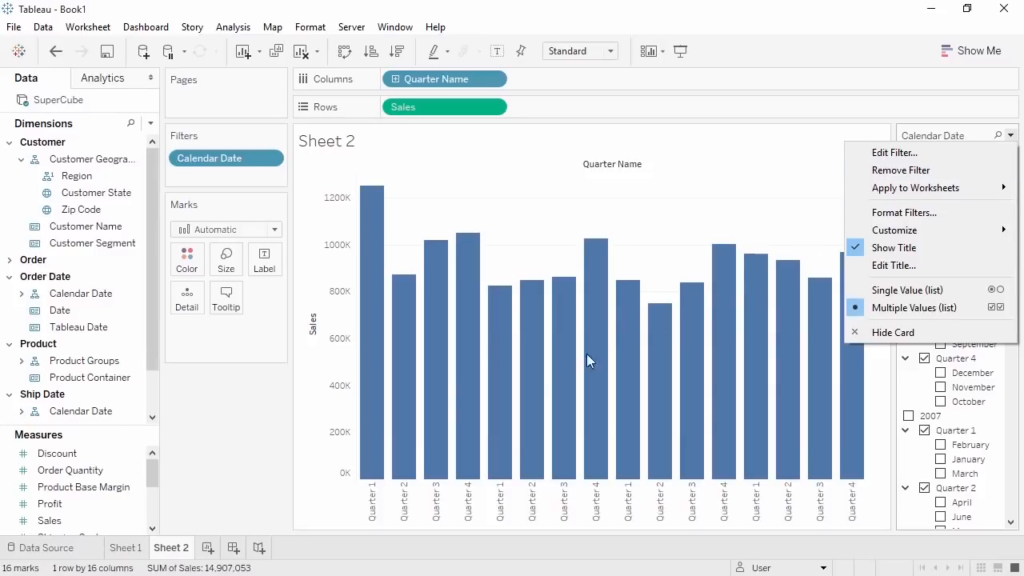
{"action": "left_click", "coordinate": [230, 394]}
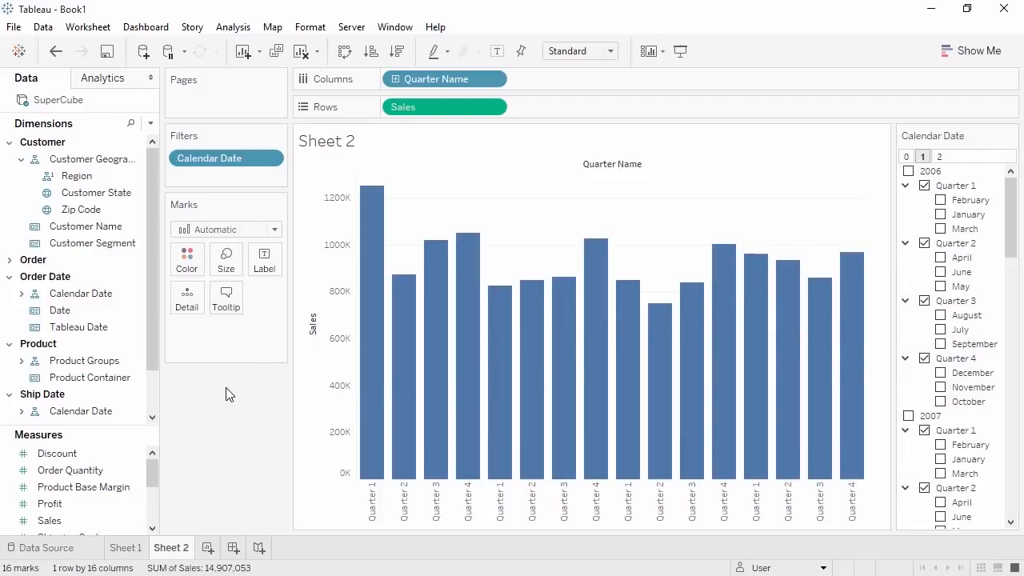
{"action": "left_click", "coordinate": [125, 278]}
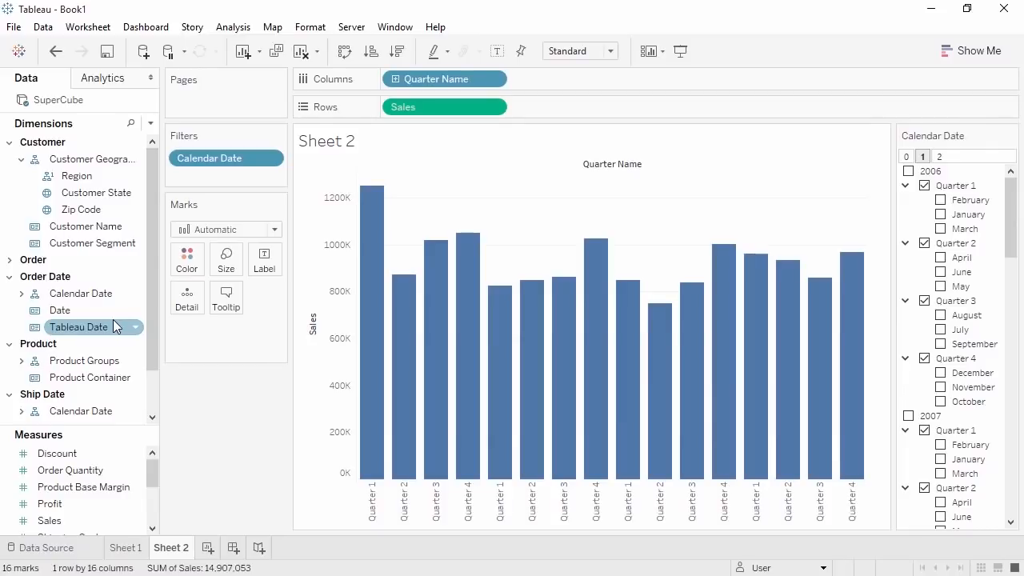
- Change Tableau Date to a Date type, undoing a trial daily timeline to keep the quarter bars
{"action": "left_click", "coordinate": [35, 331]}
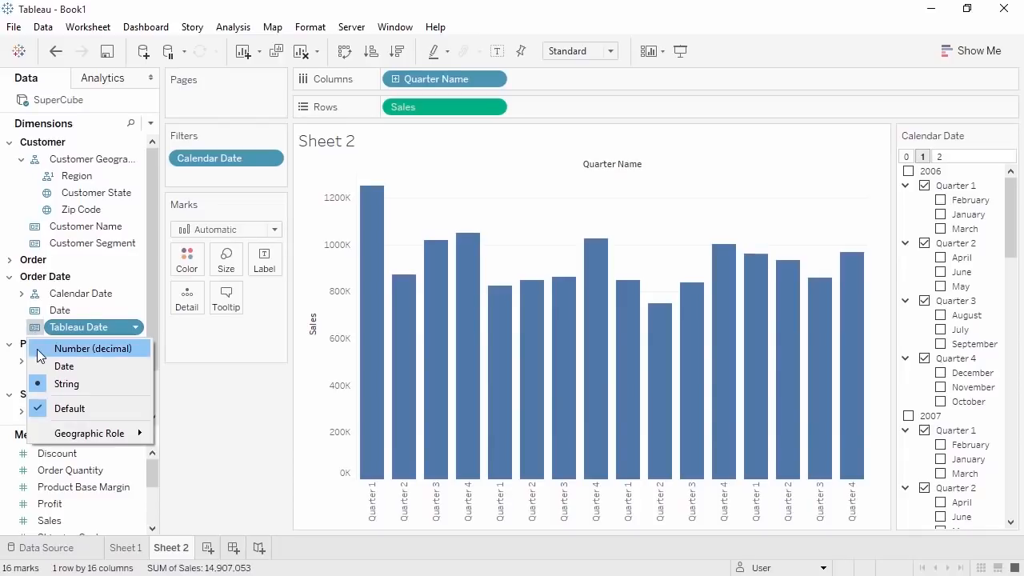
{"action": "left_click", "coordinate": [41, 365]}
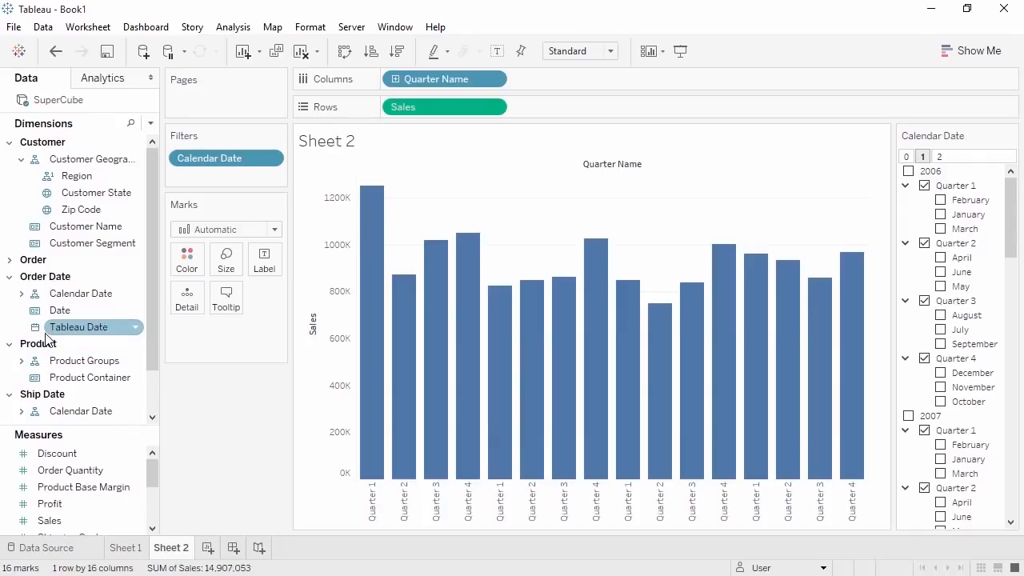
{"action": "left_click_drag", "start_coordinate": [65, 329], "coordinate": [572, 79]}
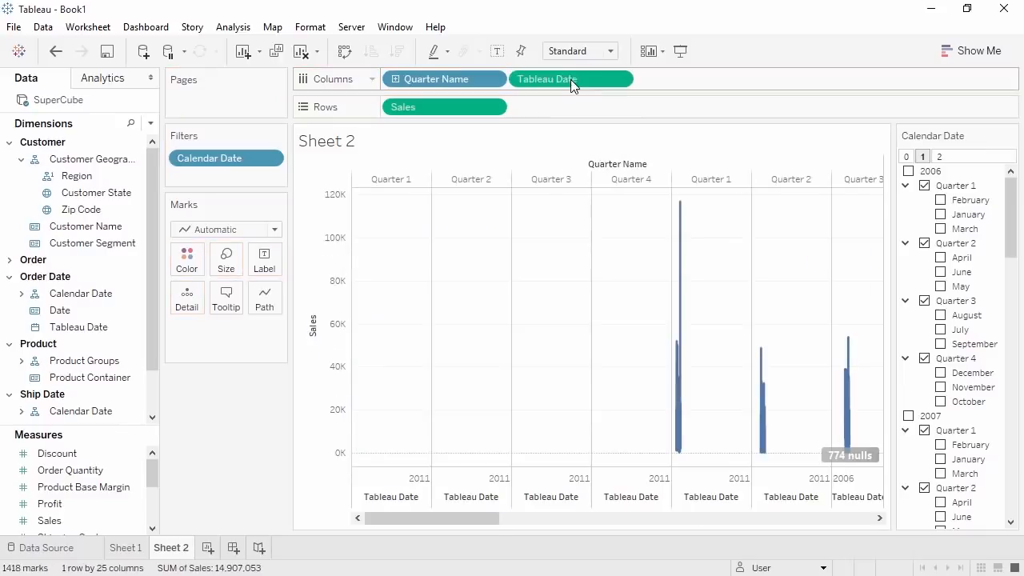
{"action": "left_click_drag", "start_coordinate": [427, 82], "coordinate": [227, 416]}
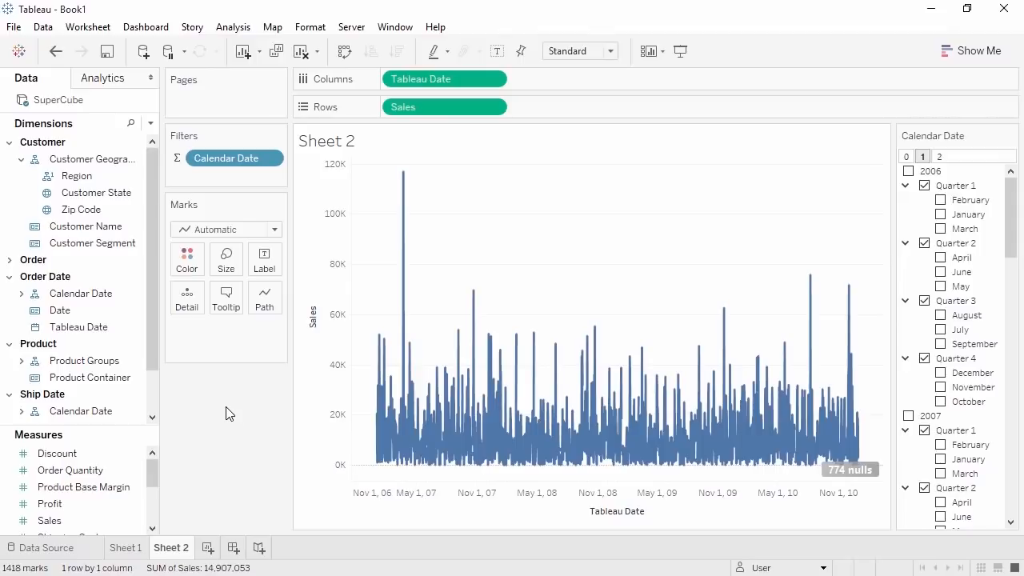
{"action": "left_click", "coordinate": [55, 52]}
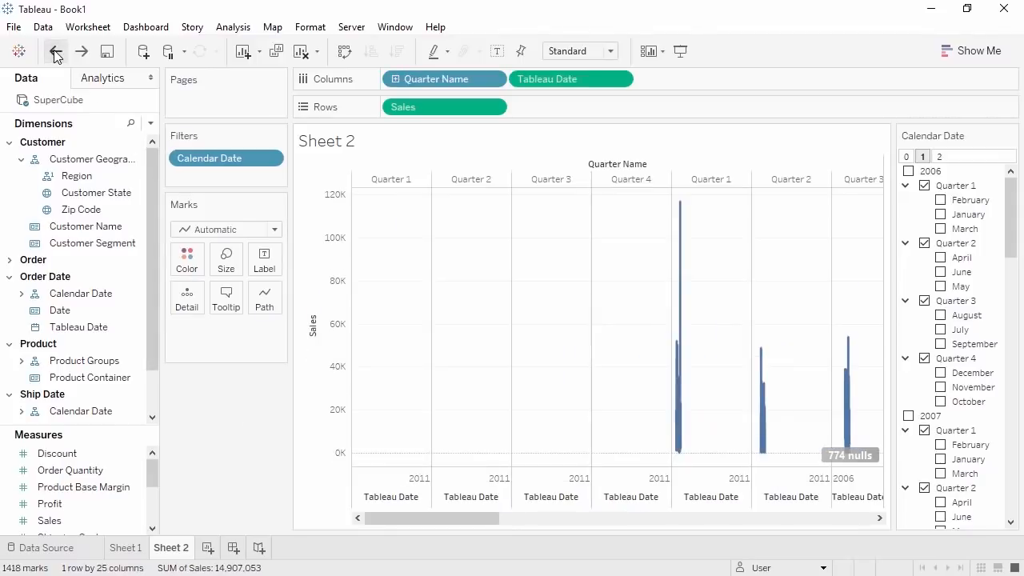
{"action": "left_click", "coordinate": [56, 51]}
{"action": "left_click", "coordinate": [94, 328]}
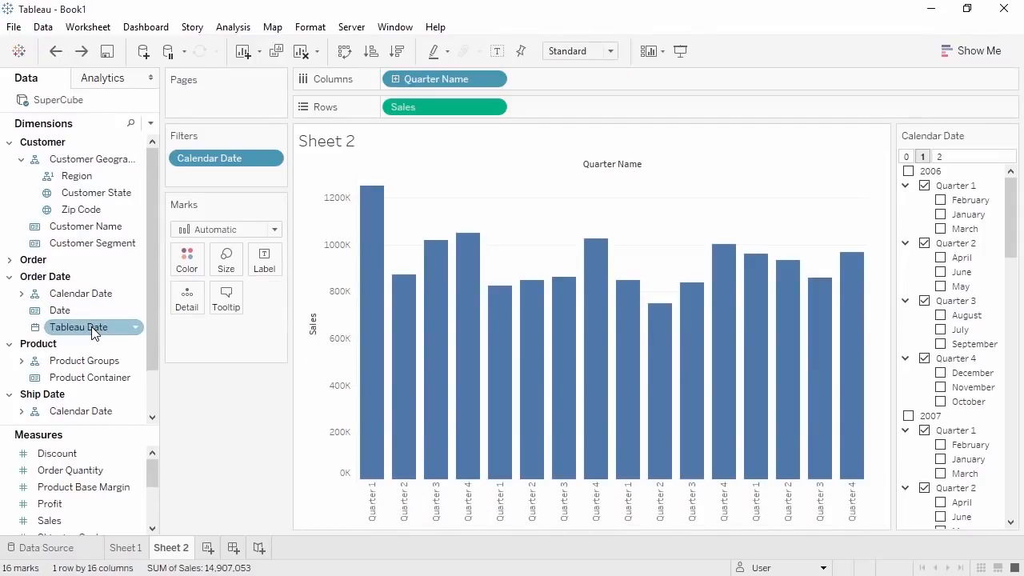
- Show a Tableau Date range filter spanning 1/1/2006 to 12/31/2011, then create Sheet 3
{"action": "right_click", "coordinate": [93, 330]}
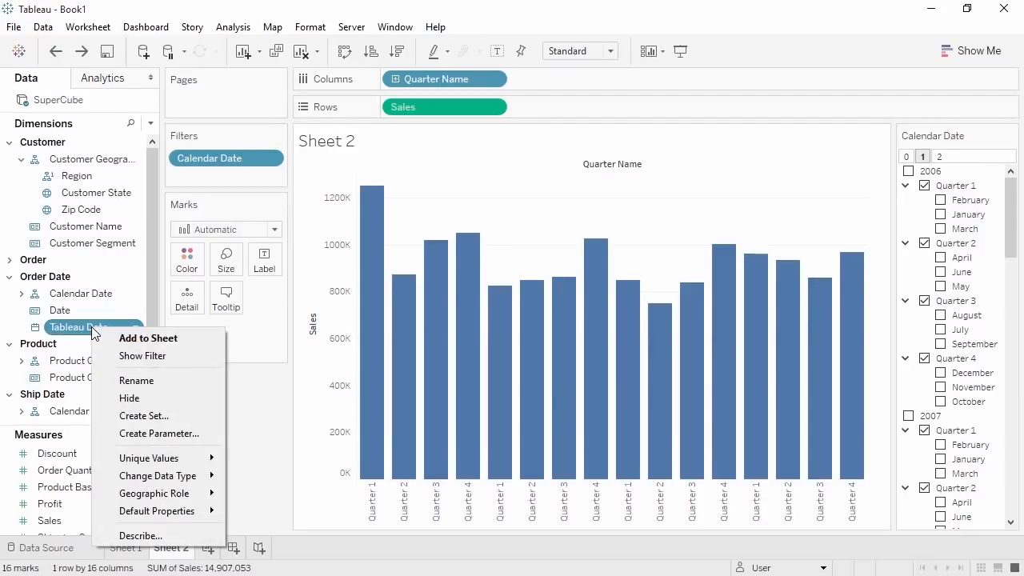
{"action": "left_click", "coordinate": [119, 356]}
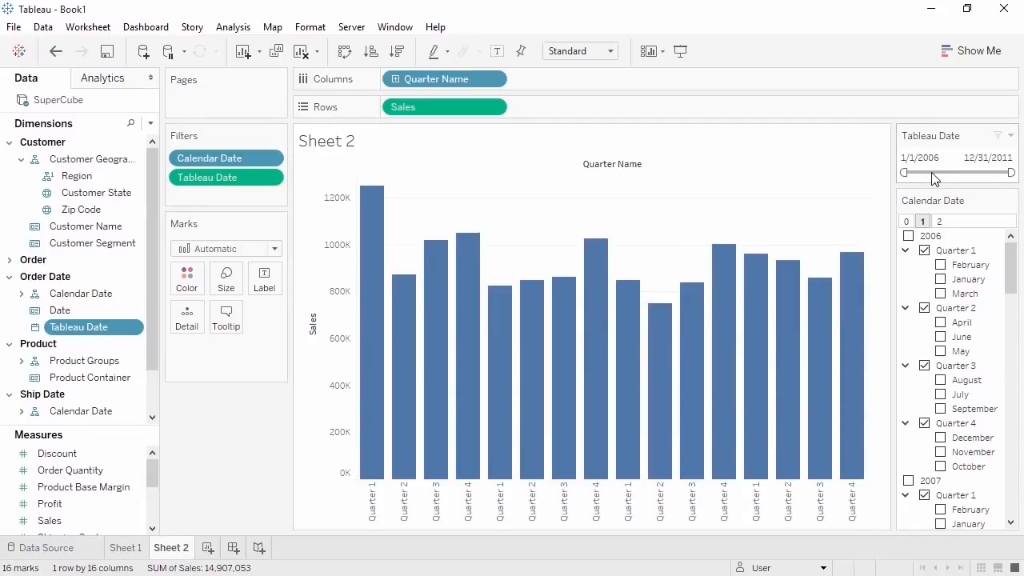
{"action": "left_click", "coordinate": [1011, 136]}
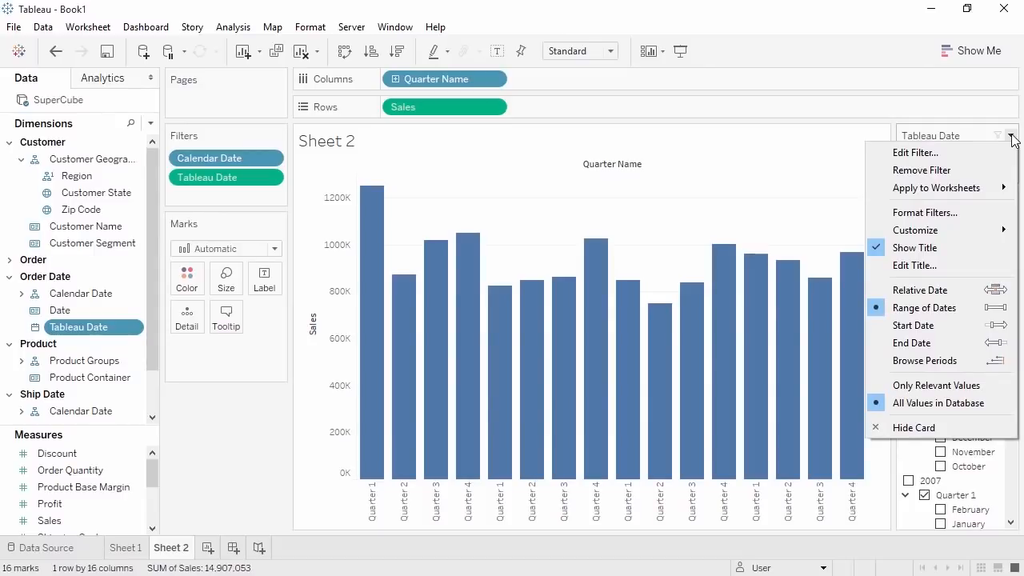
{"action": "left_click", "coordinate": [207, 548]}
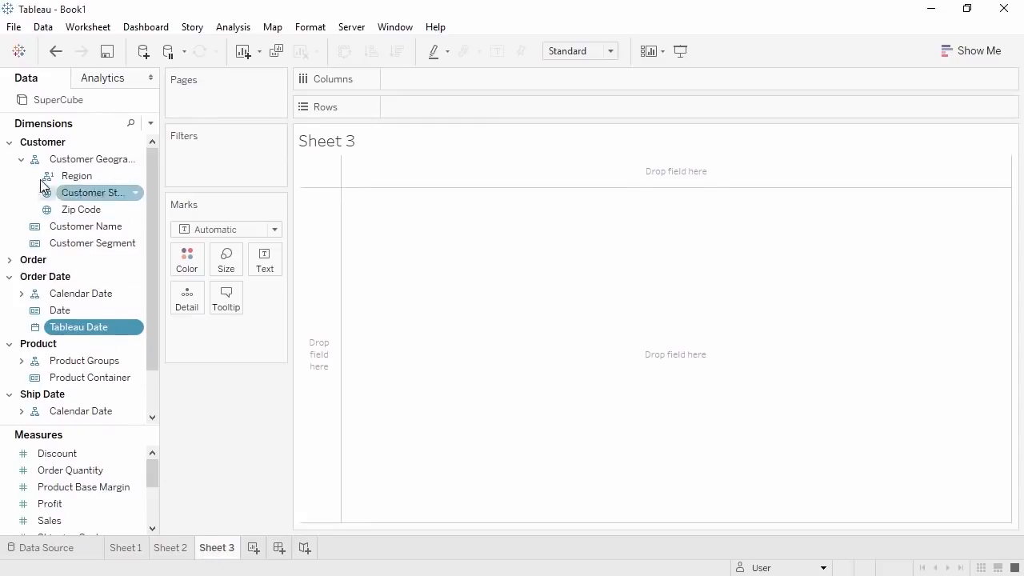
- Build the 'Category Filter' set from Product Category with Furniture, Office Supplies and Technology
{"action": "left_click", "coordinate": [10, 142]}
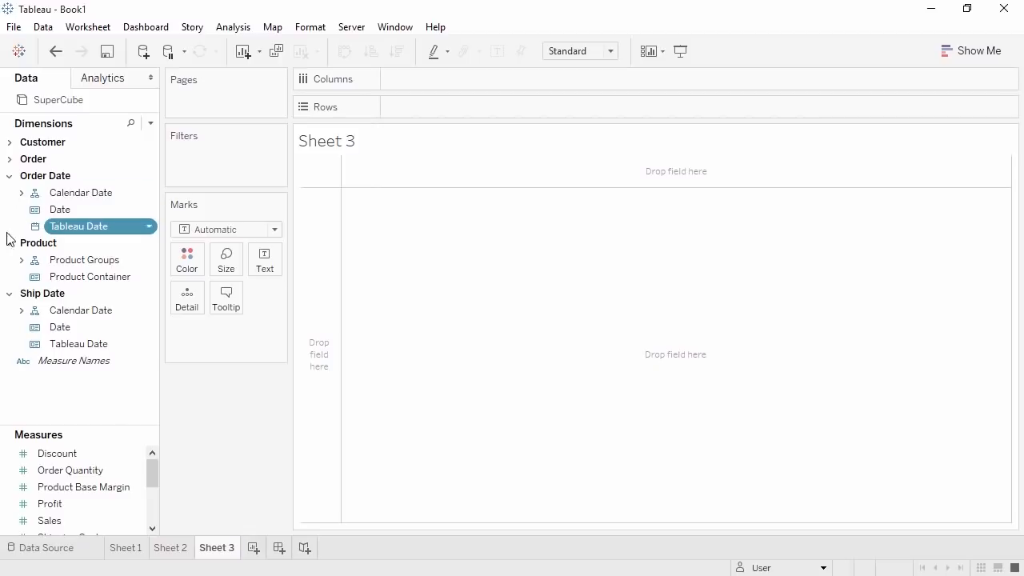
{"action": "left_click", "coordinate": [22, 260]}
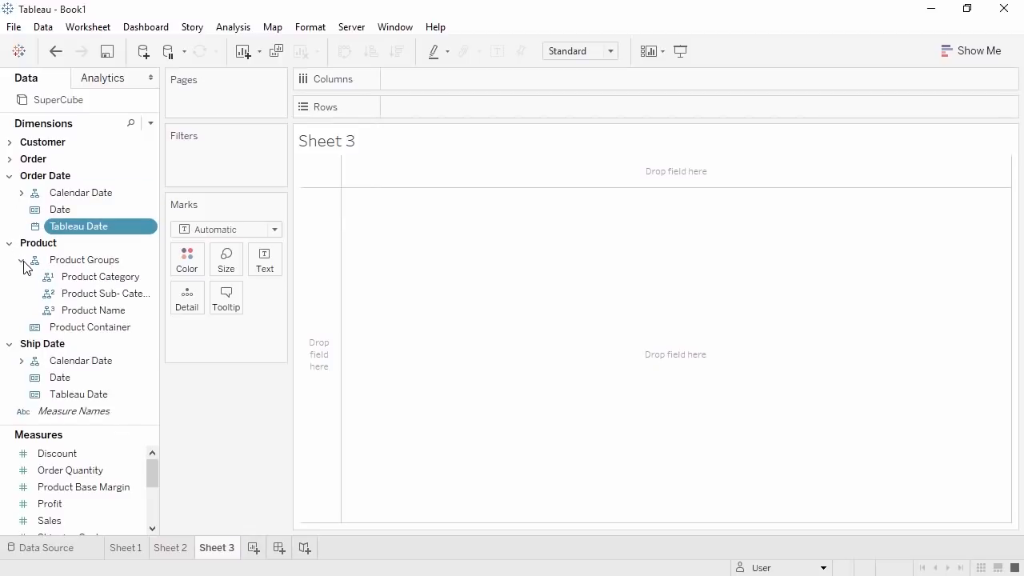
{"action": "right_click", "coordinate": [80, 280]}
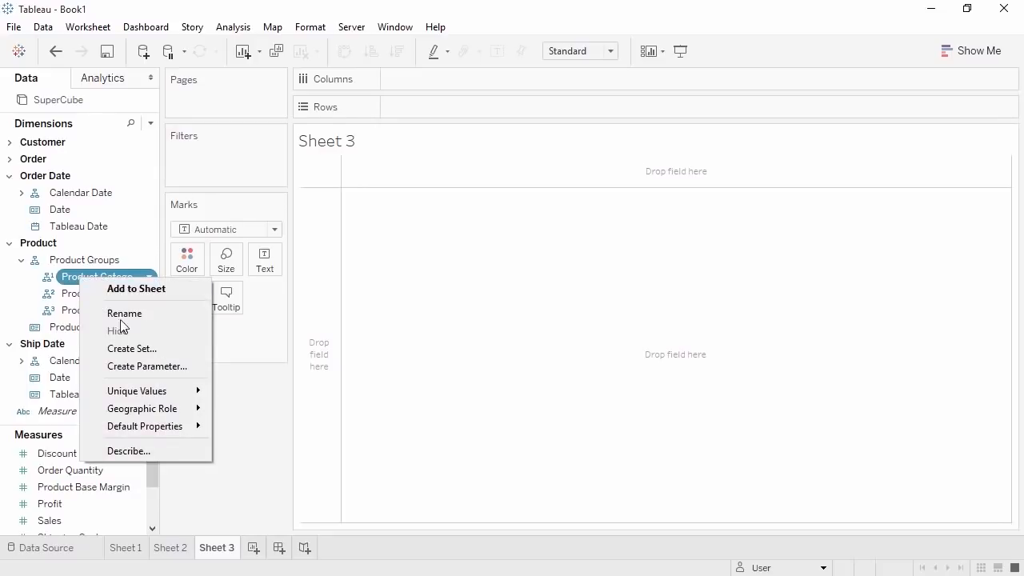
{"action": "left_click", "coordinate": [132, 349]}
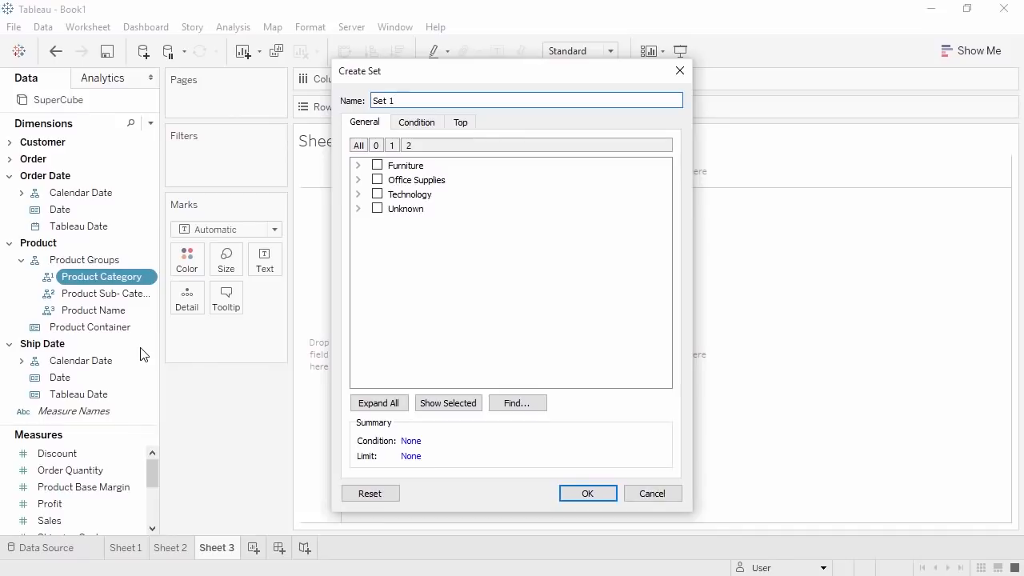
{"action": "left_click_drag", "start_coordinate": [406, 101], "coordinate": [366, 99]}
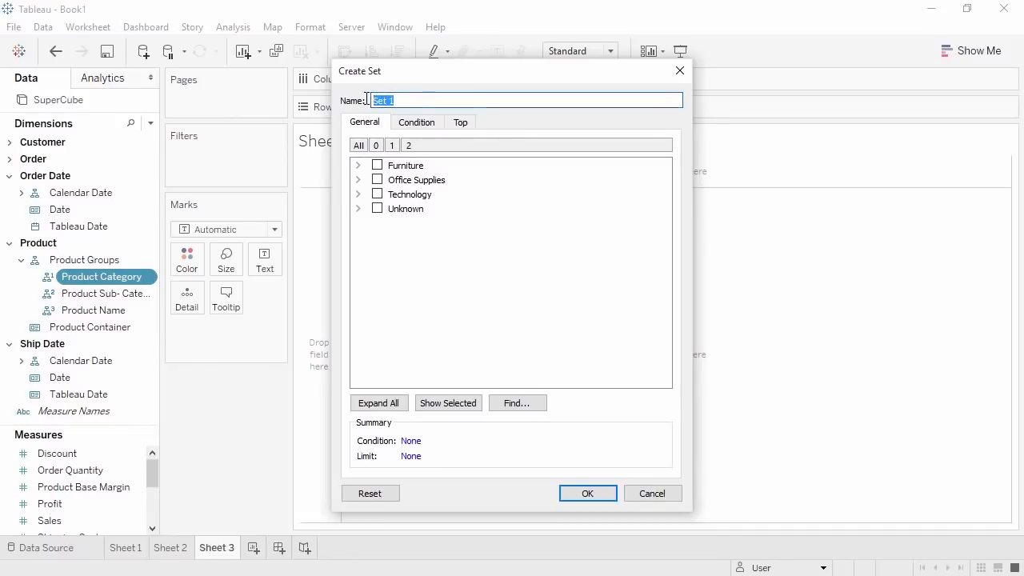
{"action": "type", "text": "Category Filter"}
{"action": "left_click", "coordinate": [377, 165]}
{"action": "left_click", "coordinate": [377, 179]}
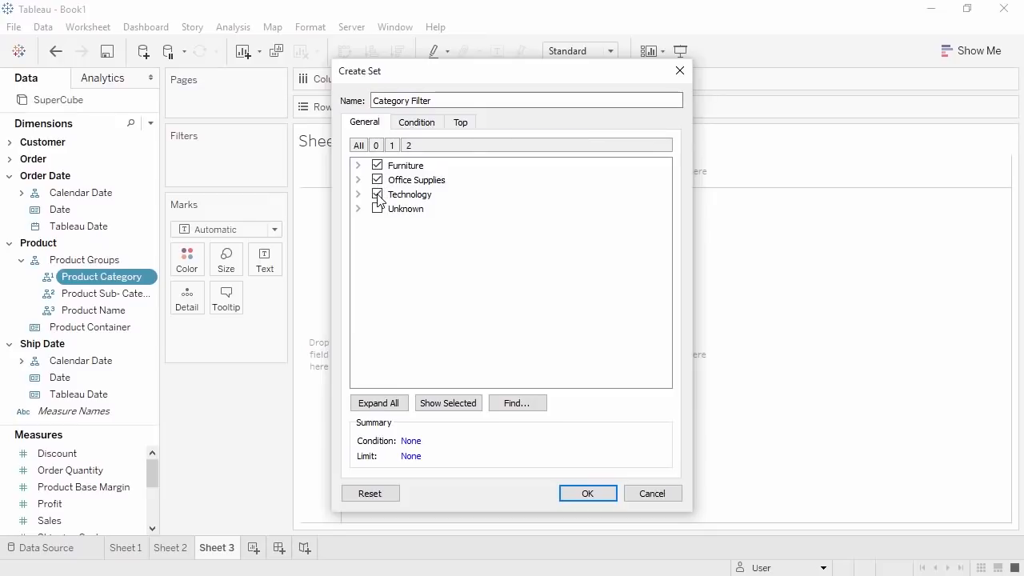
{"action": "left_click", "coordinate": [587, 494]}
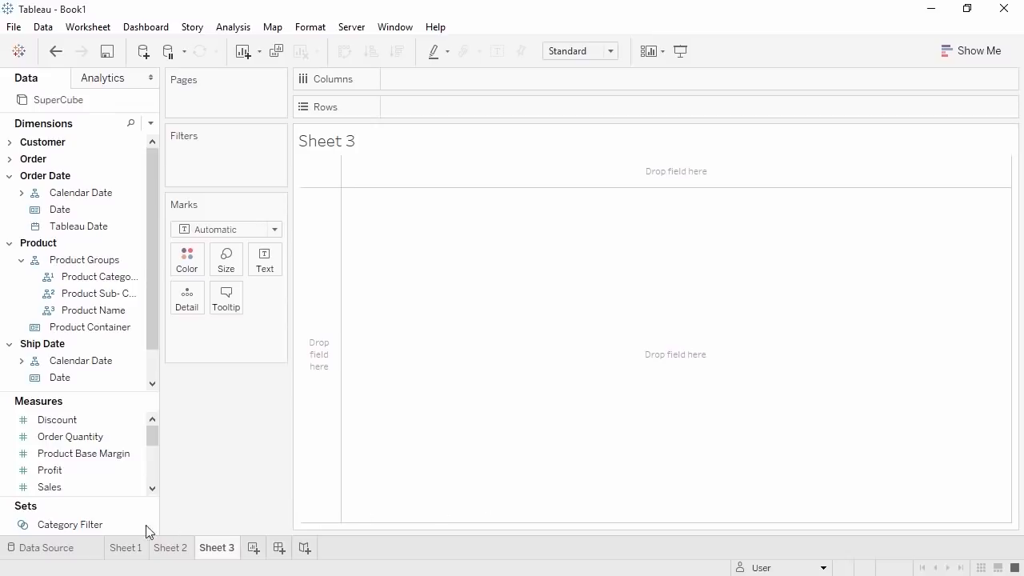
- Add Sales to Sheet 3 as a 14,907,053 bar and show the Category Filter set's filter card
{"action": "left_click", "coordinate": [95, 525]}
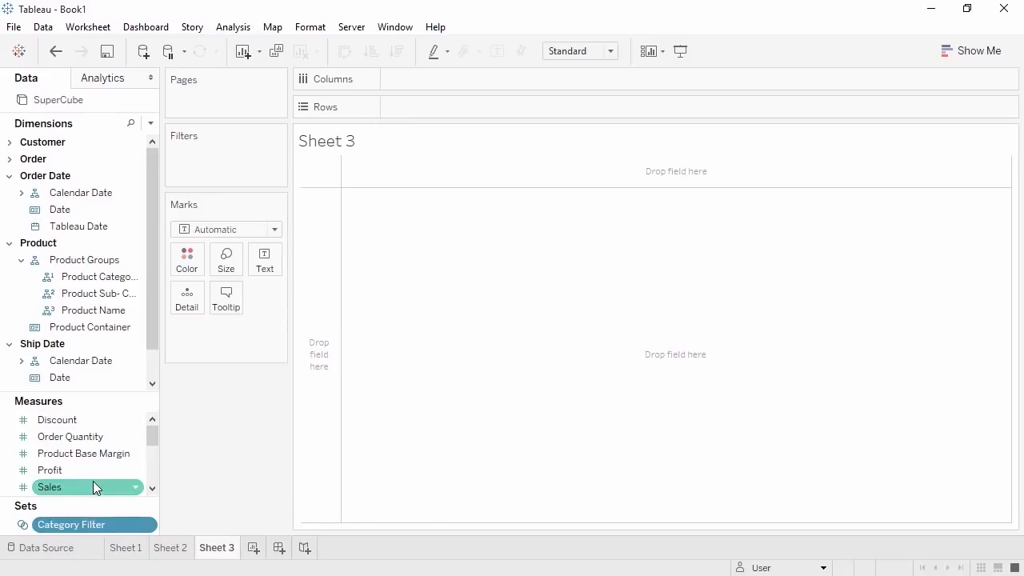
{"action": "left_click", "coordinate": [94, 487]}
{"action": "double_click", "coordinate": [93, 487]}
{"action": "left_click", "coordinate": [94, 525]}
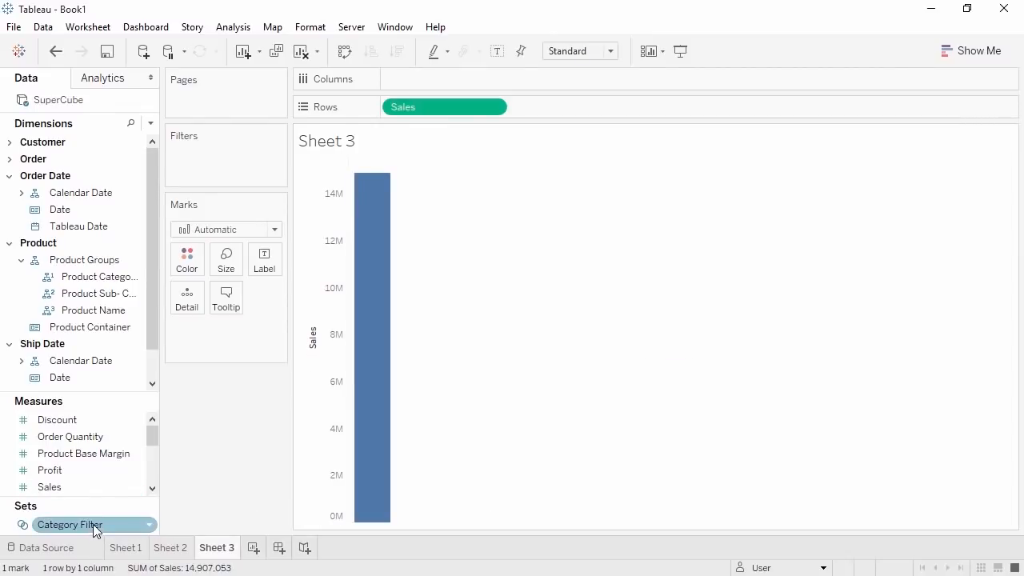
{"action": "right_click", "coordinate": [94, 526]}
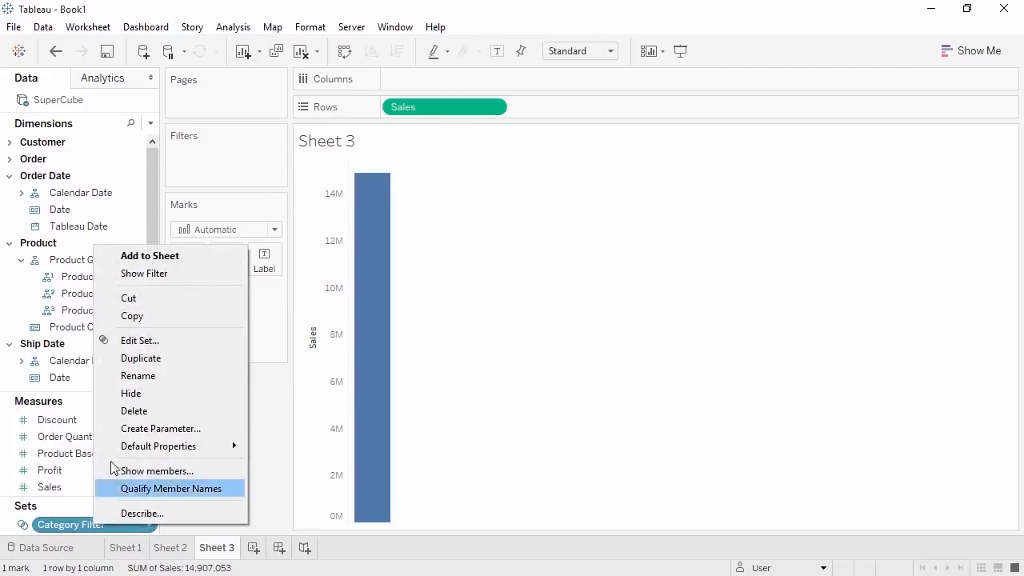
{"action": "left_click", "coordinate": [145, 275]}
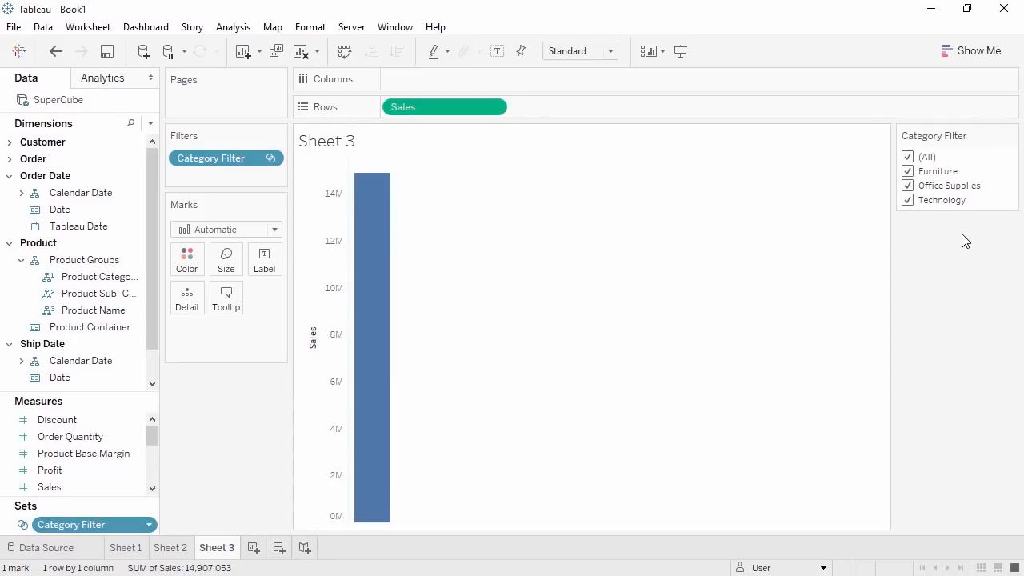
{"action": "left_click", "coordinate": [1012, 135]}
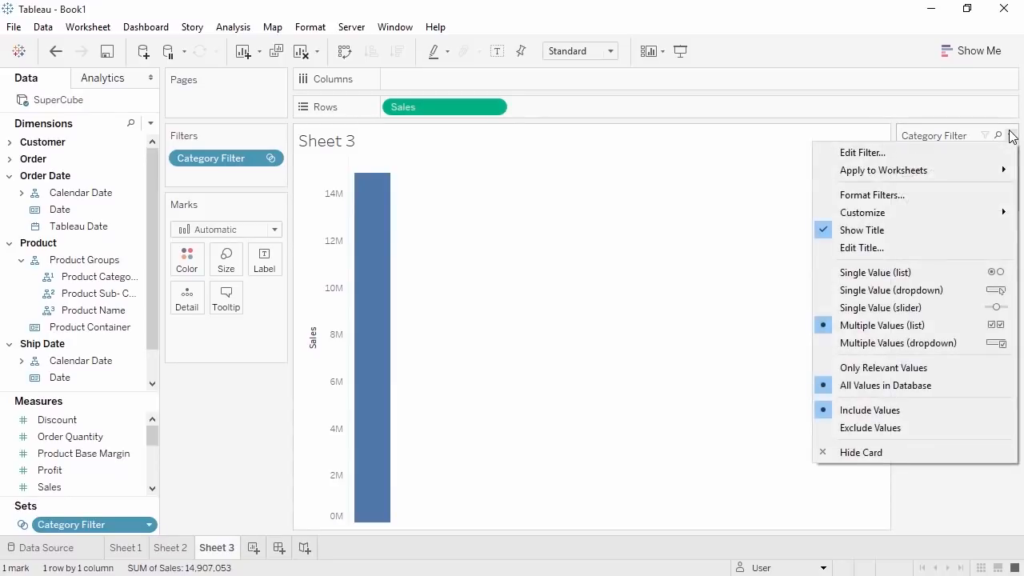